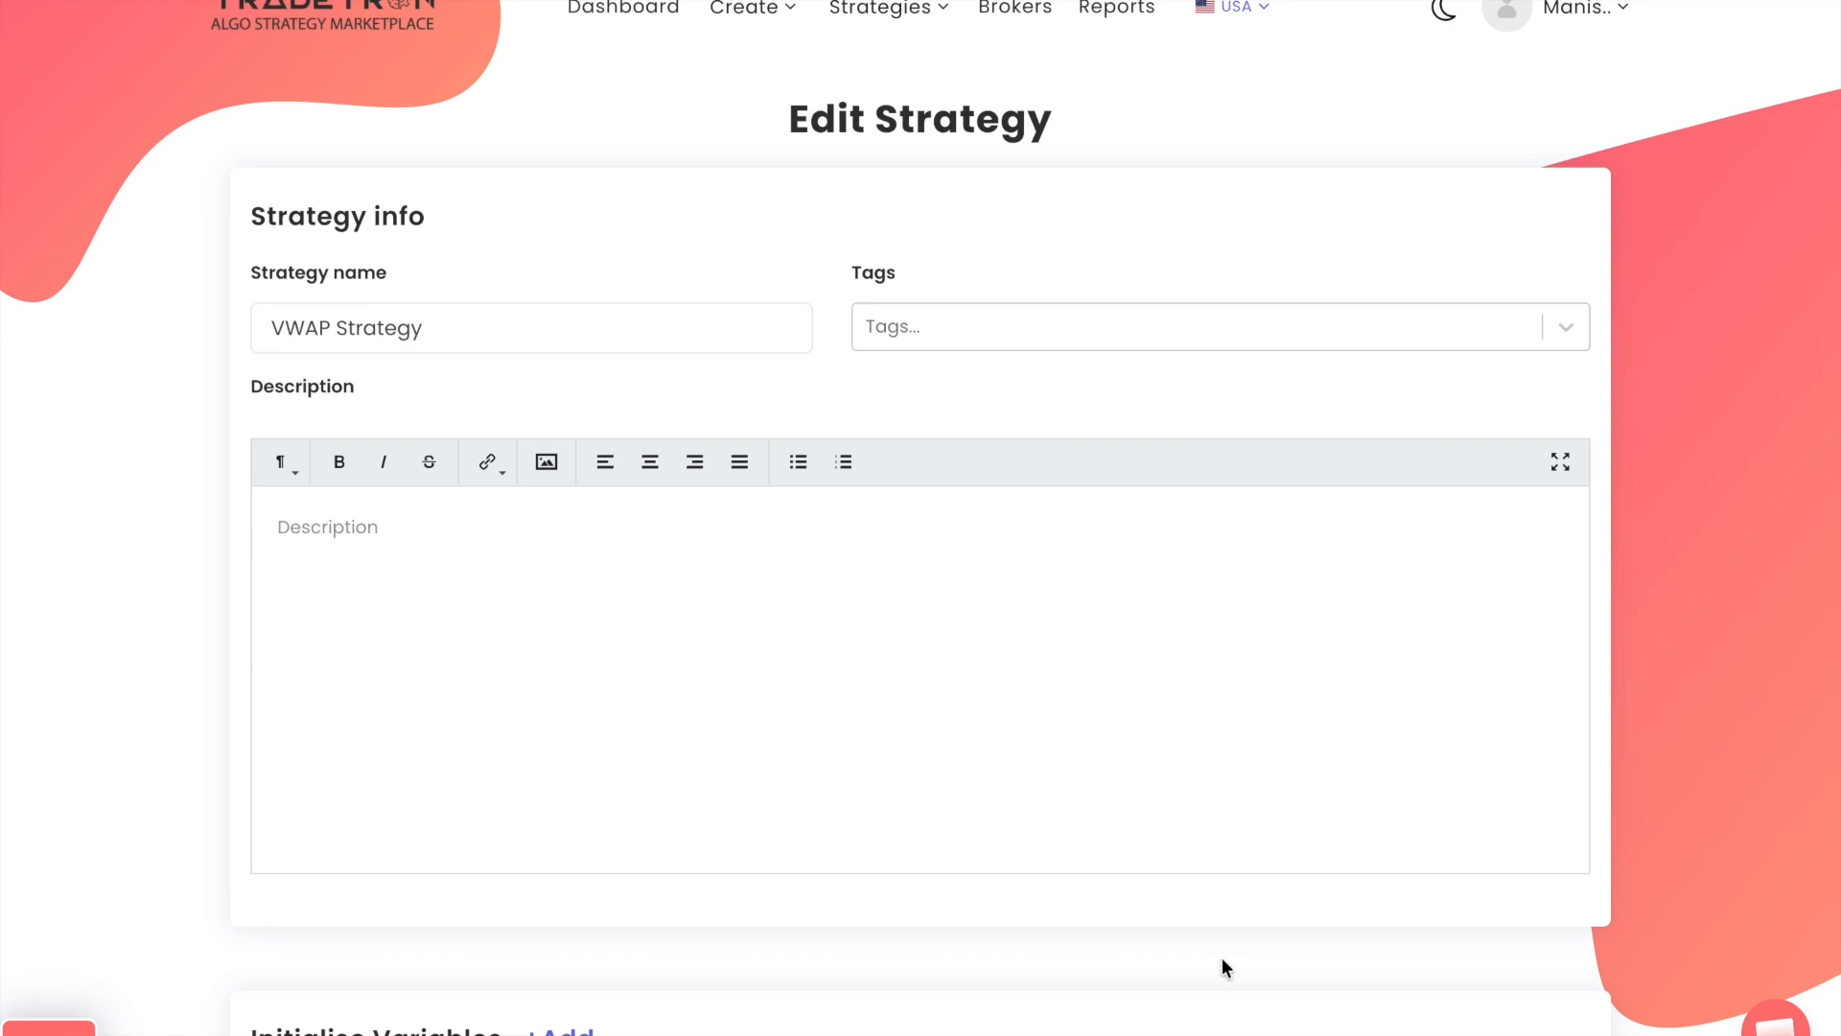
Add a repair block to Set 1 and set its type to Repair Continuous
scroll(1223, 960, down, 7)
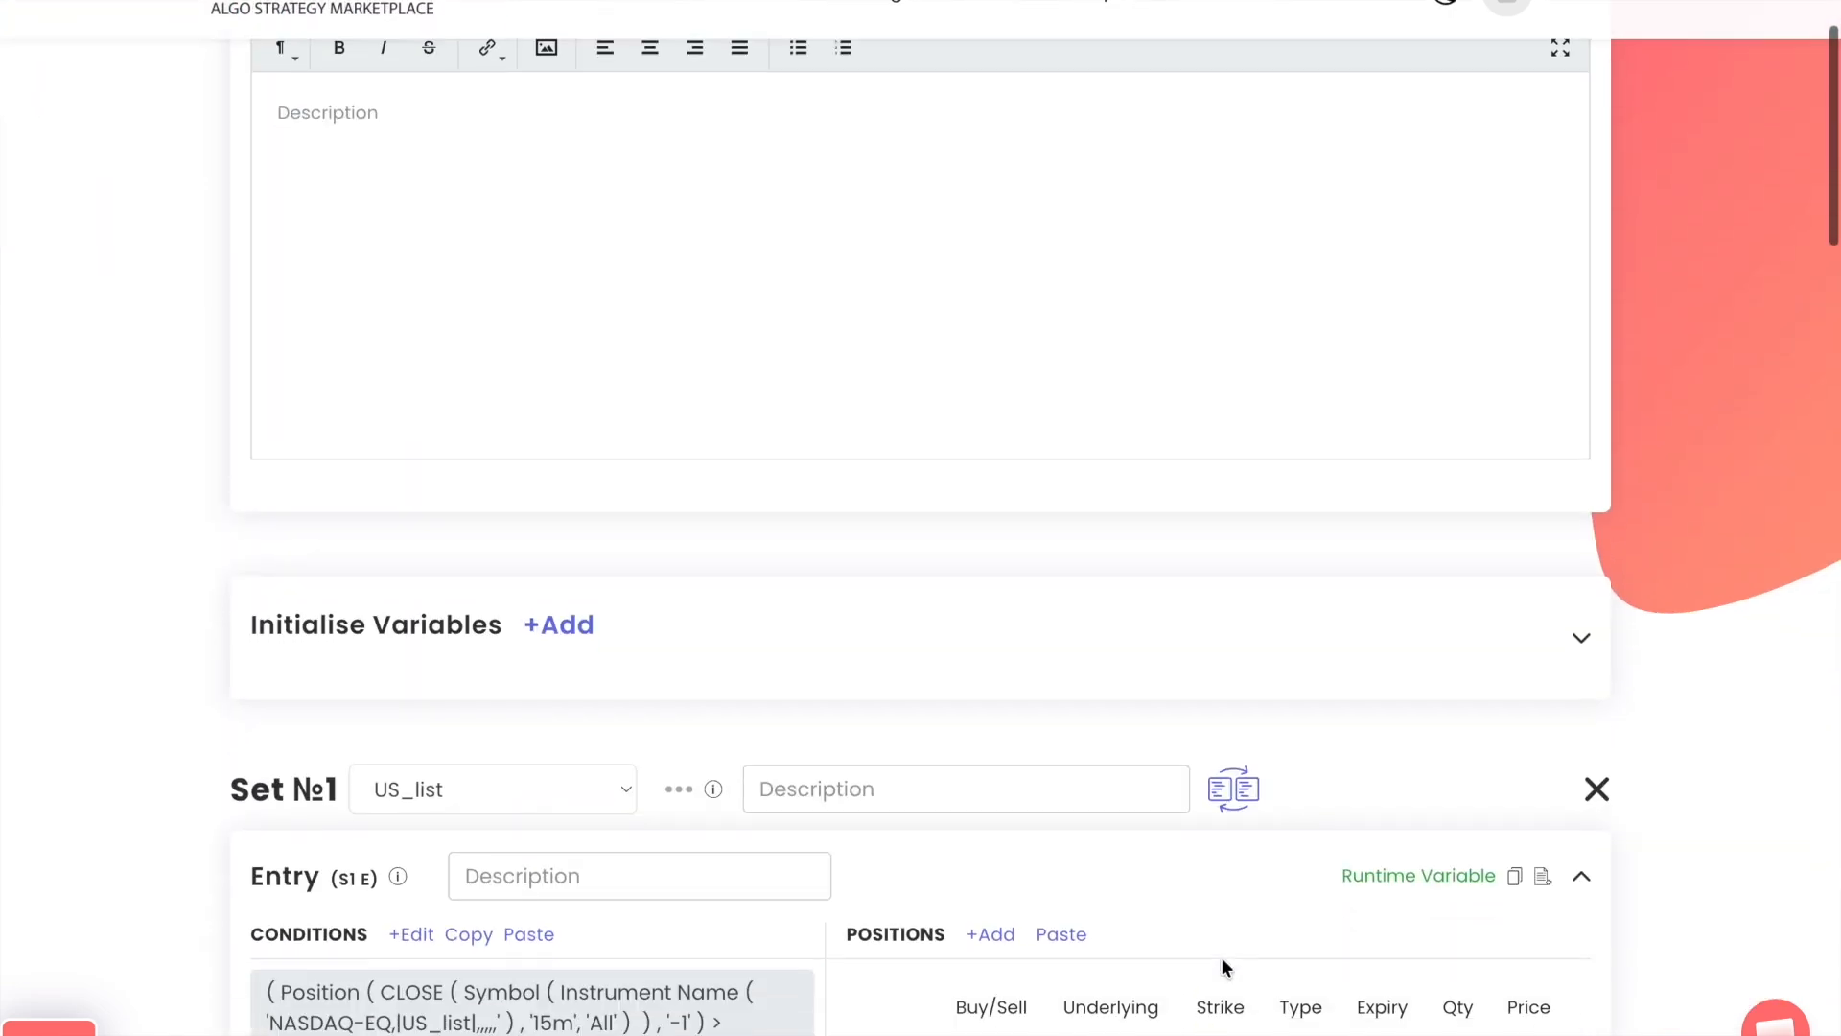
scroll(1222, 960, down, 3)
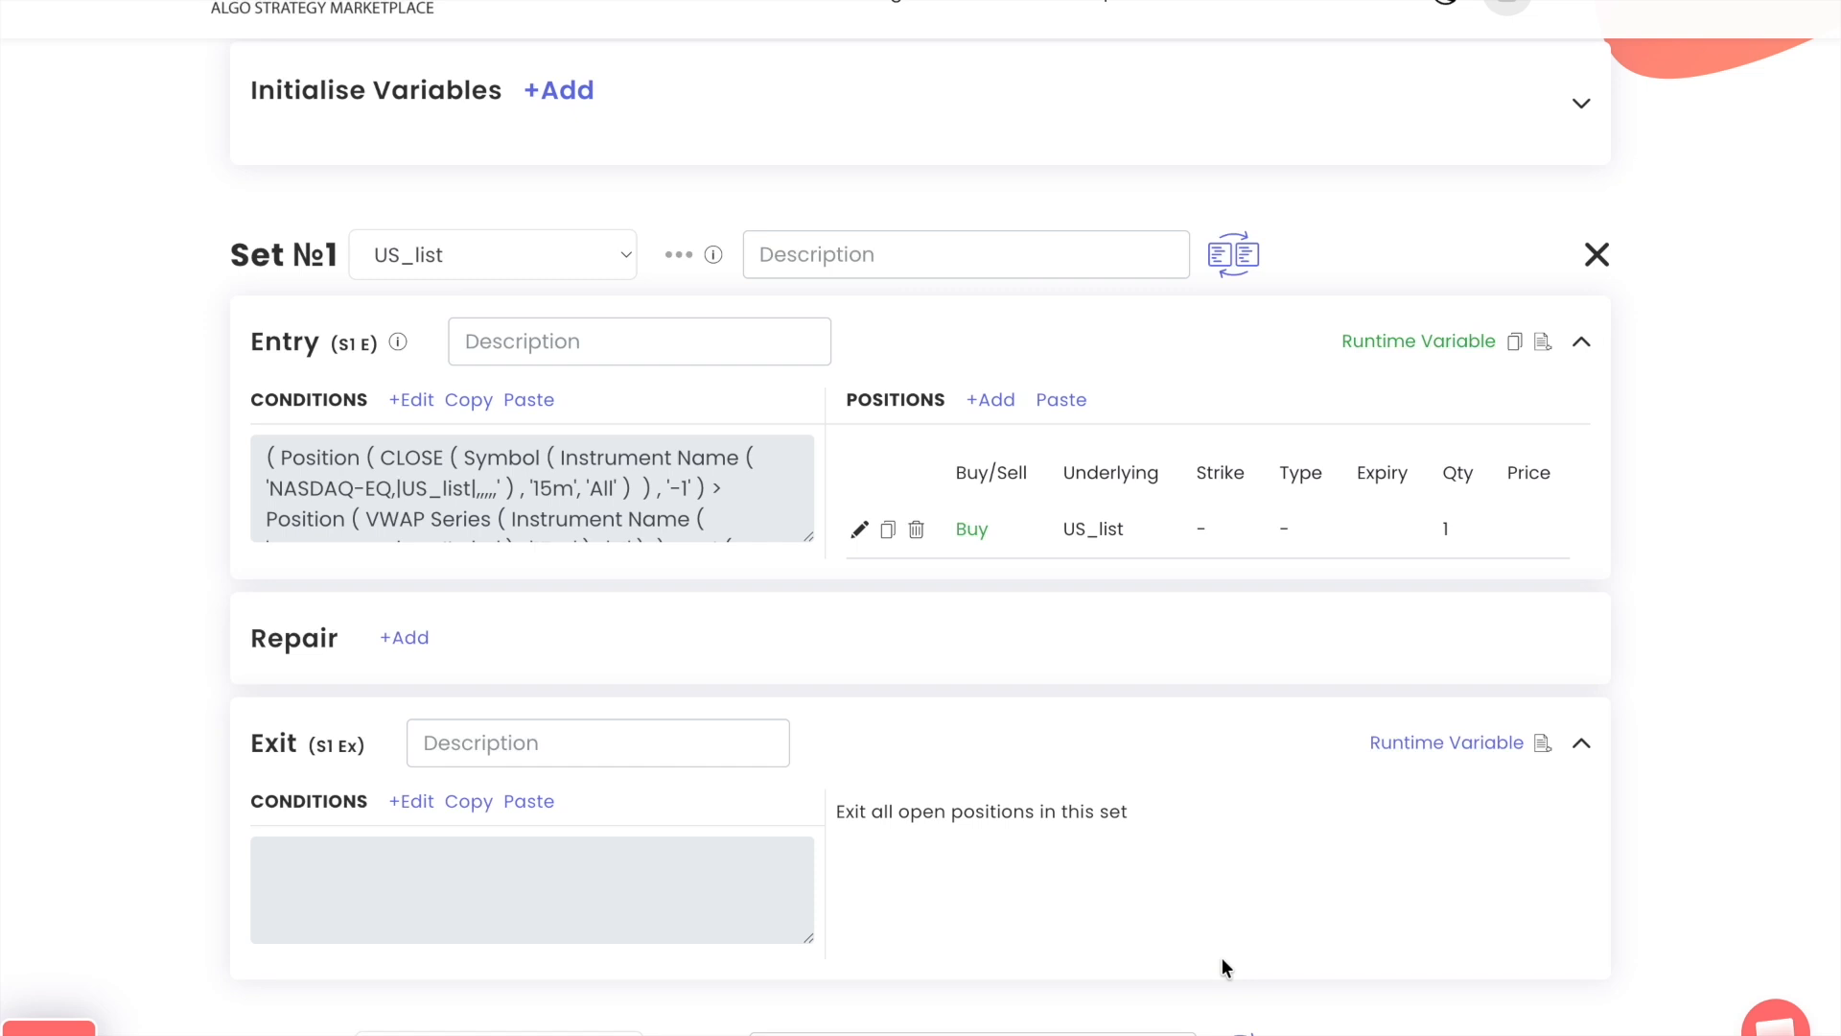
click(404, 641)
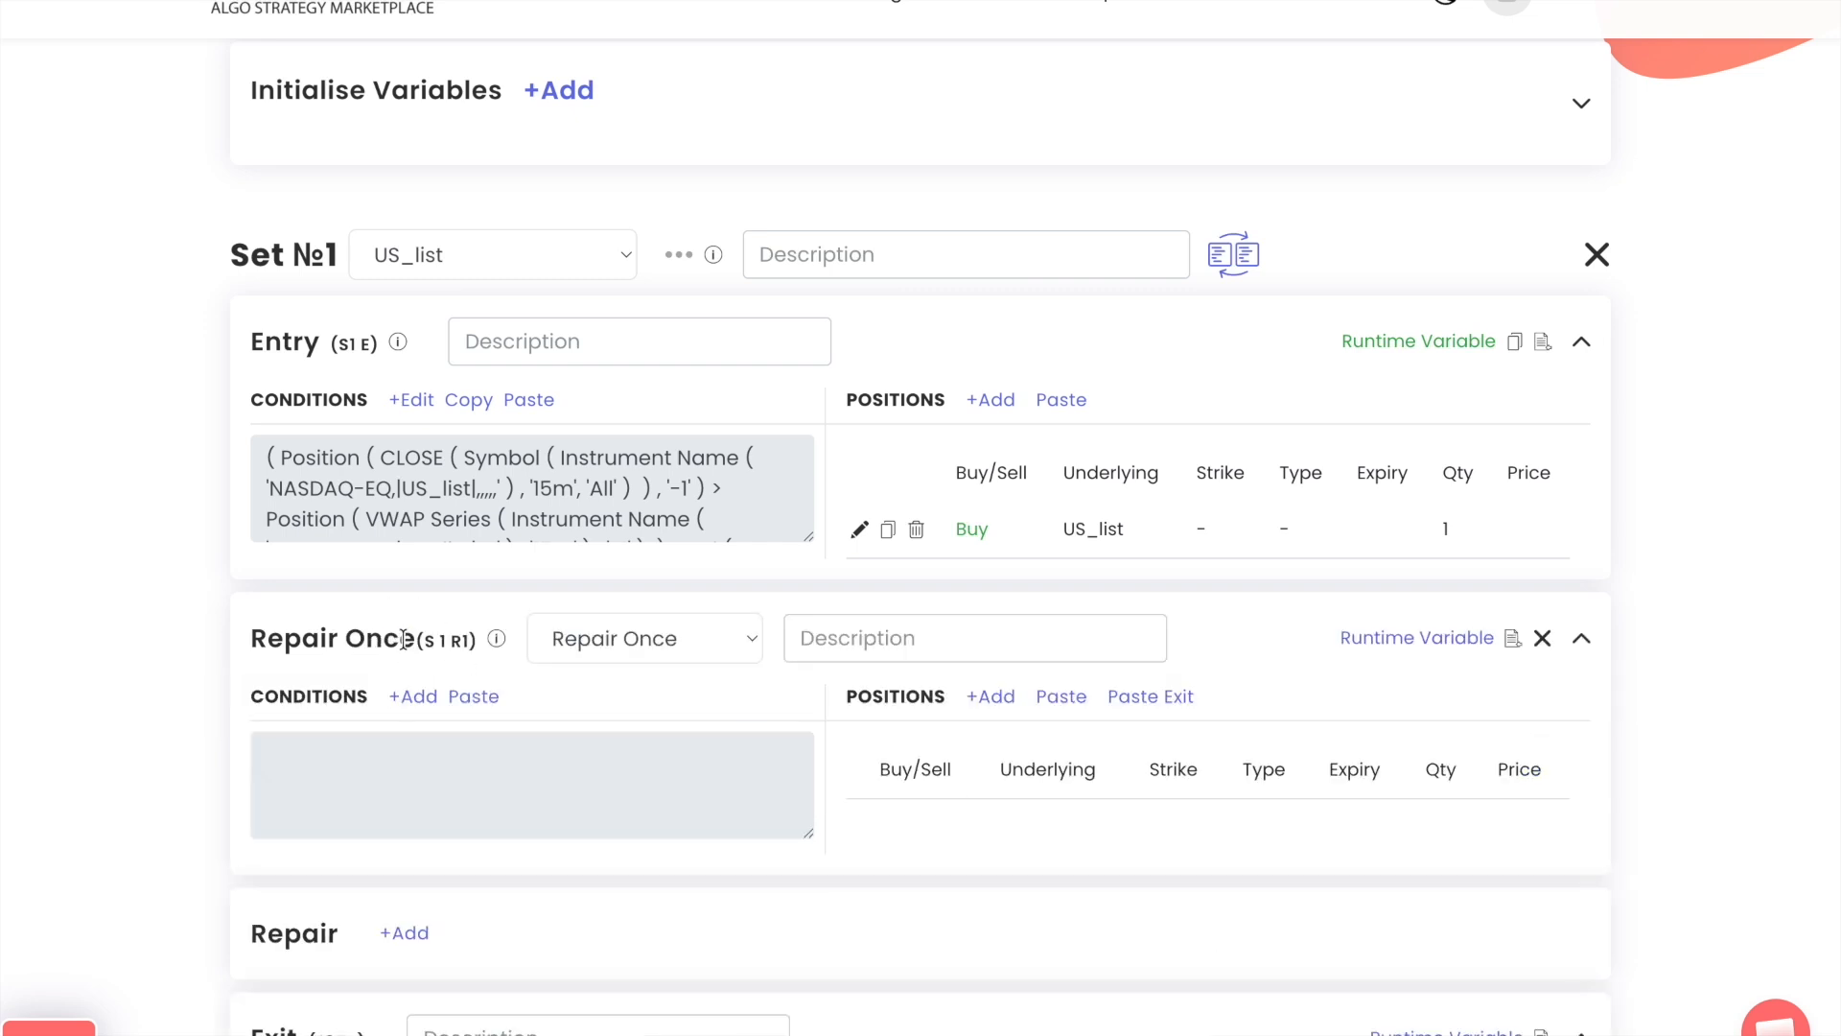
click(618, 636)
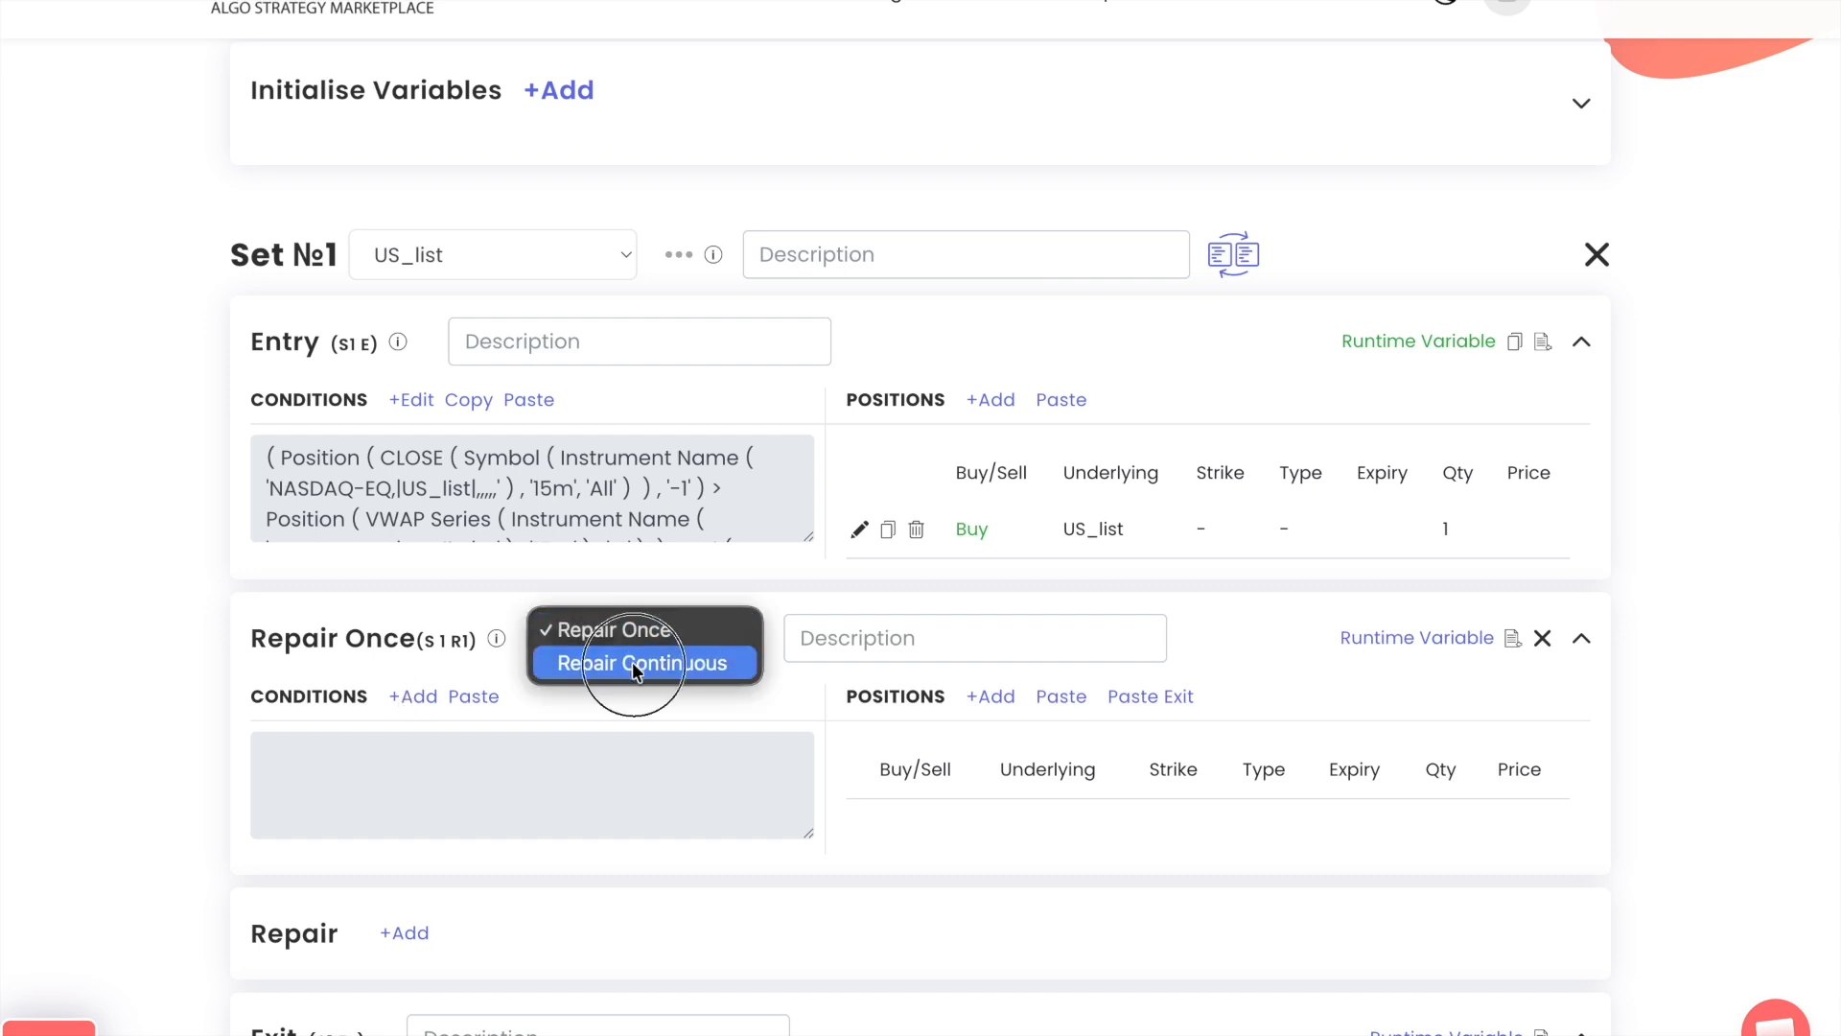
click(631, 662)
Start the repair block's condition with the LTP keyword for instrument NASDAQ-EQ, US_list
click(413, 696)
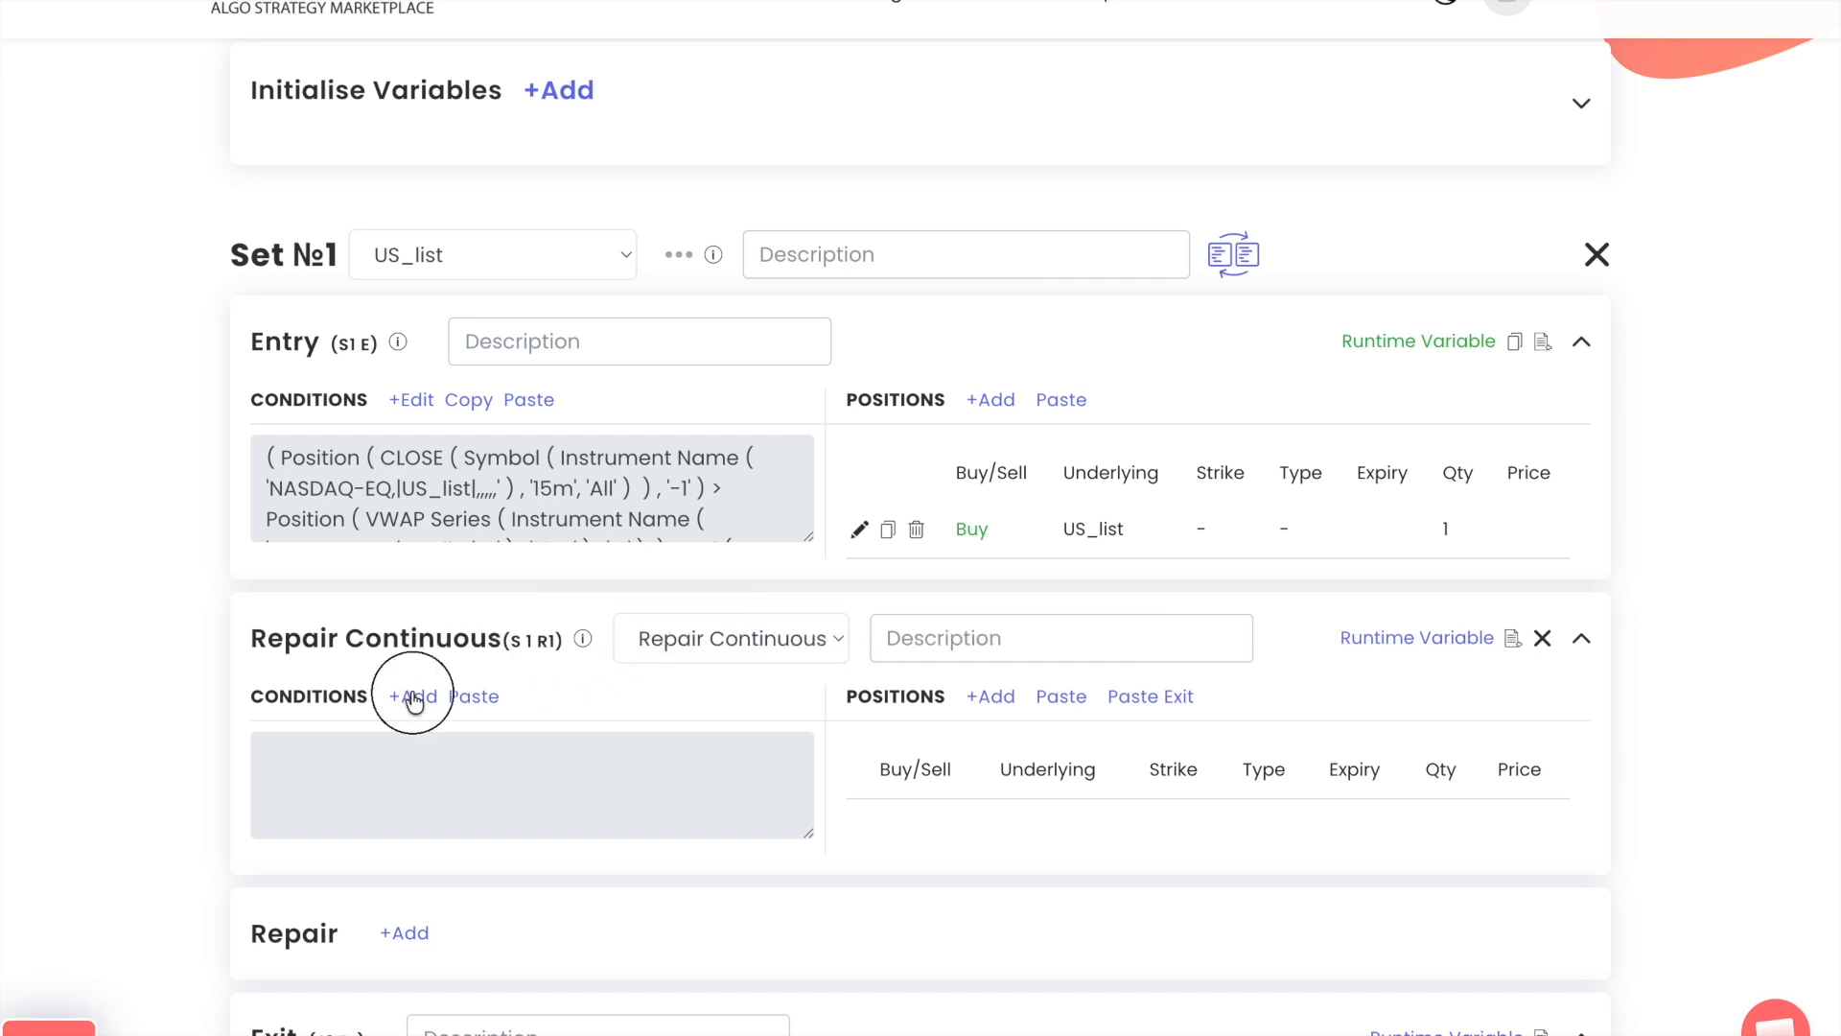
click(546, 354)
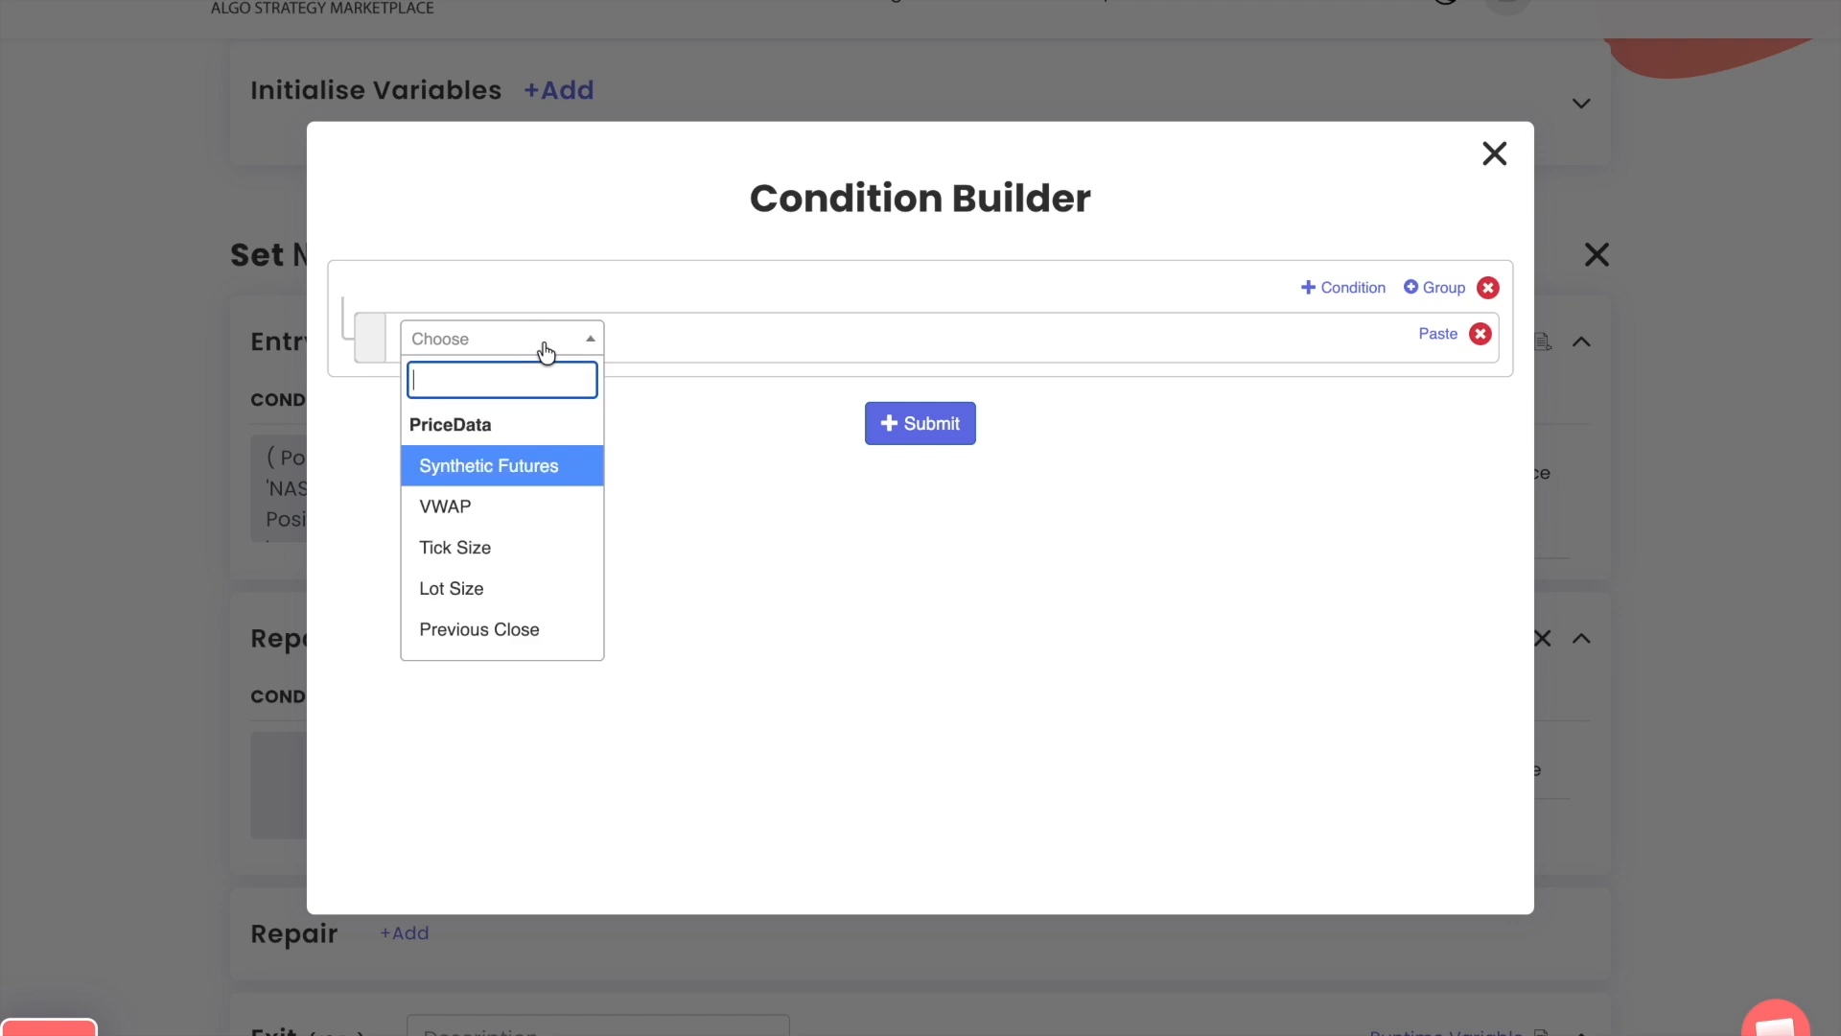
text(ltp)
key(Return)
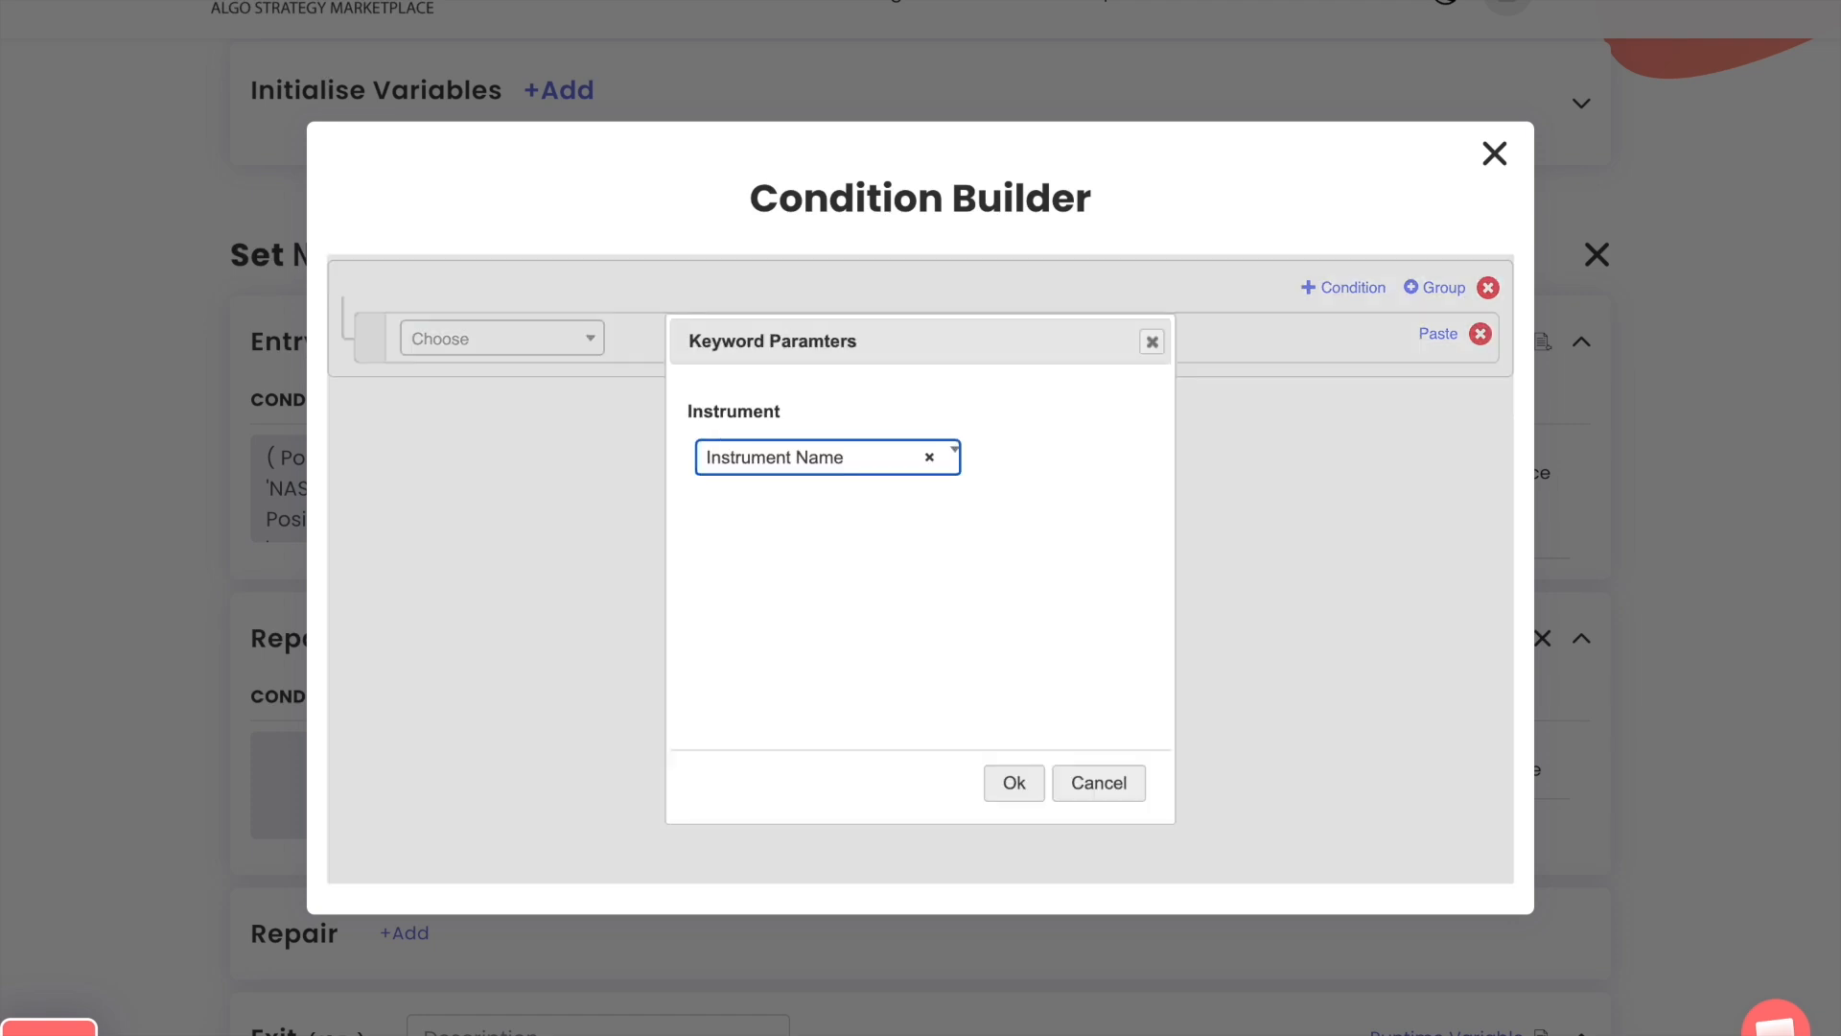
key(Return)
click(663, 374)
text(na)
key(Return)
text(us_list)
key(Return)
Extend the condition with a < operator and a Get Runtime keyword for the variable |US_list|_entry_price
key(Return)
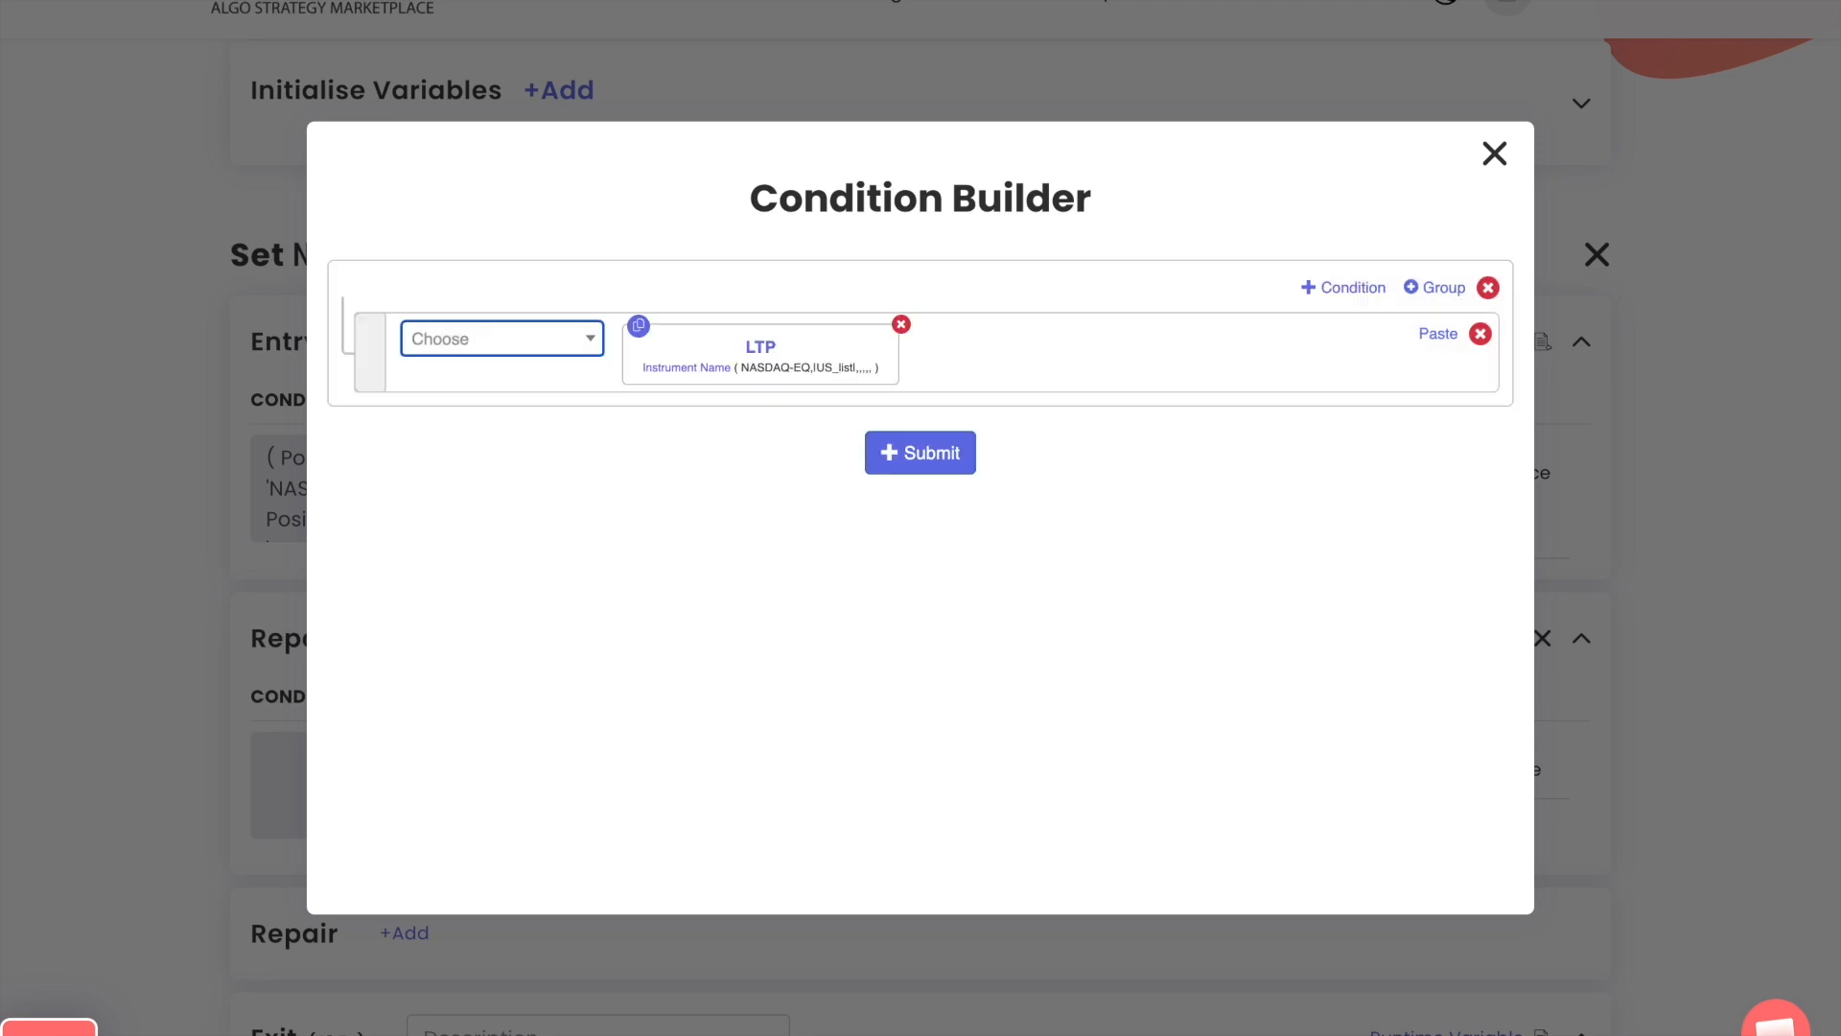
key(Return)
text(<)
key(Return)
key(Return)
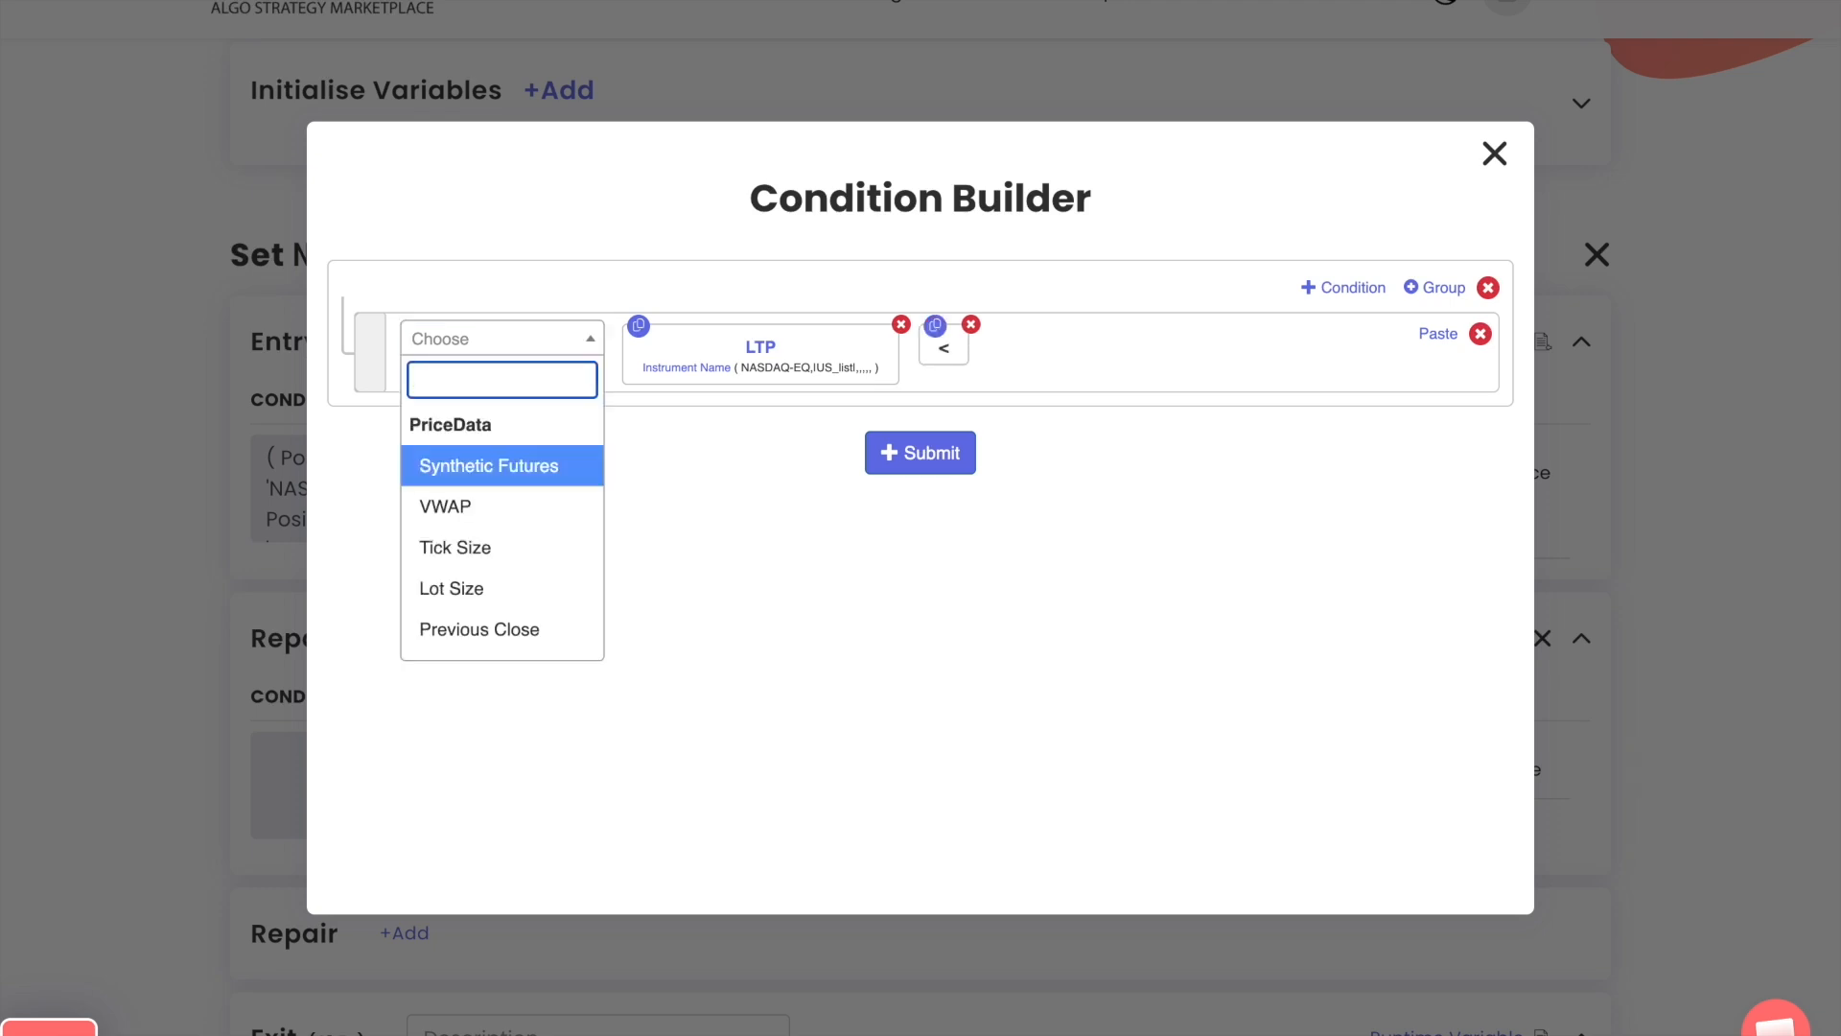
text(get)
key(Down)
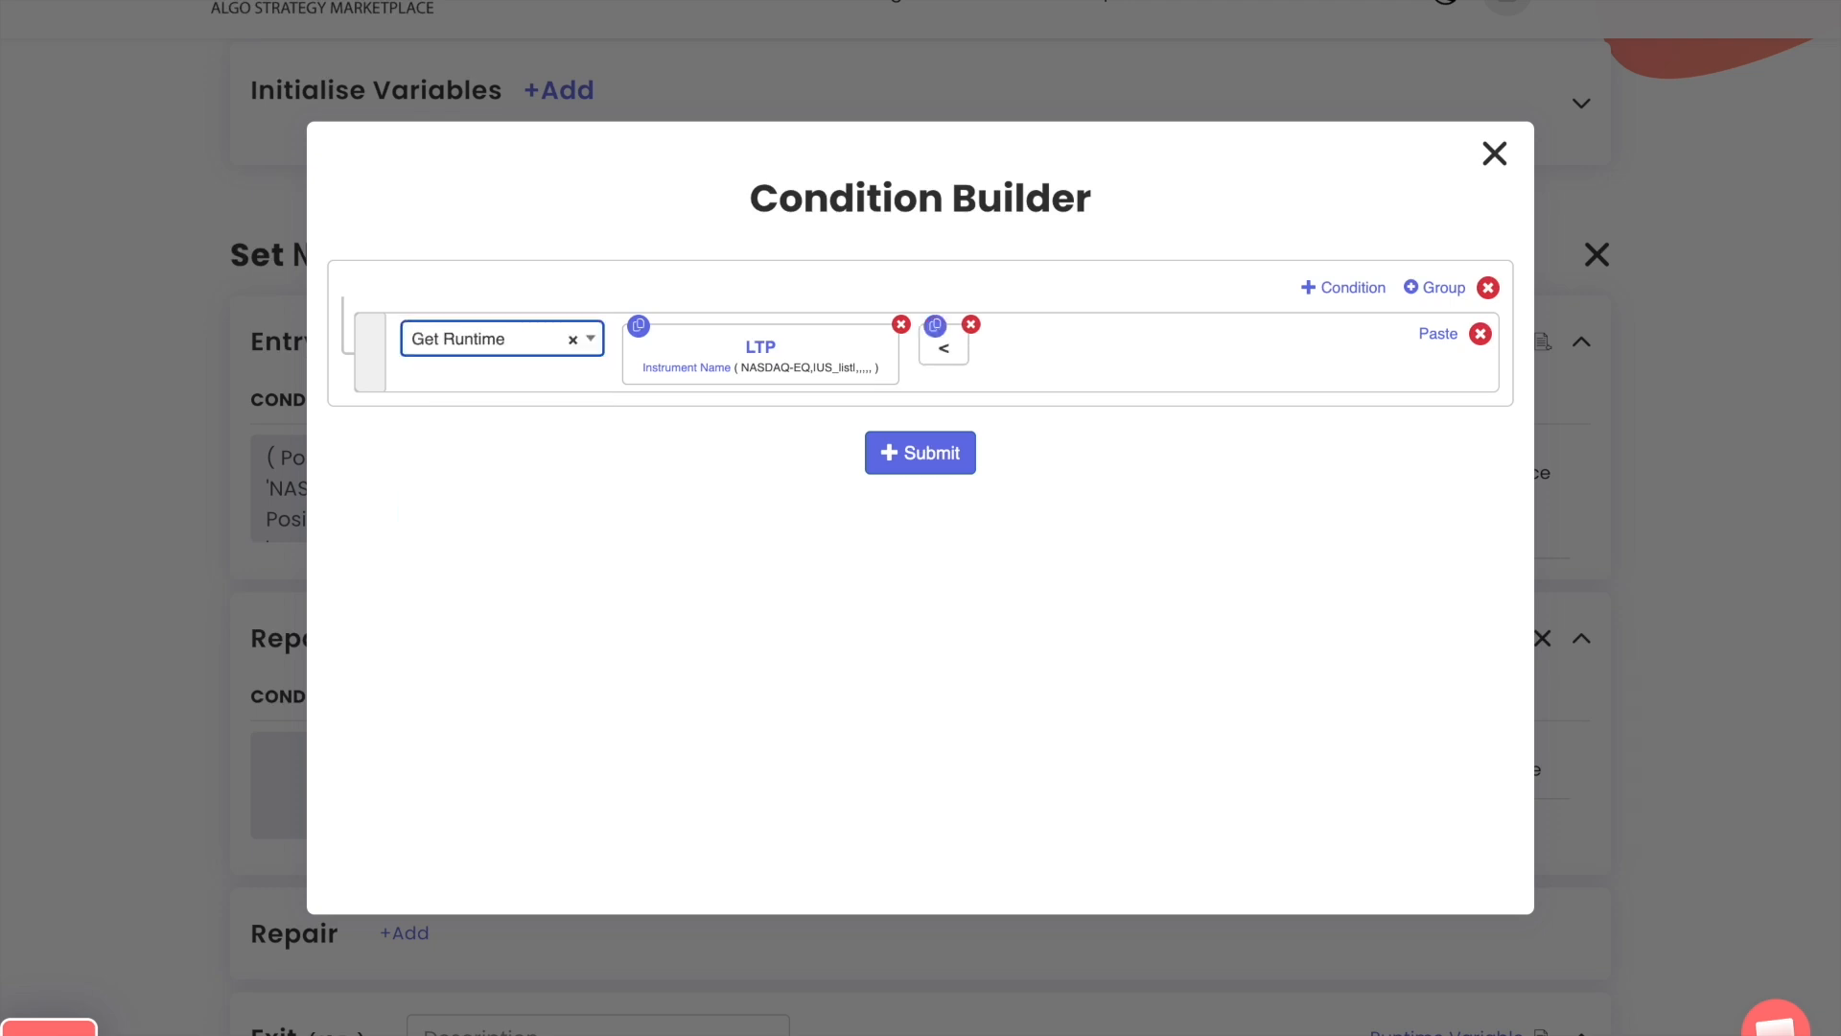
key(Return)
text(|US_list)
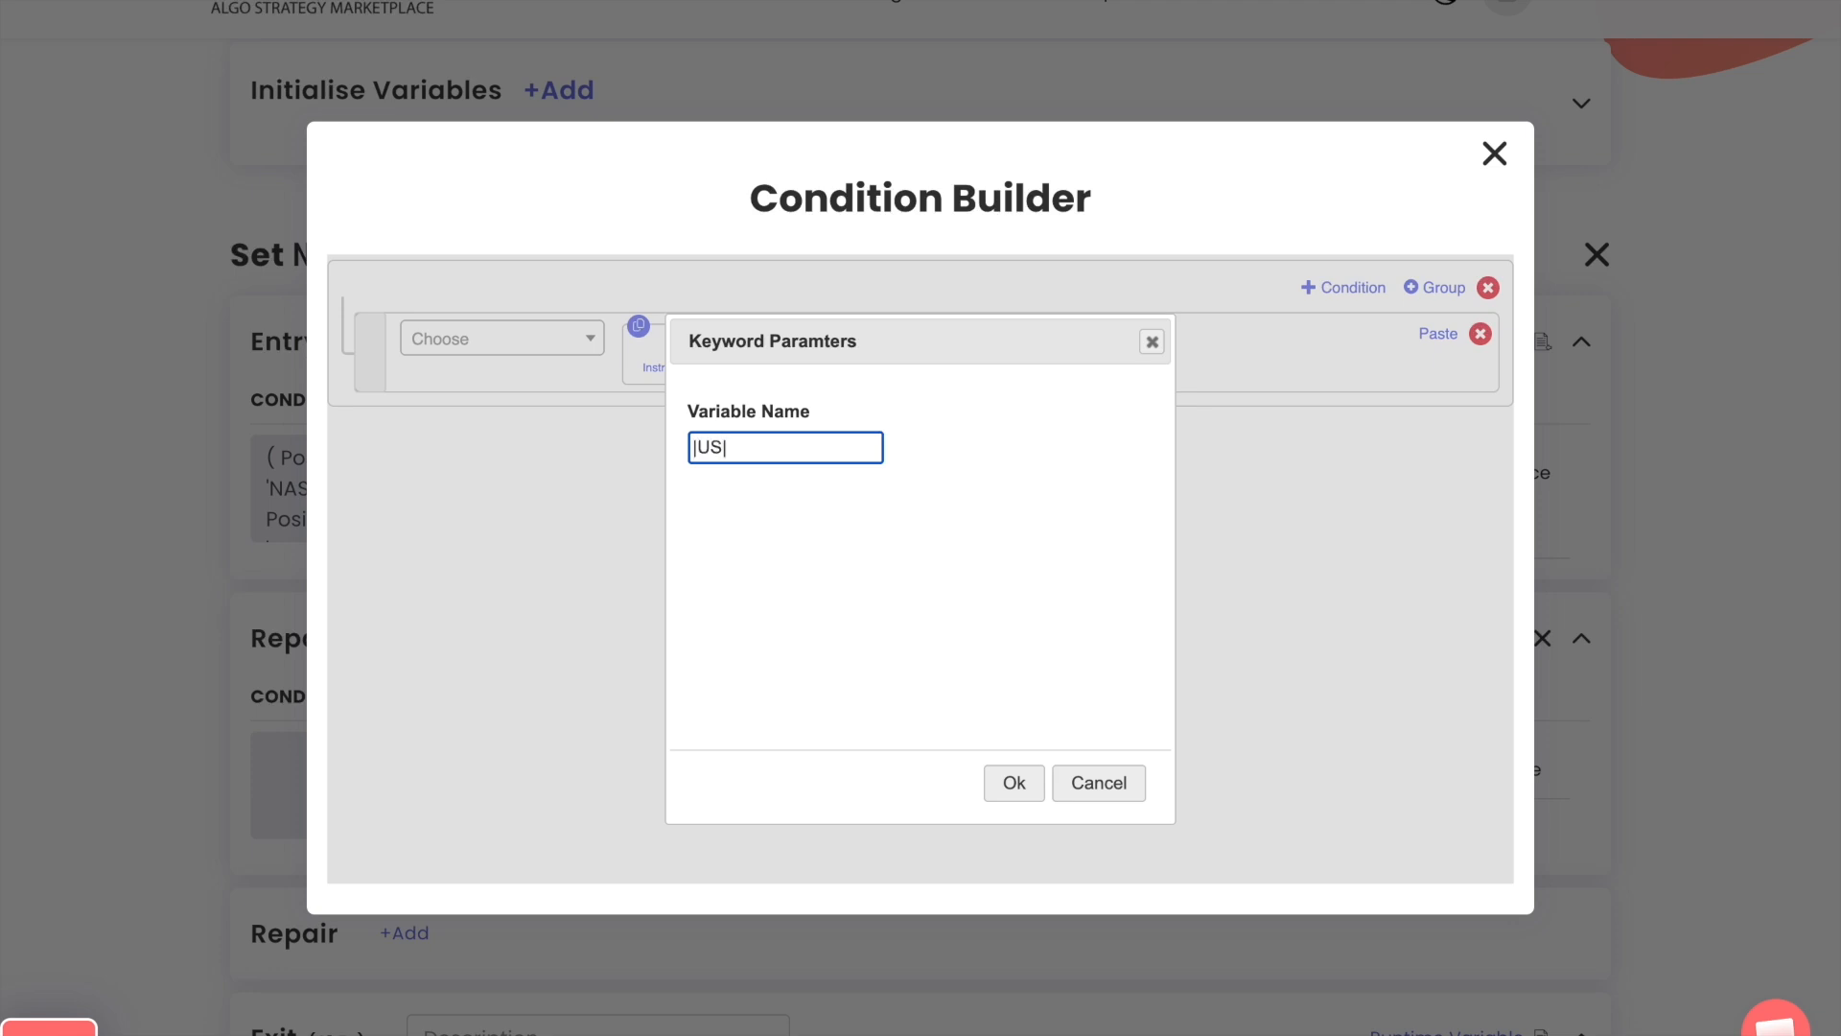
text(|_entry_price)
key(Return)
Multiply the runtime value by the Number 0.9989, then submit the condition and close the Condition Builder
key(Return)
text(*)
key(Return)
text(number)
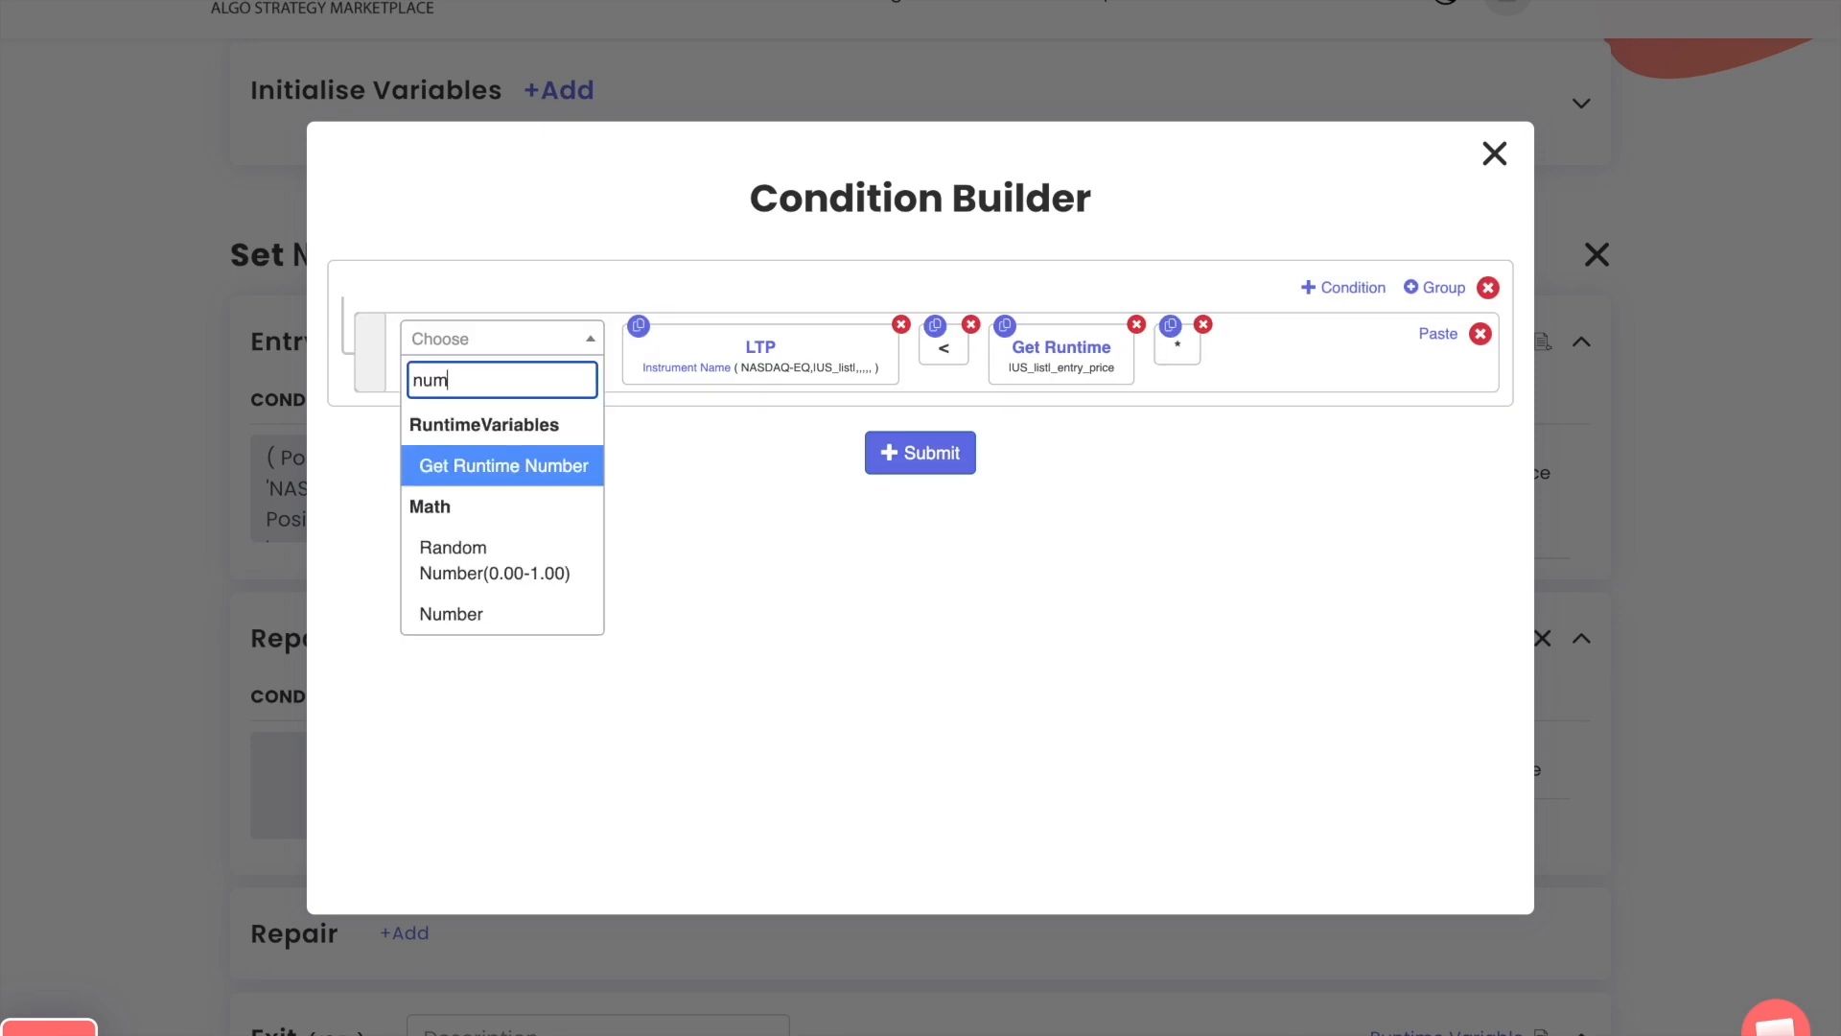
key(Return)
text(0.9989)
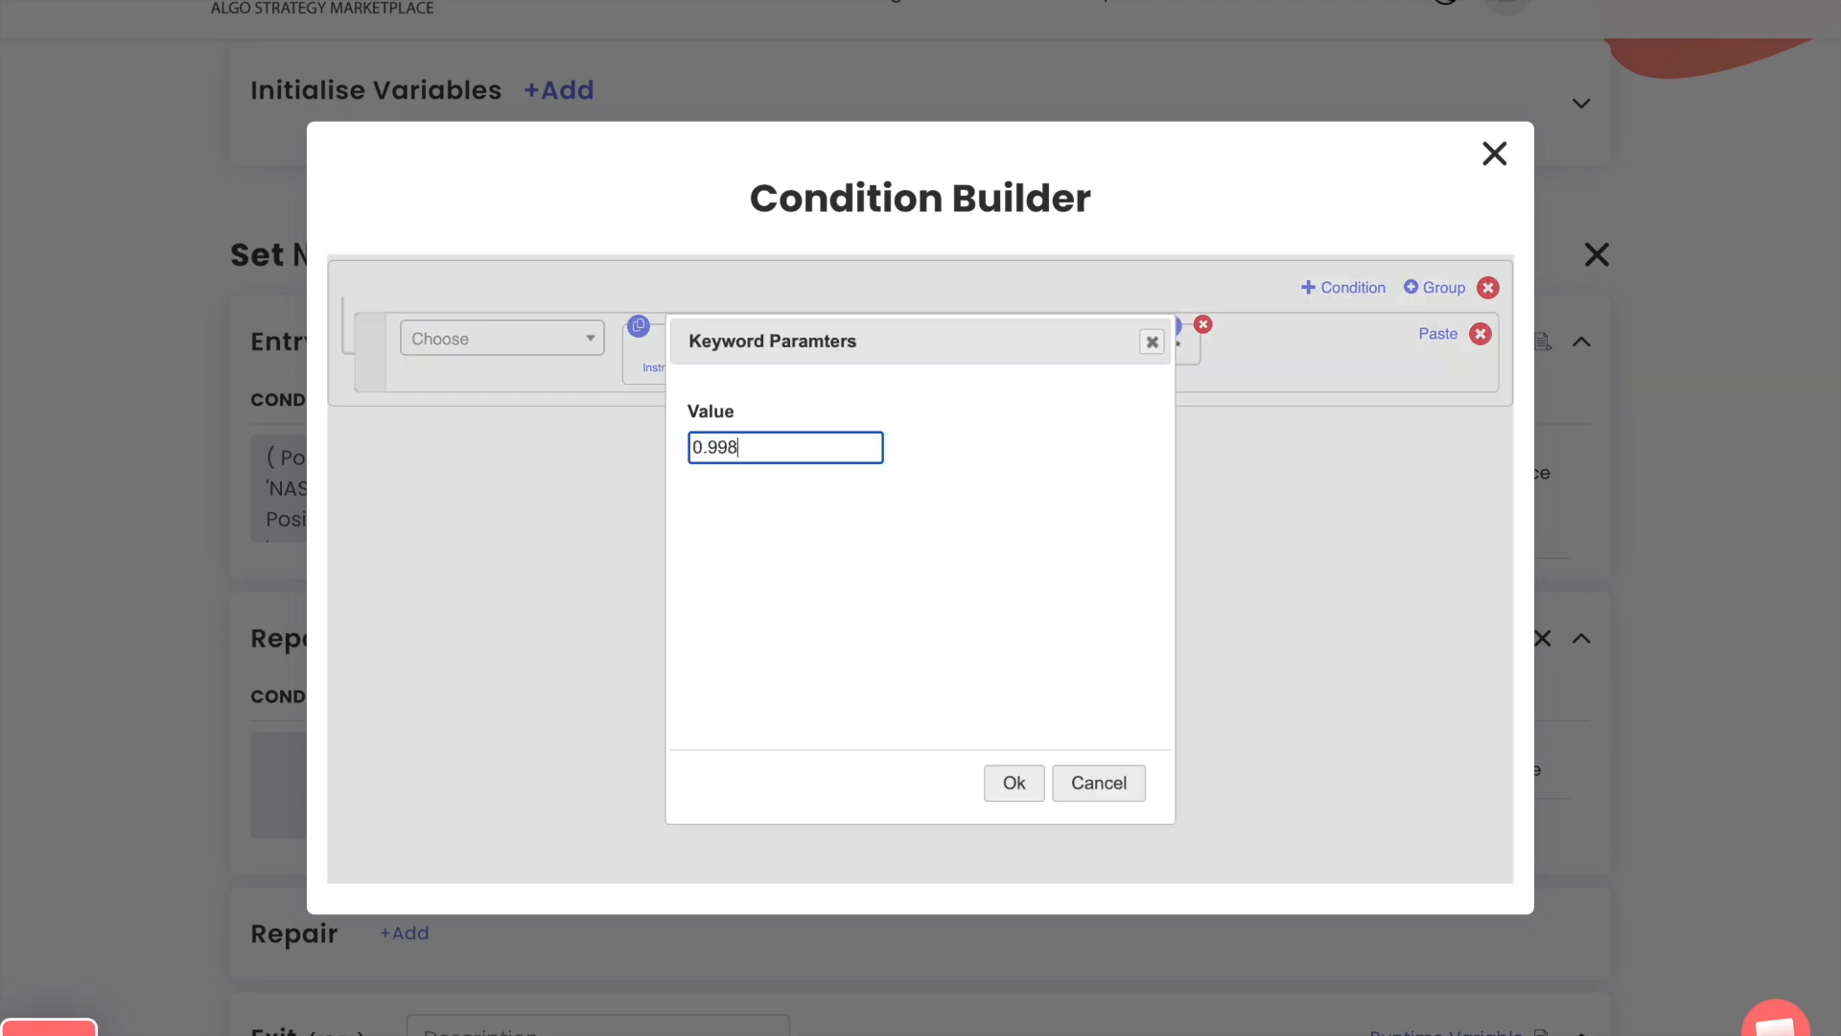
key(Return)
click(937, 459)
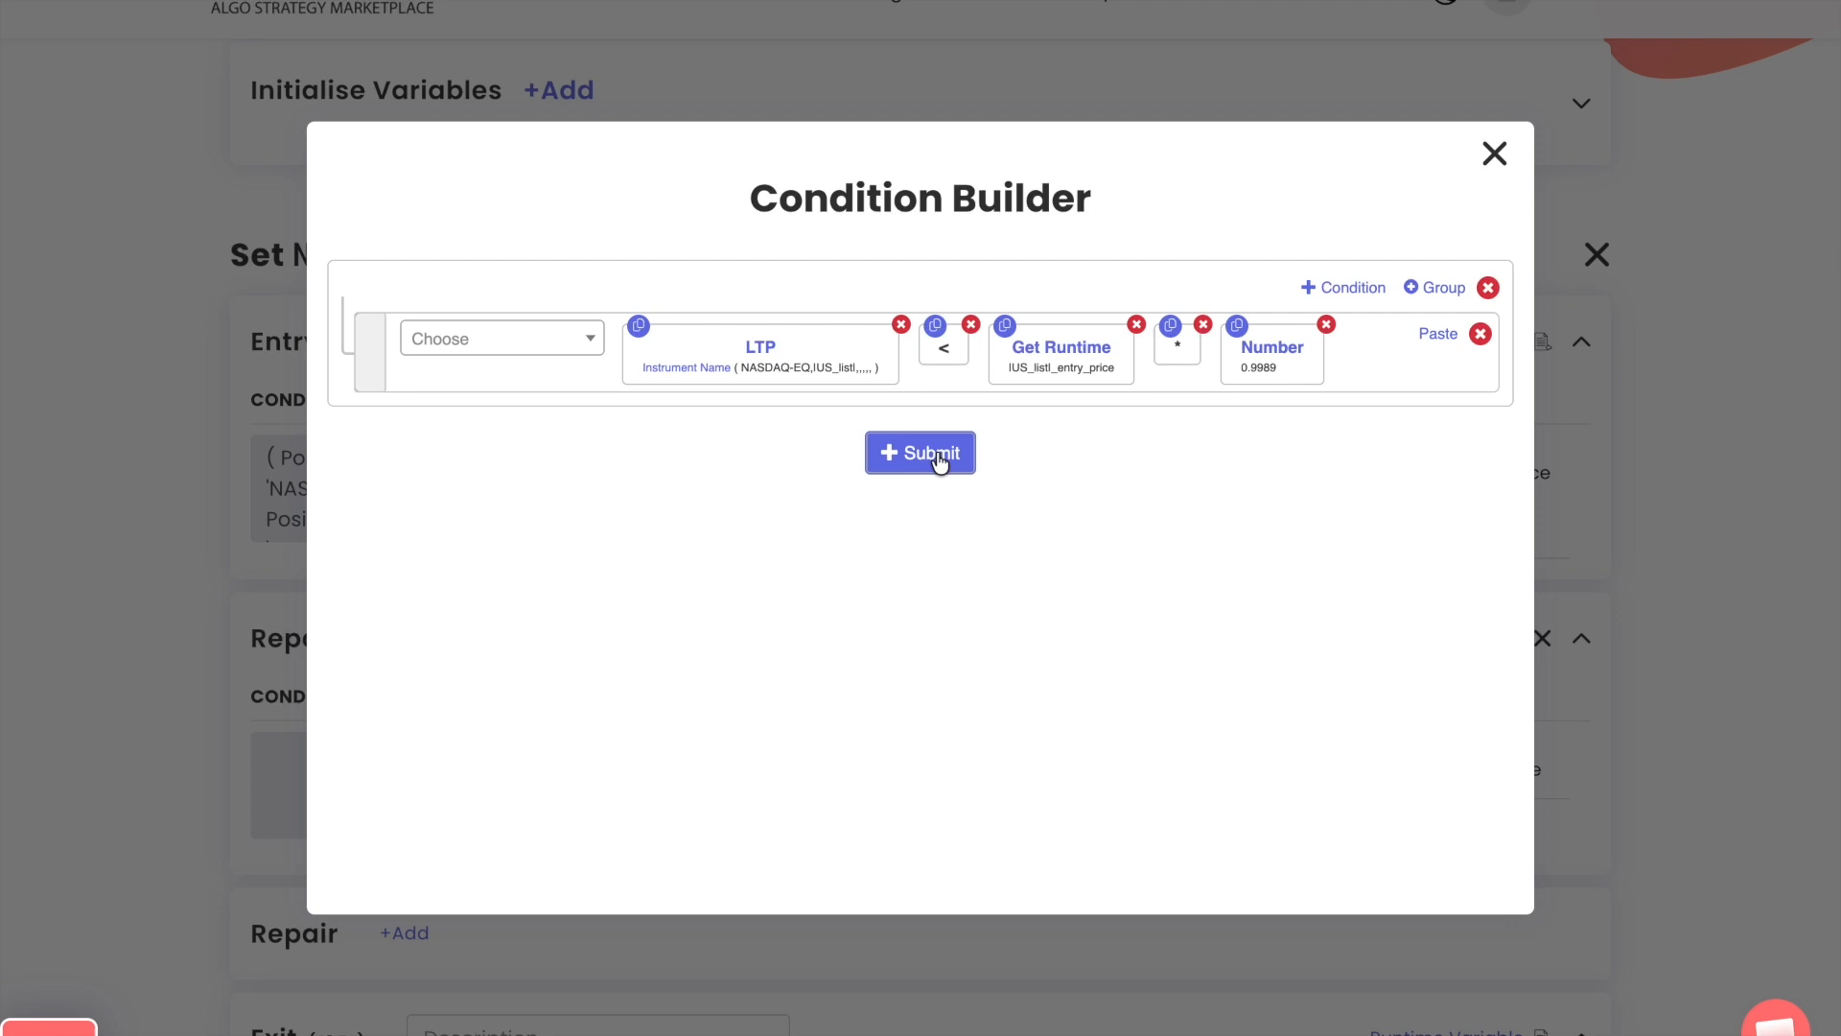
click(1493, 154)
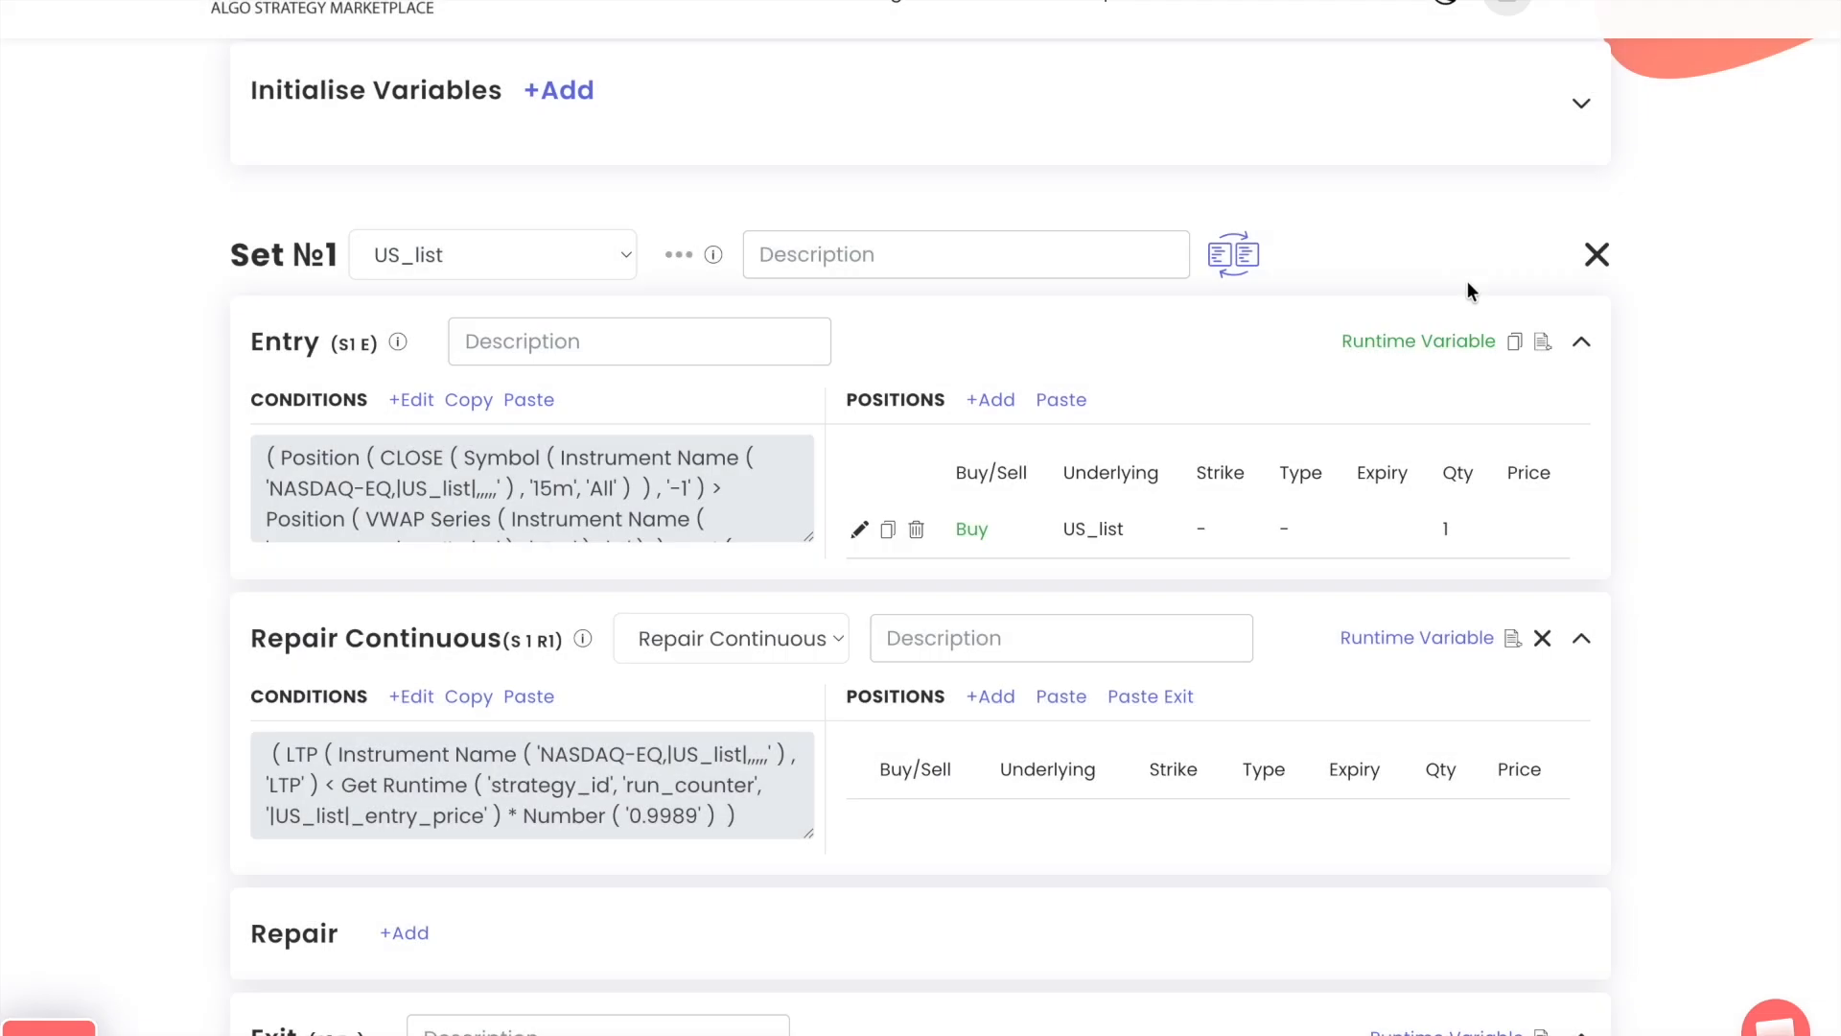
Copy the Entry block's runtime variables into the Repair Continuous block and open its variable list
click(1513, 347)
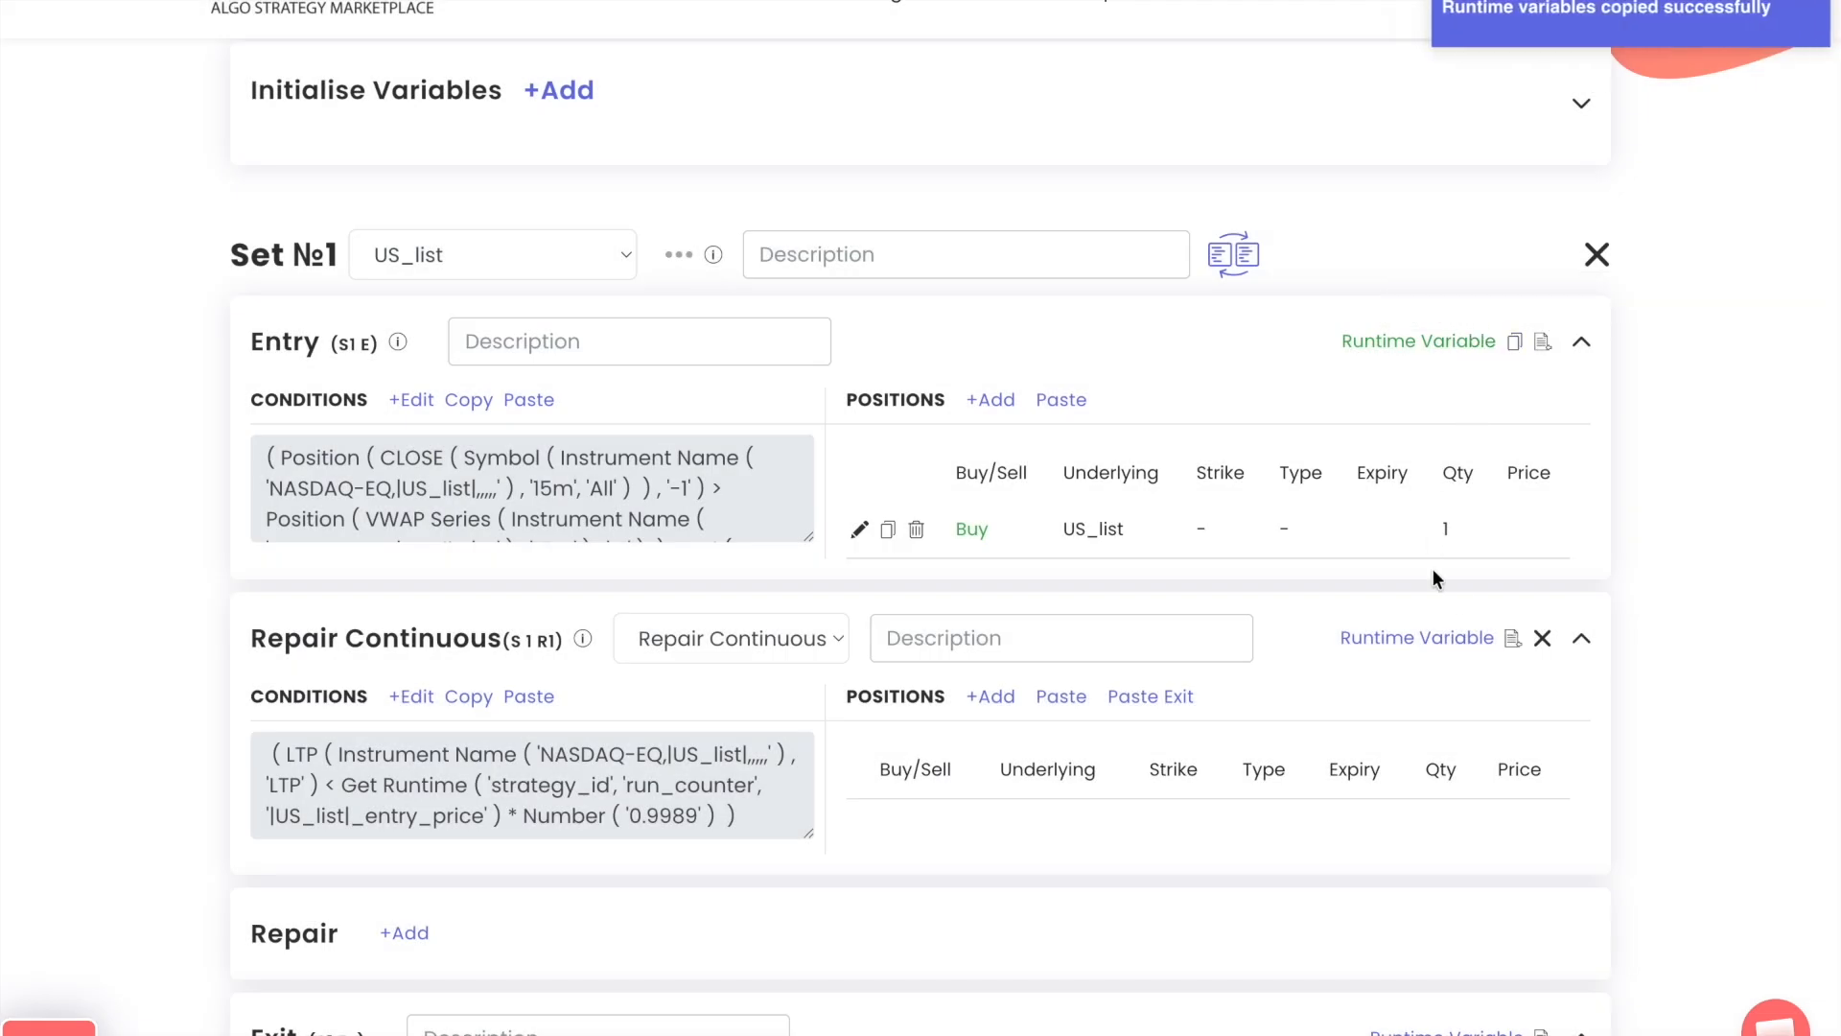
click(1513, 640)
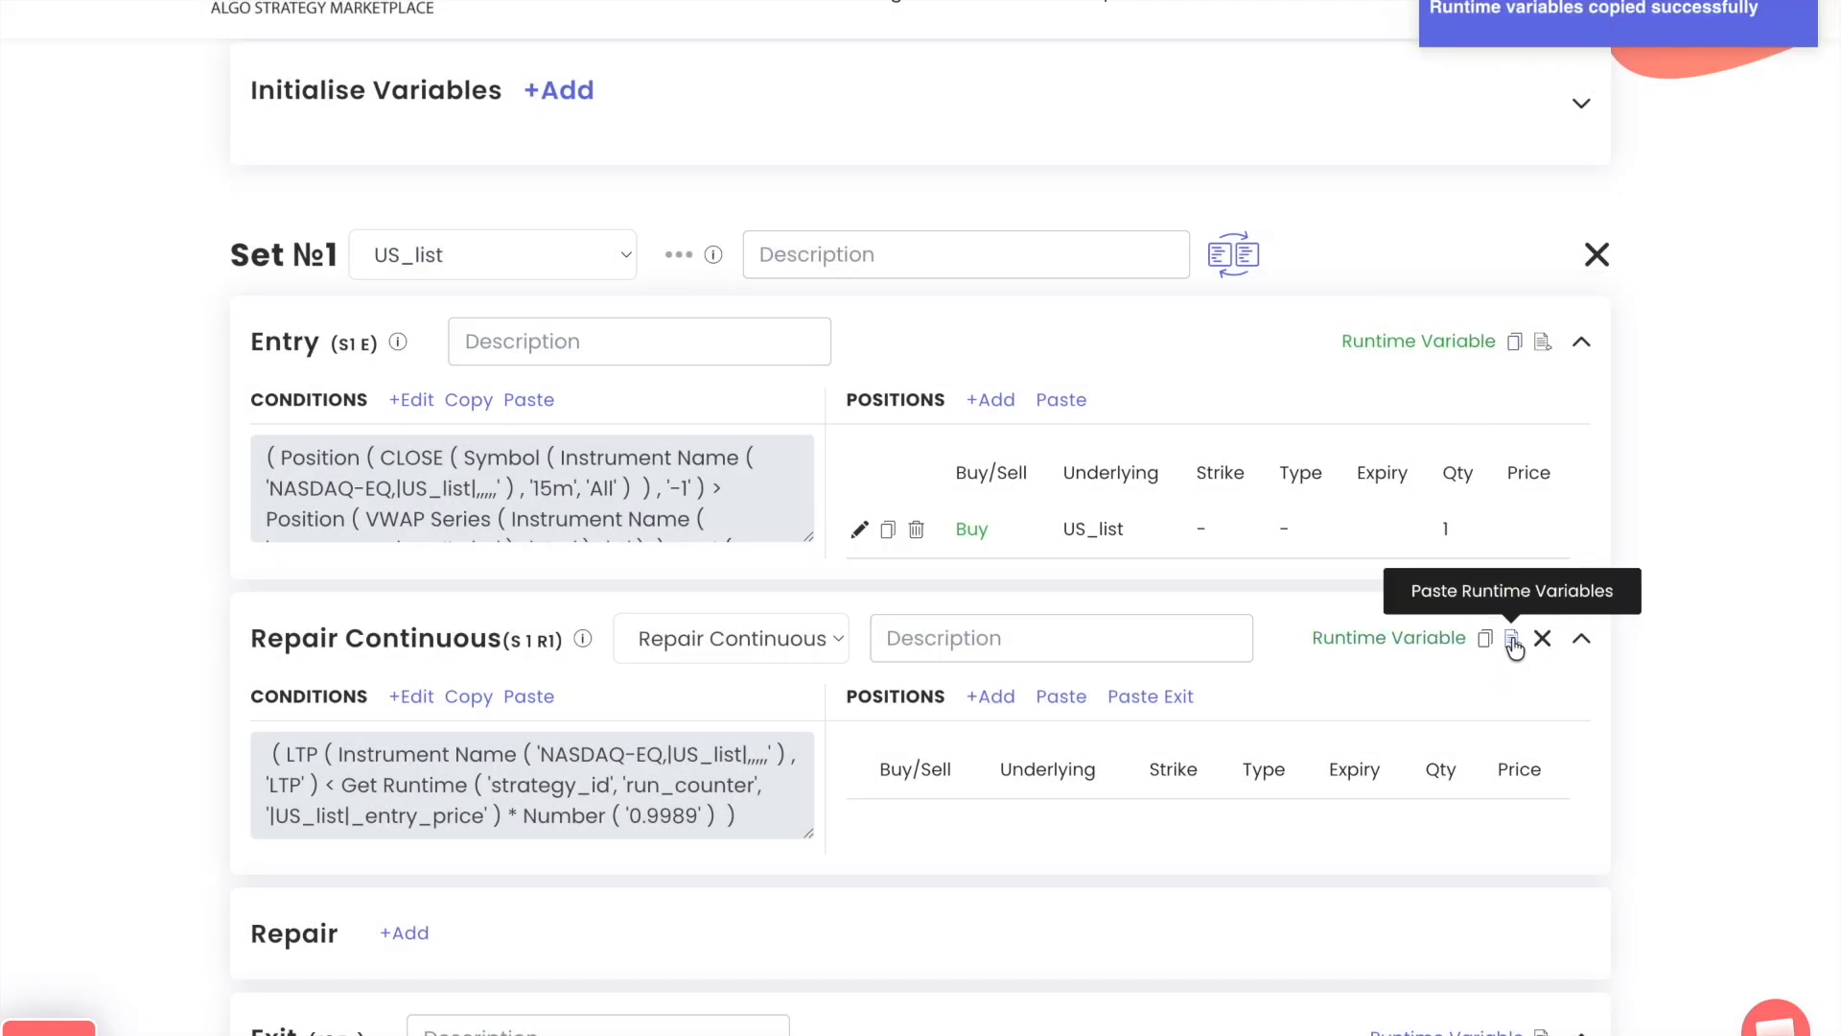
click(1394, 640)
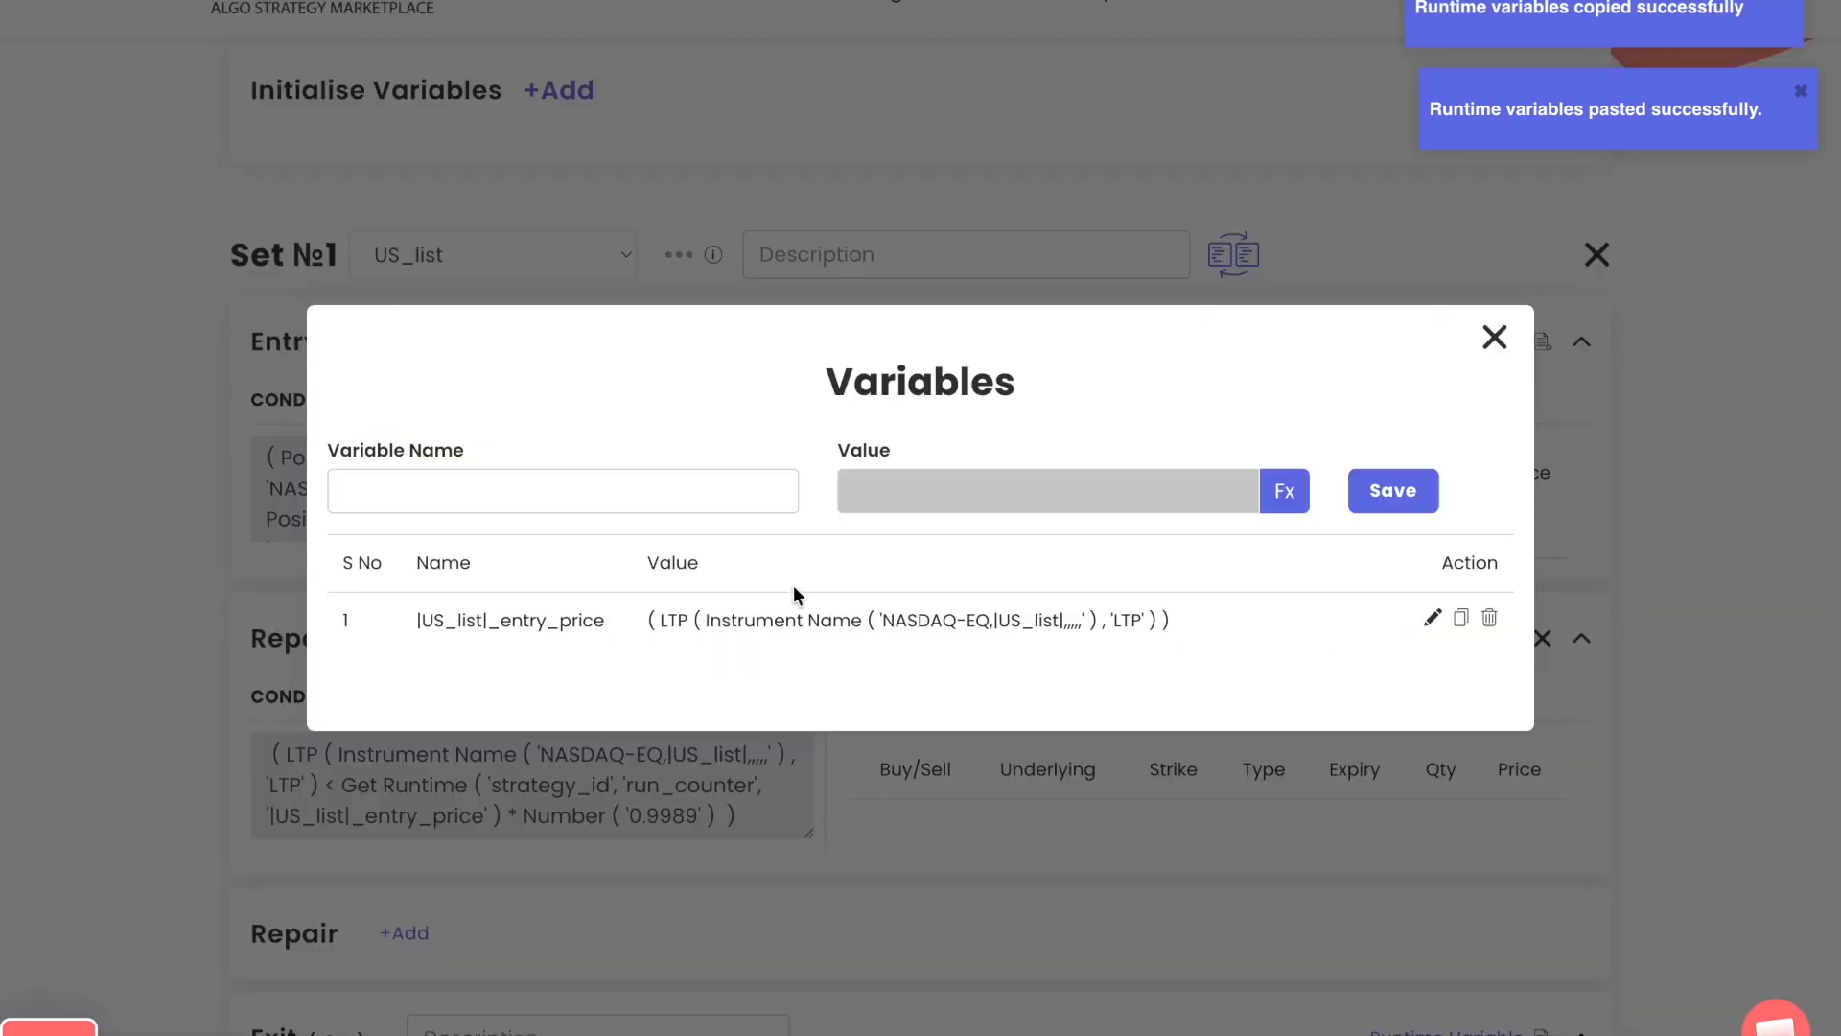
triple_click(579, 622)
key(ctrl+c)
click(571, 491)
key(ctrl+v)
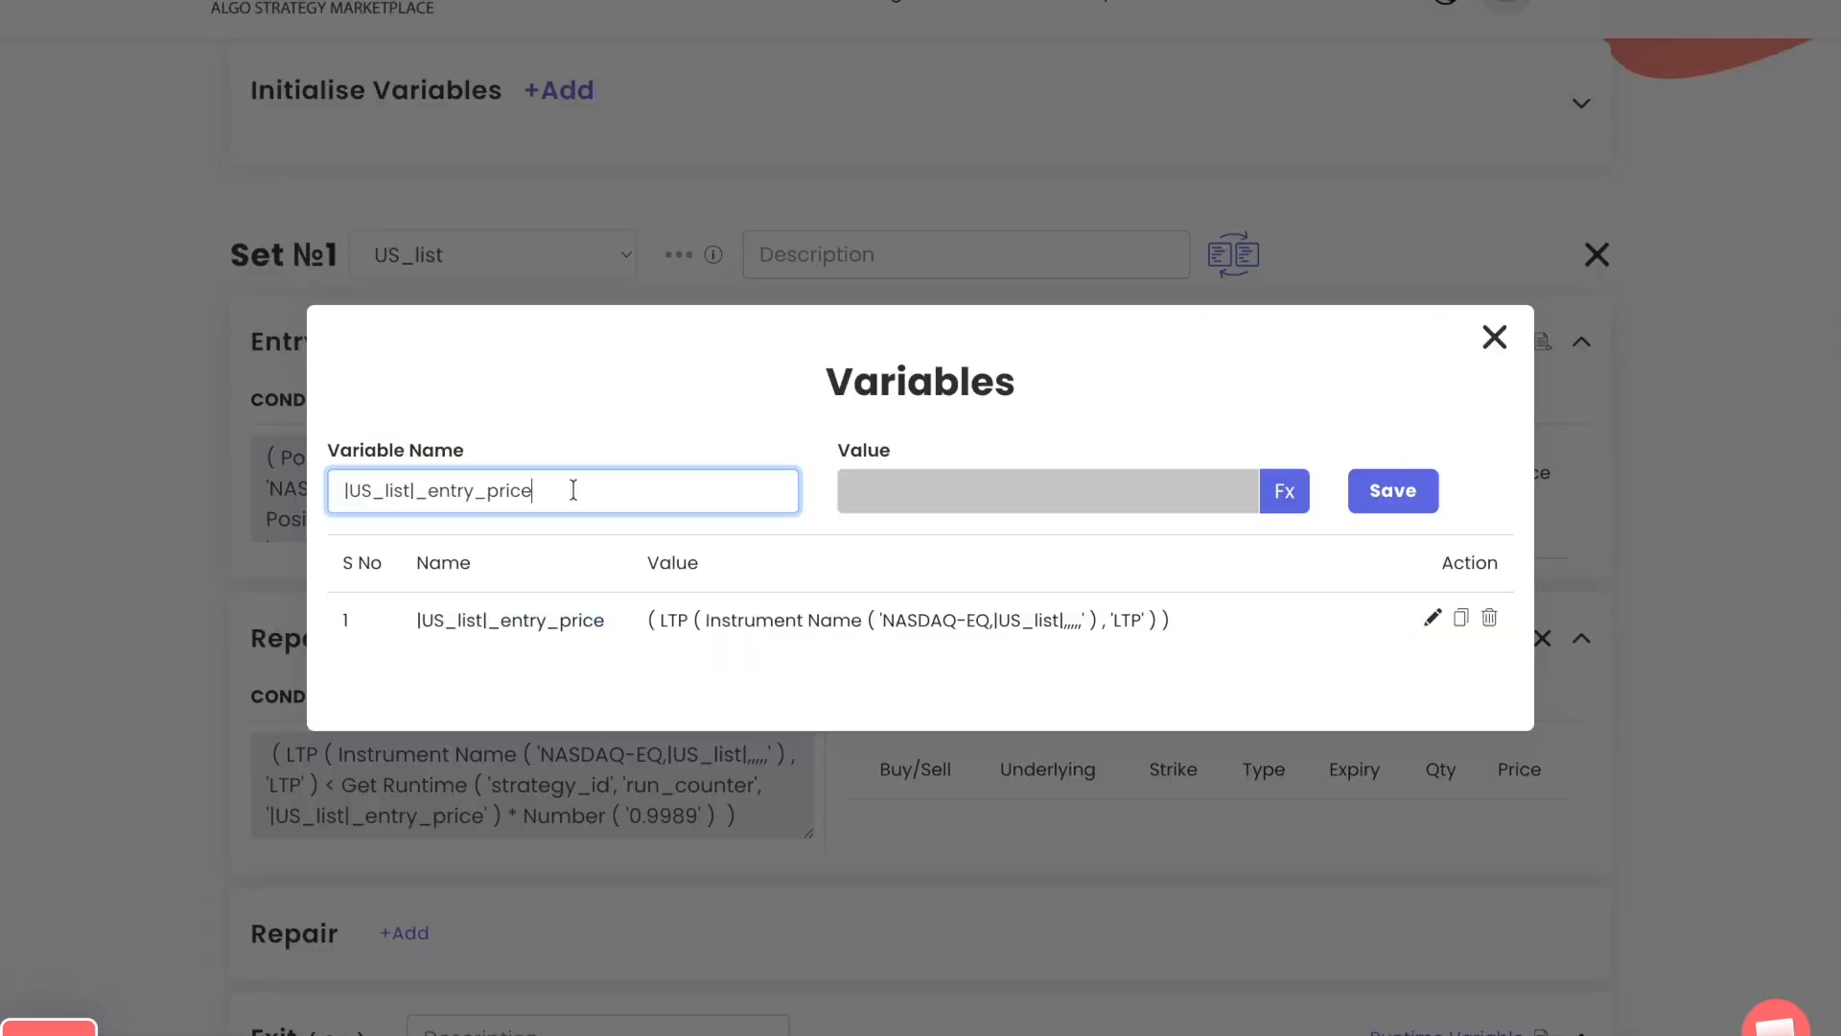
drag(429, 490, 610, 498)
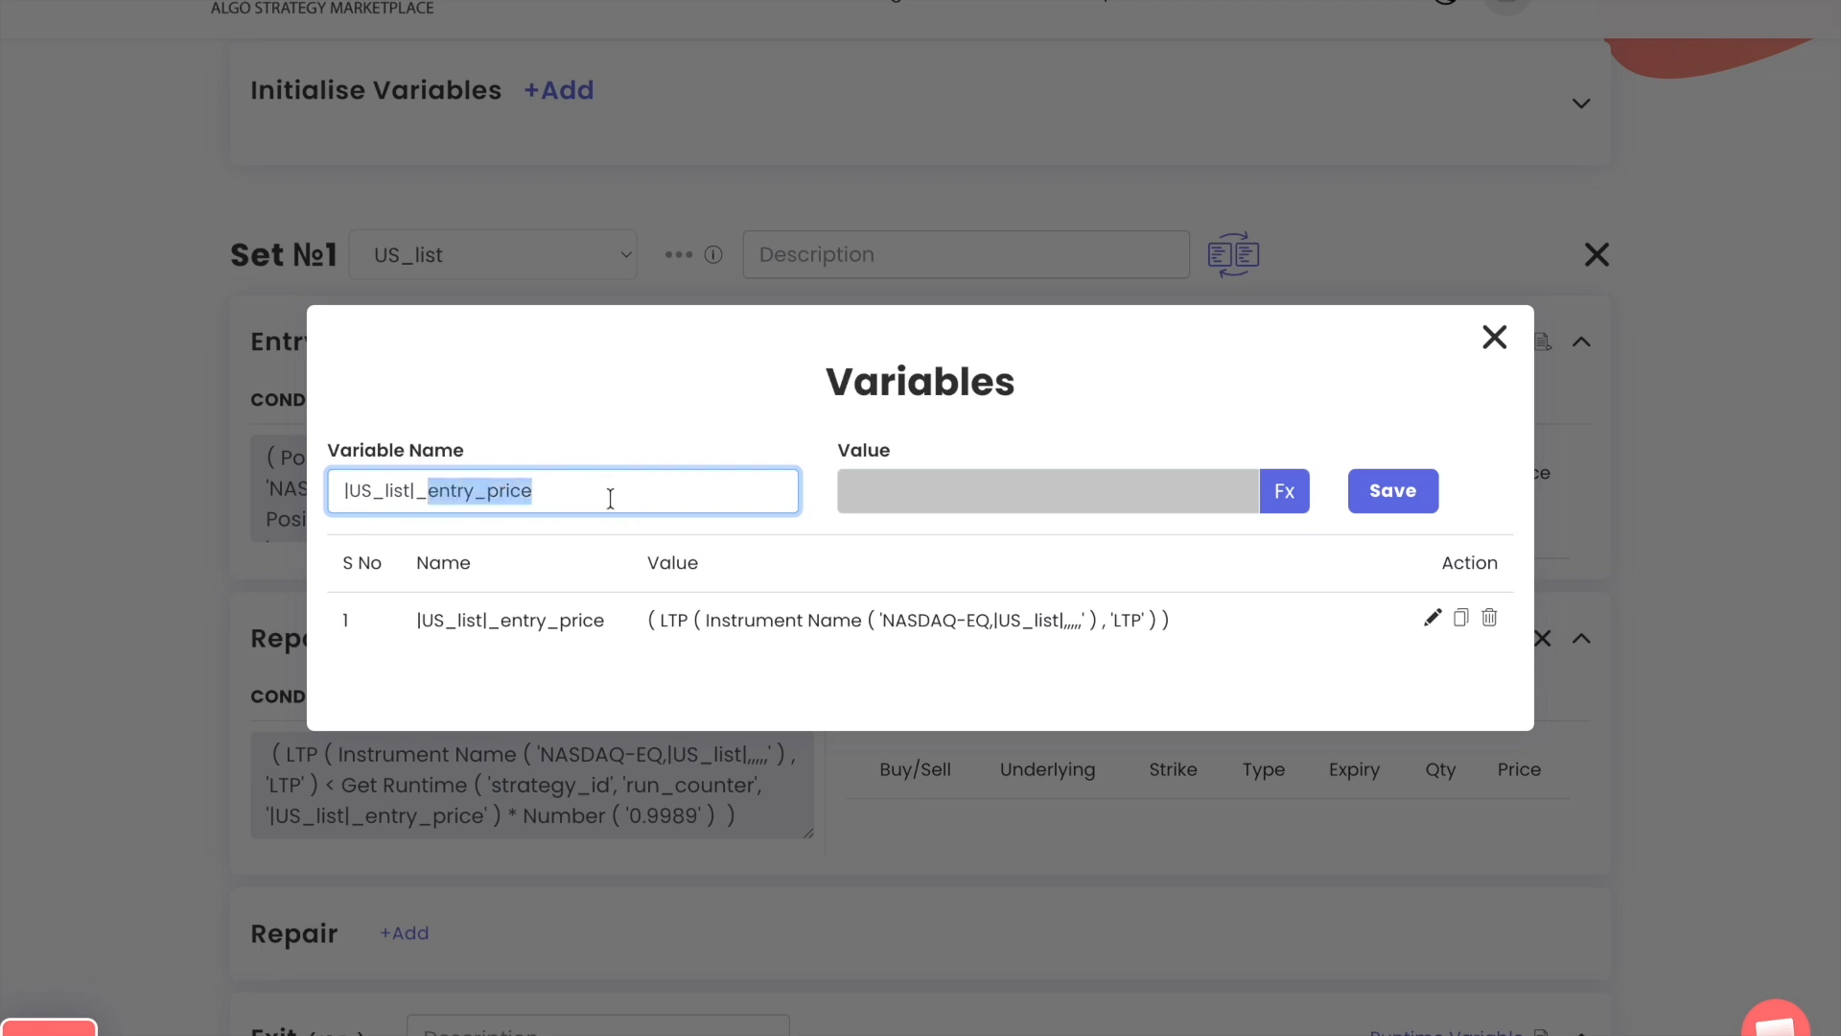
key(BackSpace)
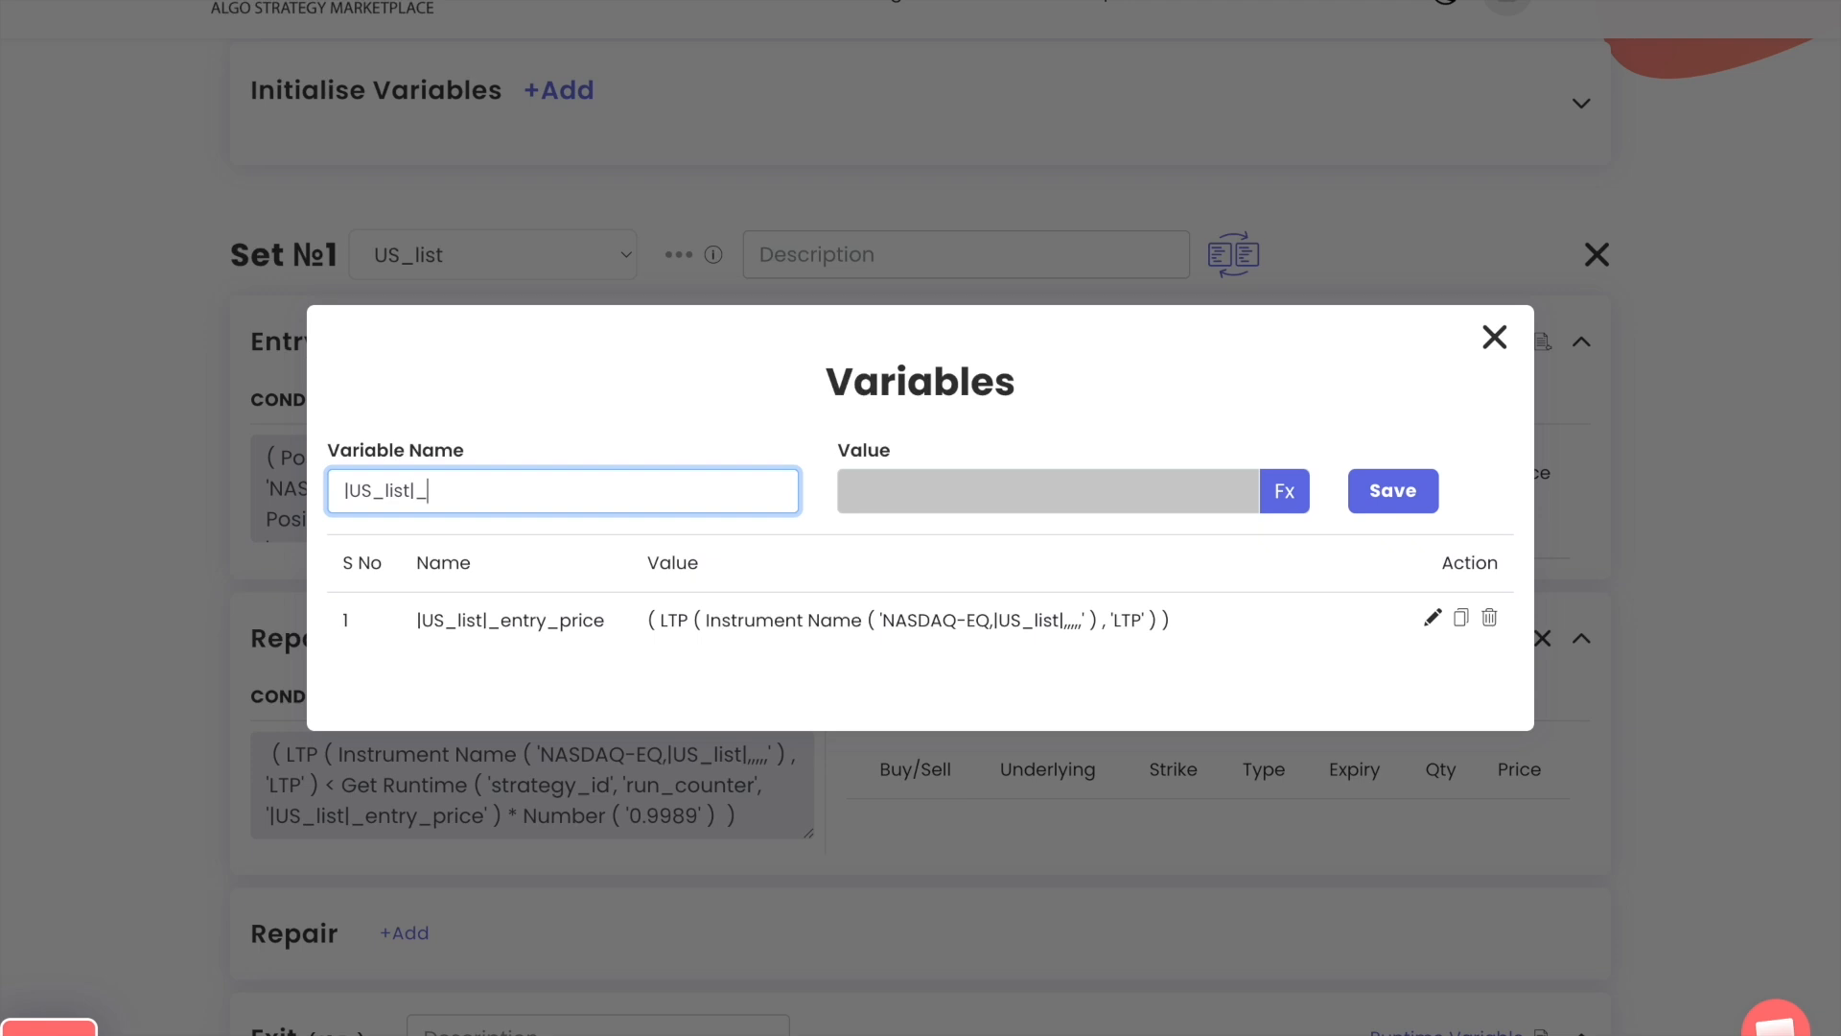
Duplicate the |US_list|_entry_price variable under the name |US_list|_qty_ins_price, save it and close the Variables dialog
click(1463, 621)
click(508, 450)
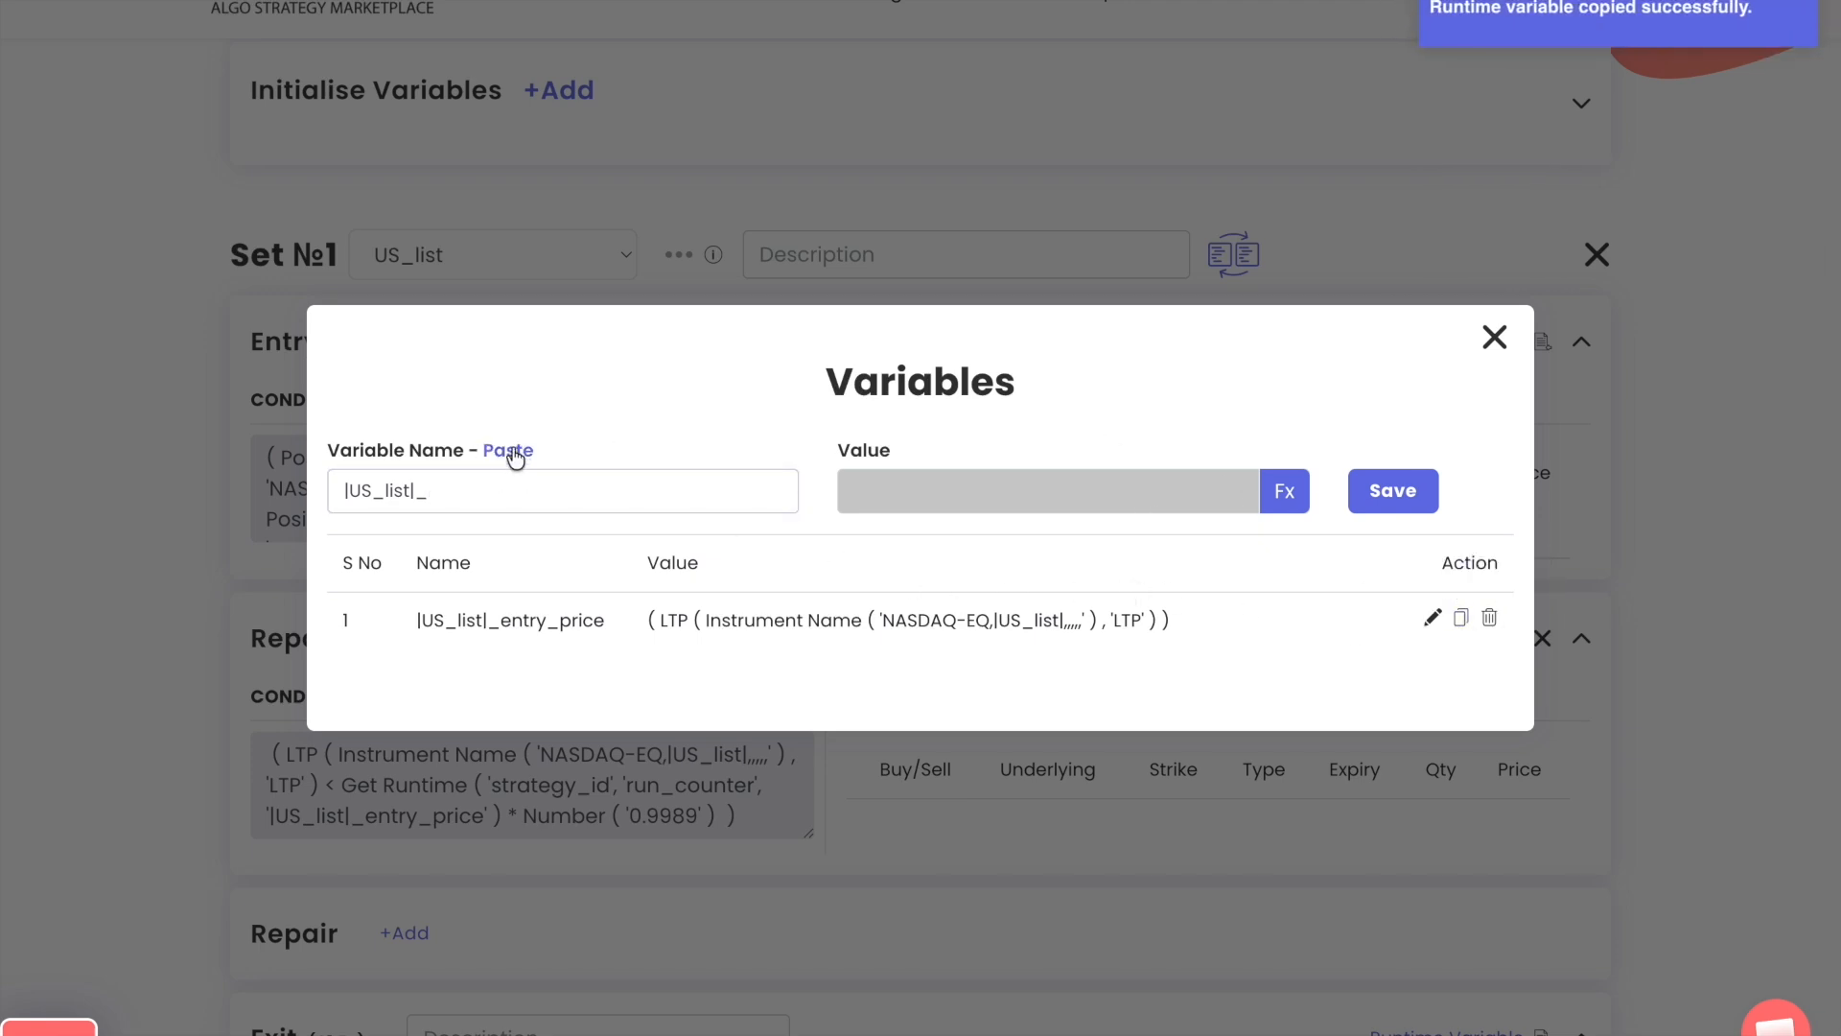
drag(428, 490, 757, 493)
key(BackSpace)
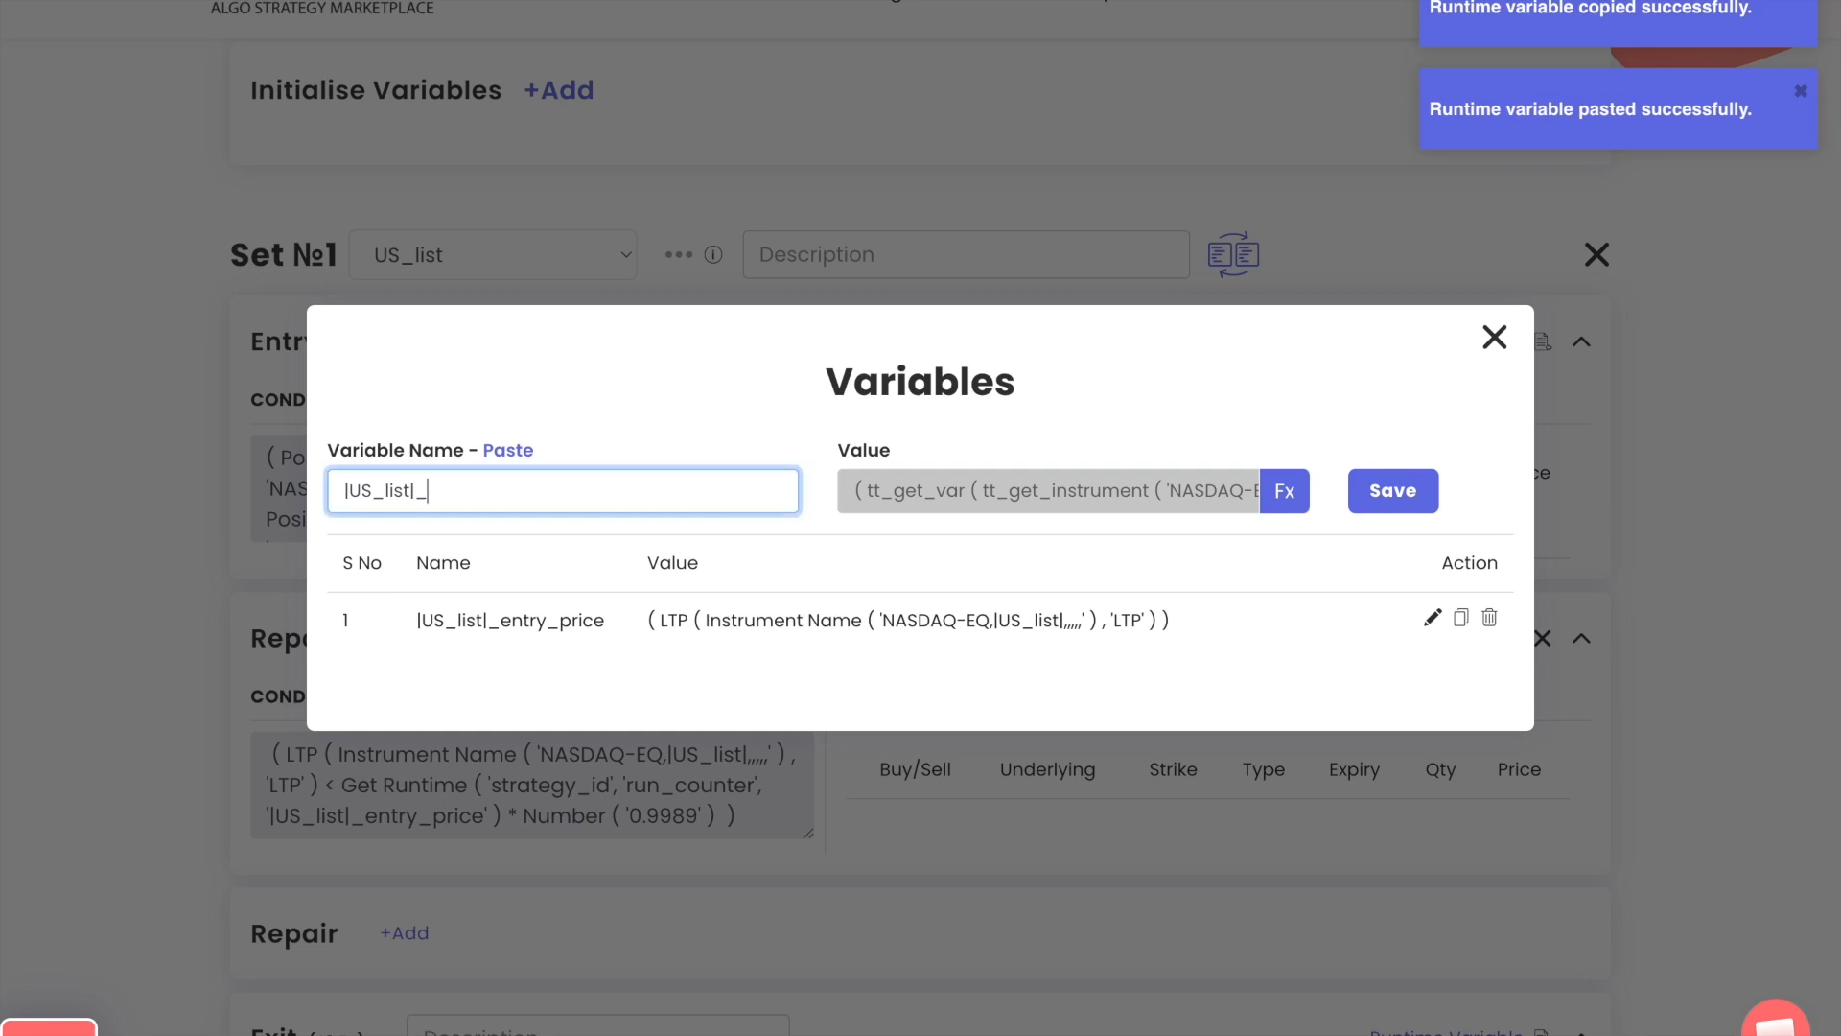
text(qty_)
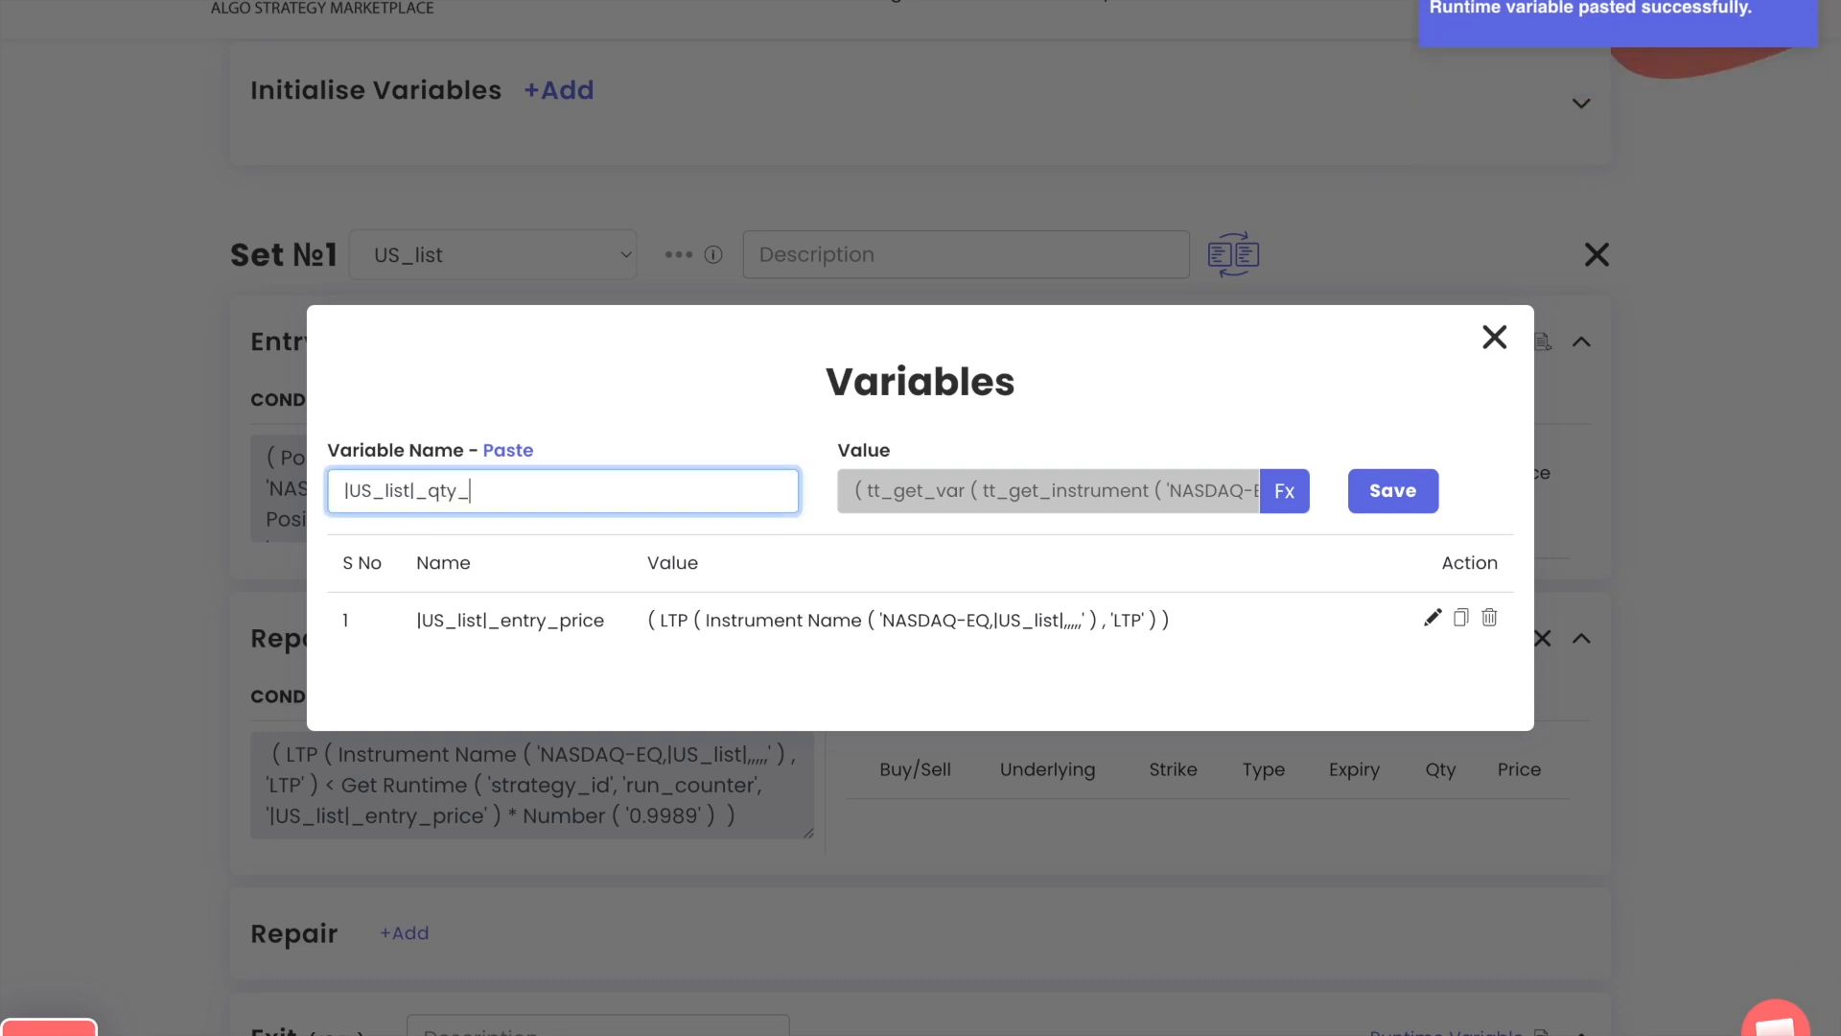
text(ins_)
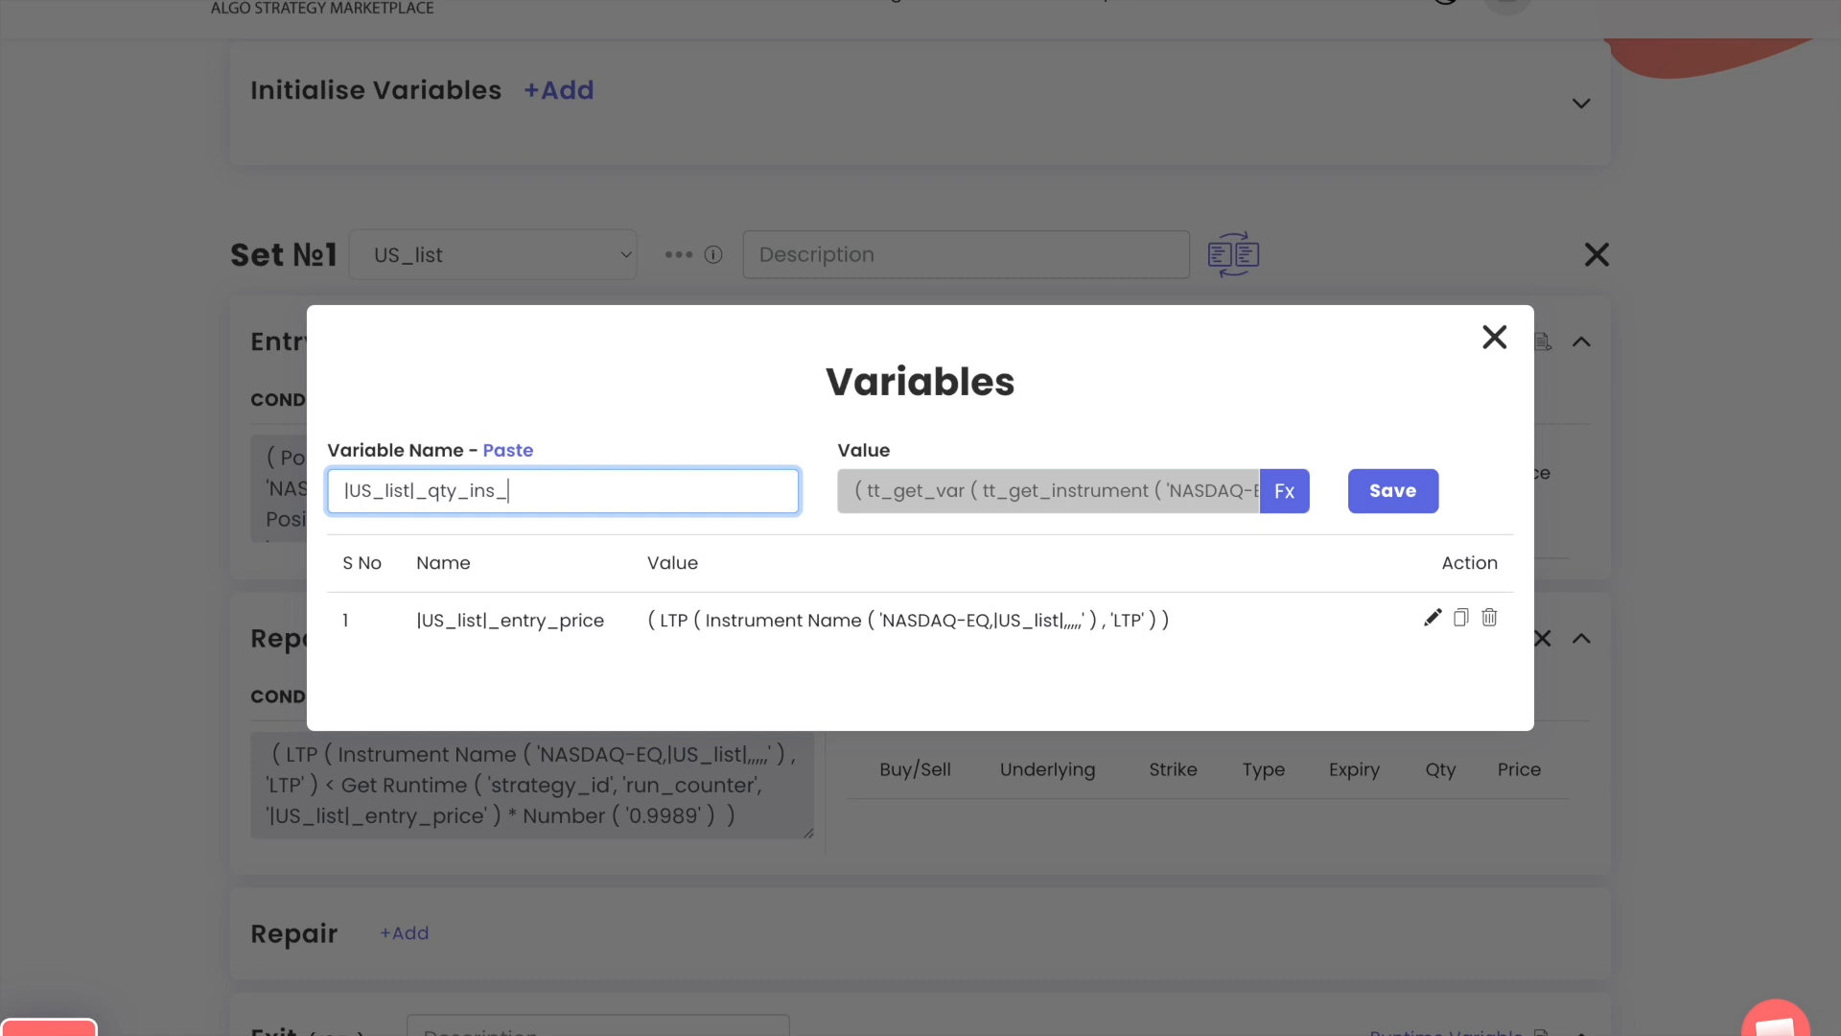
text(price)
click(1391, 495)
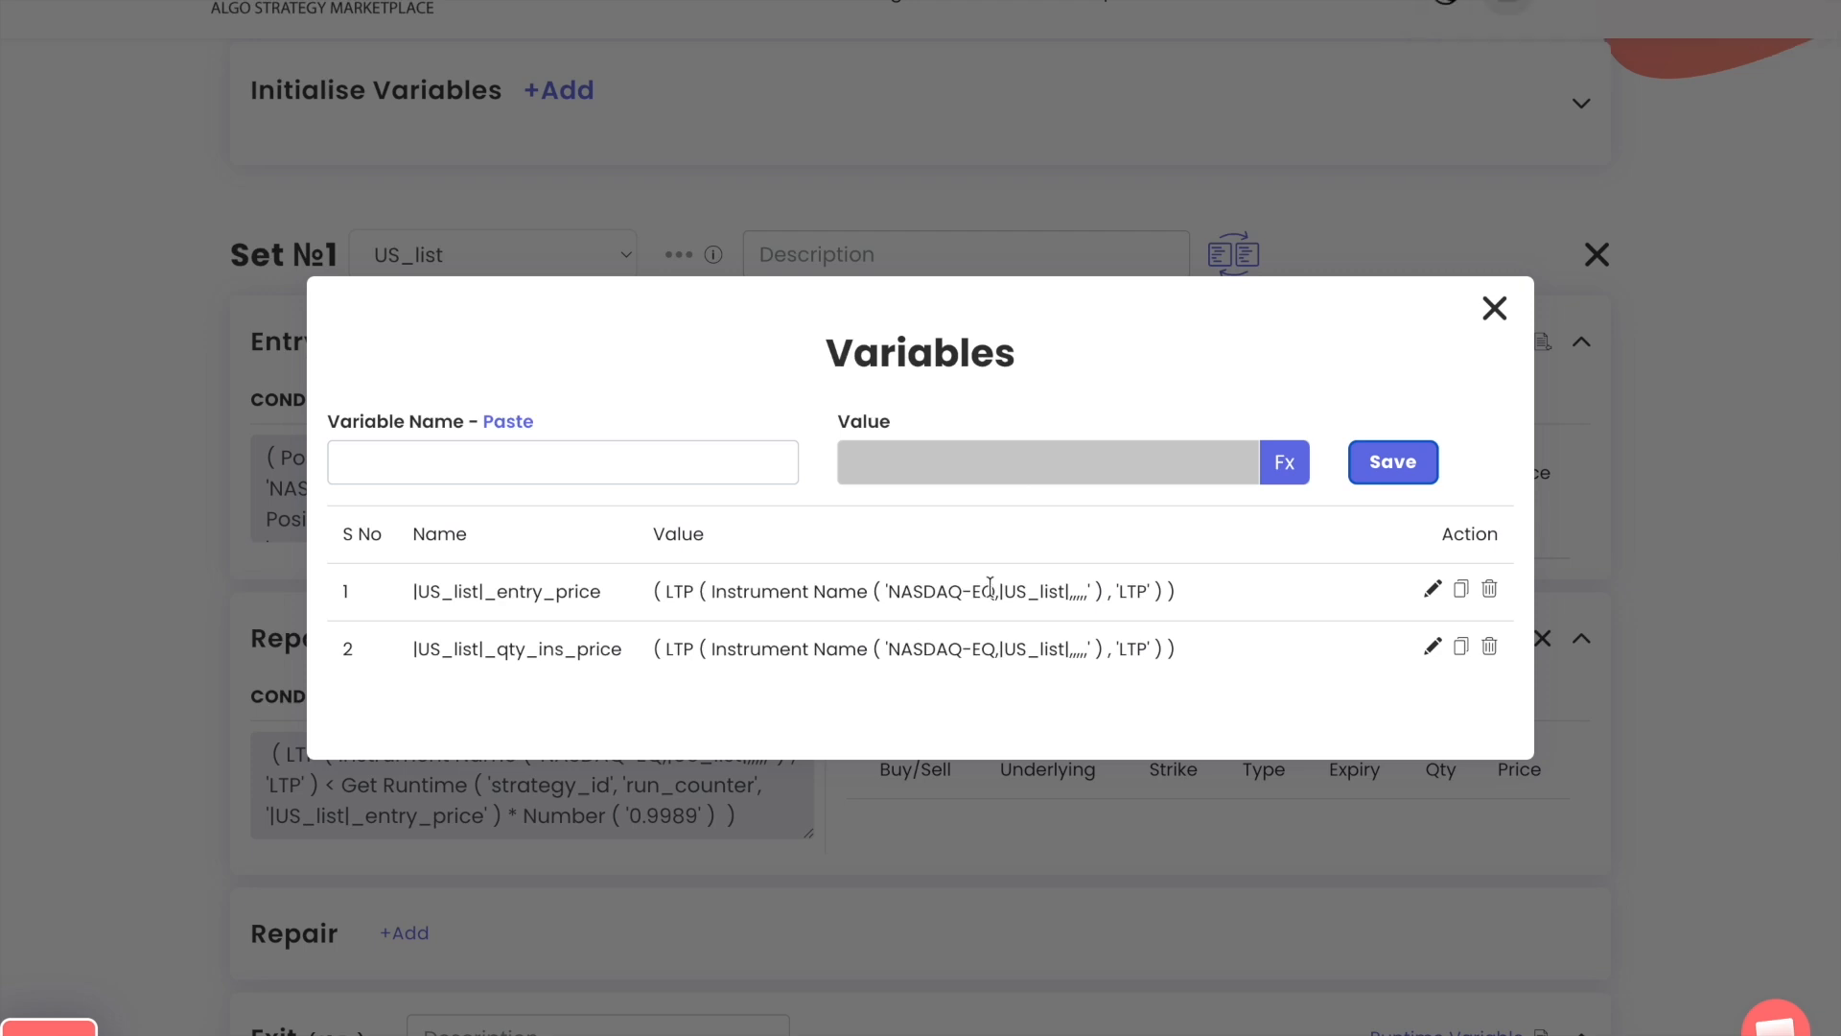
click(1493, 312)
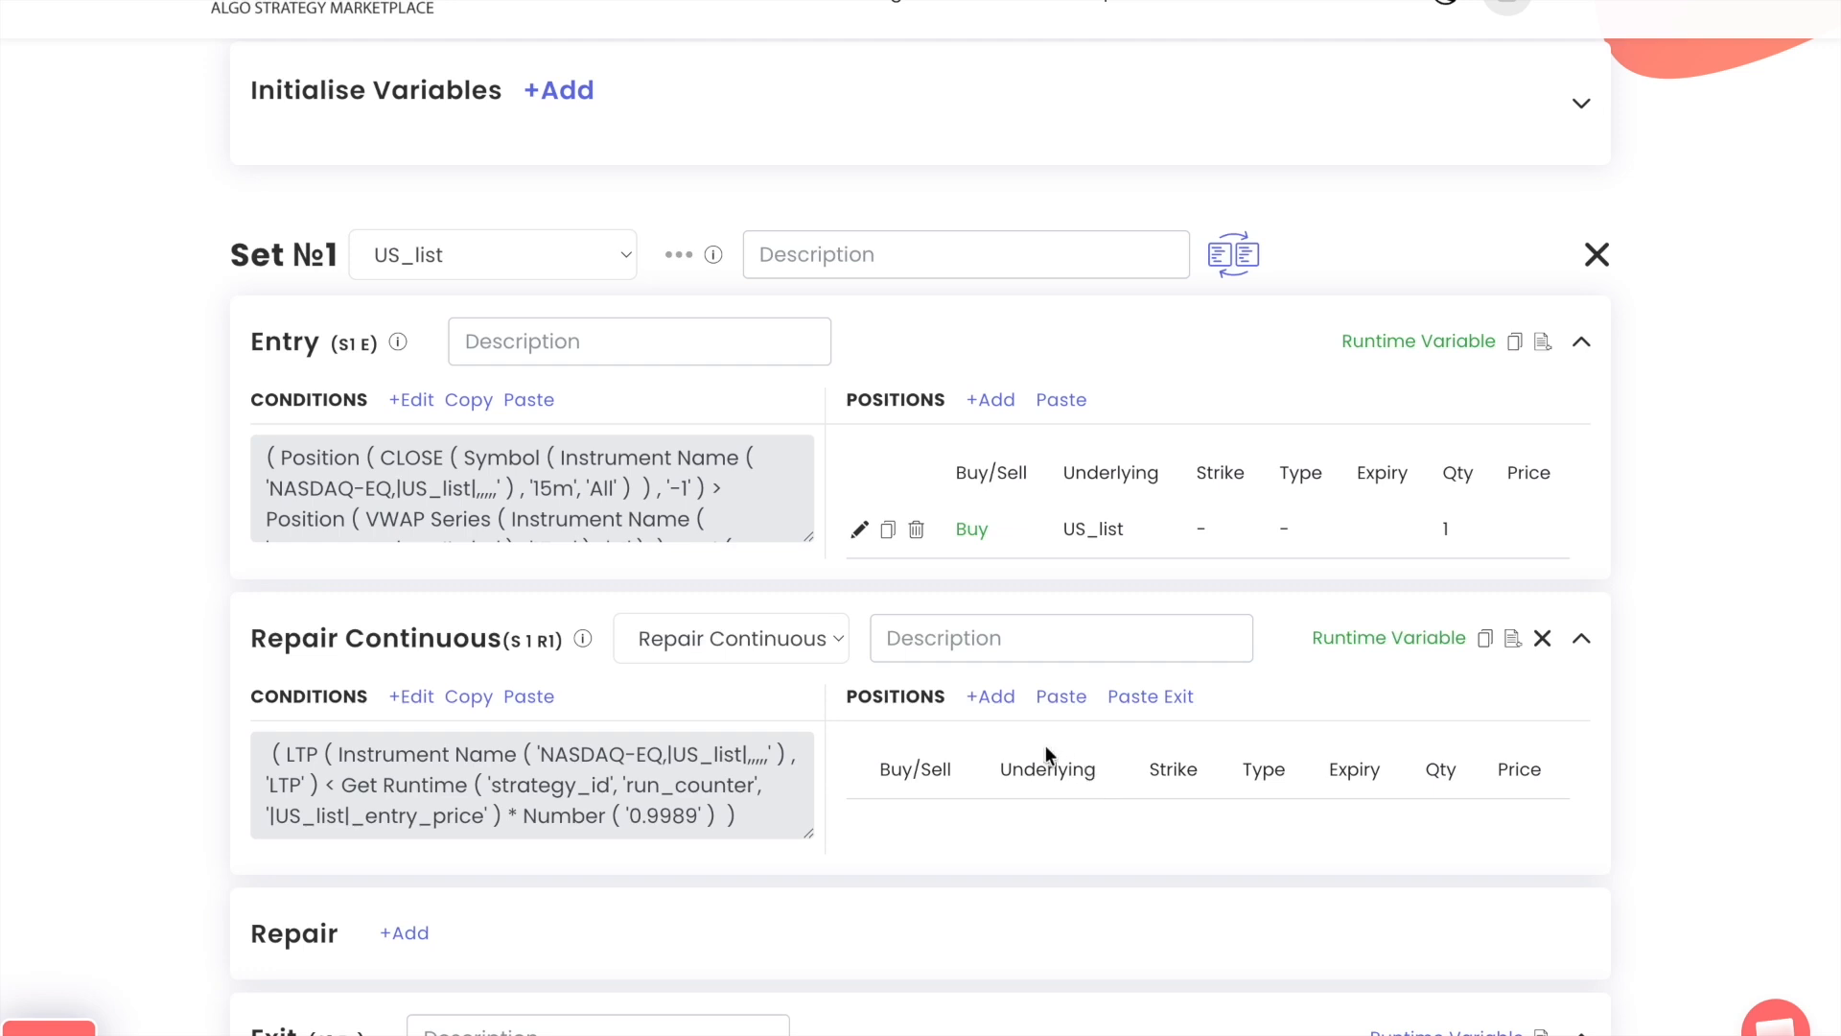
Add a buy position for US_list with quantity 1 to the first Repair Continuous block
click(991, 697)
click(1122, 634)
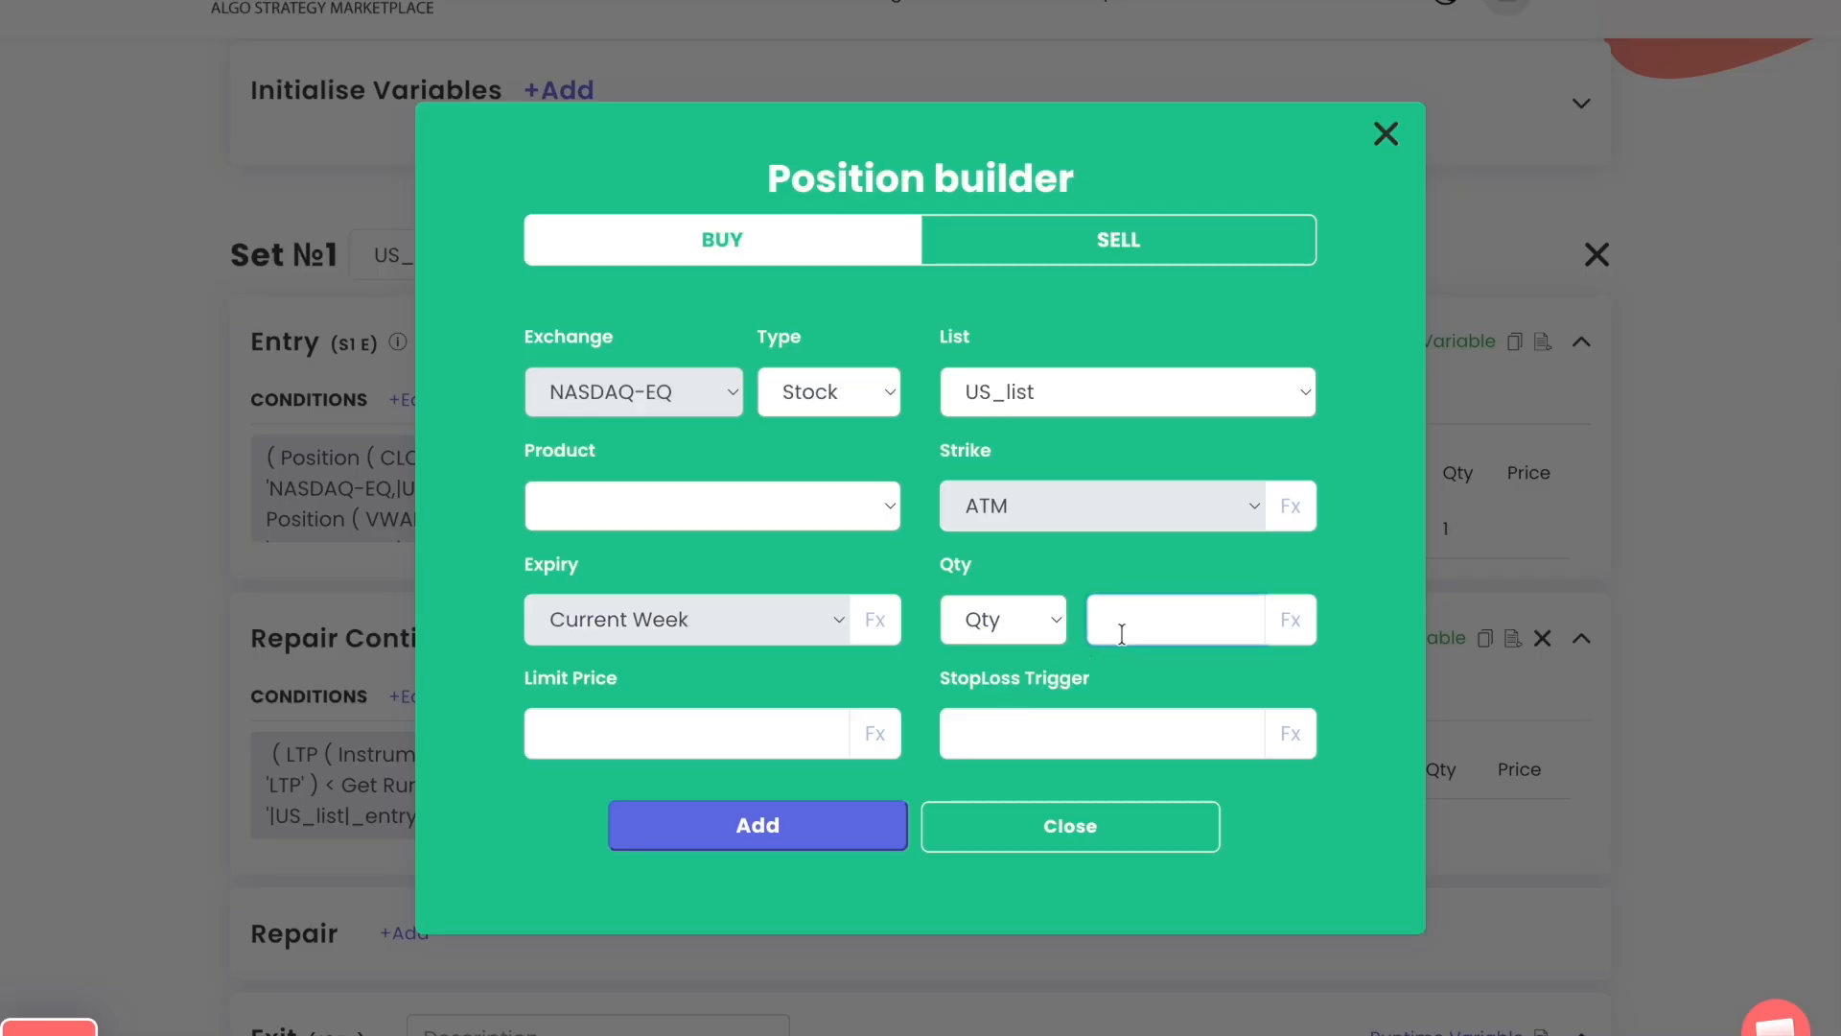
text(1)
click(797, 839)
click(1019, 683)
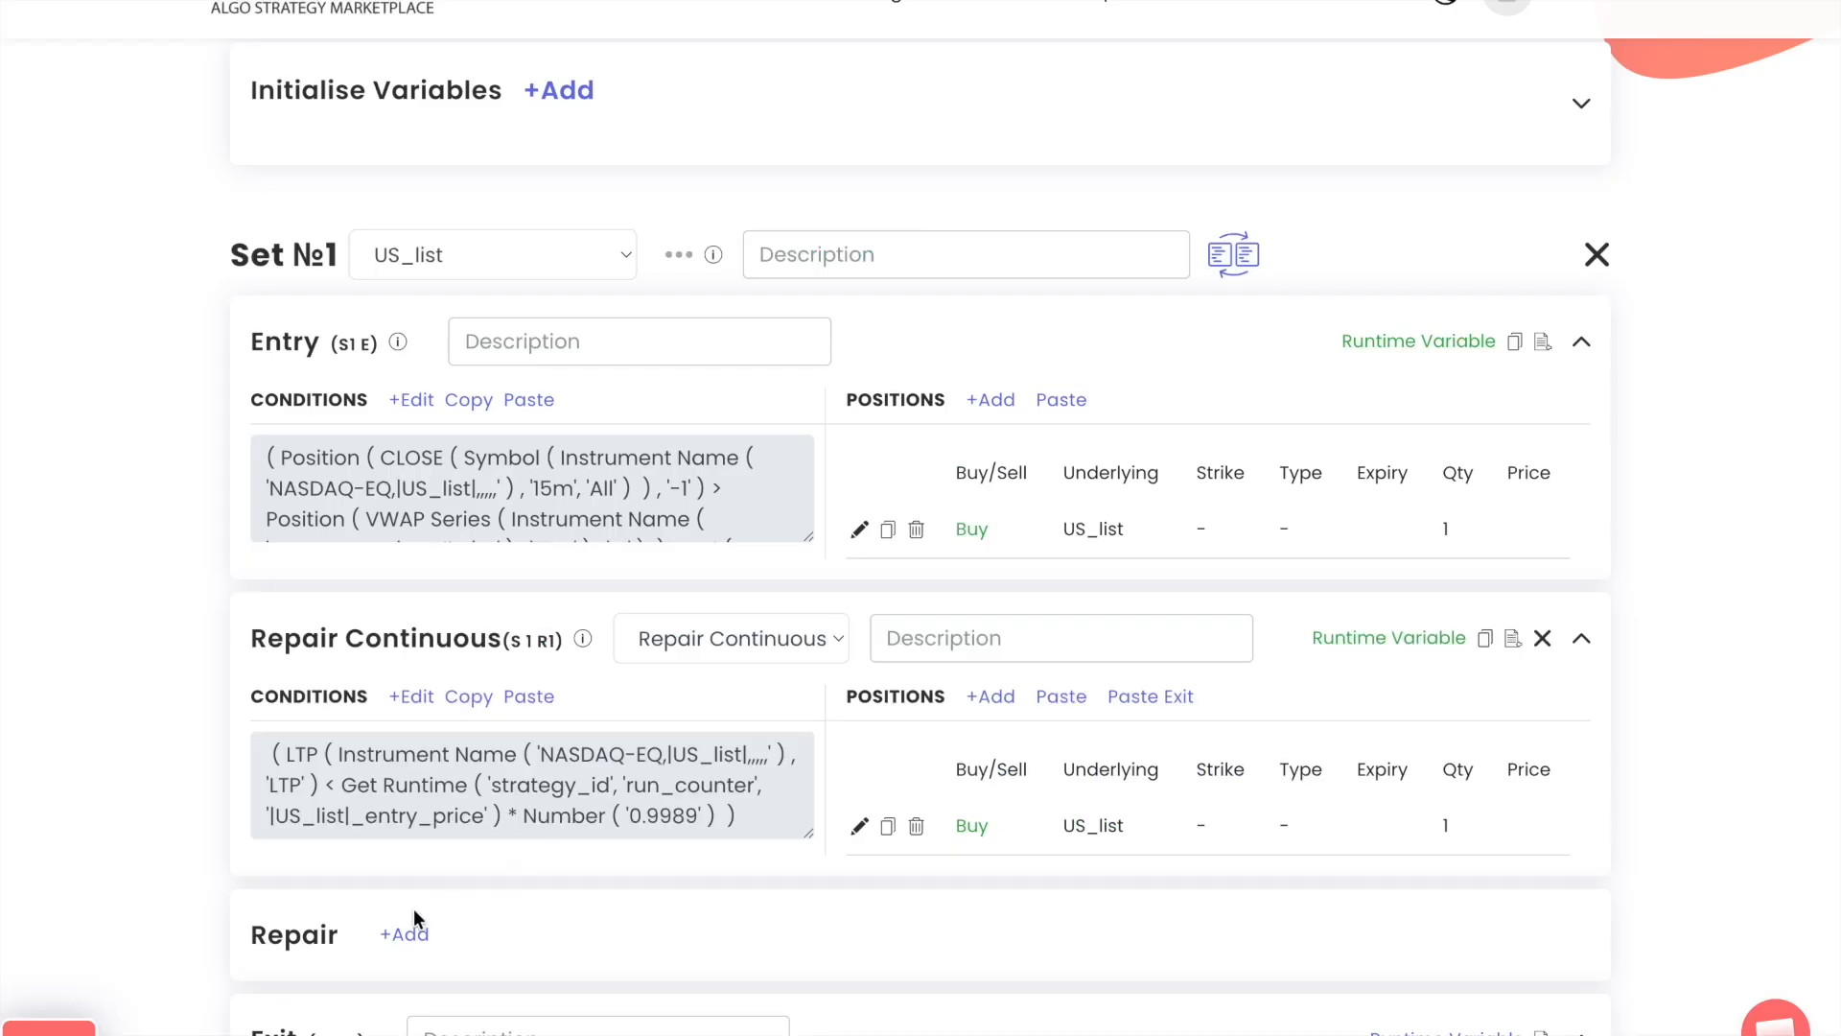
Add a second repair block of type Repair Continuous and paste the first repair block's condition into it
click(412, 931)
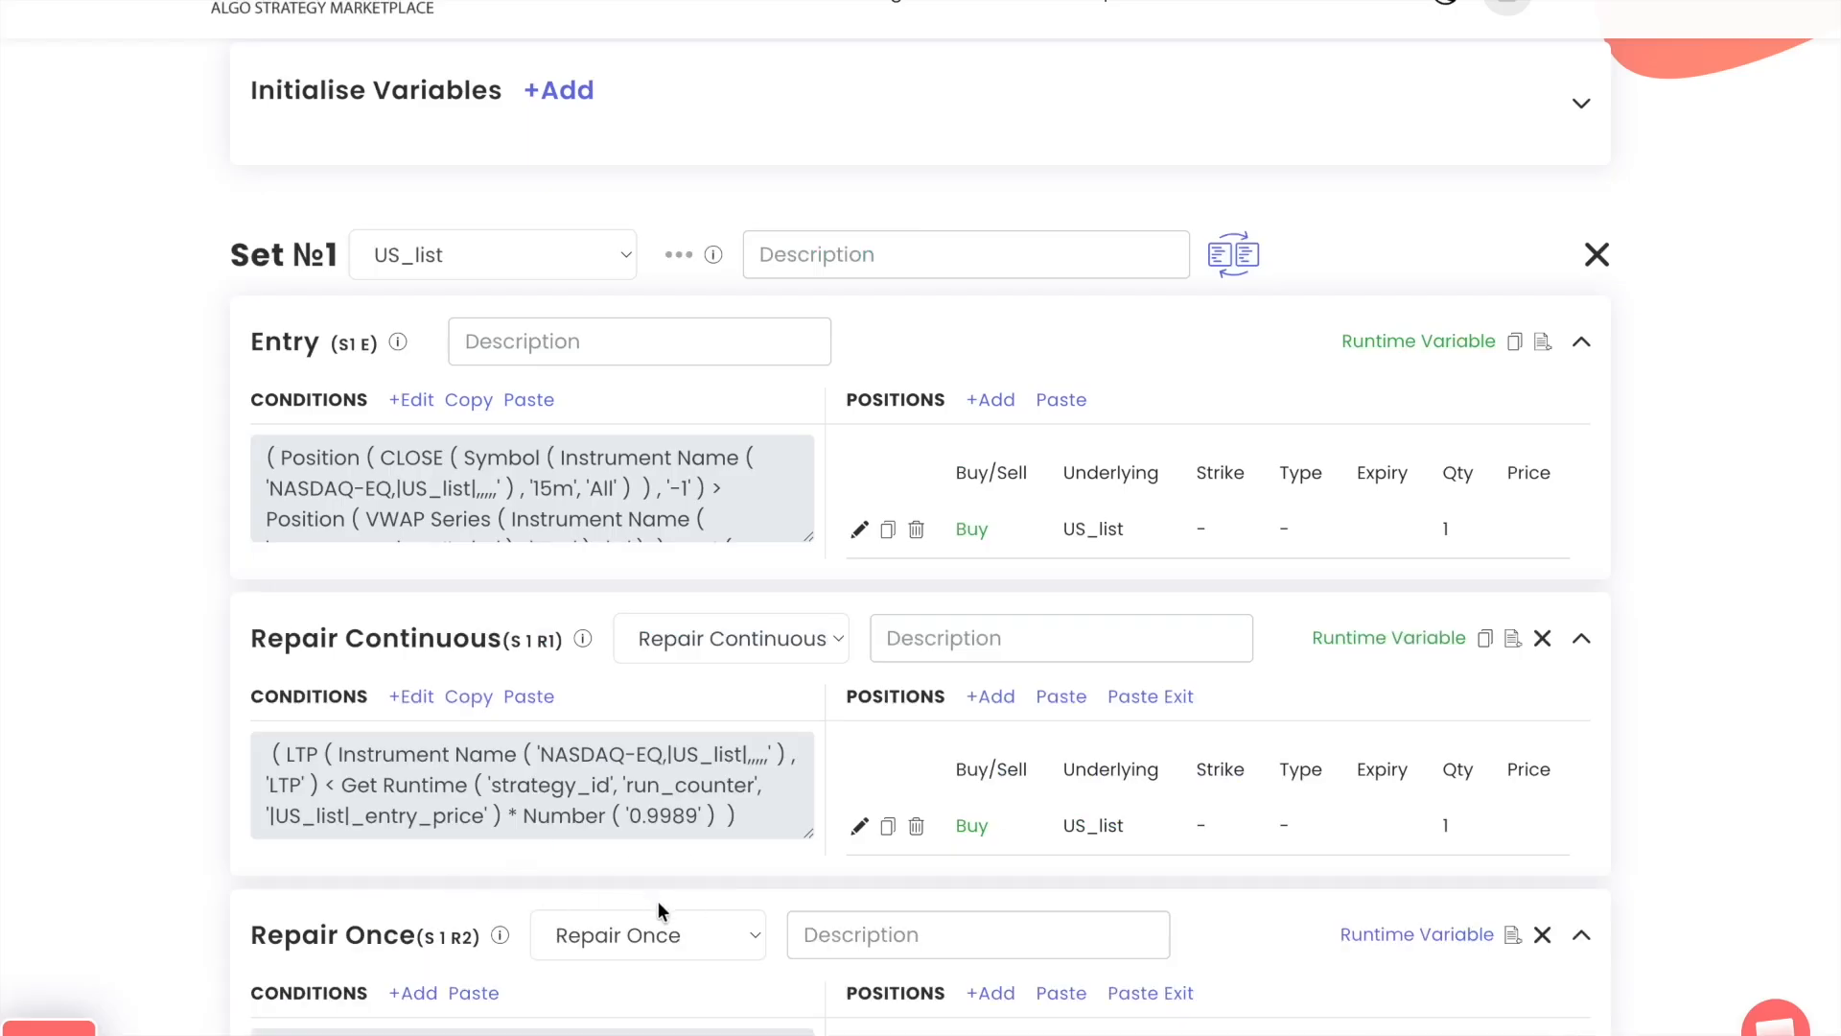
scroll(658, 901, down, 1)
click(677, 819)
click(688, 832)
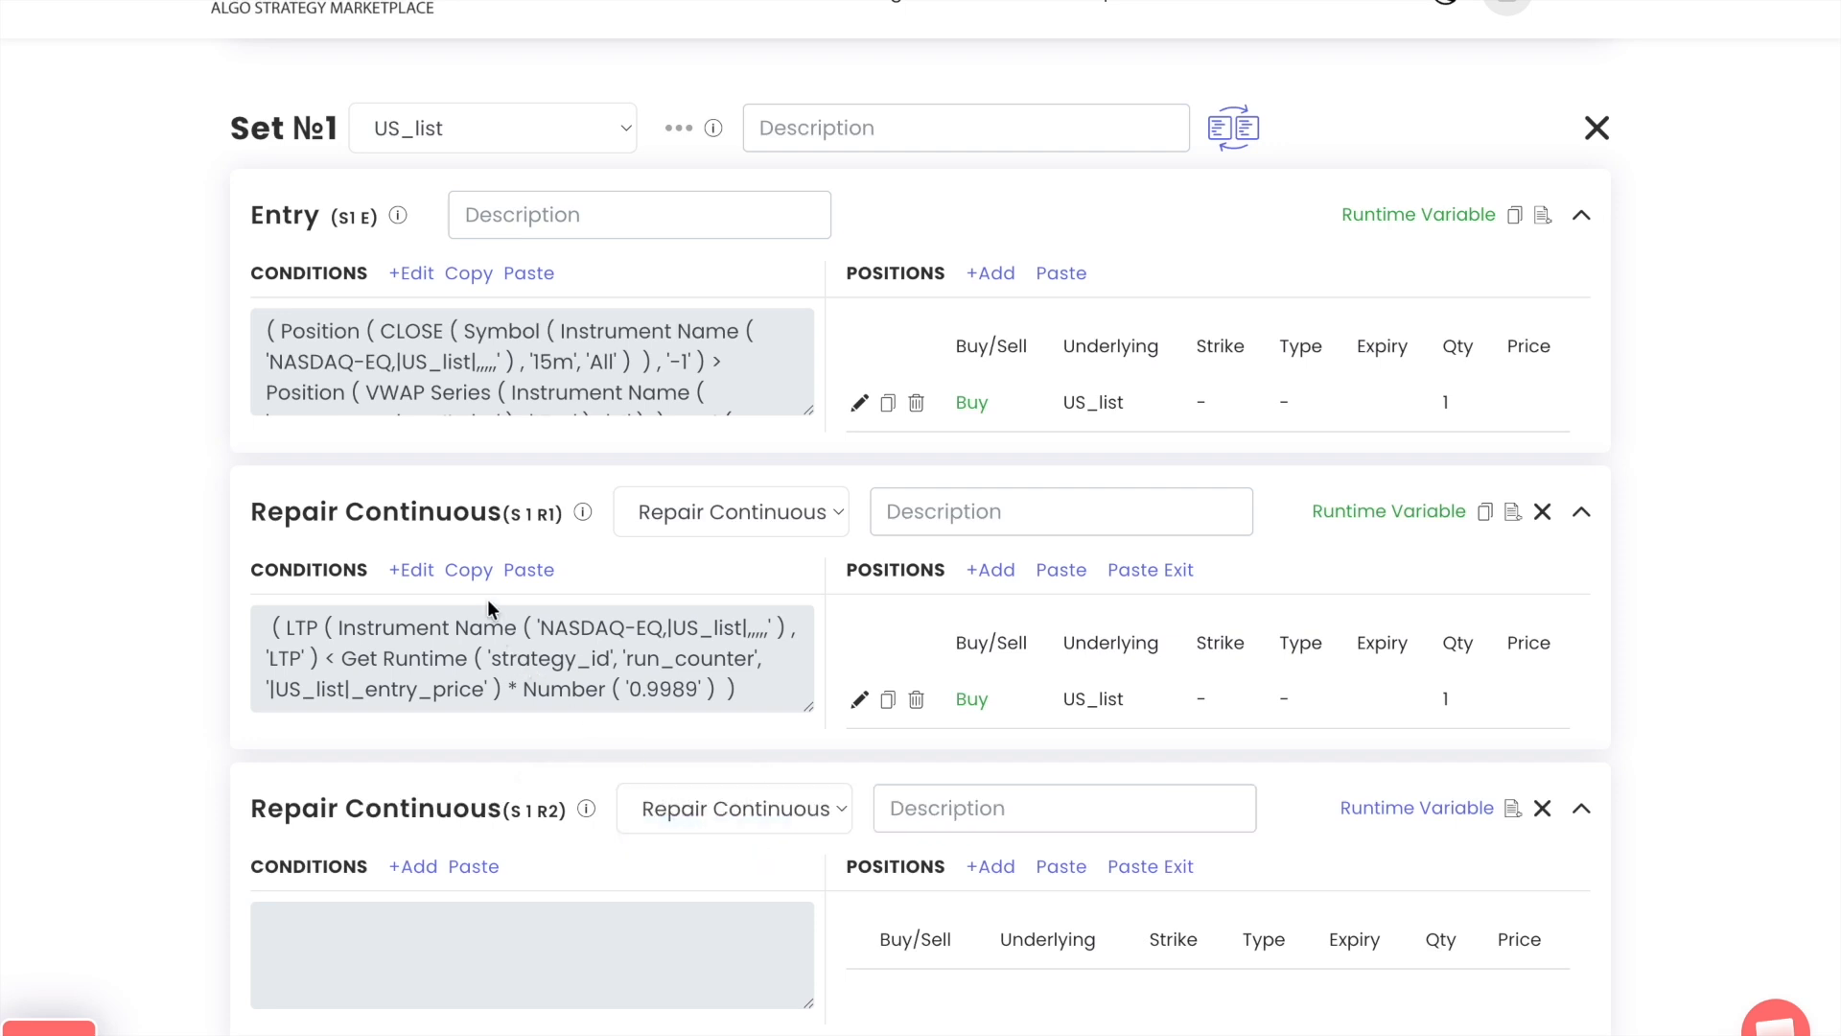
click(469, 574)
click(476, 866)
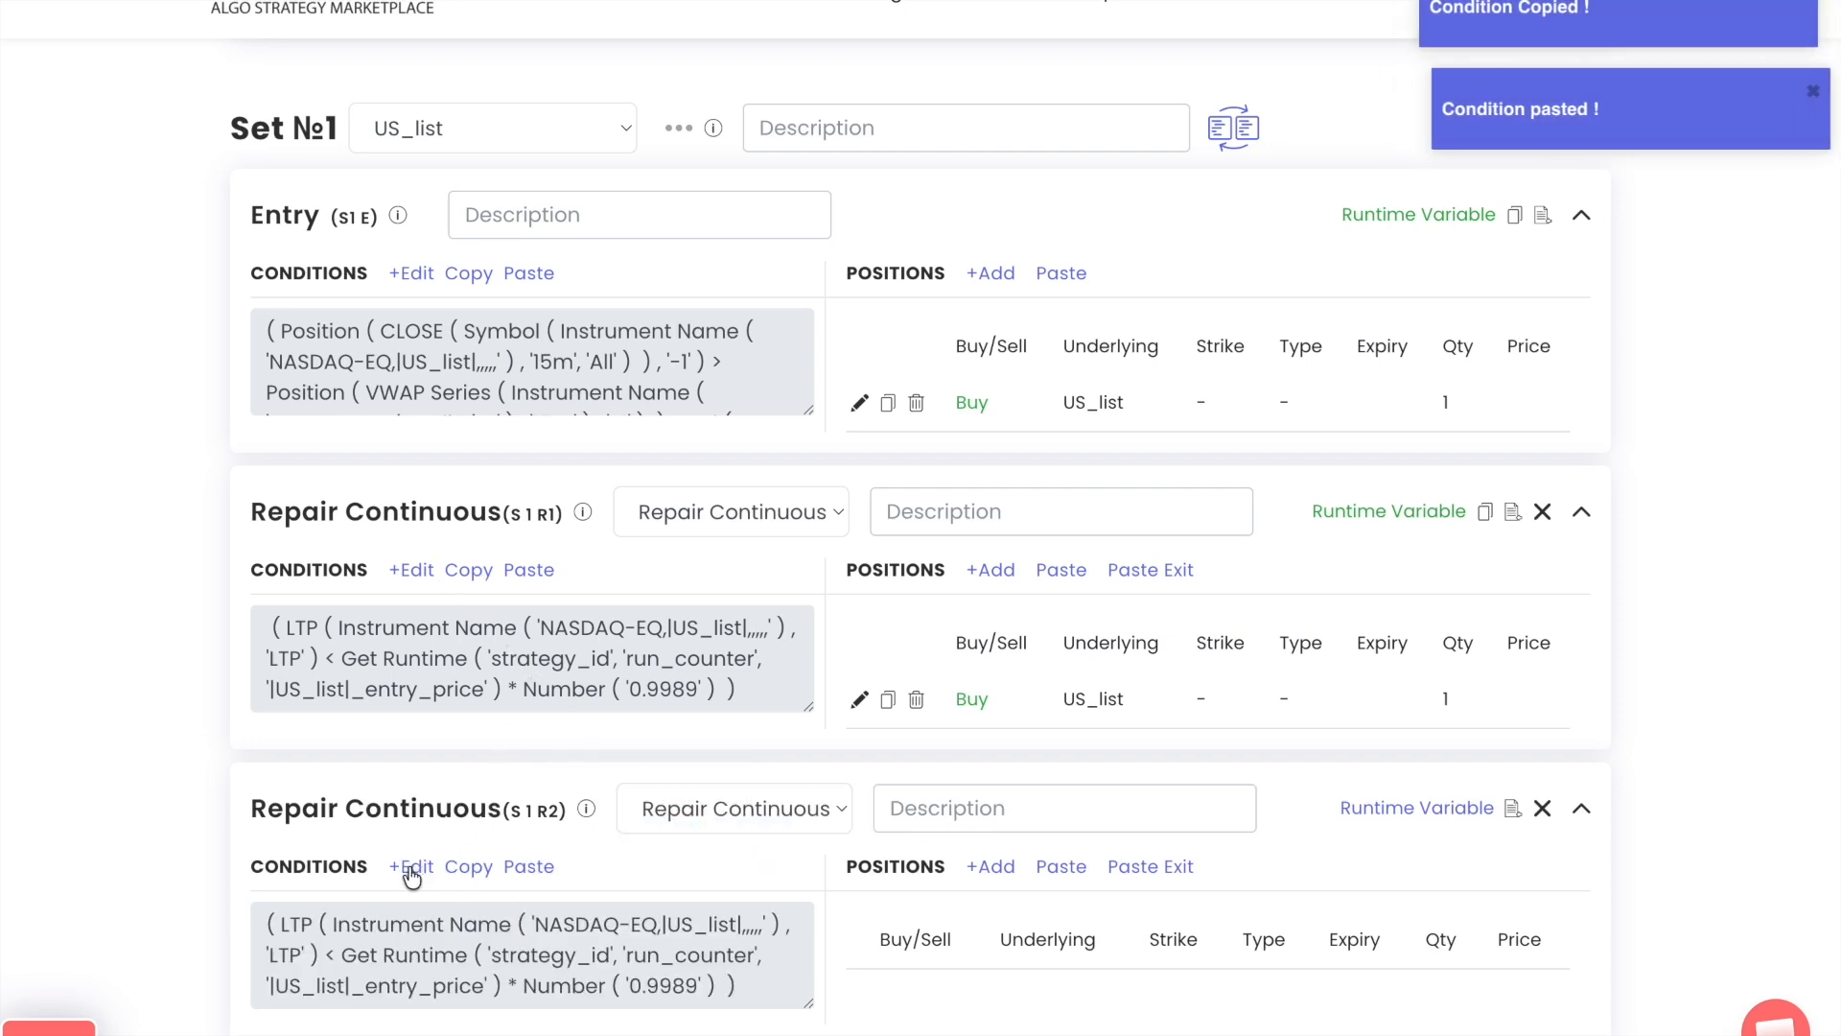
Replace the < operator in the second repair block's condition with >, placed between LTP and Get Runtime
click(411, 866)
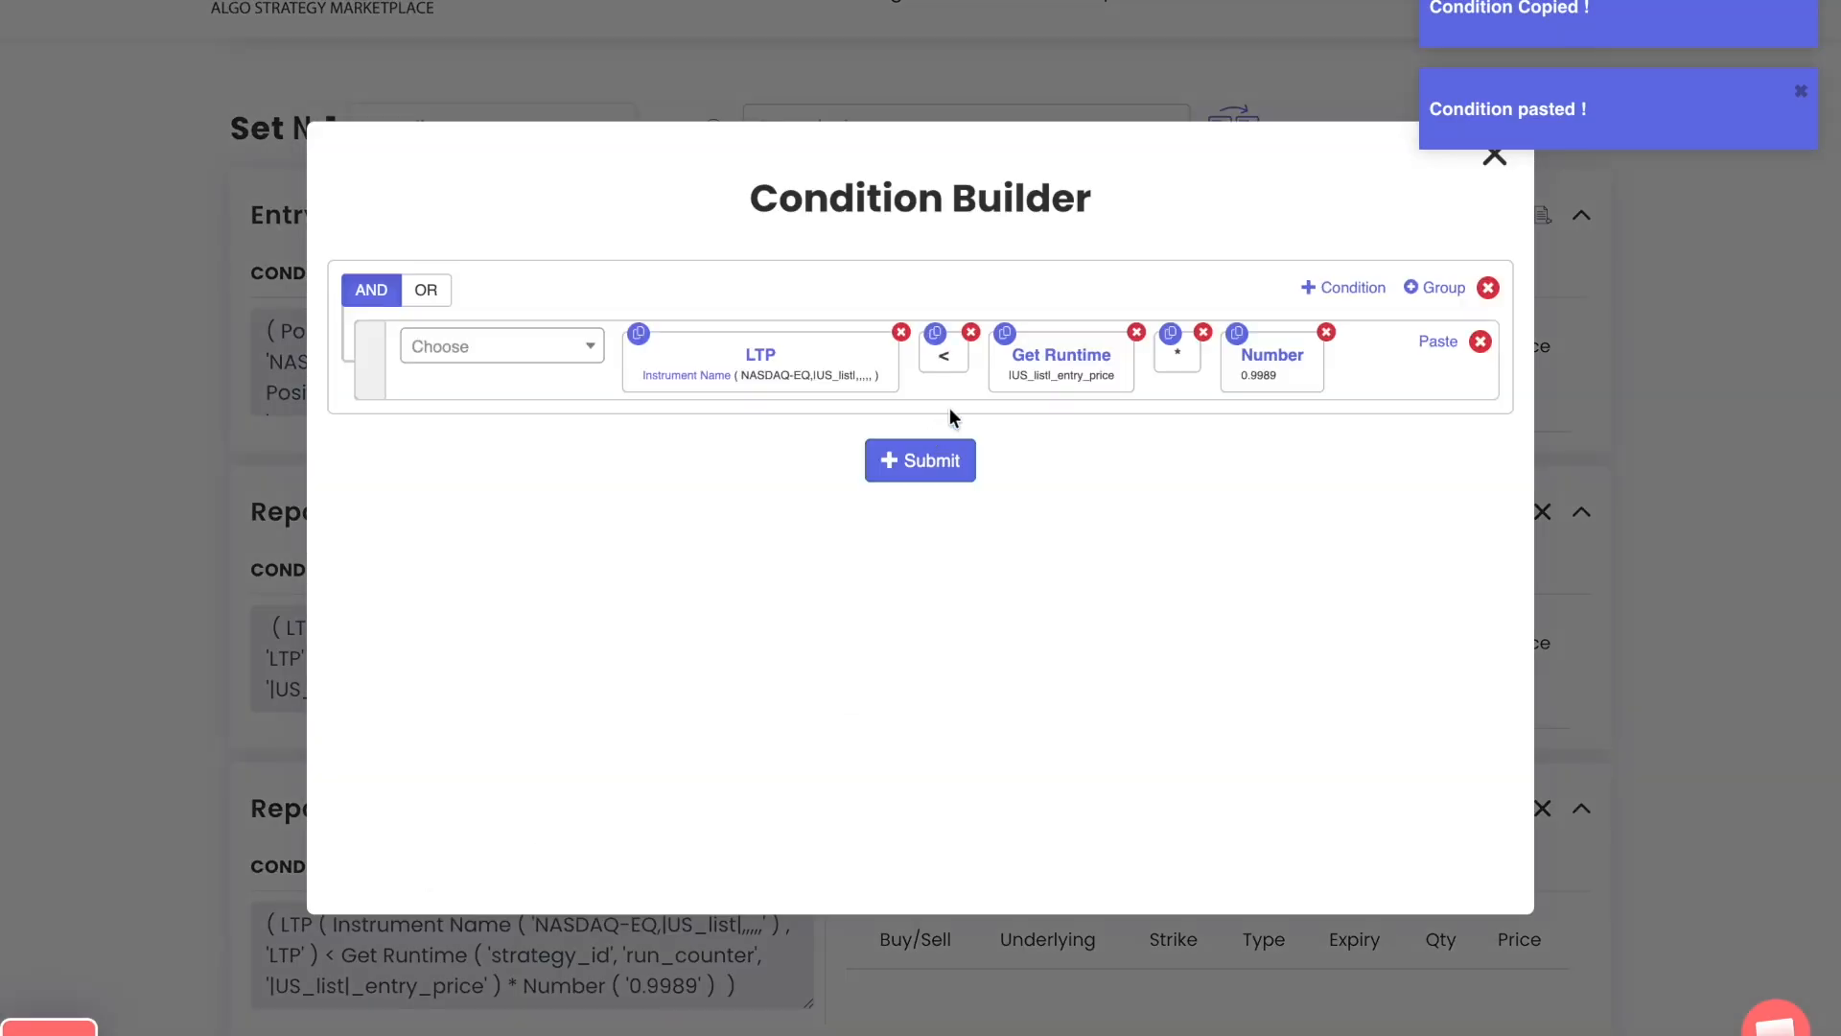
click(970, 332)
click(578, 345)
text(>)
key(Return)
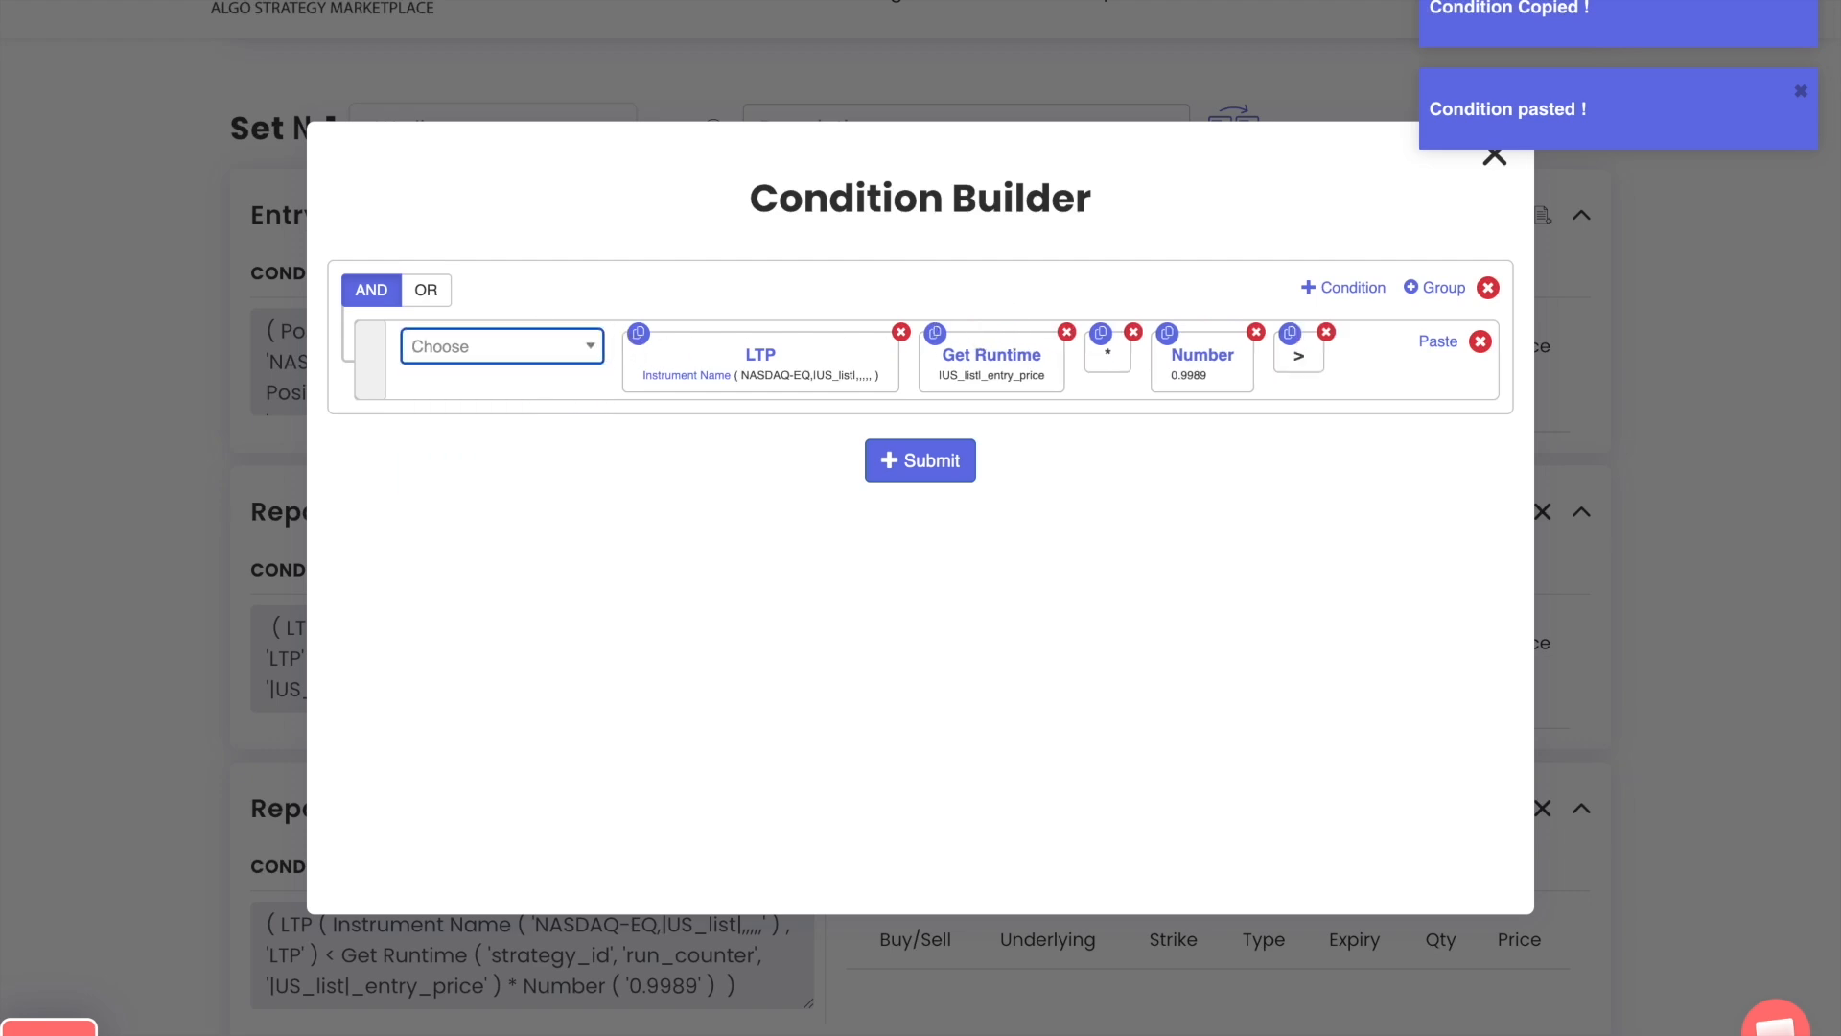
drag(1290, 358, 912, 362)
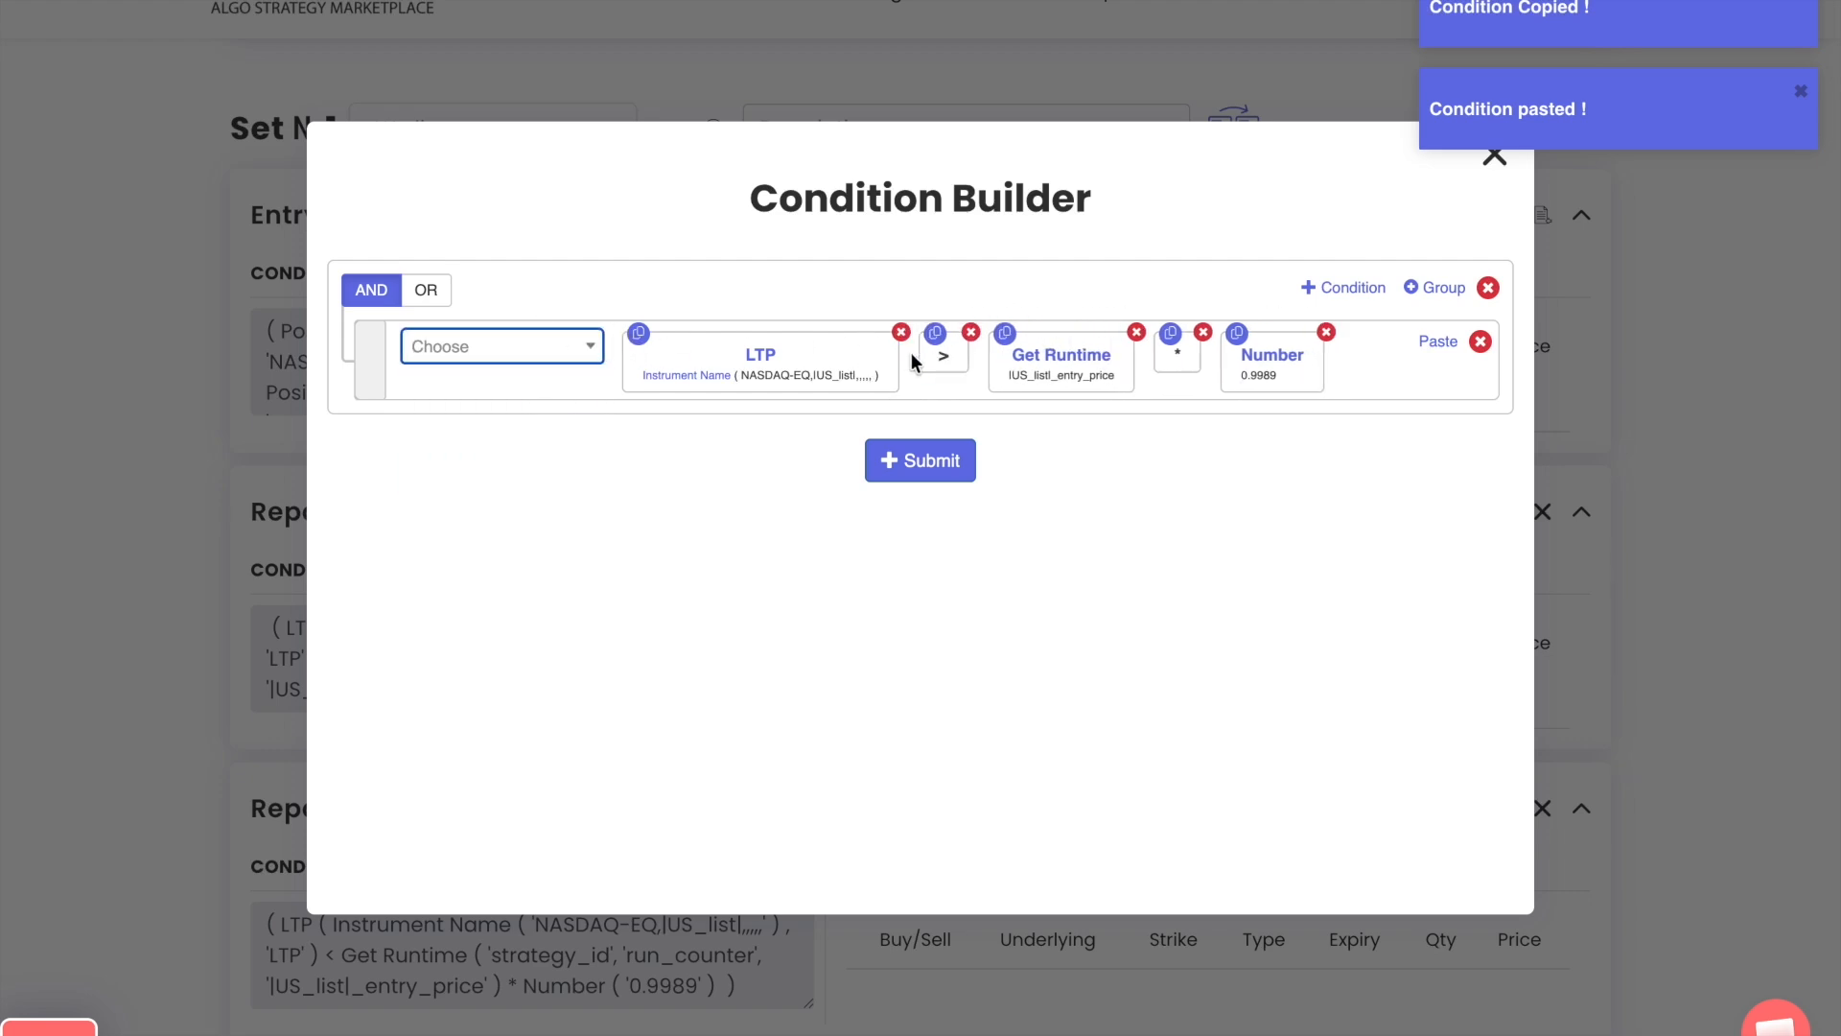
Set the Number in the second repair block's condition to 1.005, submit the condition and close the Condition Builder
click(1286, 363)
double_click(805, 447)
text(1.005)
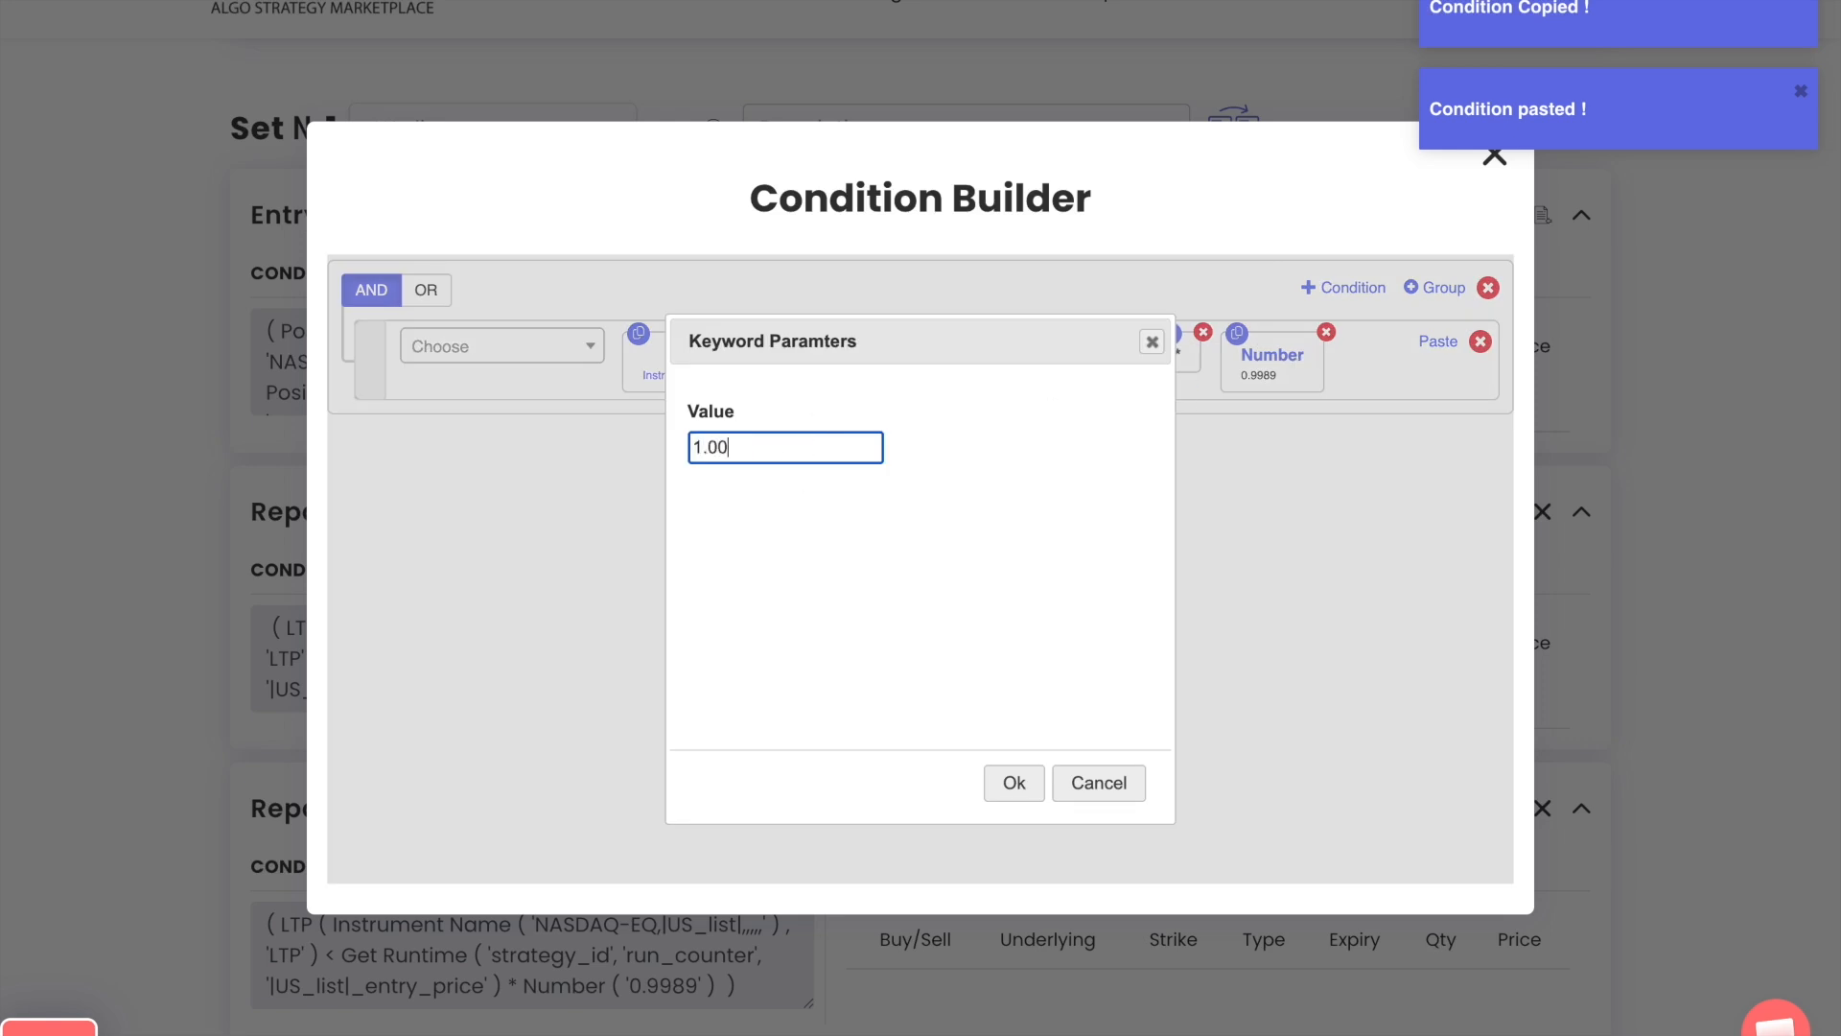
click(1011, 783)
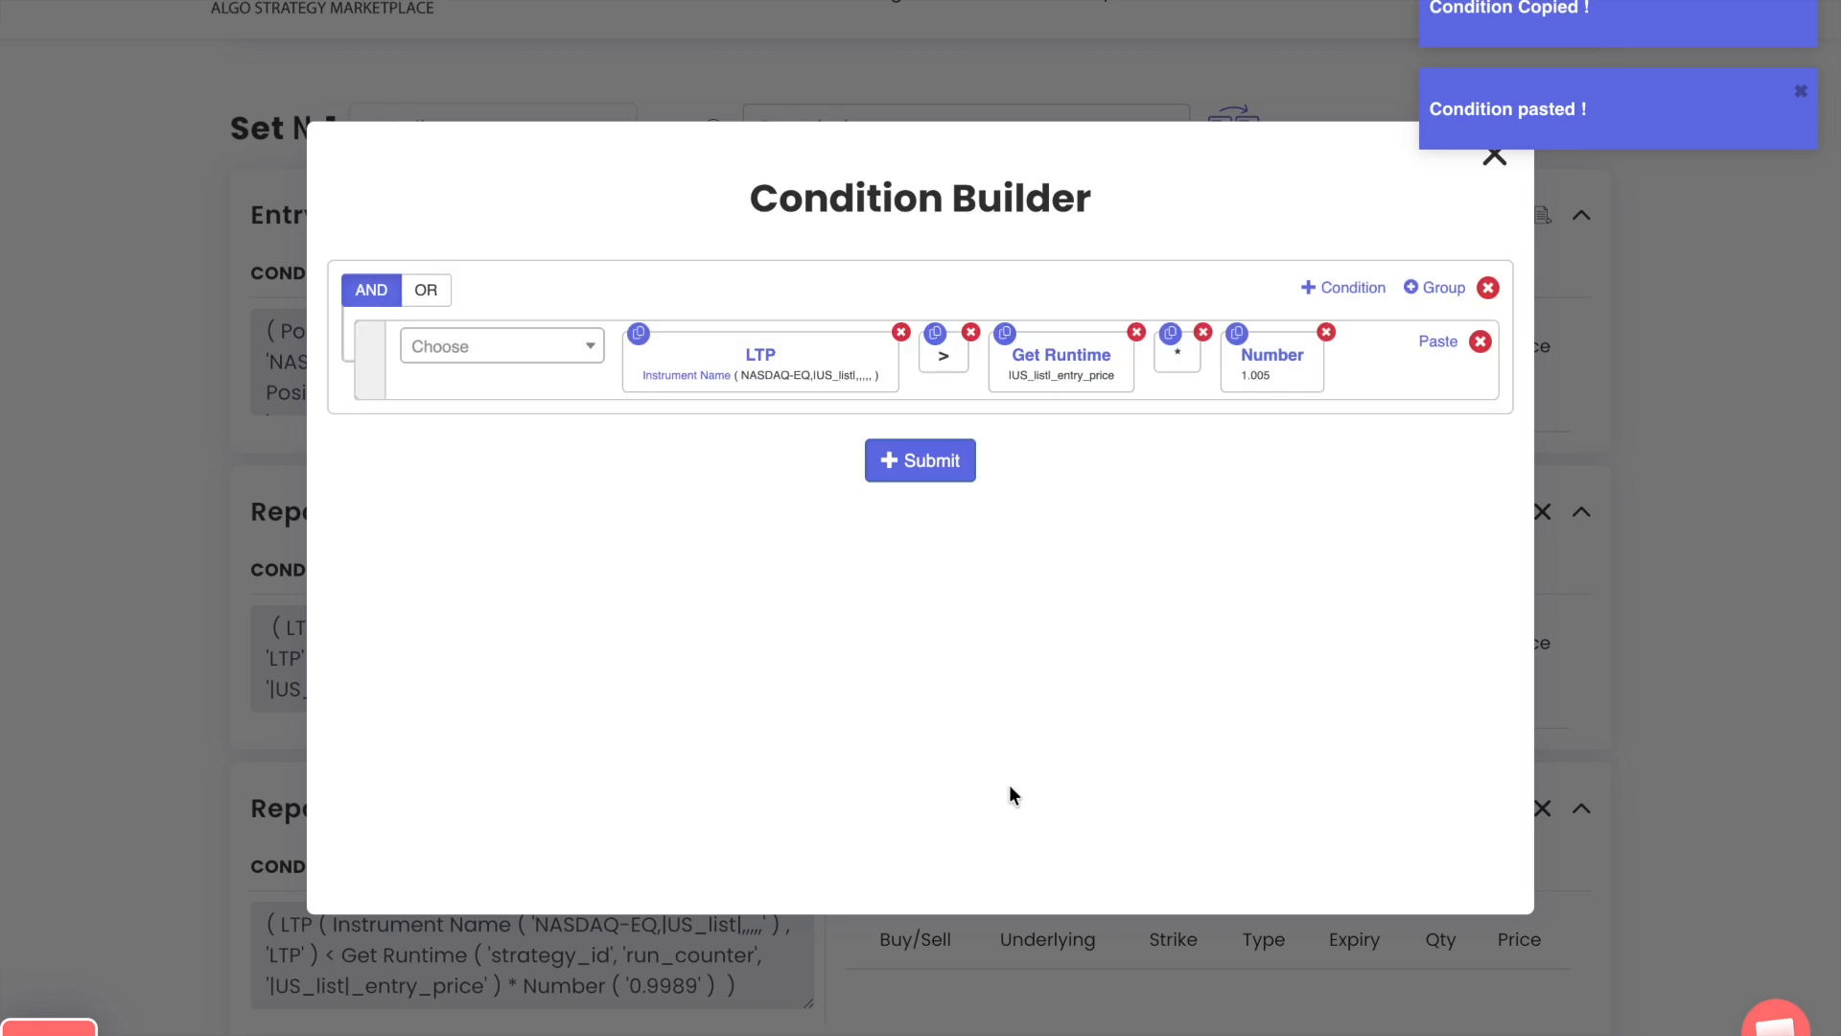
click(935, 464)
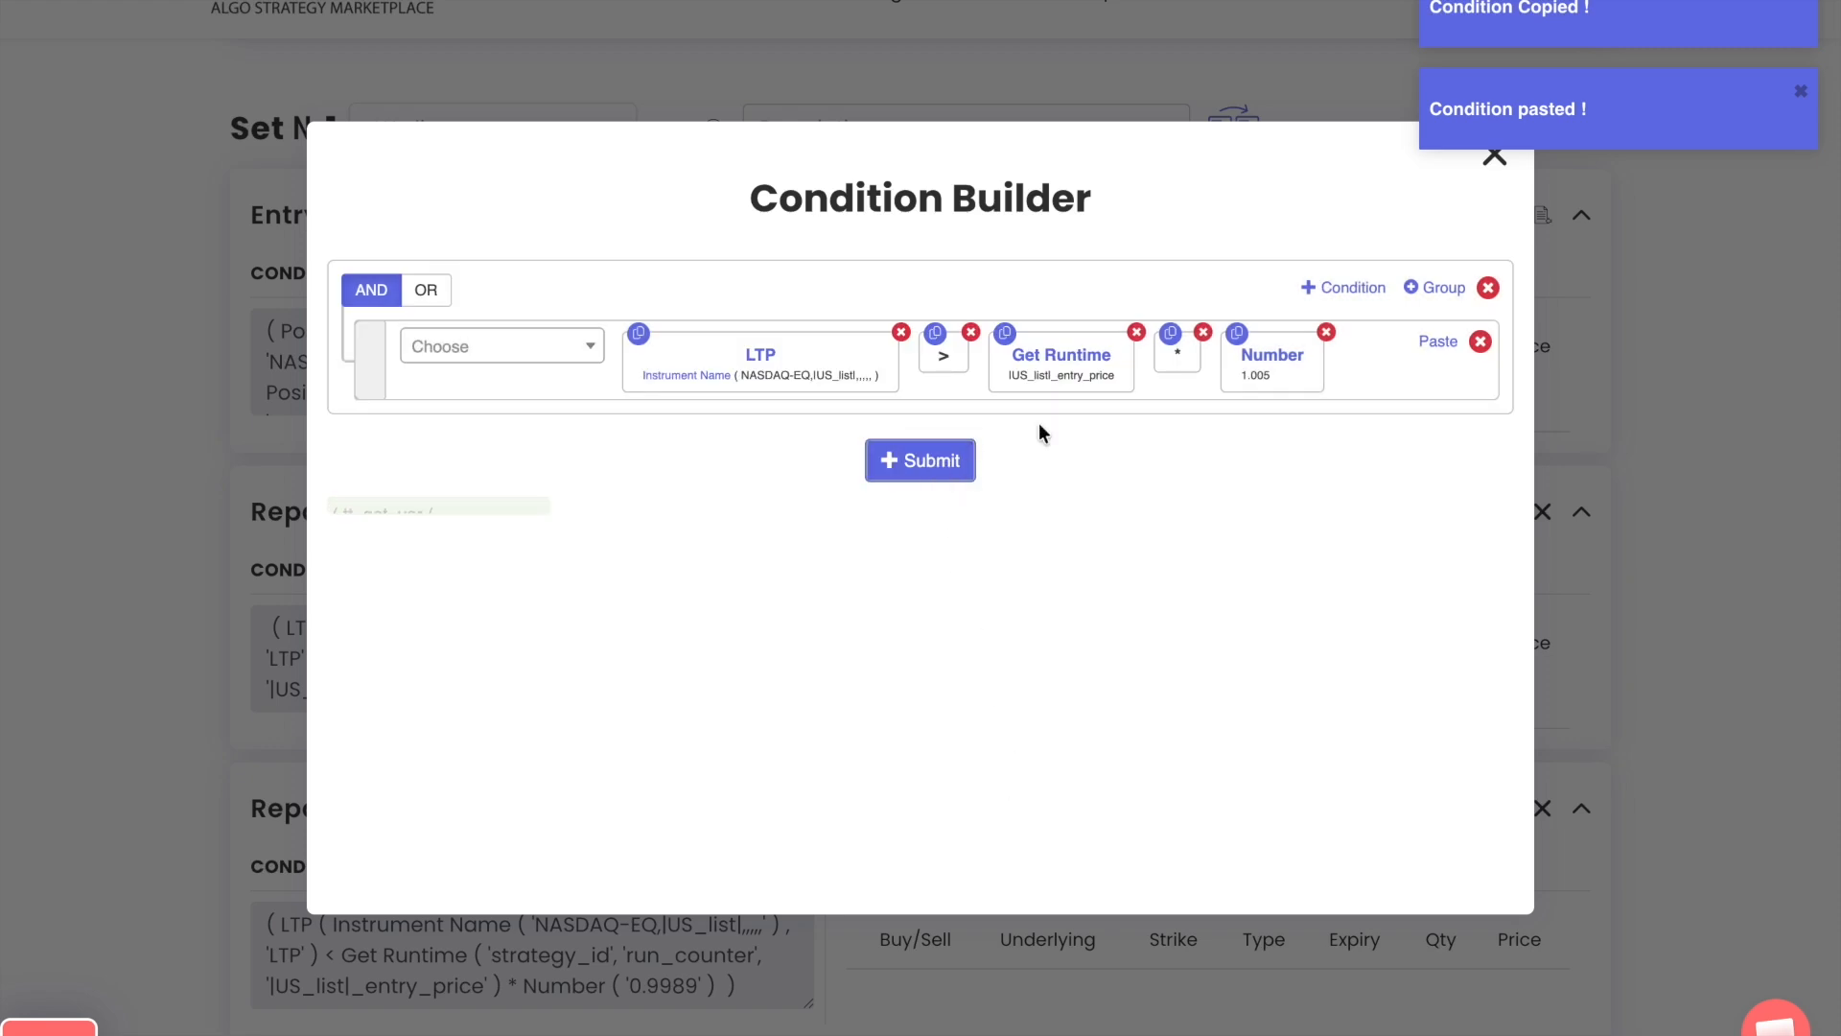
click(1493, 155)
Copy the Entry block's runtime variables into the second Repair Continuous block and review the pasted variable
click(1514, 214)
click(1514, 813)
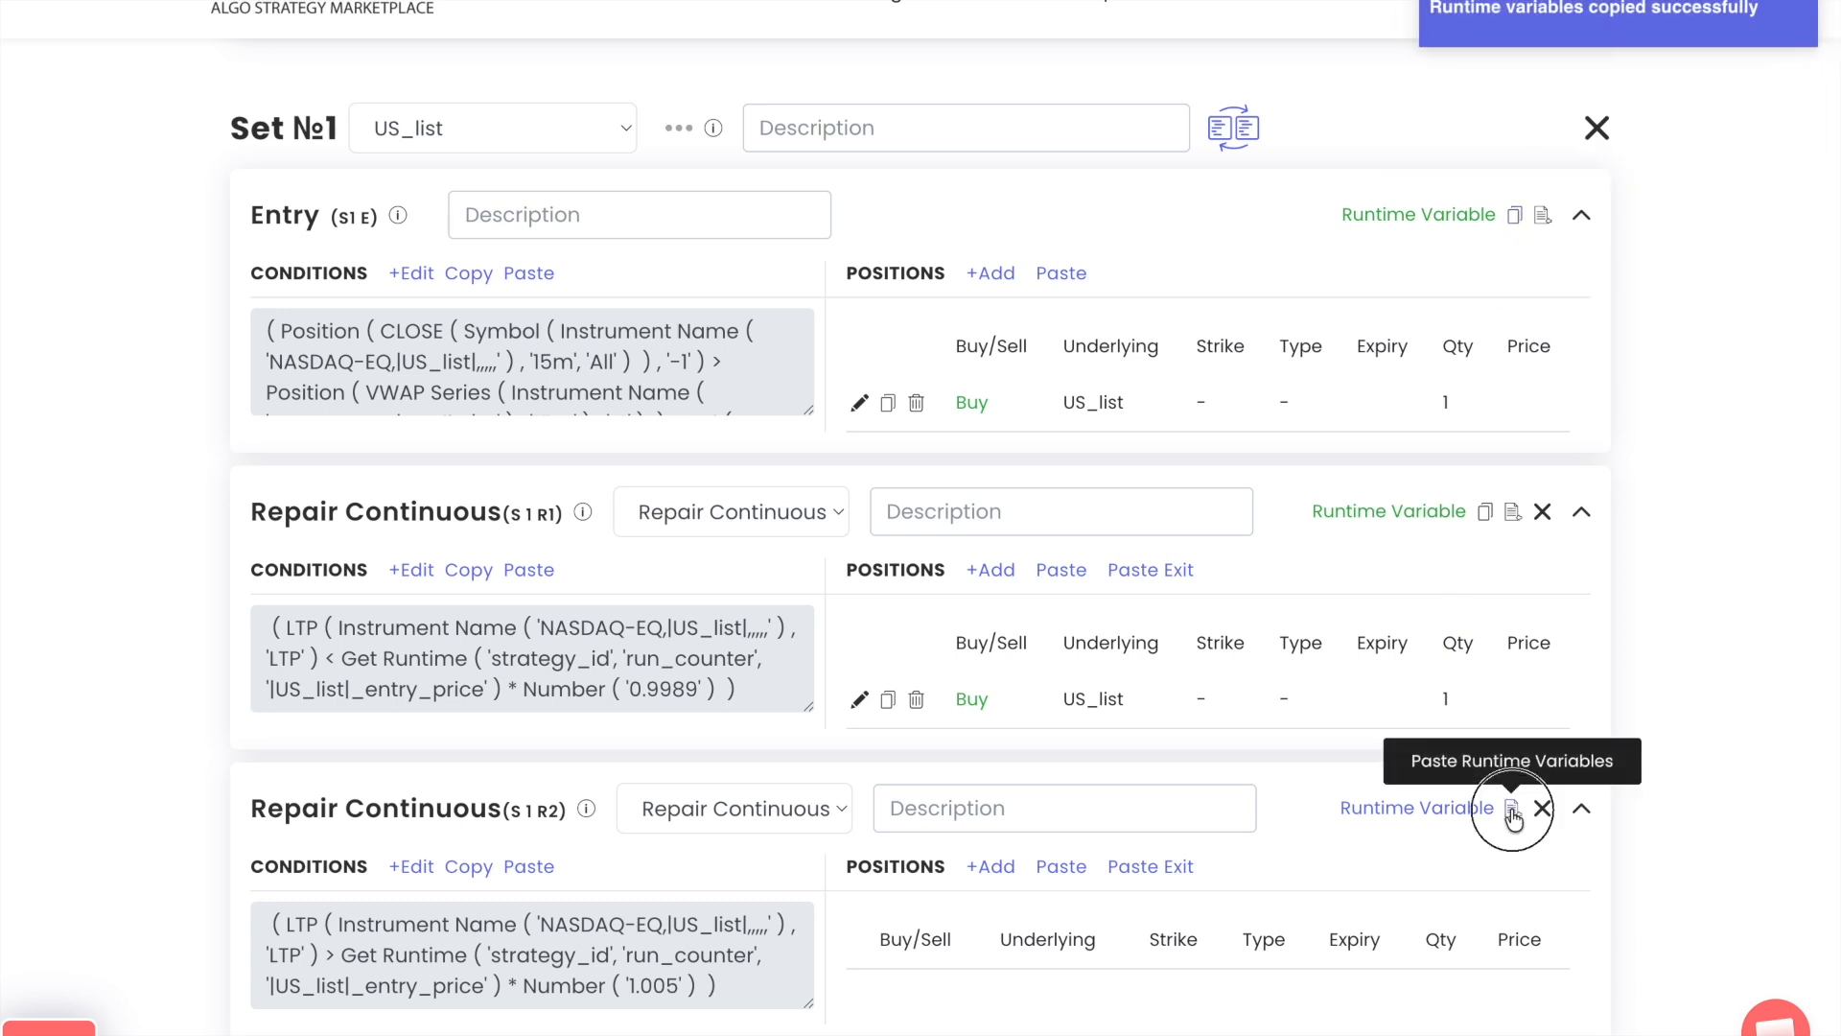
click(1378, 820)
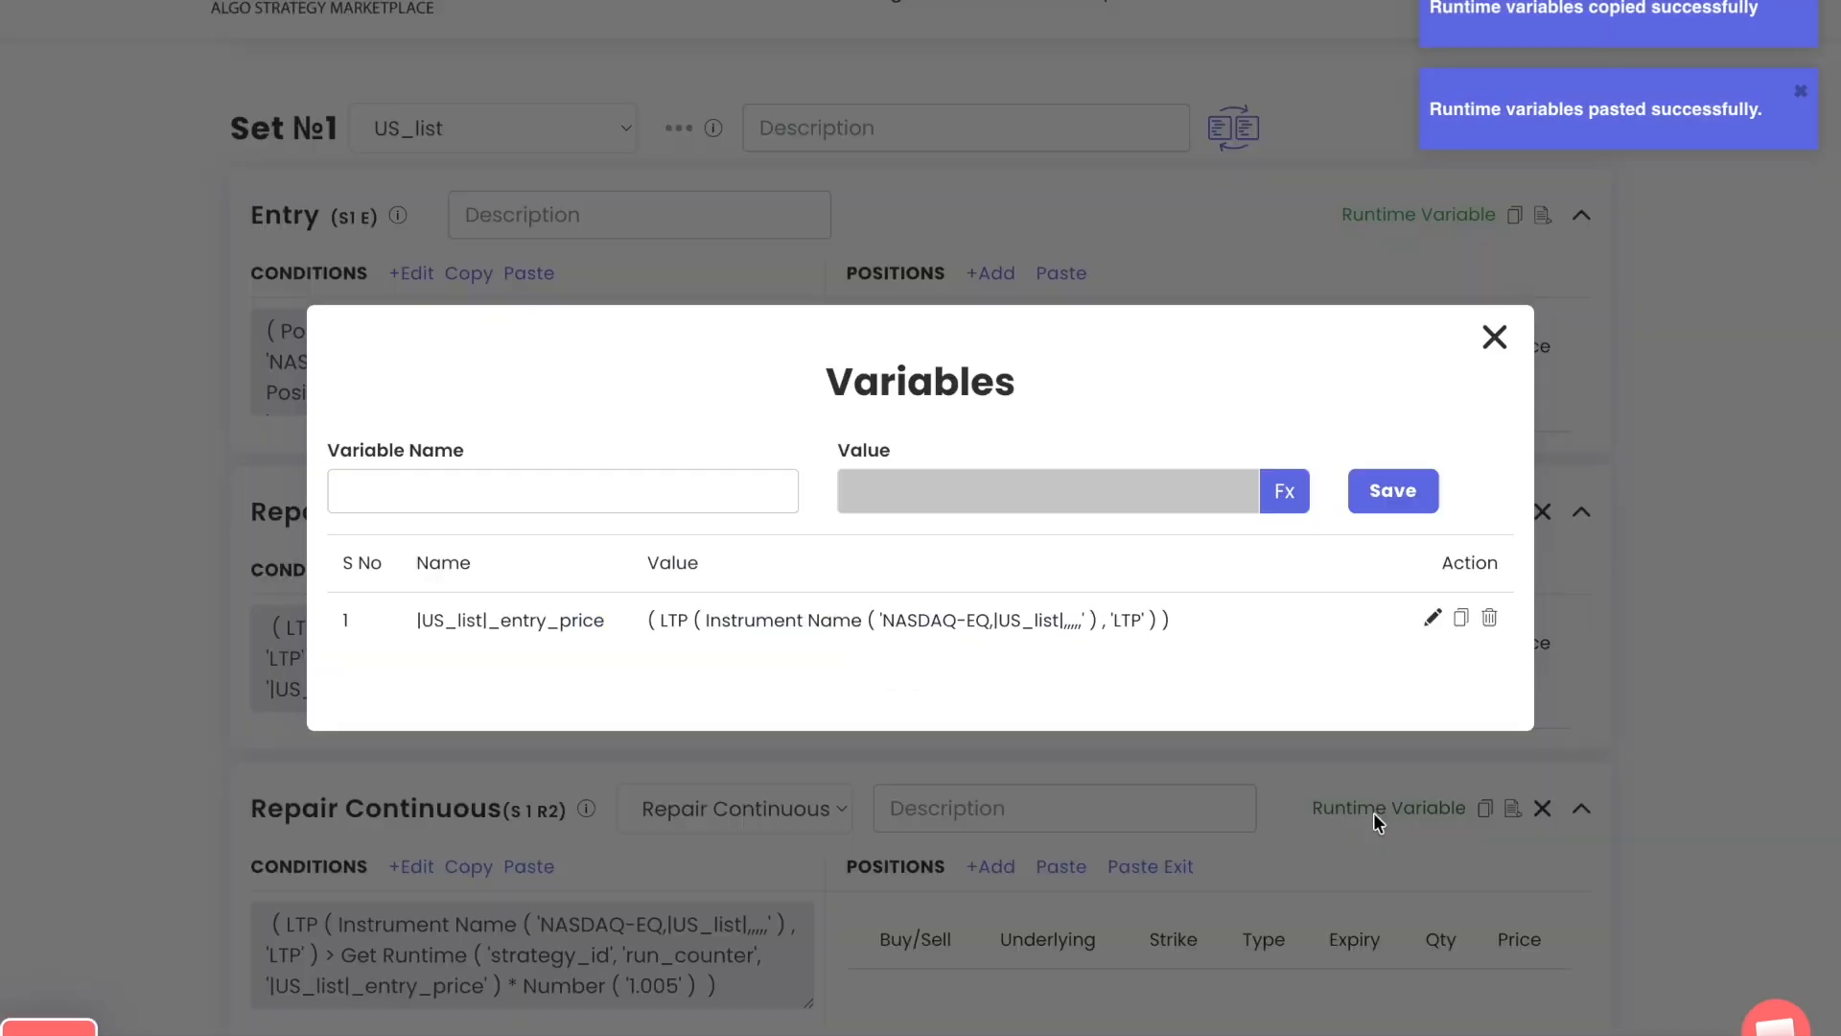
drag(401, 621, 1192, 626)
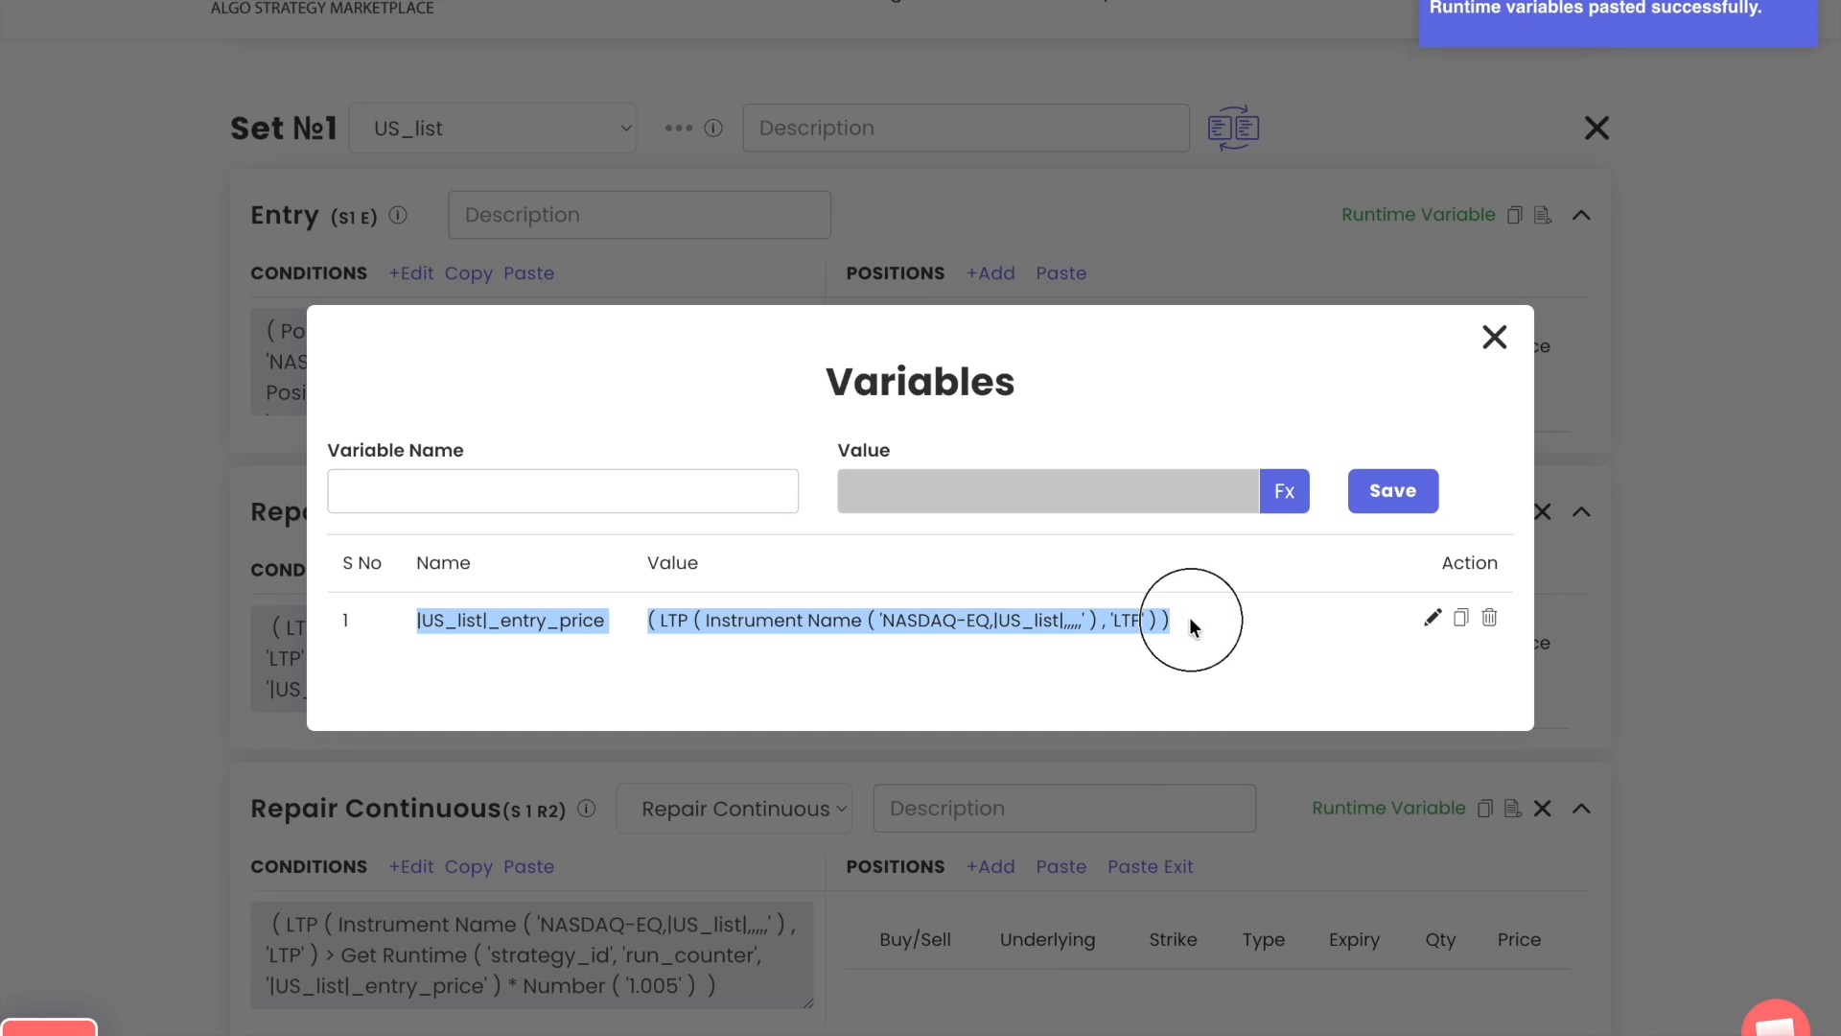
click(1492, 339)
Start a position for the second Repair Continuous block with a quantity formula that rounds a Math Operation to base 1
scroll(1299, 711, down, 2)
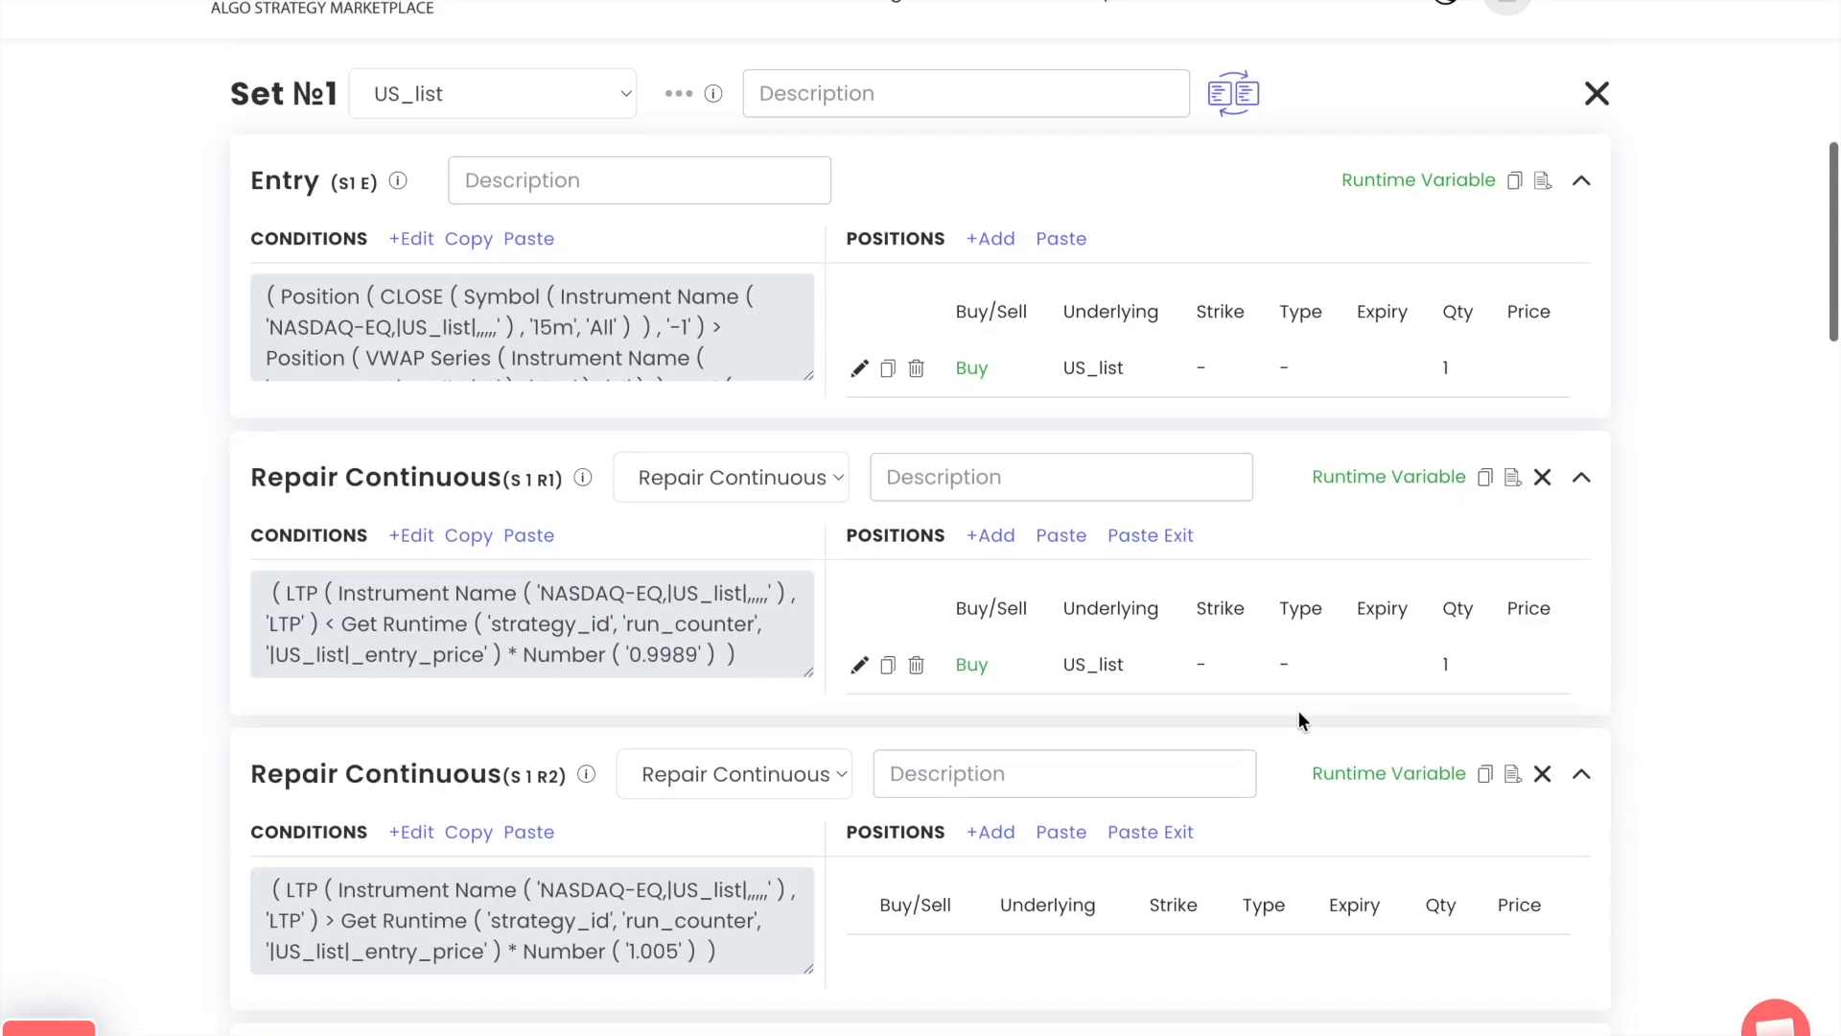
scroll(1299, 710, down, 3)
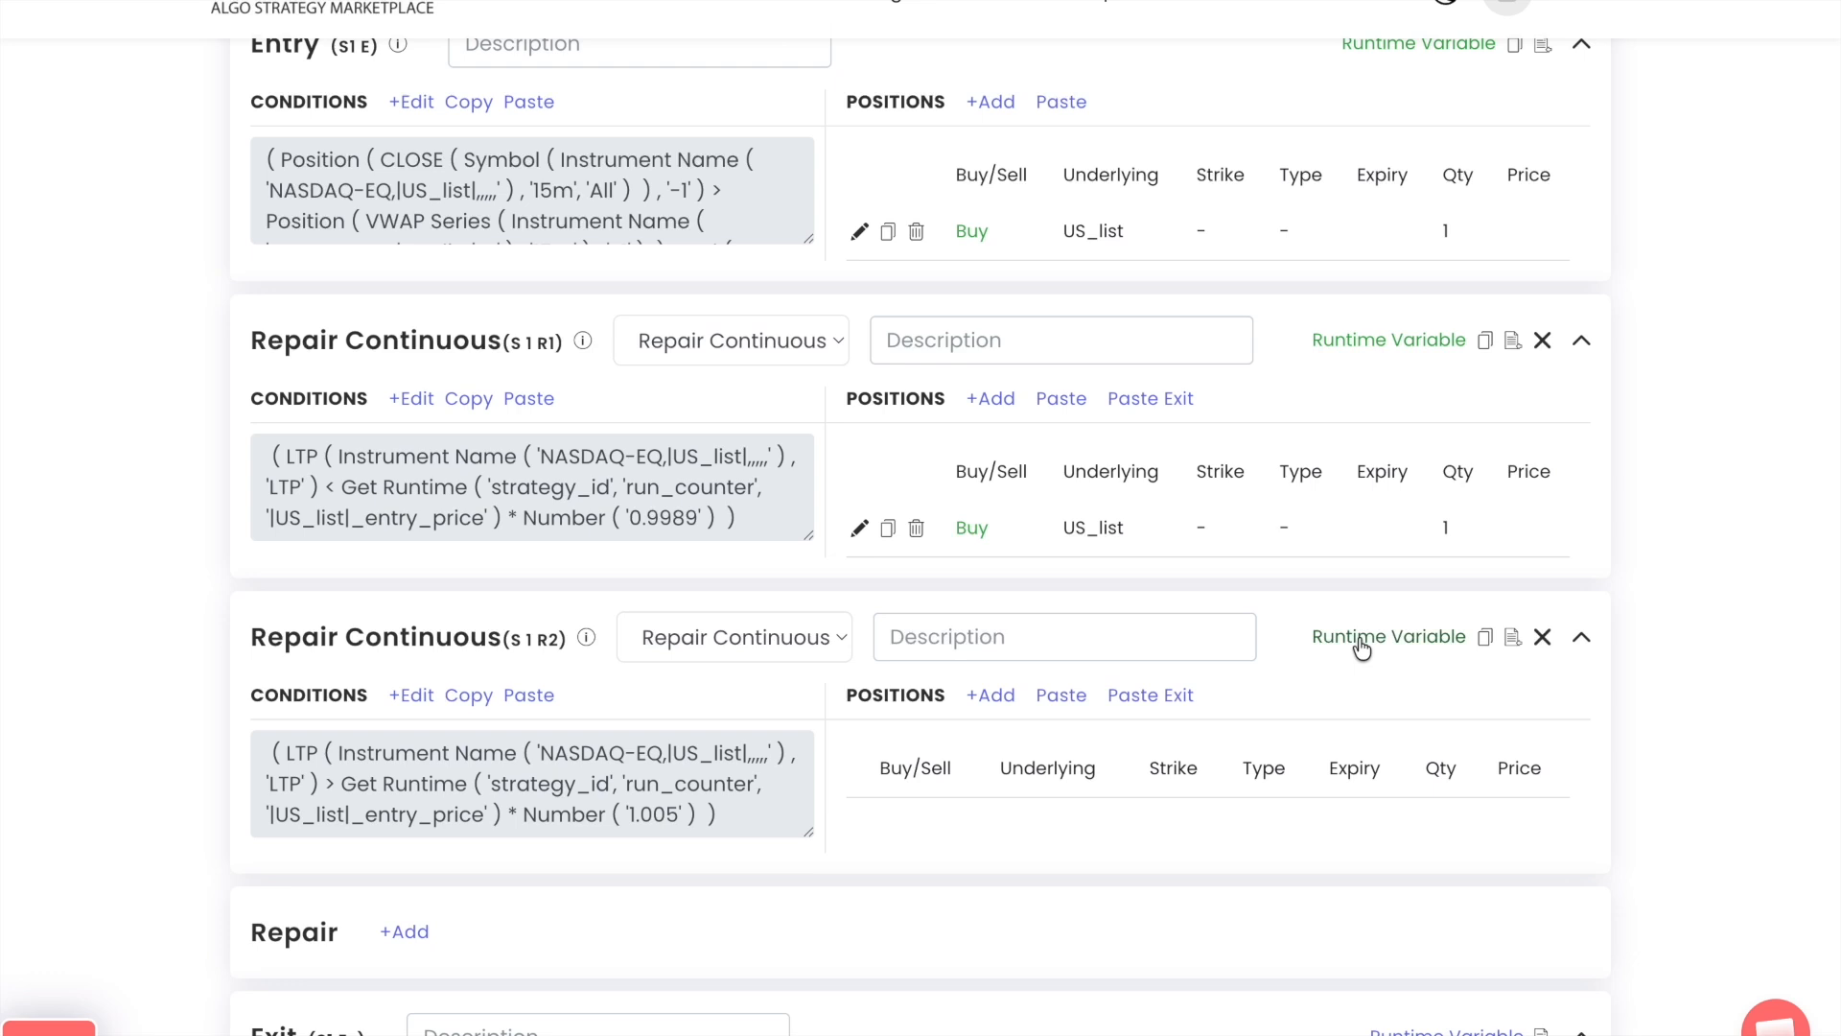
click(988, 696)
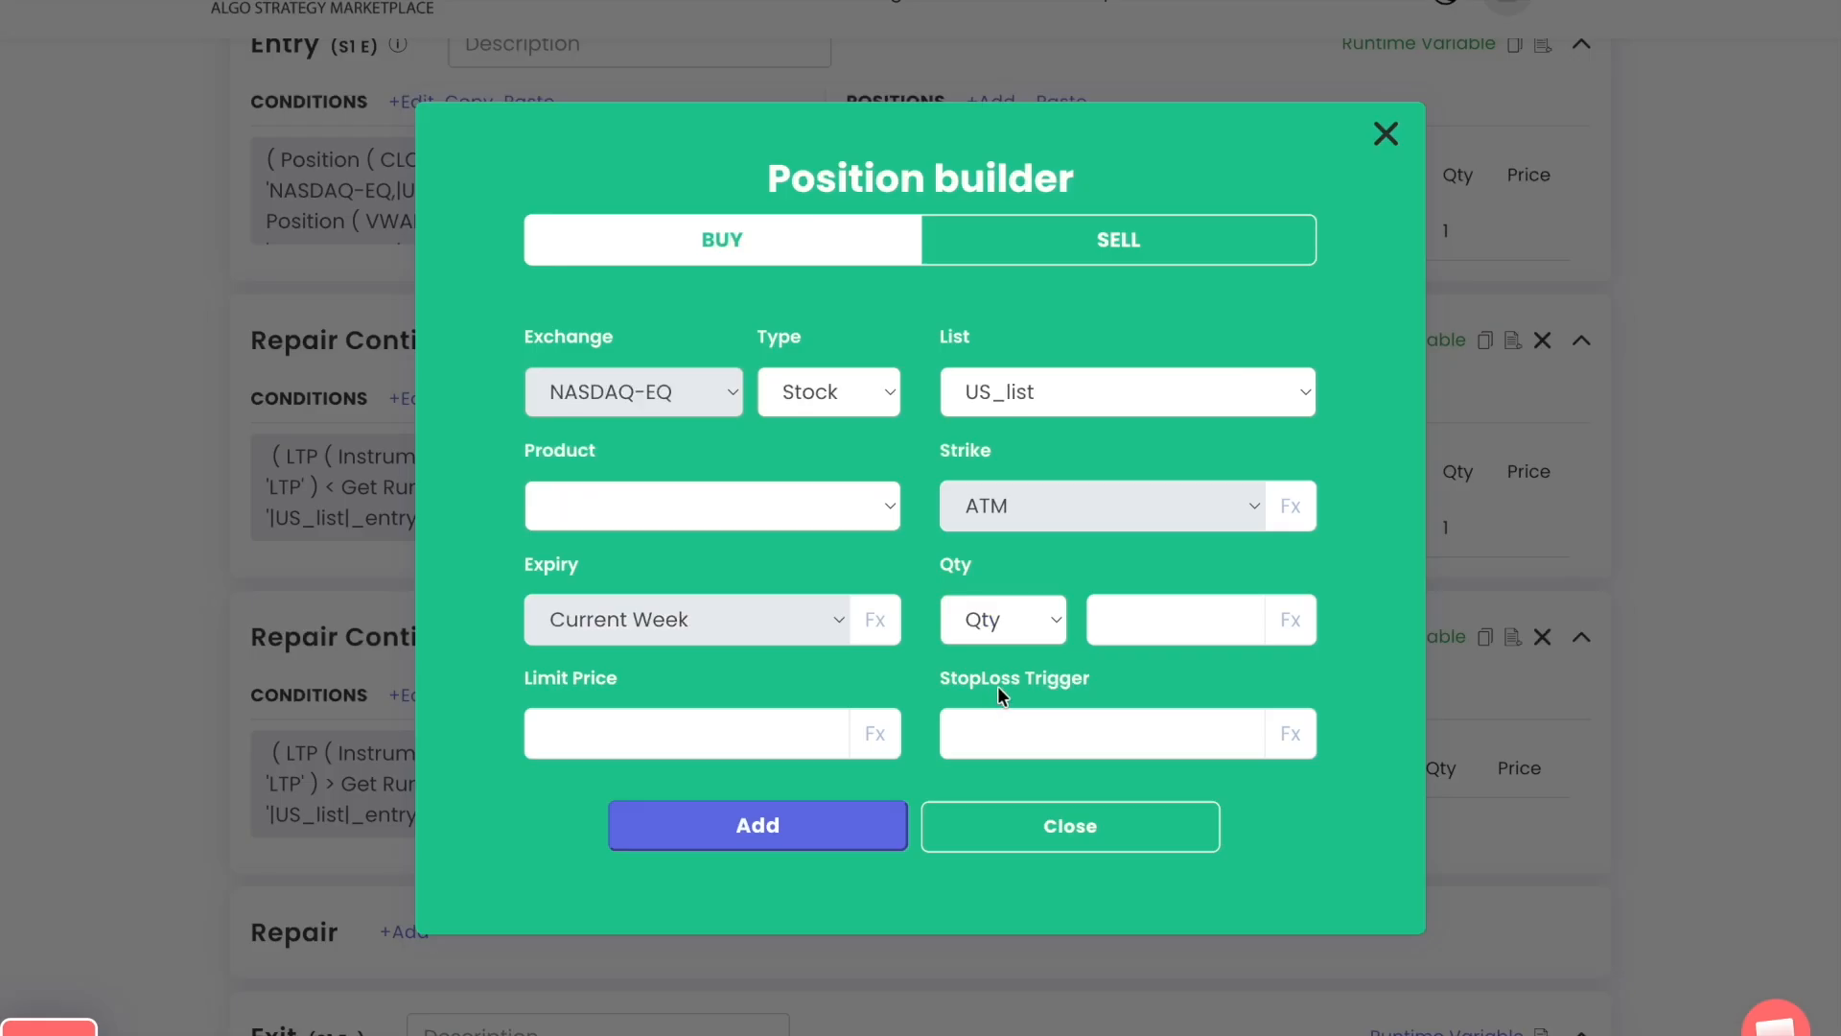
click(1288, 620)
click(554, 312)
text(roun)
key(Return)
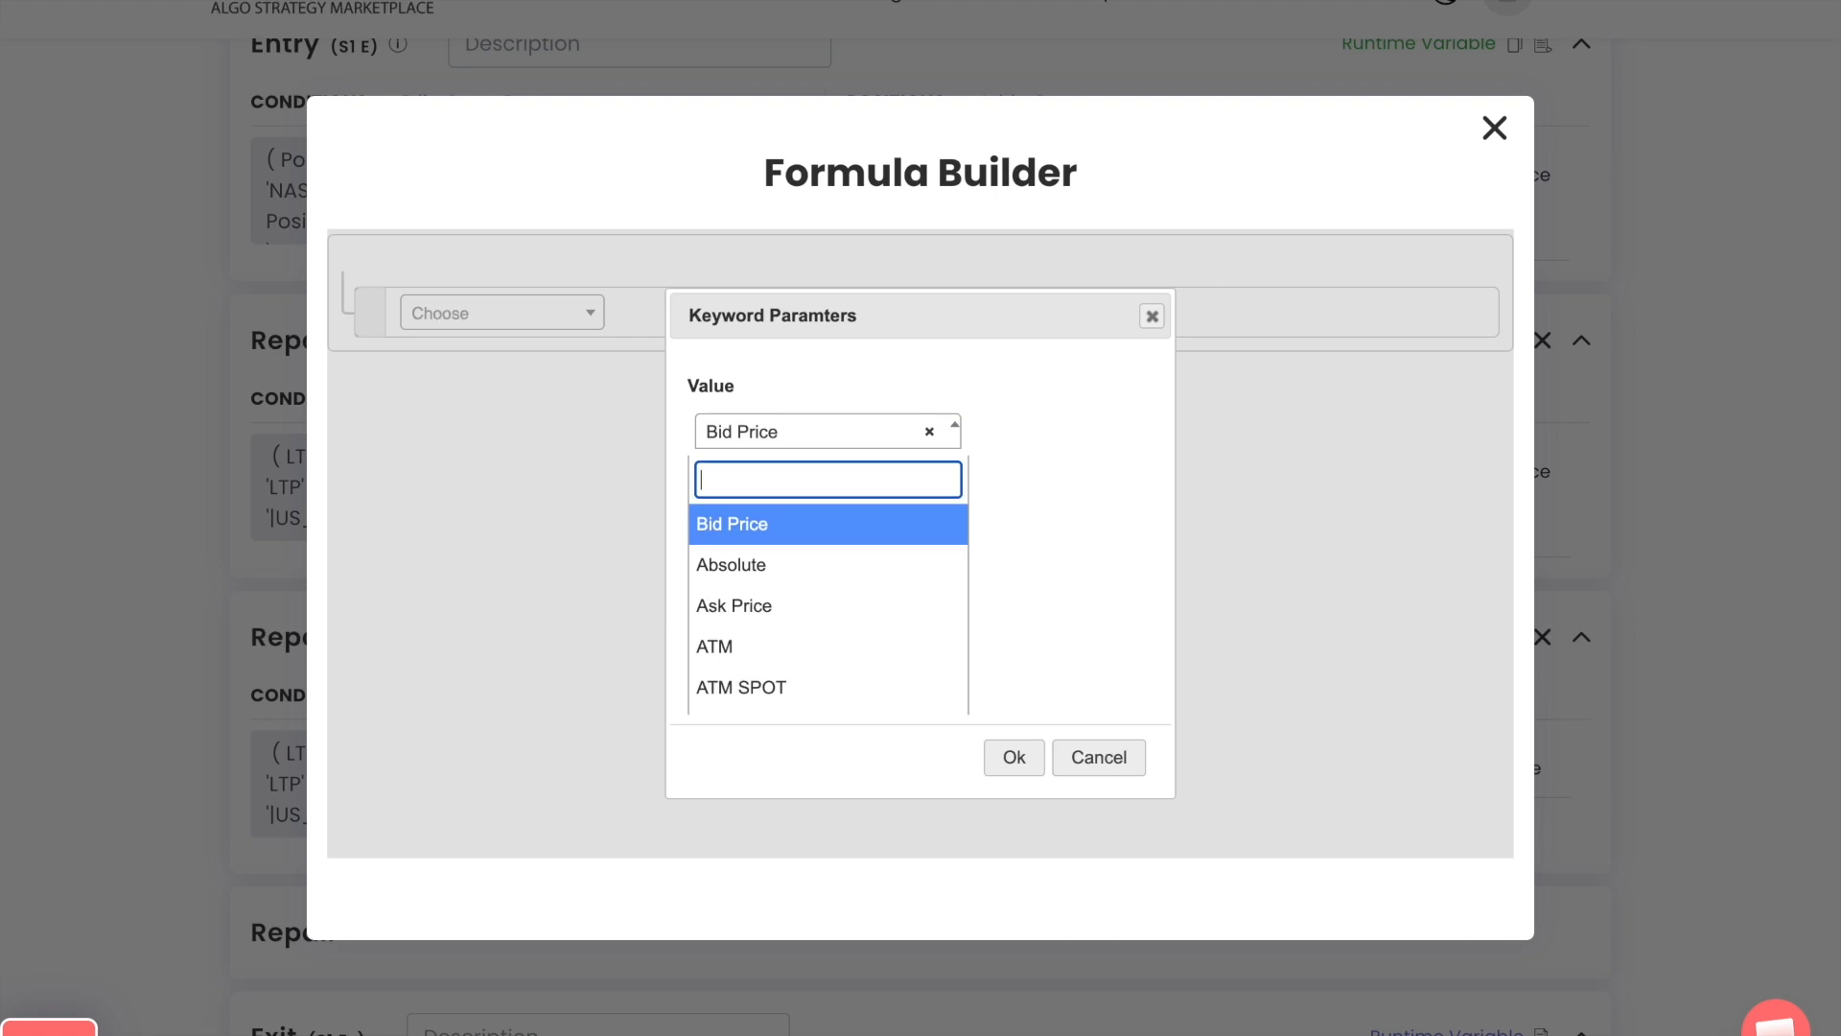
text(1)
key(Escape)
key(Return)
text(math)
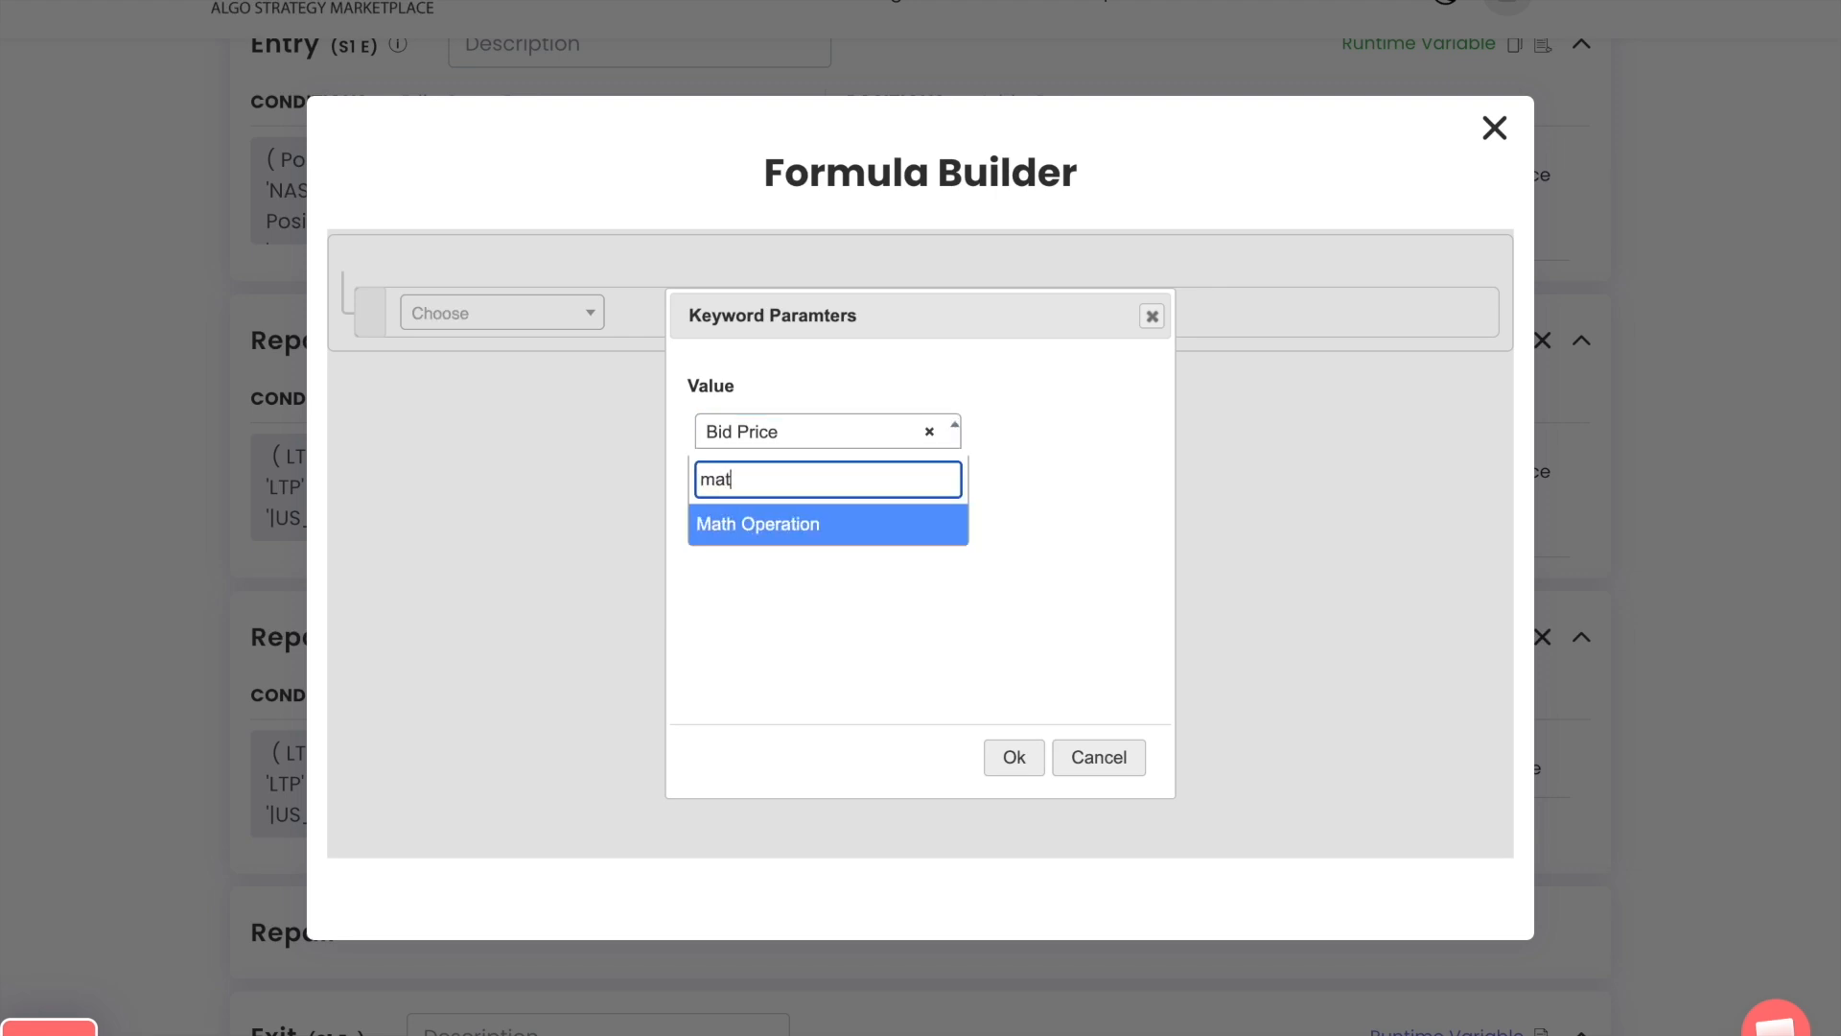
key(Return)
text(1)
key(Tab)
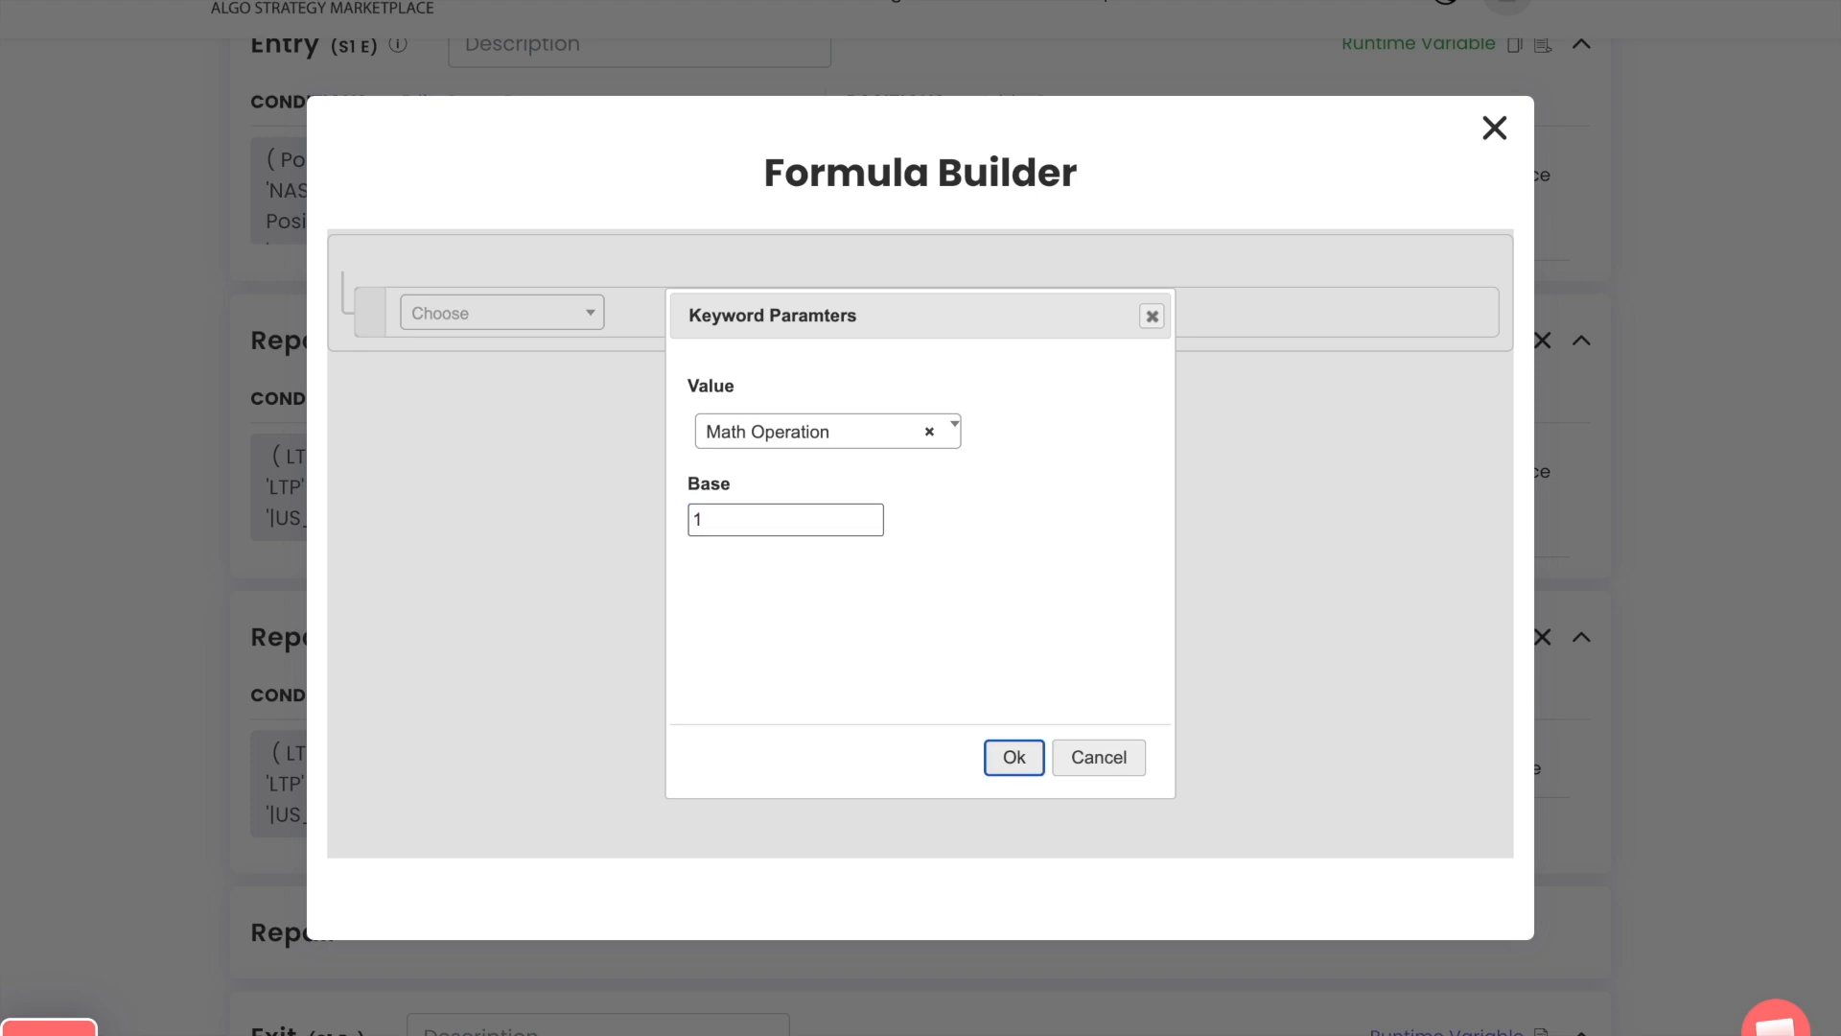
key(Return)
Define the Math Operation inside Round as Net Quantity divided by a Number
click(645, 343)
click(710, 376)
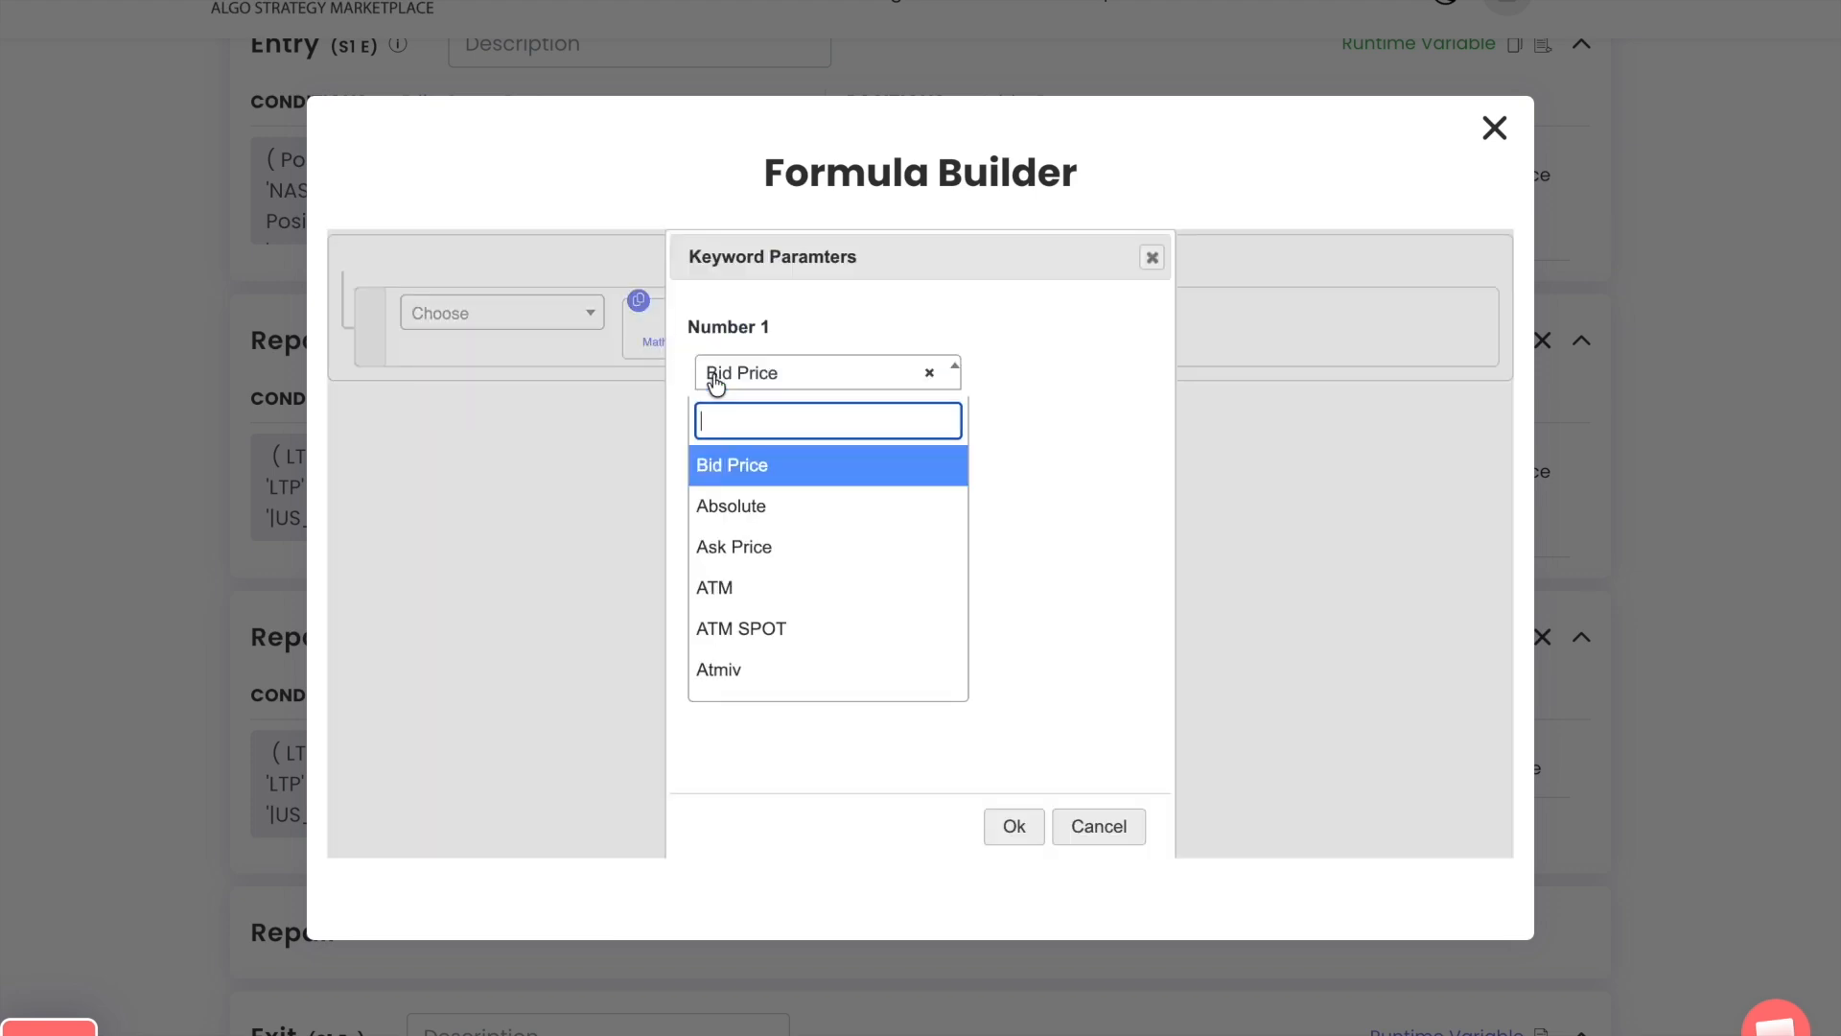
text(net)
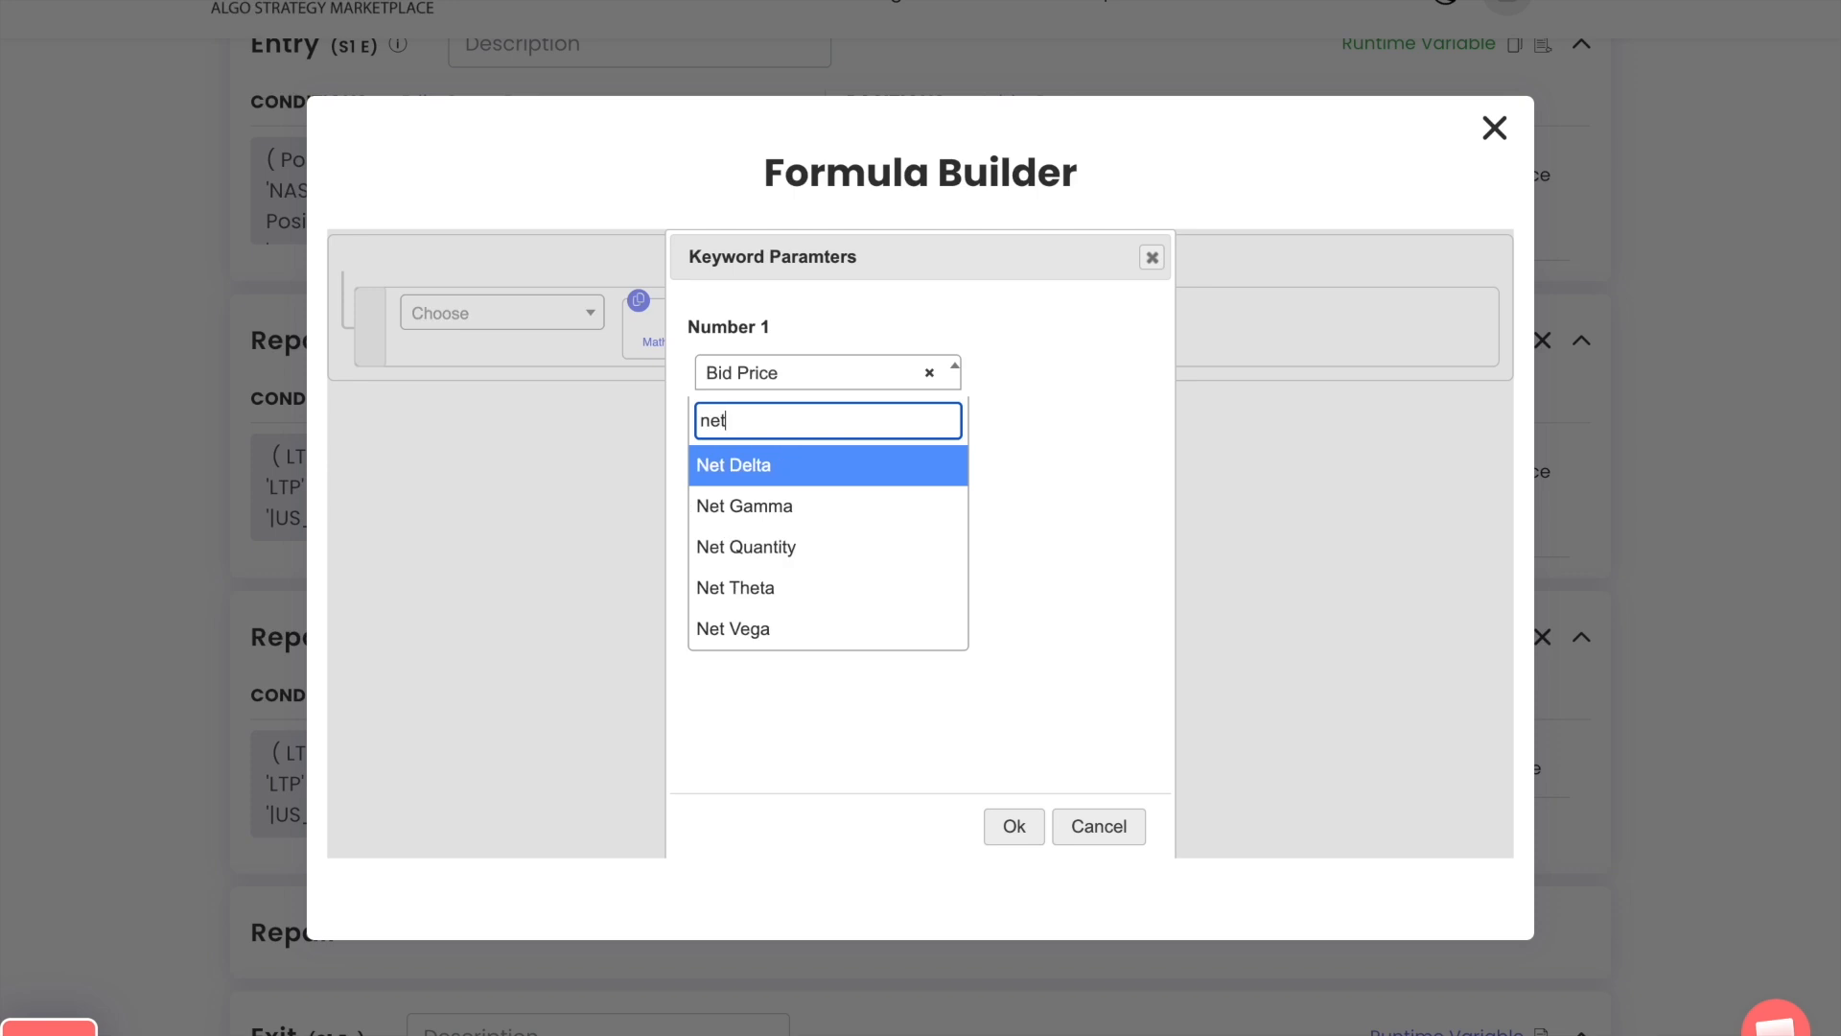
key(Down)
key(Down)
key(Return)
key(Tab)
key(Return)
text(number)
key(Down)
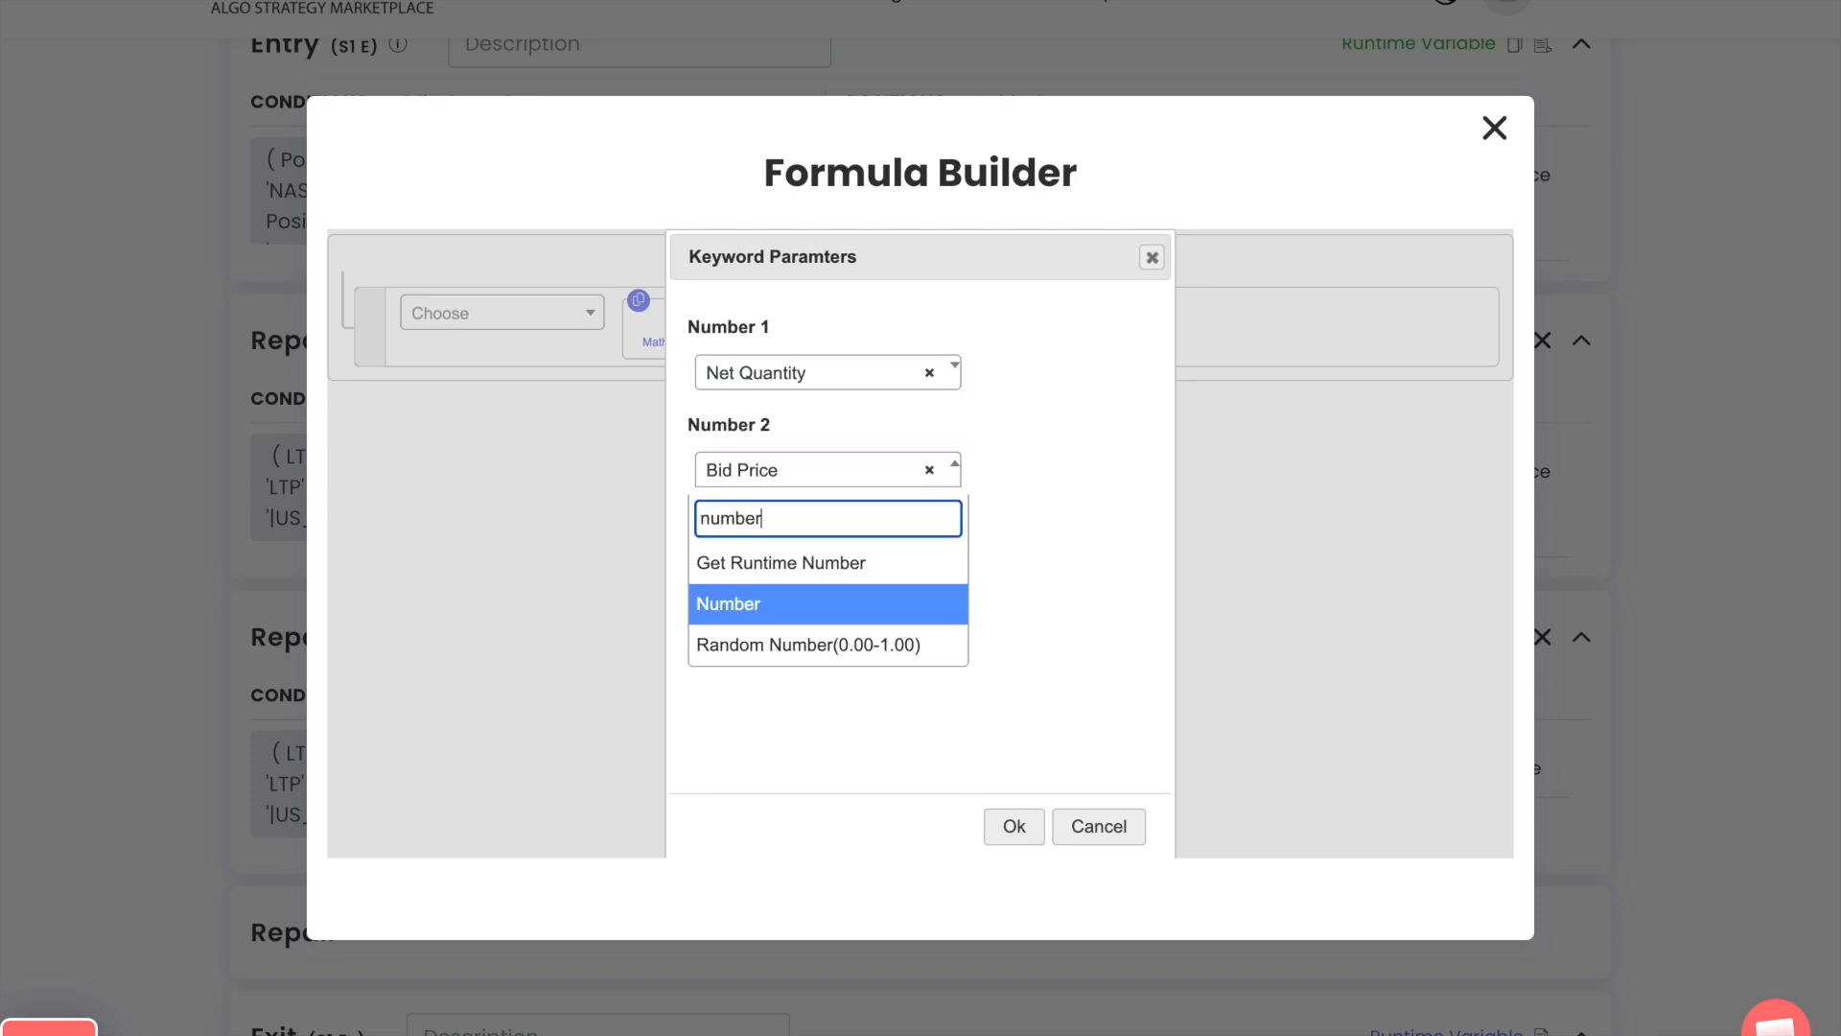
key(Return)
key(Tab)
key(Return)
key(Down)
key(Down)
key(Down)
key(Return)
key(Tab)
key(Return)
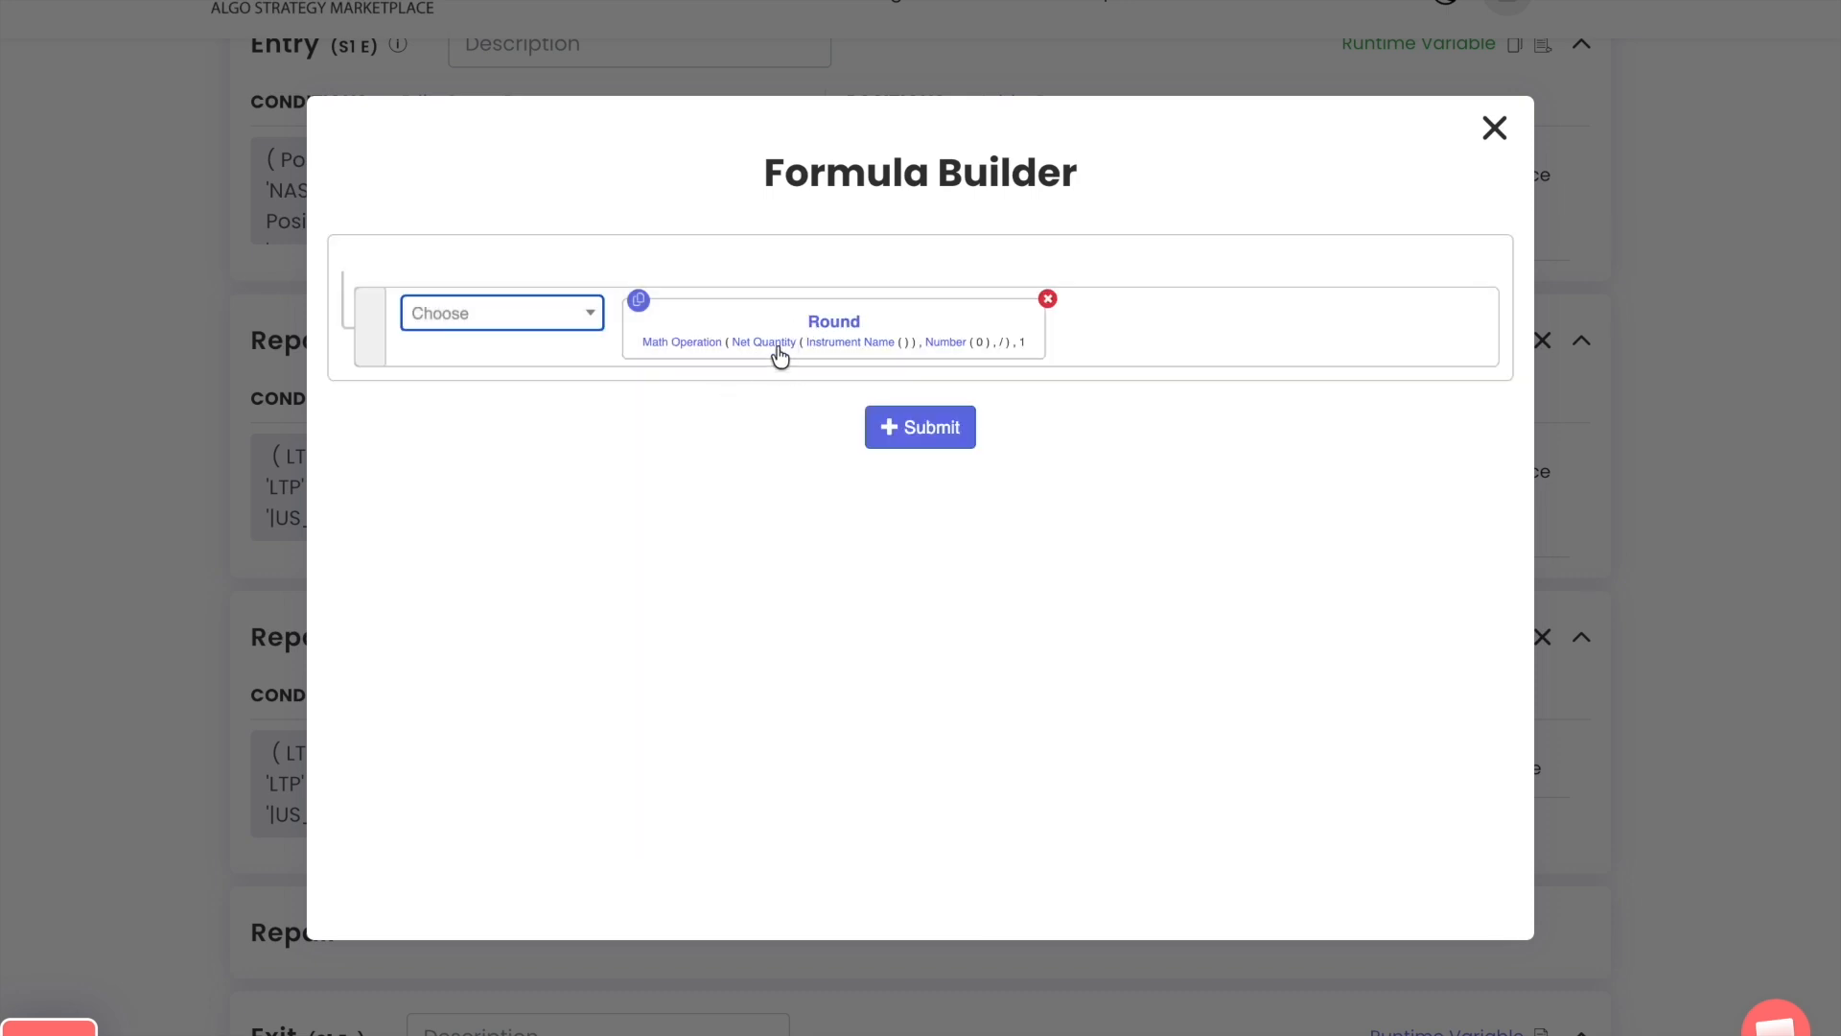
Set the Net Quantity instrument to the NASDAQ-EQ list US_list and the dividing Number to 2
click(845, 344)
click(539, 404)
text(nas)
key(Return)
key(Tab)
key(Return)
text(us_l)
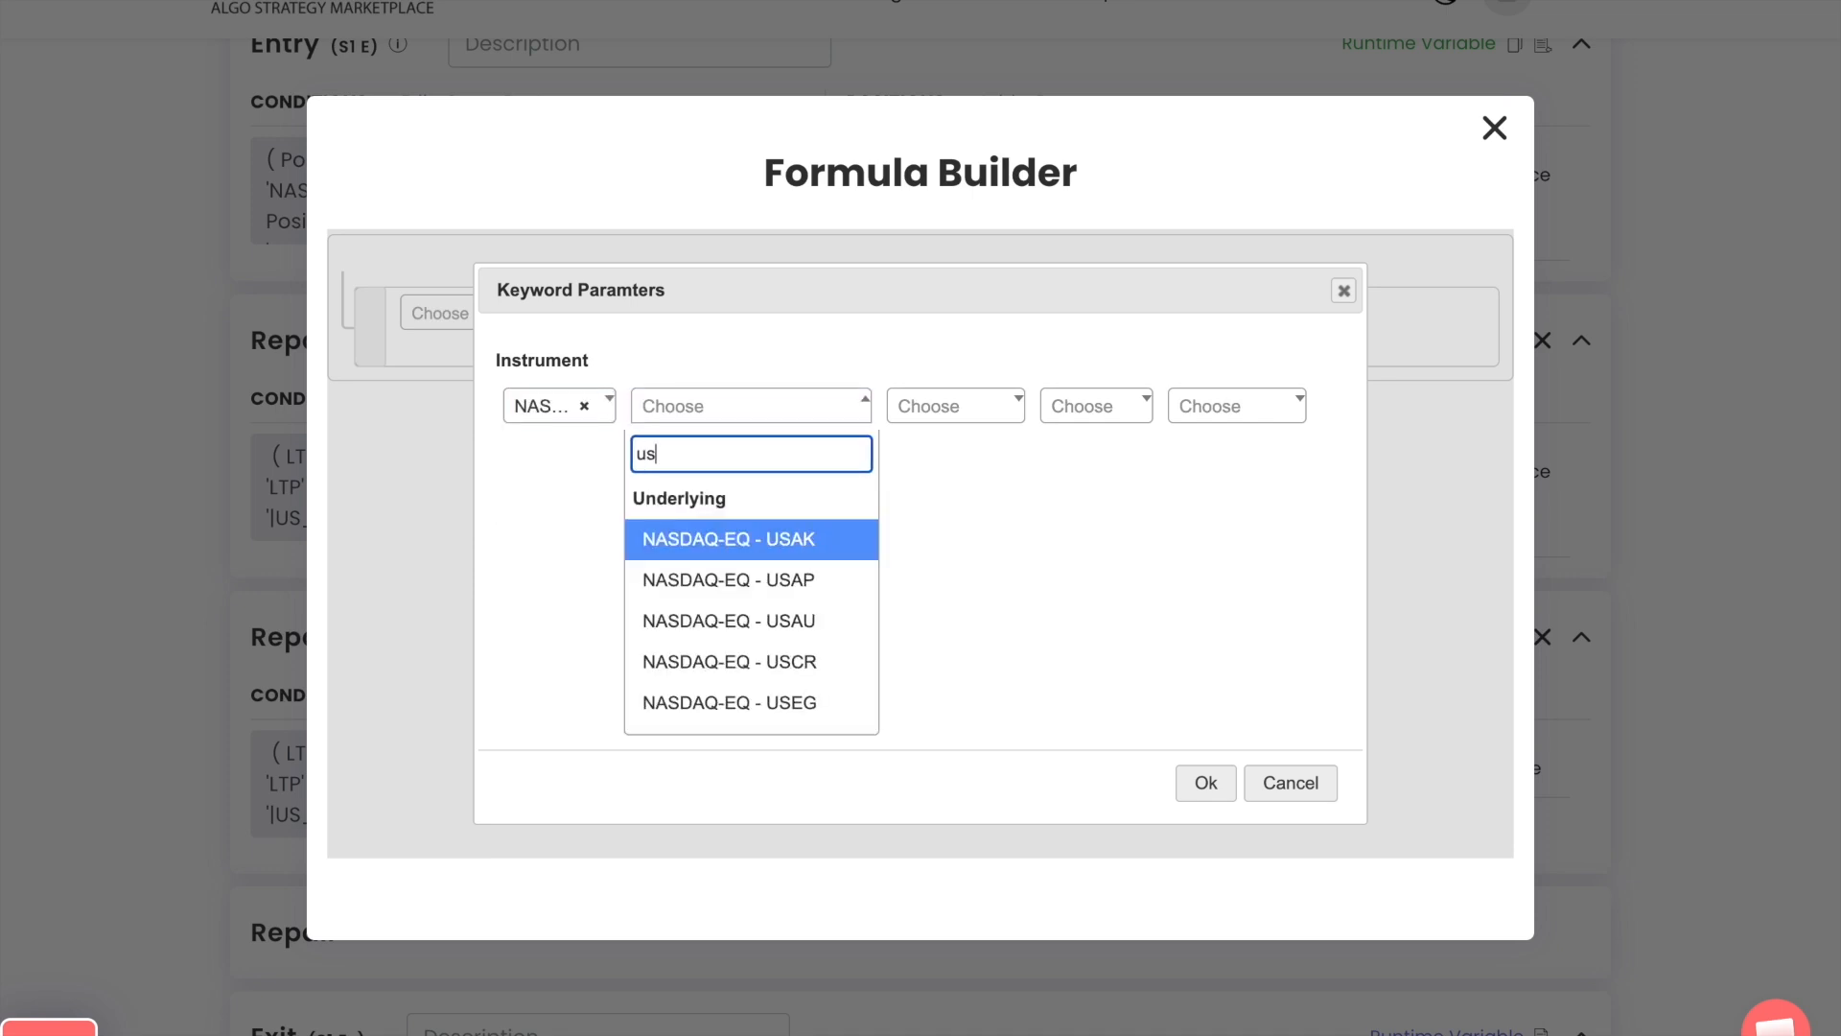
key(Return)
key(Tab)
key(Tab)
click(1206, 782)
click(909, 433)
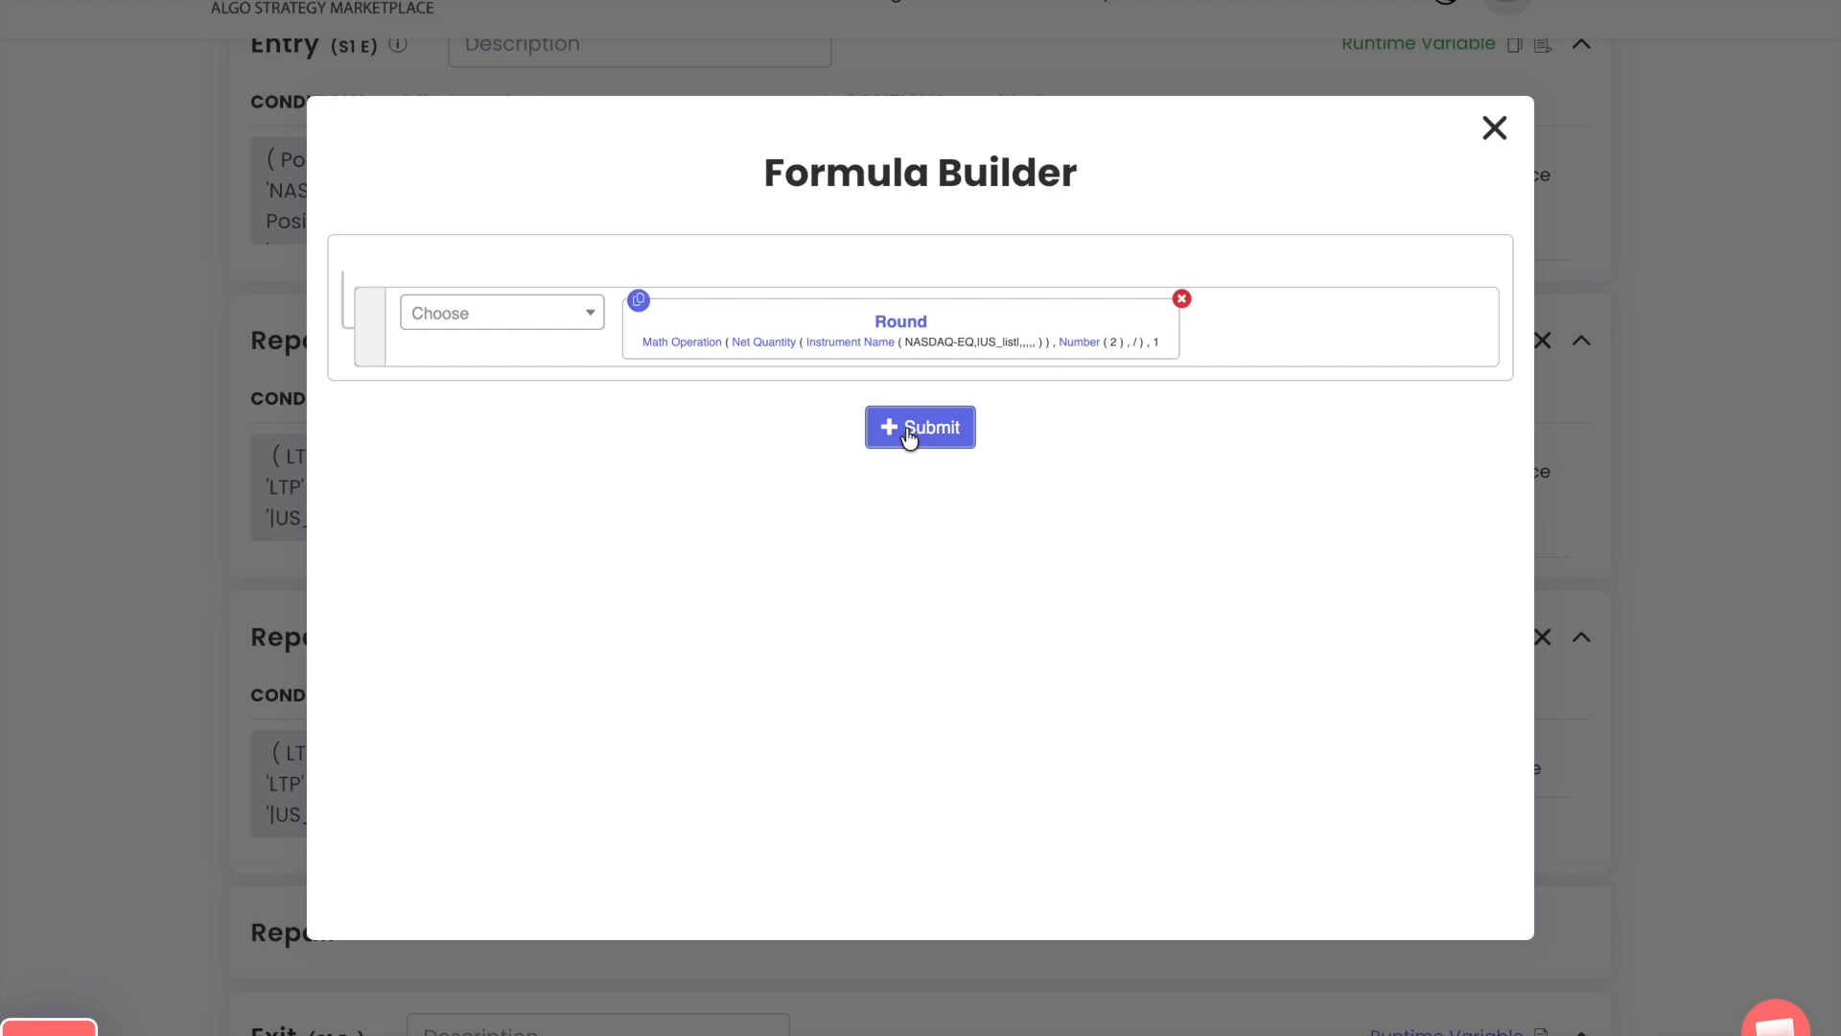
Append a division by Multiplier to the rounded quantity formula and submit it
click(585, 317)
text(/)
key(Return)
text(mul)
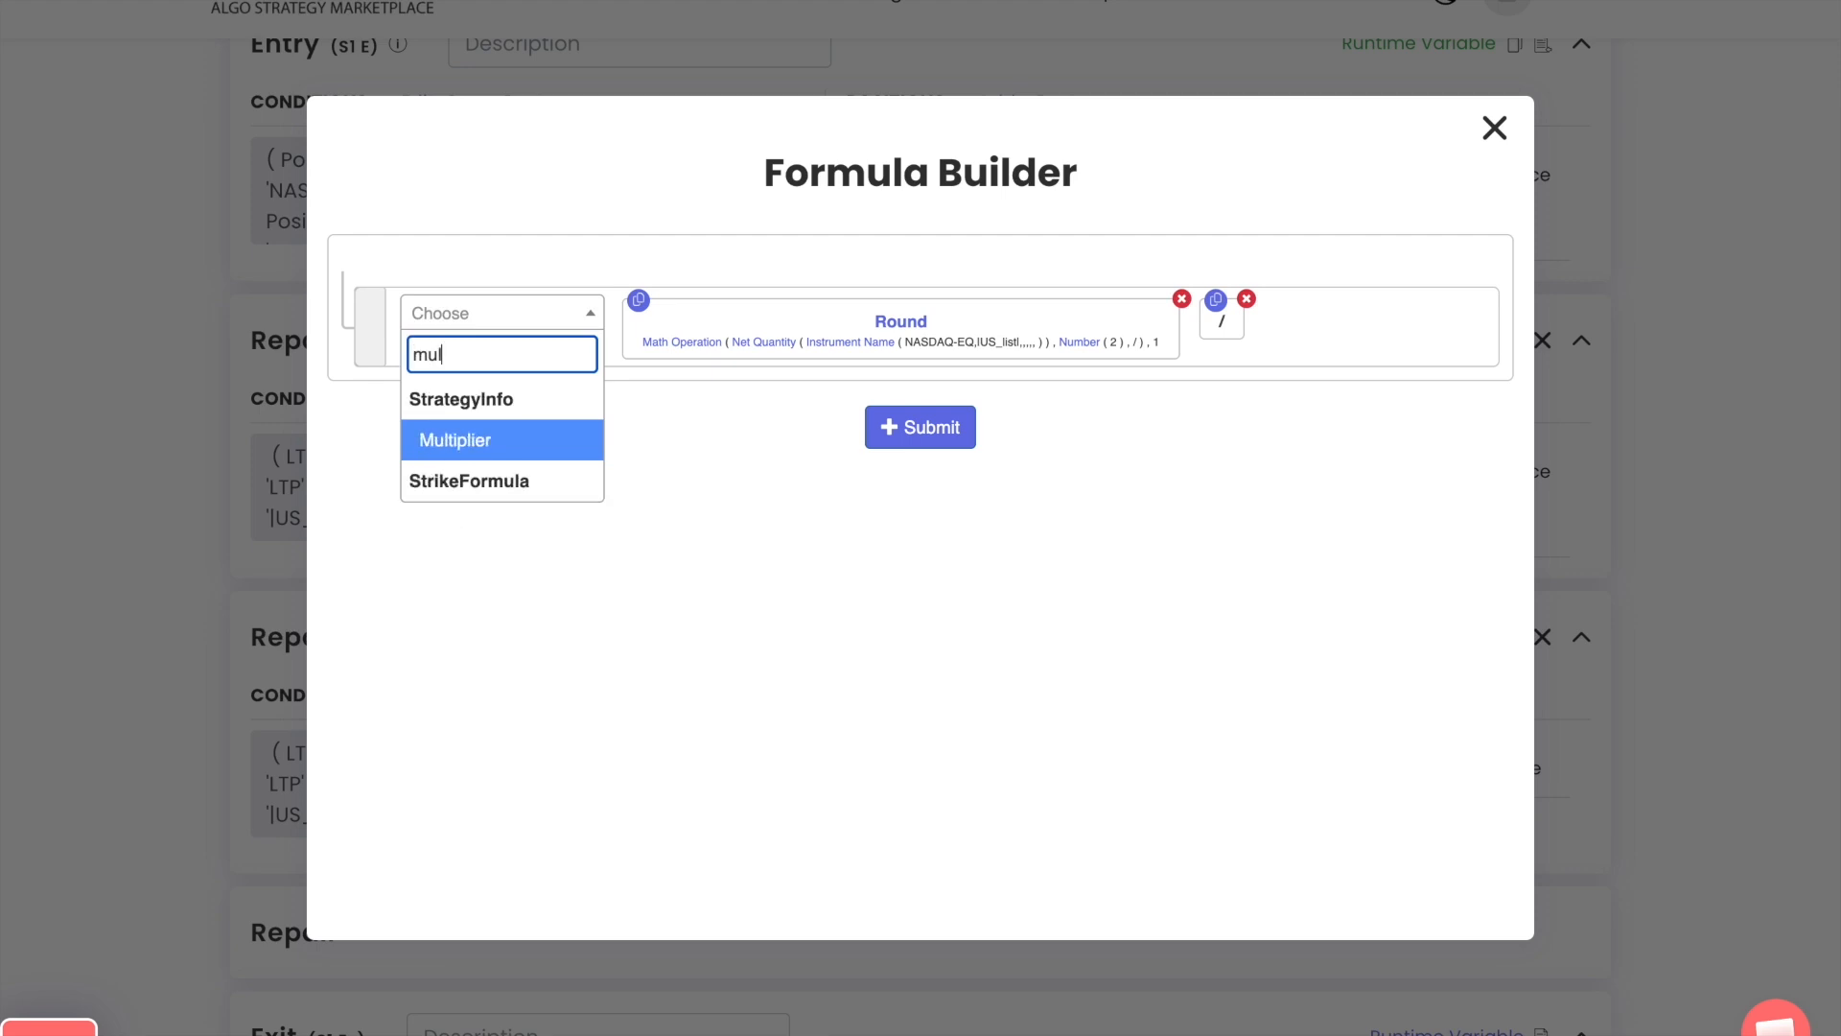
text(ti)
key(Return)
click(890, 426)
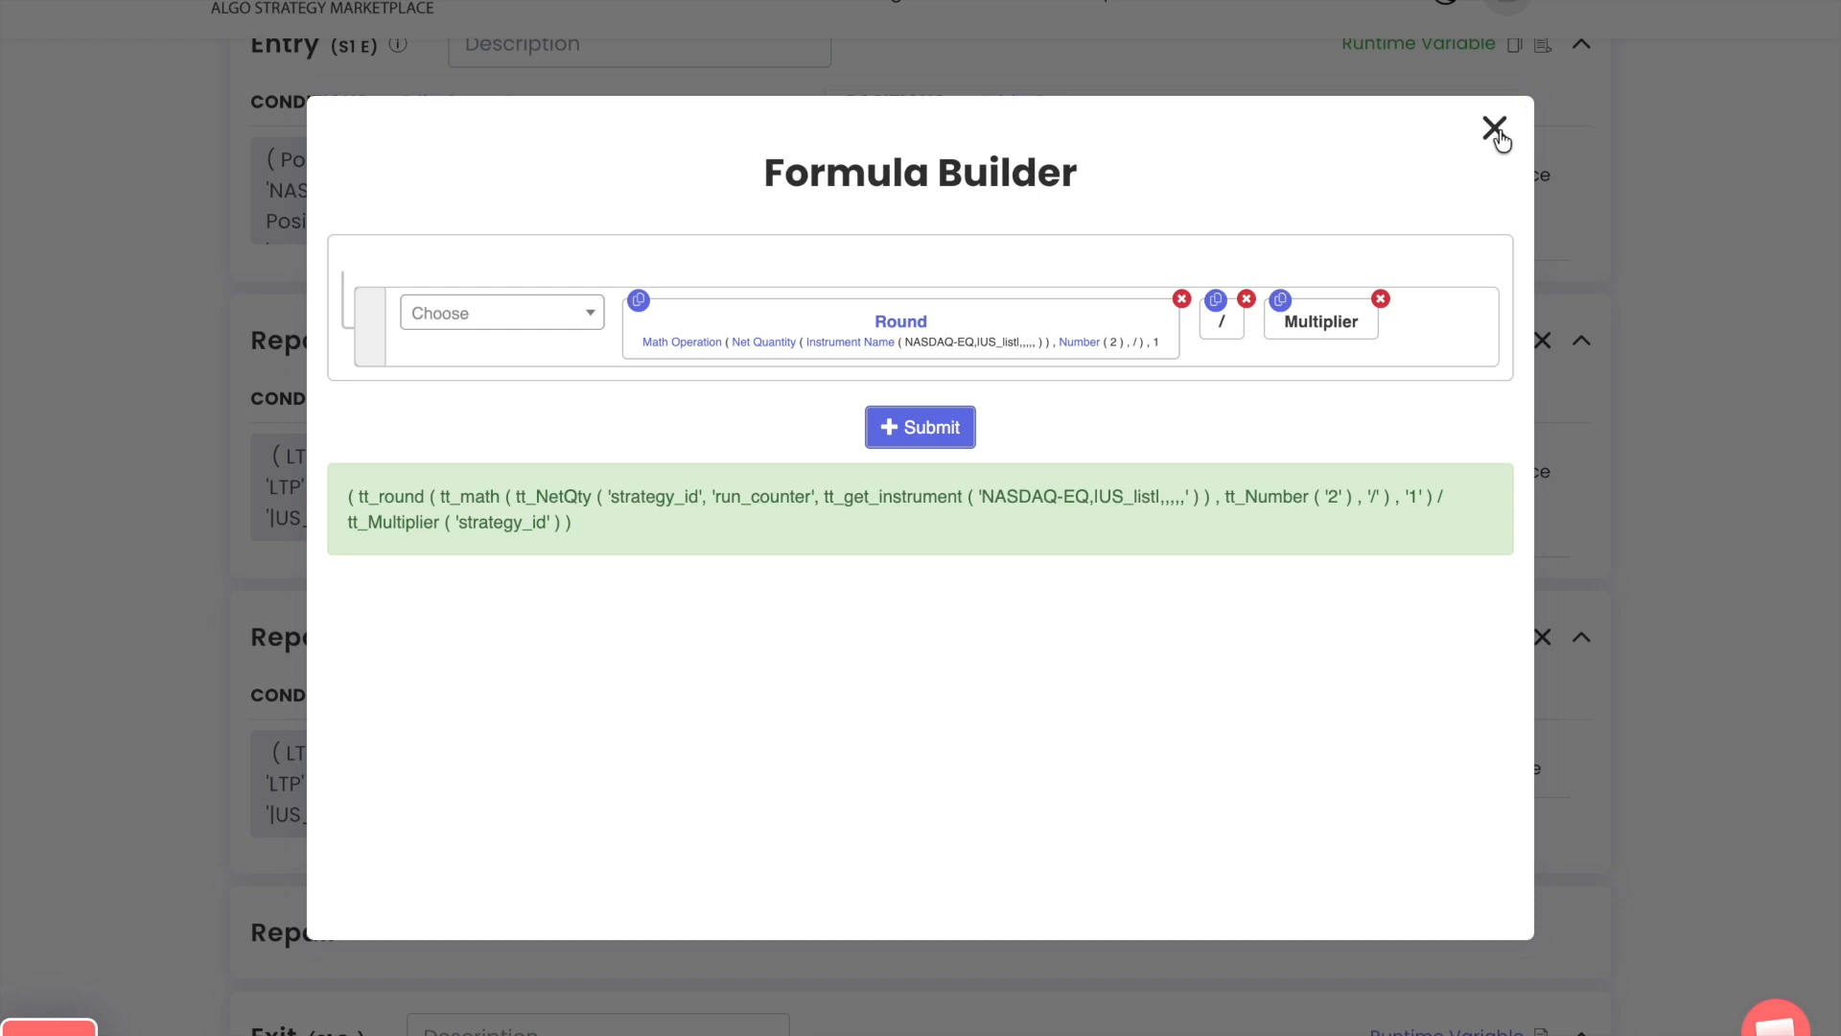
Add the US_list buy position with the formula quantity to the second Repair Continuous block and close the Position builder
click(1496, 130)
click(810, 834)
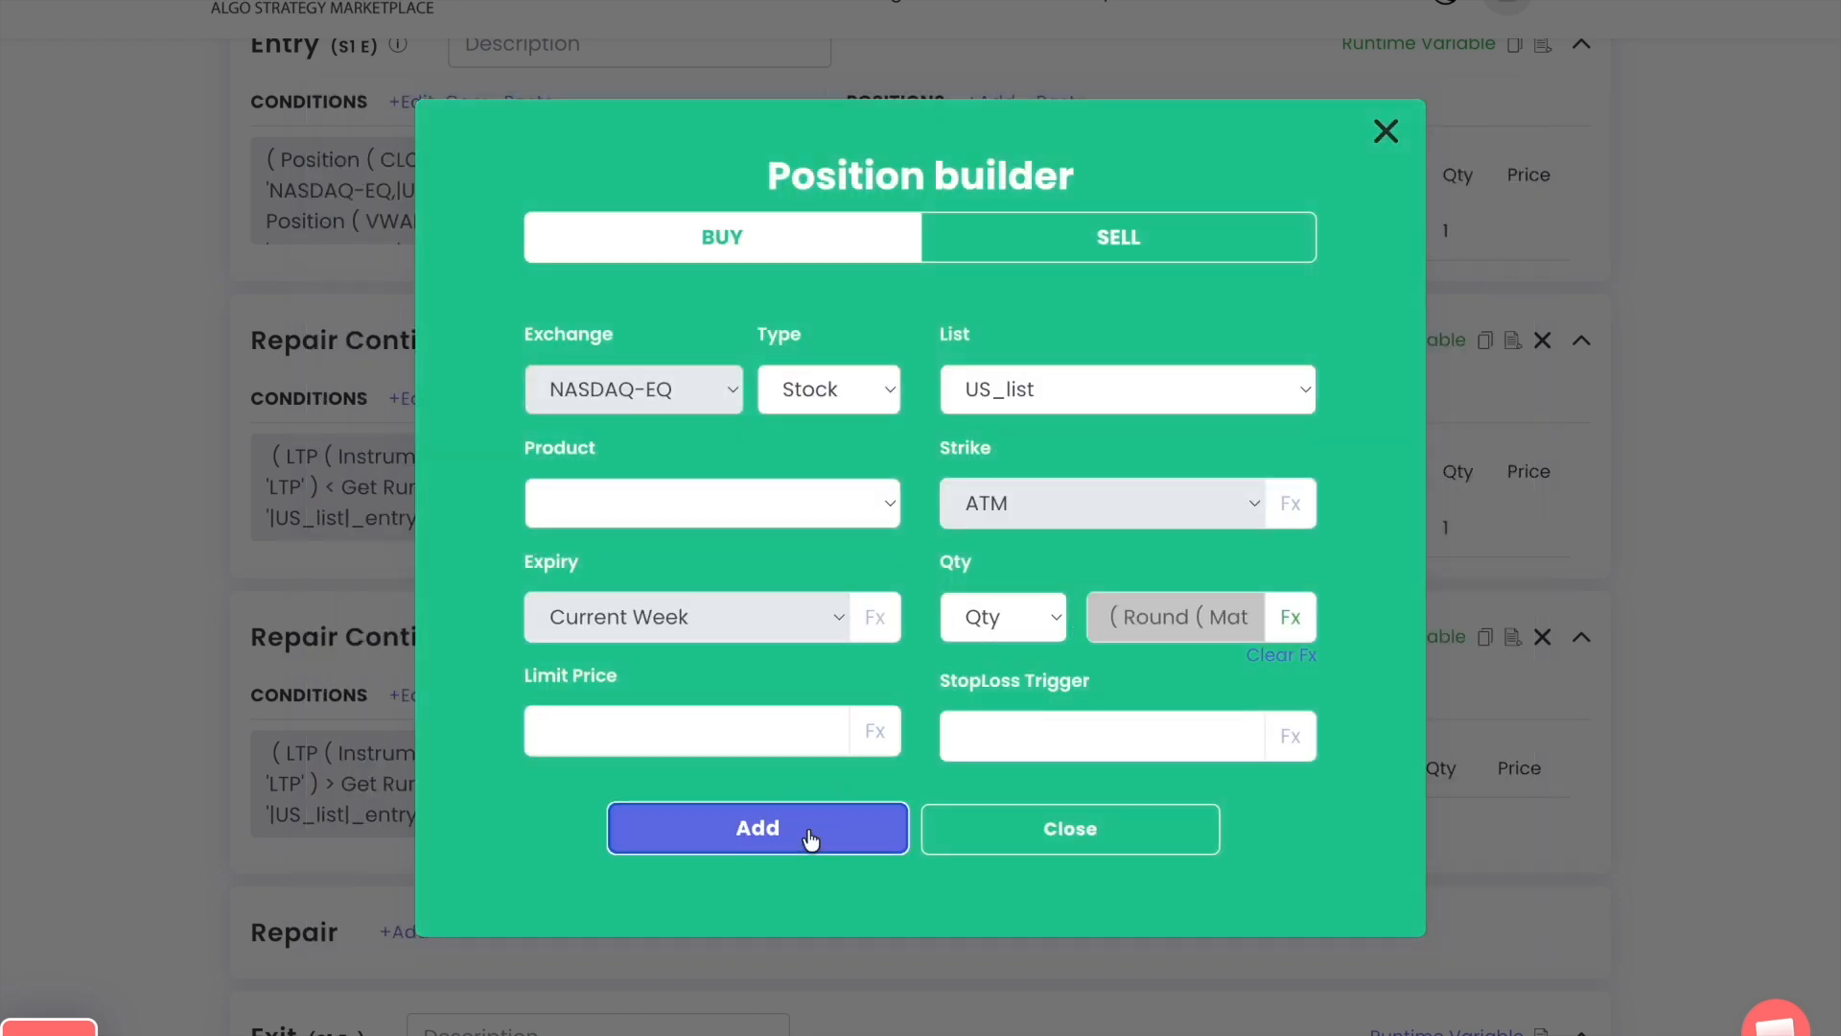
click(1031, 811)
Copy the Set 1 Entry condition and paste it into the Set 1 Exit block
scroll(661, 354, down, 5)
scroll(662, 354, up, 9)
click(469, 462)
scroll(144, 591, down, 8)
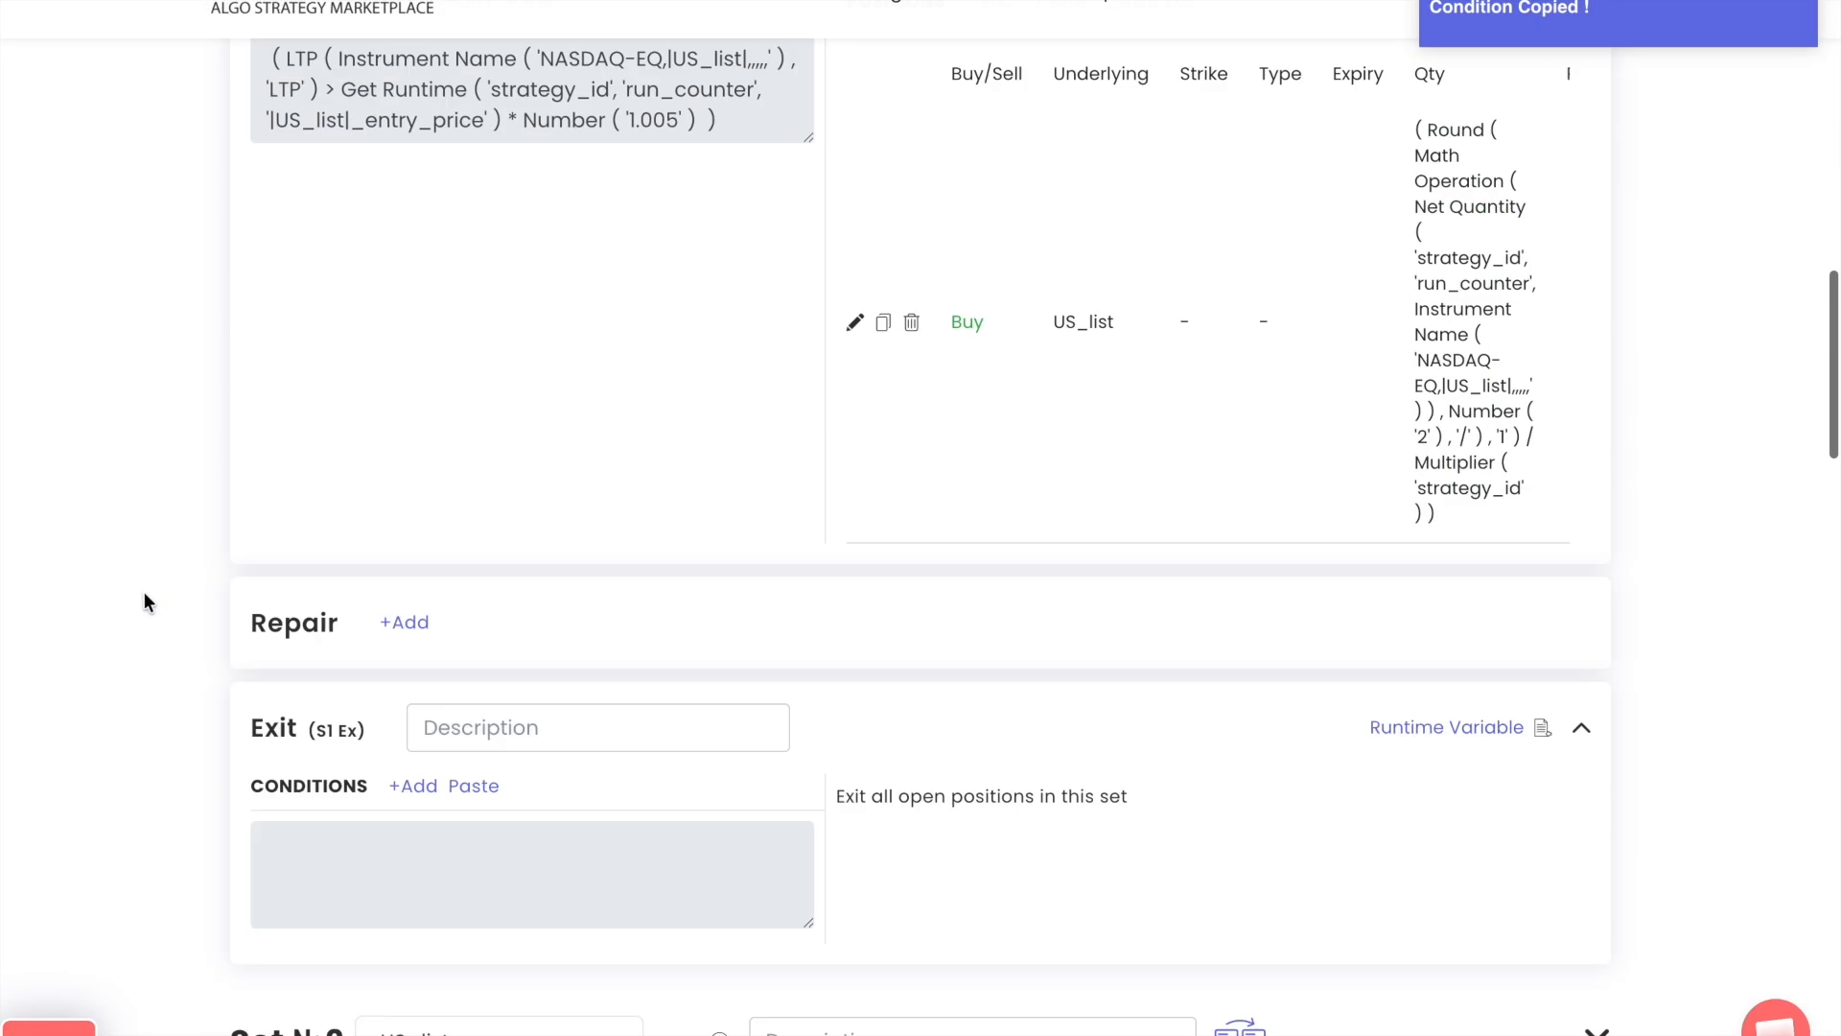
scroll(260, 619, down, 2)
click(467, 613)
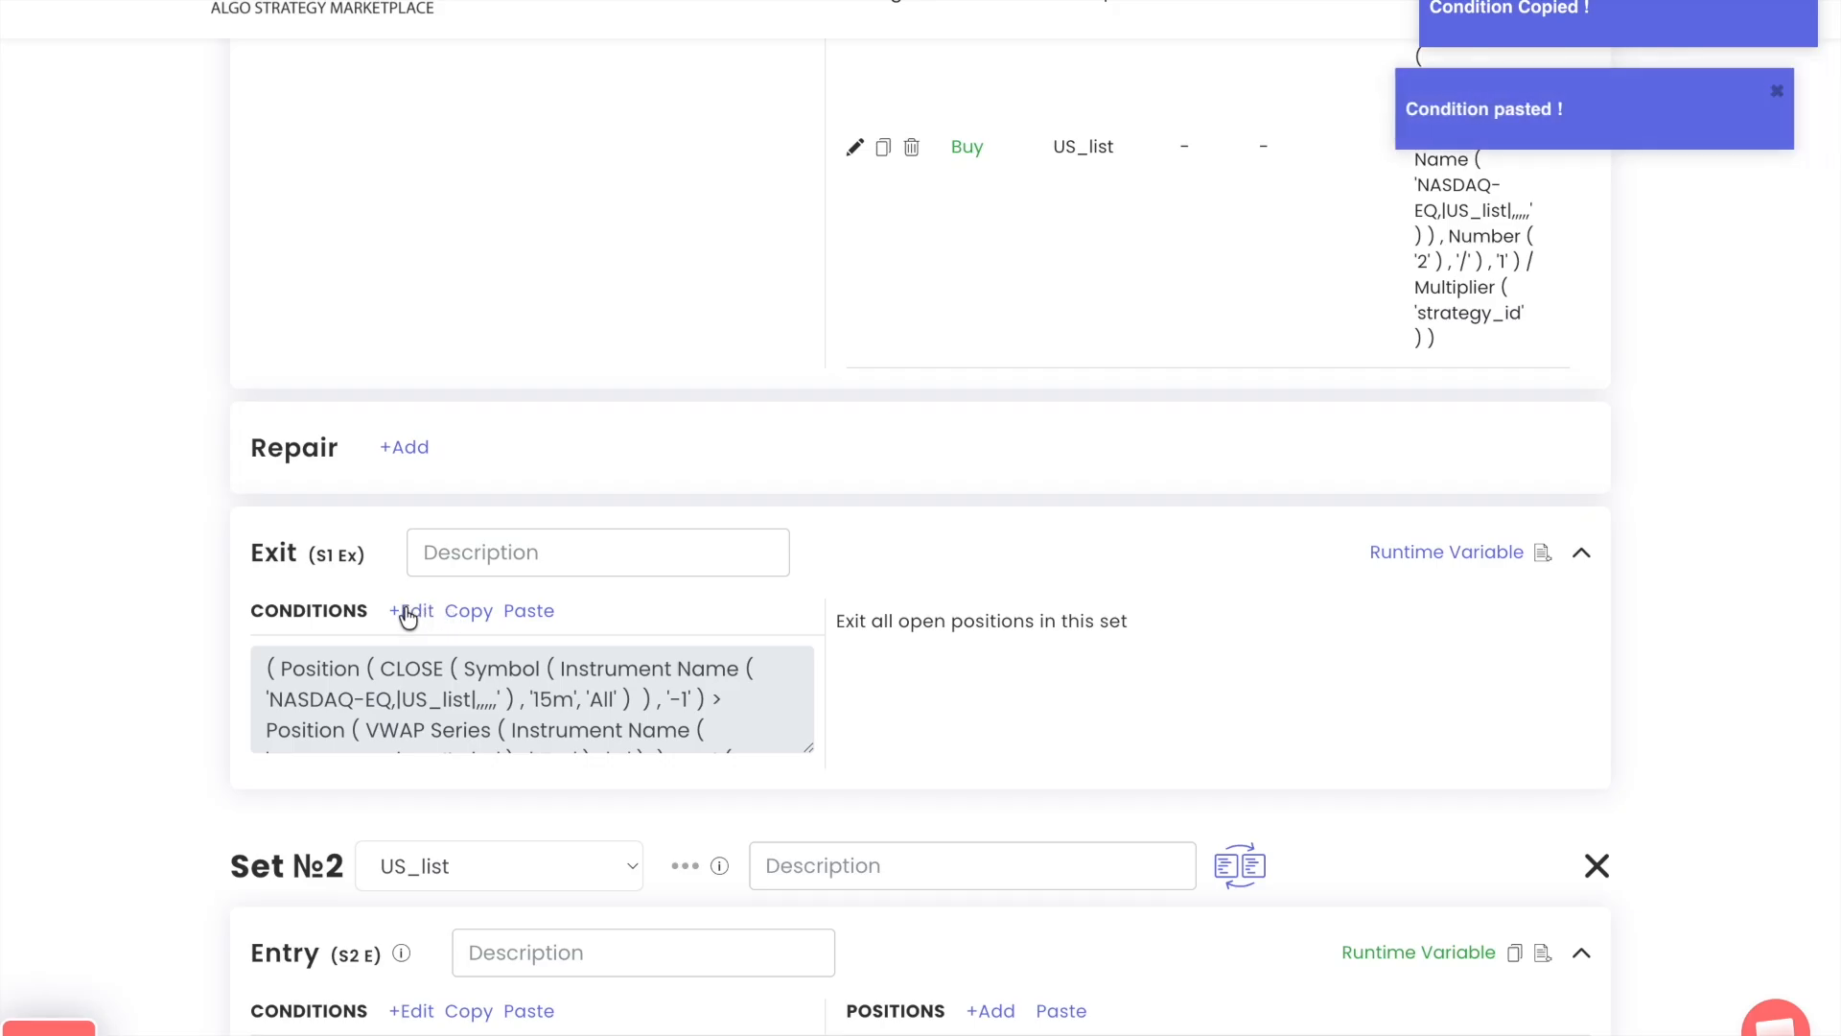
In the Exit condition, remove the second row and replace the > between the CLOSE and VWAP Series positions with <
click(403, 613)
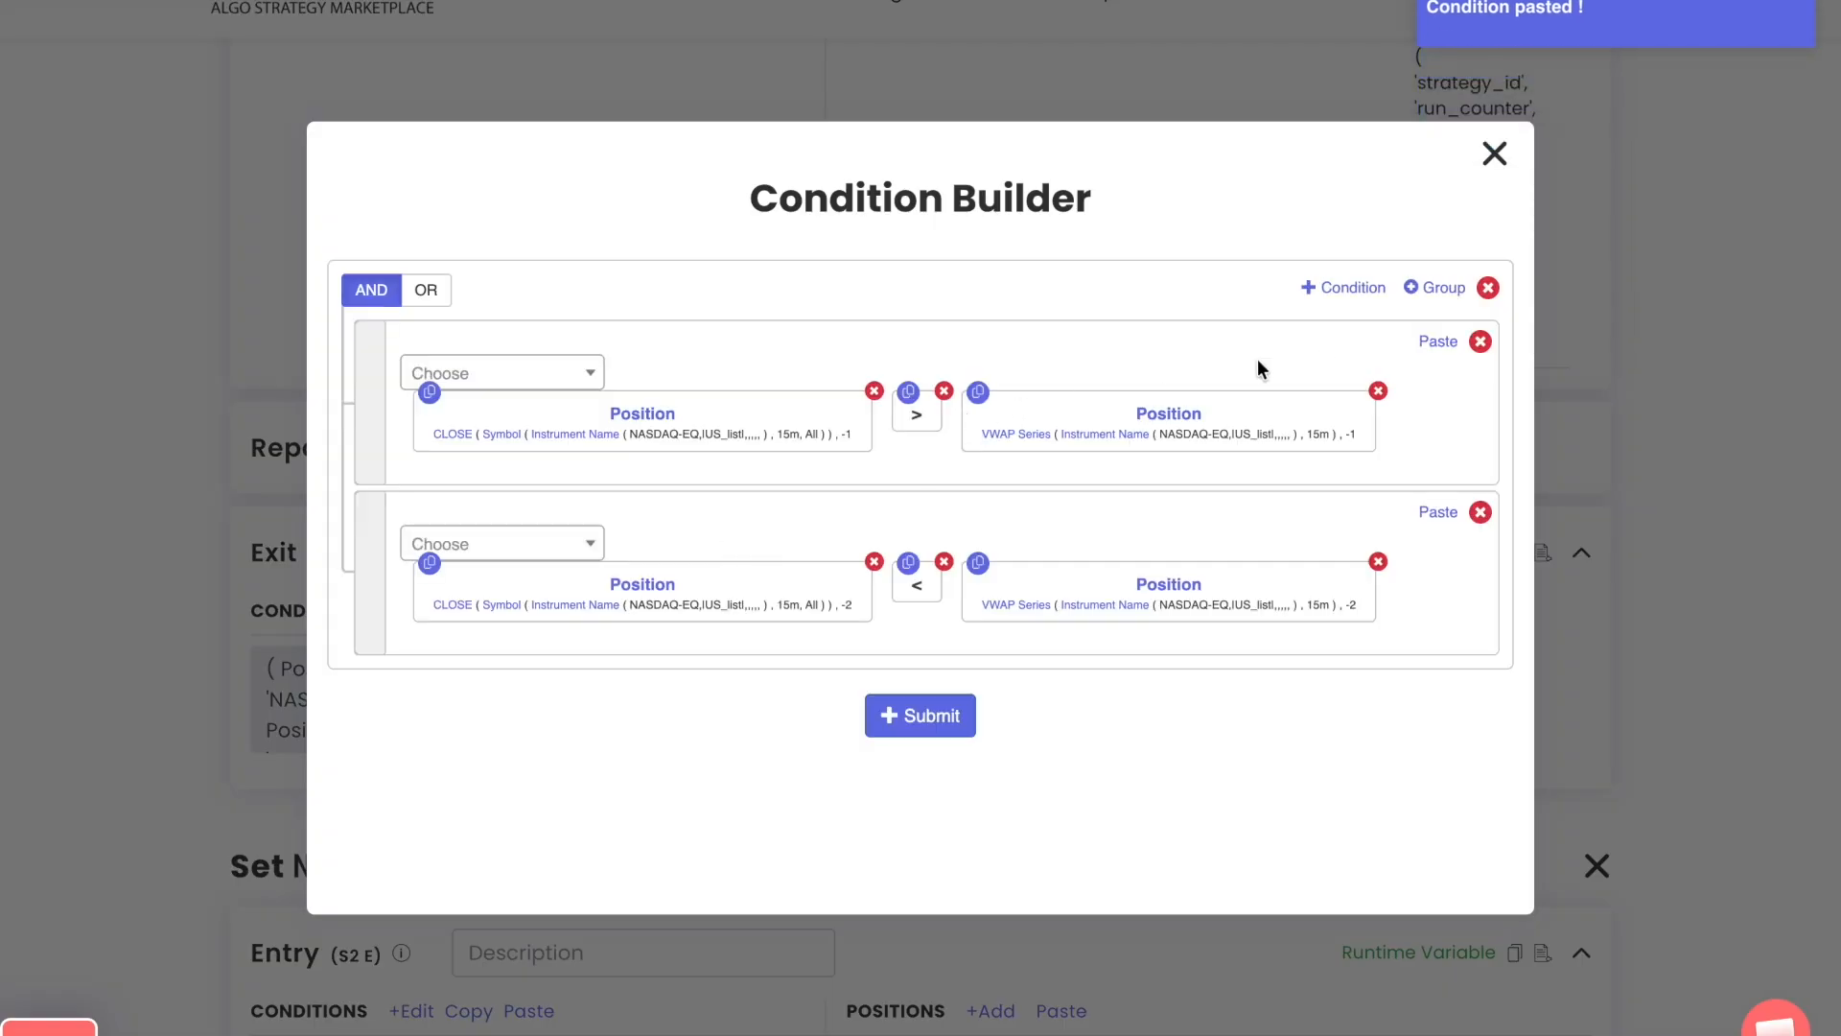
click(1481, 511)
click(943, 384)
click(575, 365)
text(<)
key(Return)
drag(1357, 413, 946, 411)
Add a second row to the Exit condition, joined by OR, and insert the LTP keyword in it
click(1323, 288)
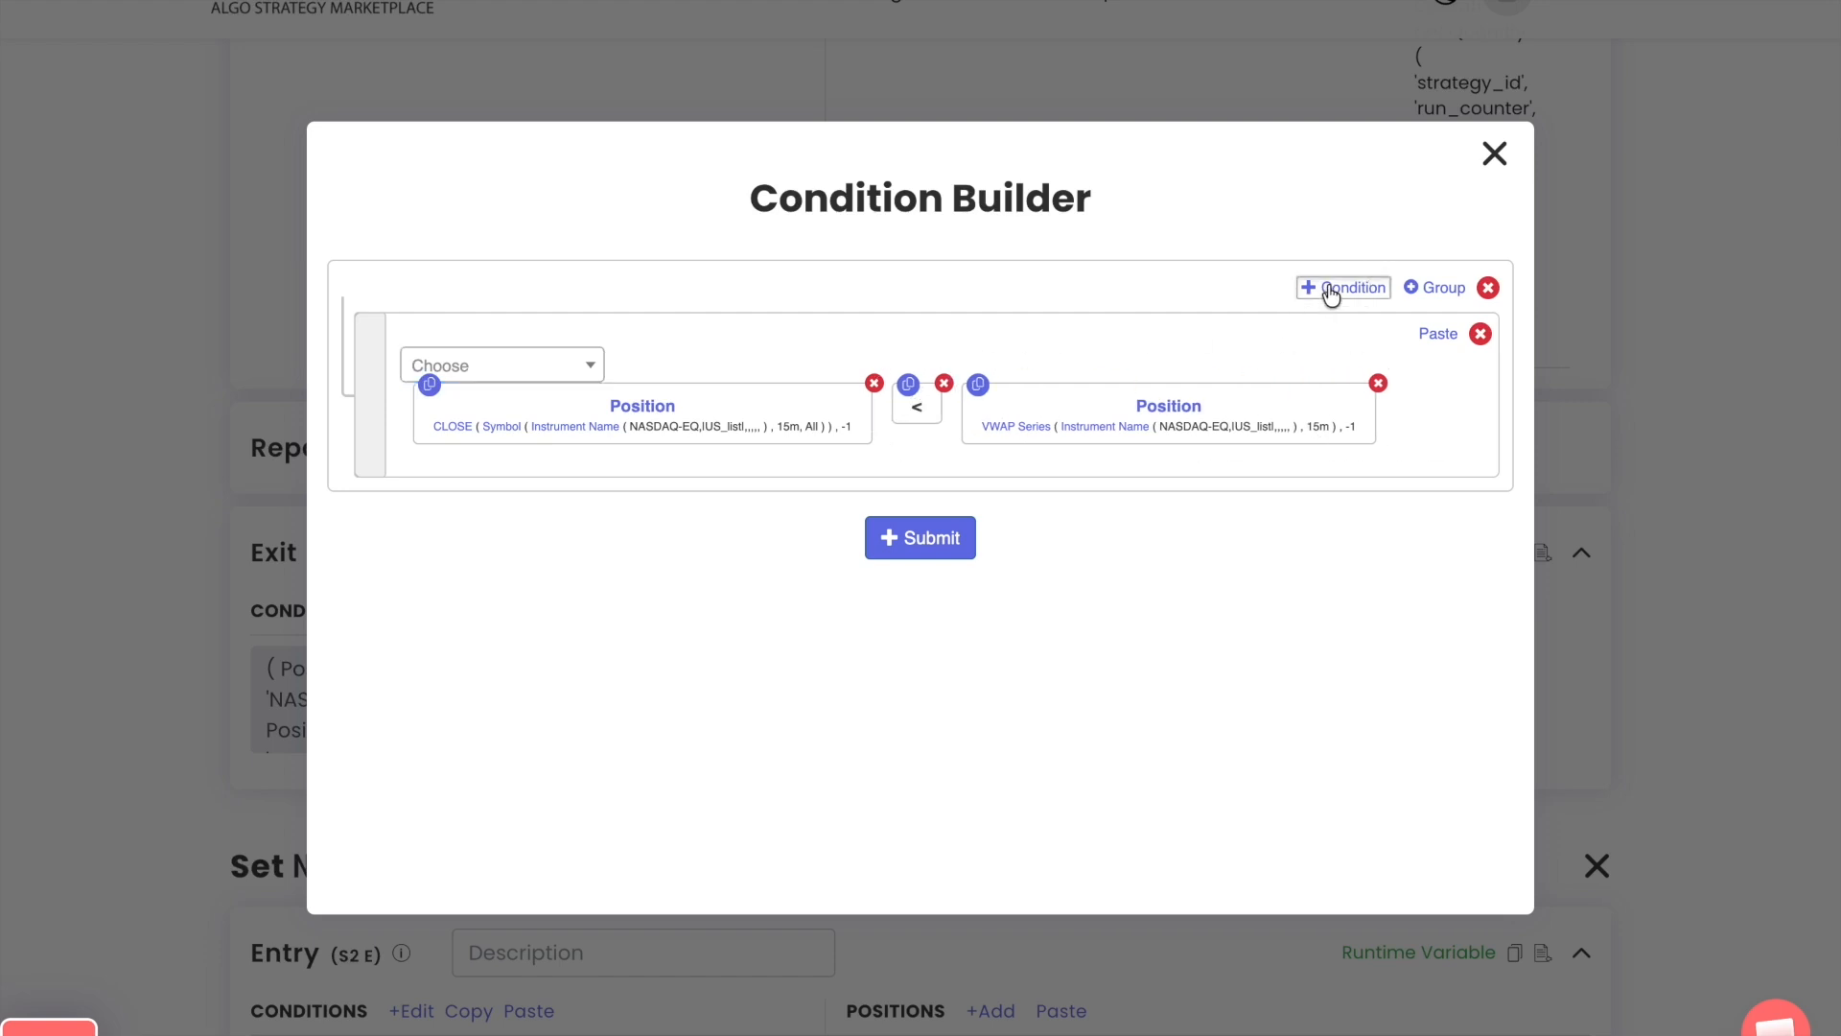
click(519, 518)
text(ltp)
key(Return)
key(Return)
key(Return)
key(Tab)
key(Return)
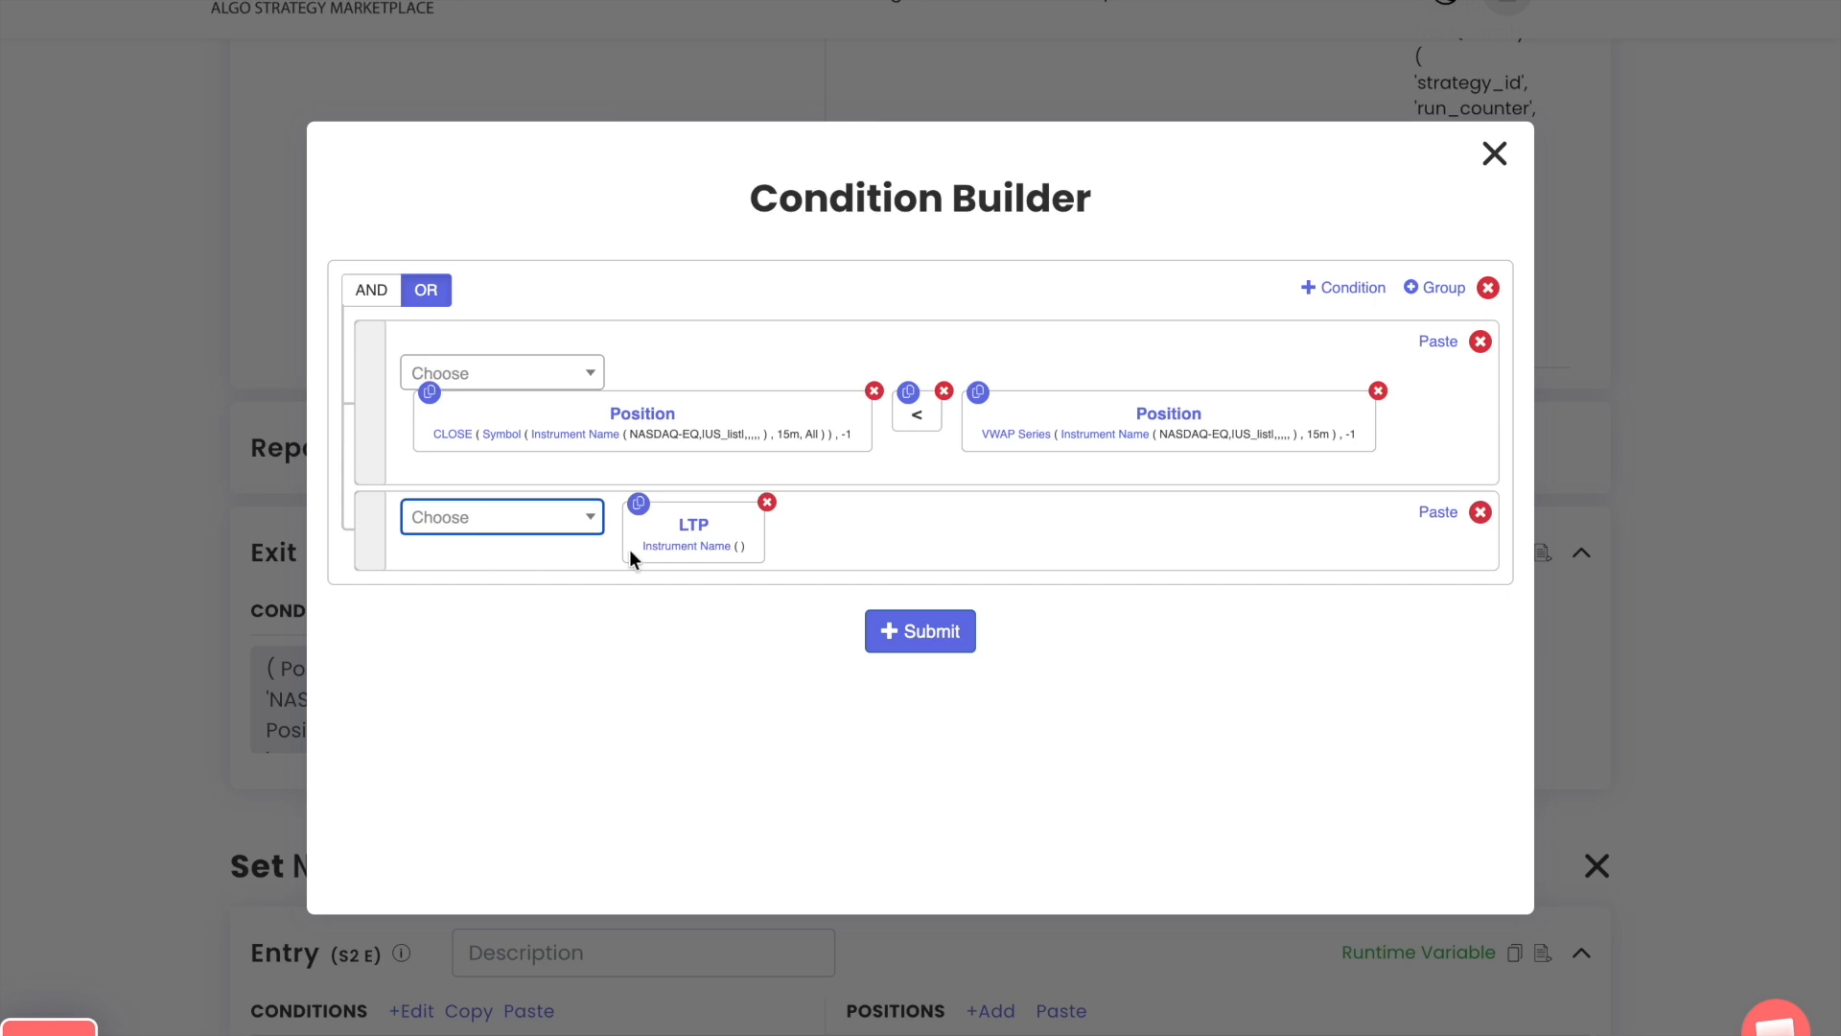
Set the instrument of the new row's LTP to the NASDAQ-EQ list US_list
click(659, 546)
click(550, 431)
text(nas)
key(Return)
key(Tab)
key(Return)
text(us_)
key(Return)
key(Tab)
key(Tab)
key(Tab)
key(Tab)
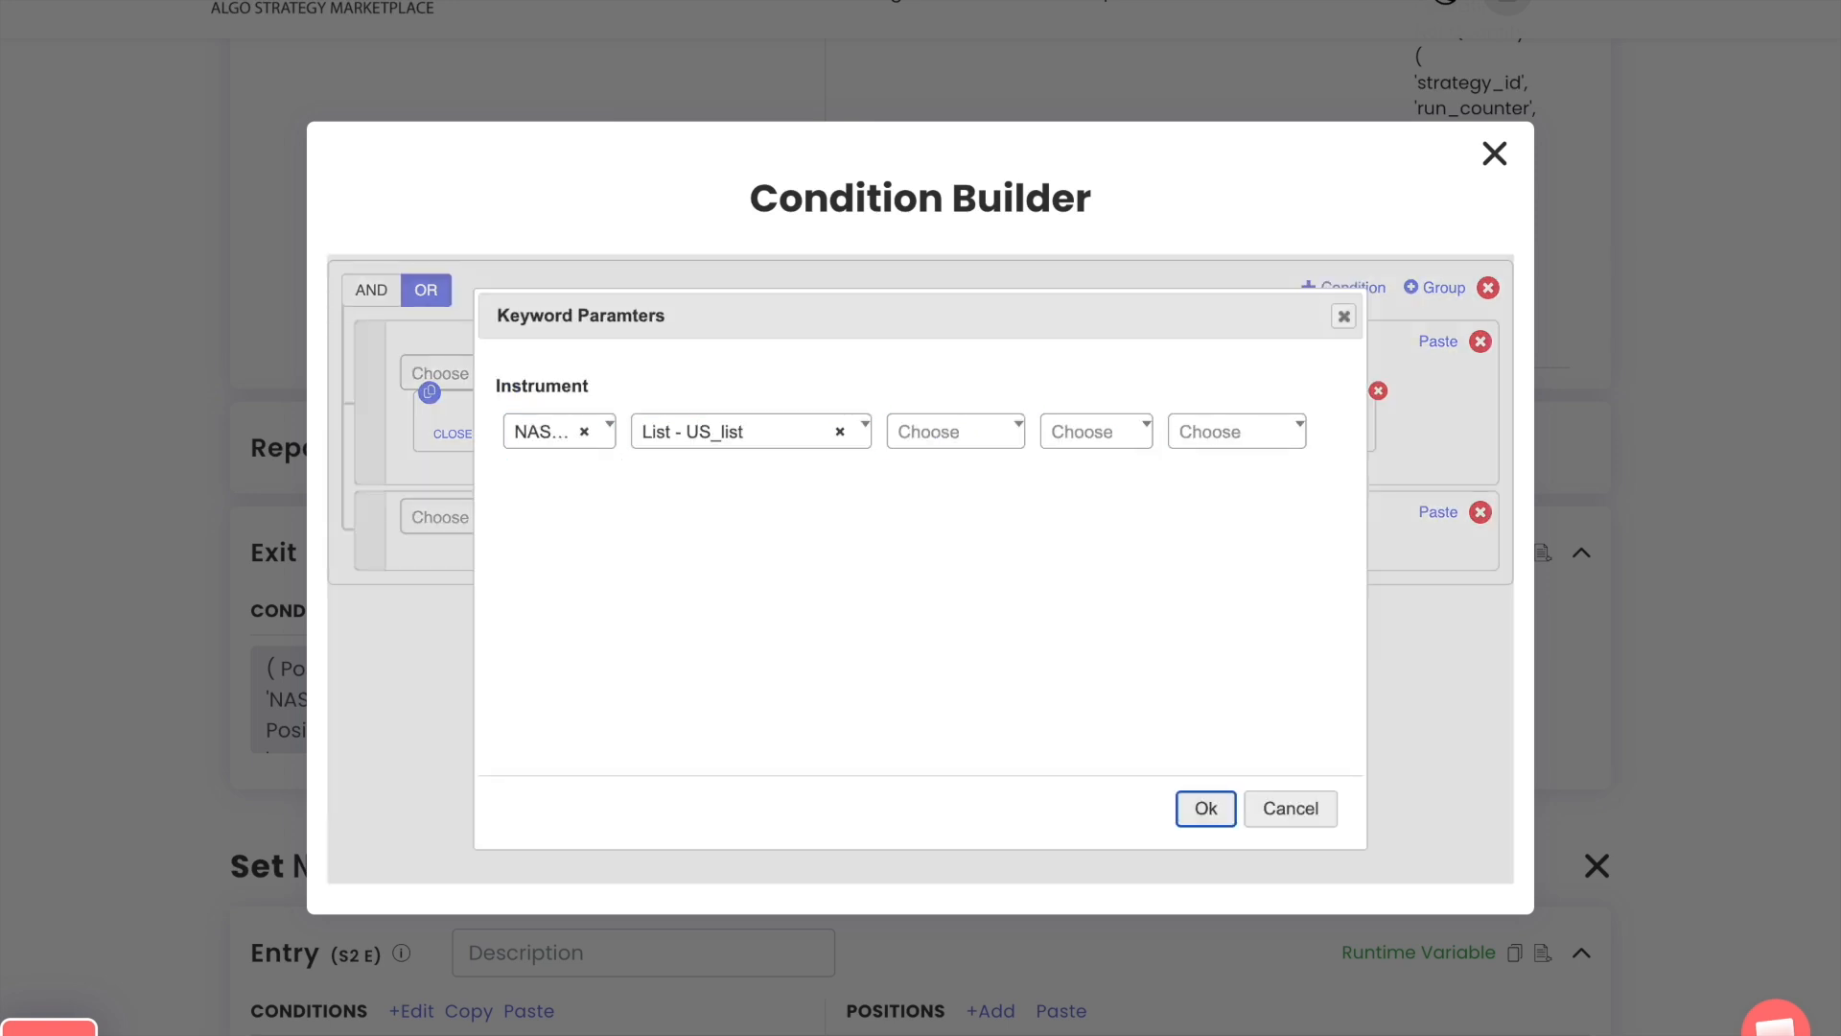
Compare LTP using > with a Get Runtime keyword for the variable |US_list|_qty_inc_price
key(Return)
text(>)
key(Return)
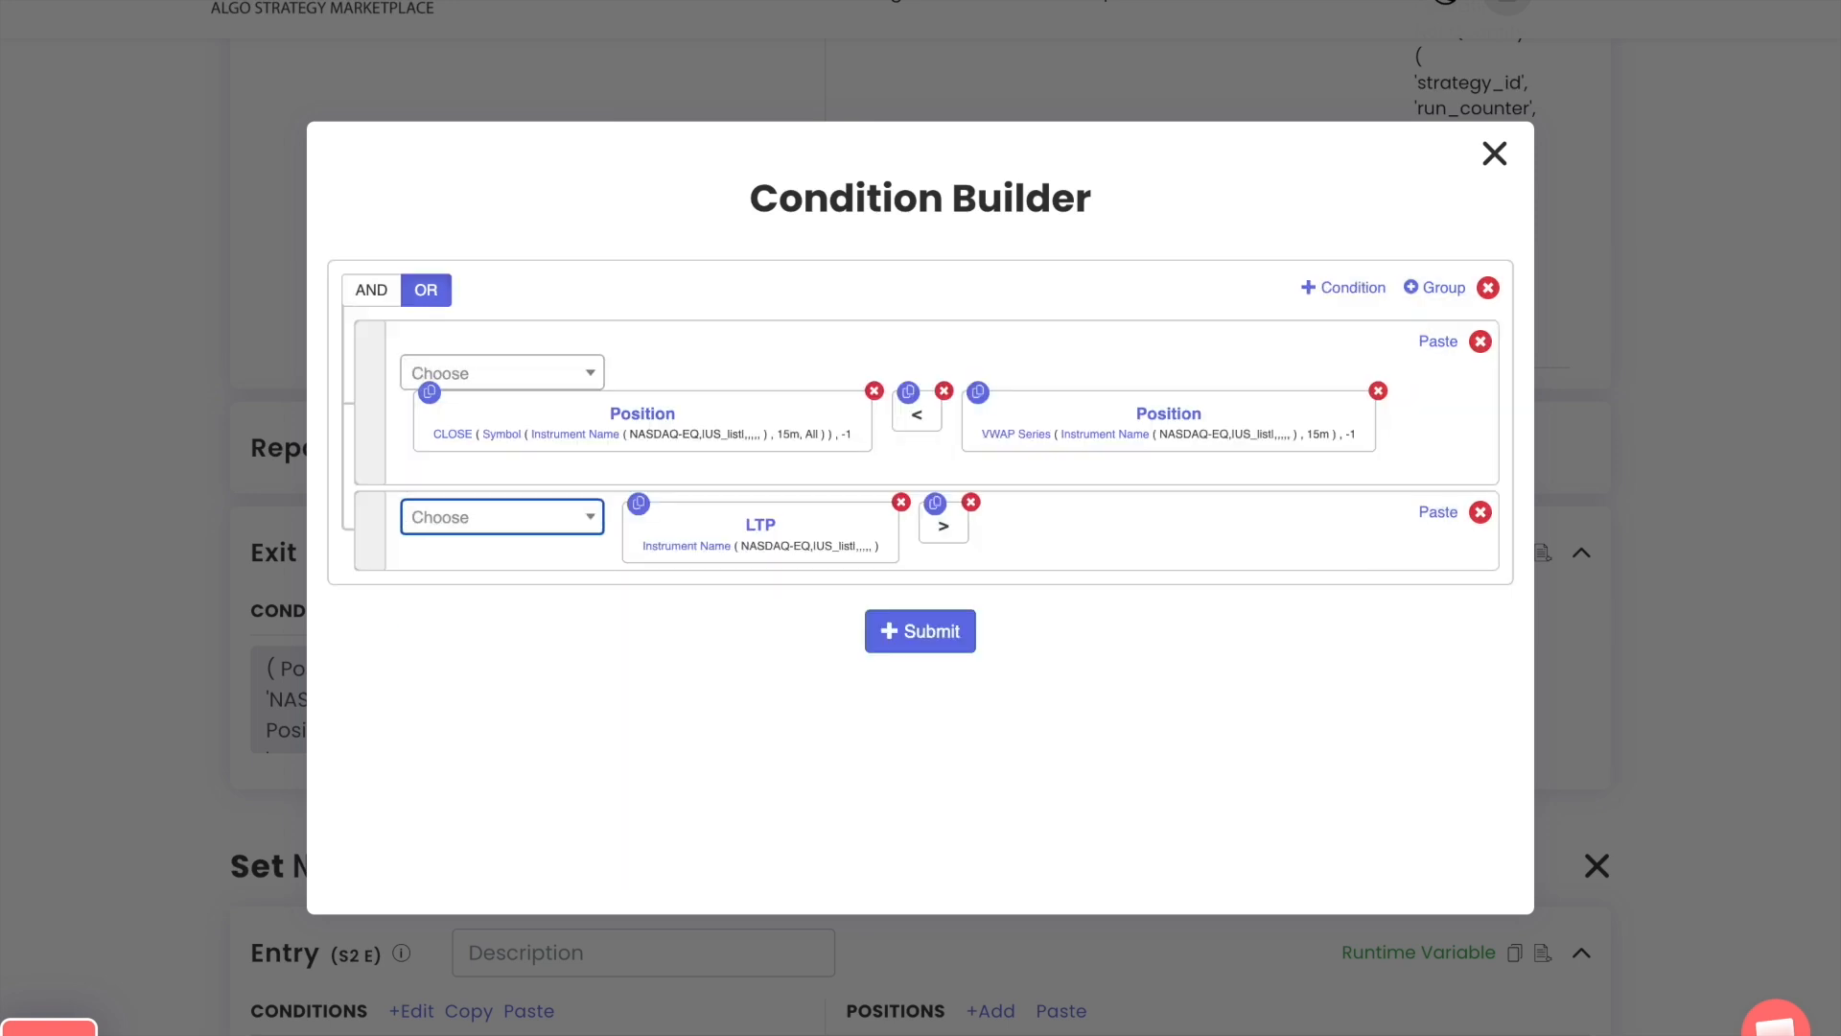
key(Return)
text(get)
key(Down)
key(Return)
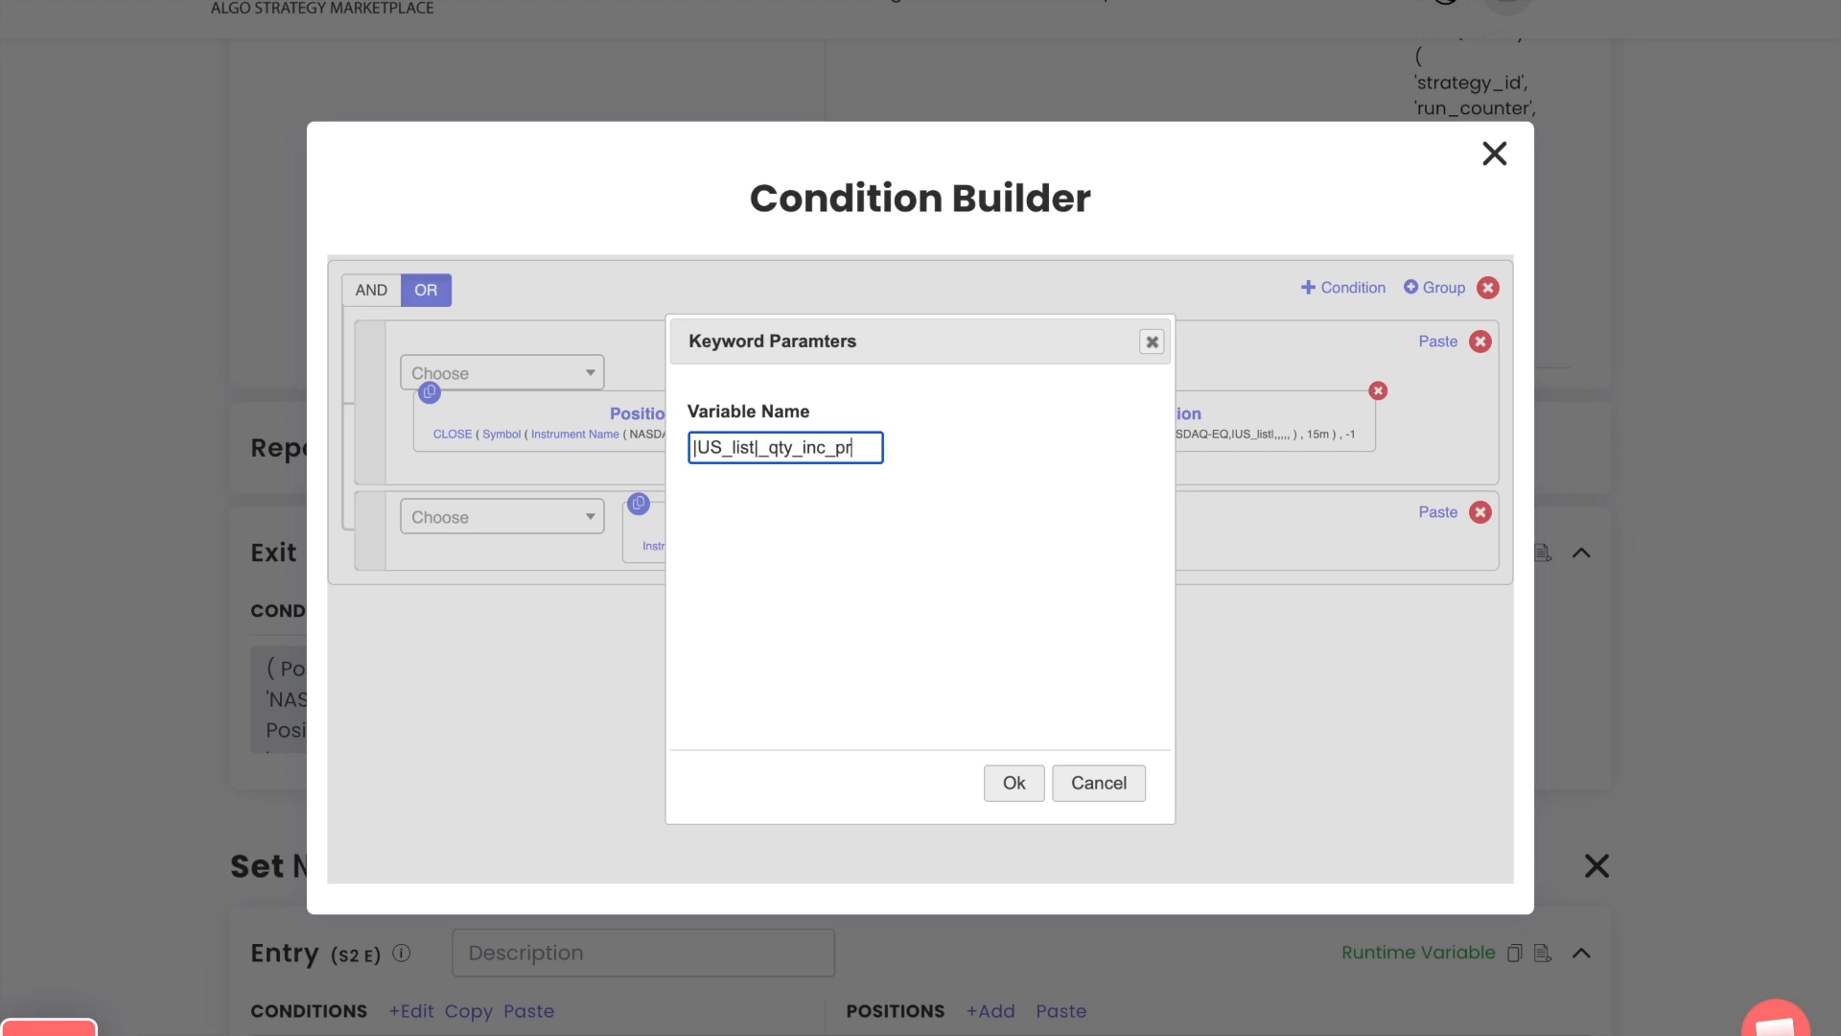
key(Return)
Multiply the Get Runtime value by the Number 1.01 and submit the Exit condition
key(Return)
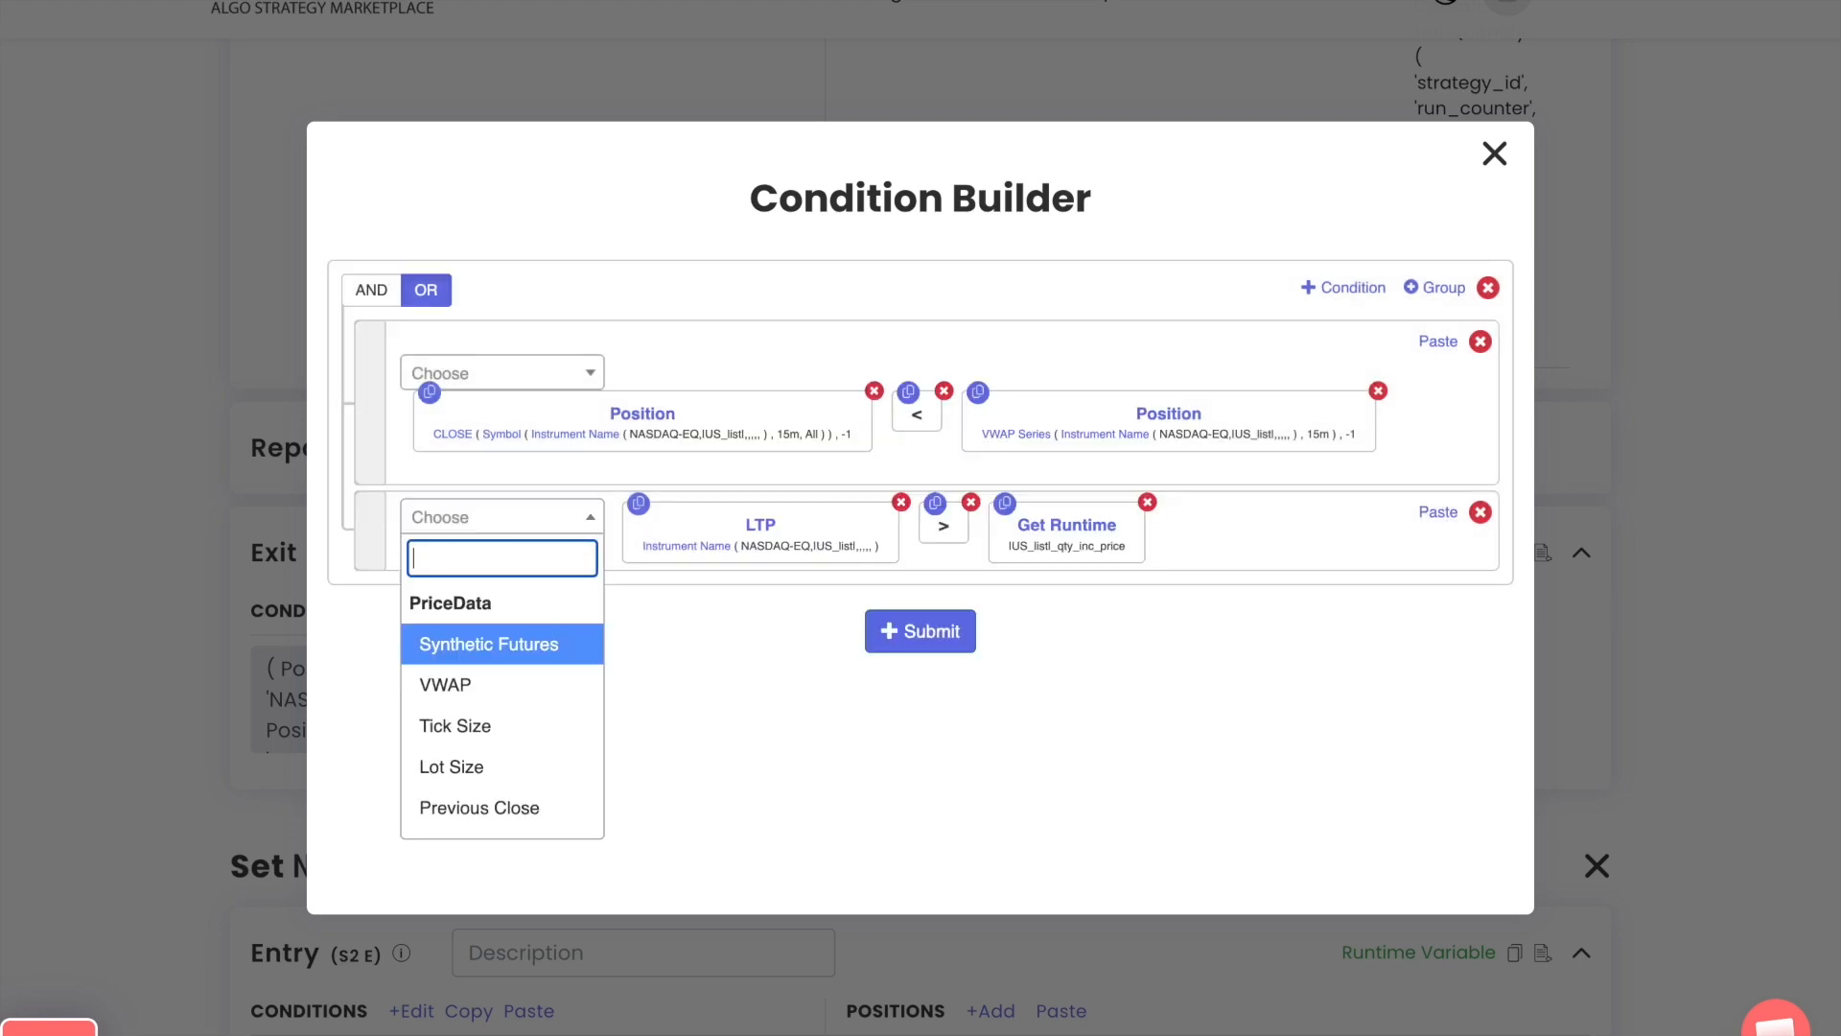
text(*)
key(Return)
key(Return)
text(number)
key(Down)
key(Down)
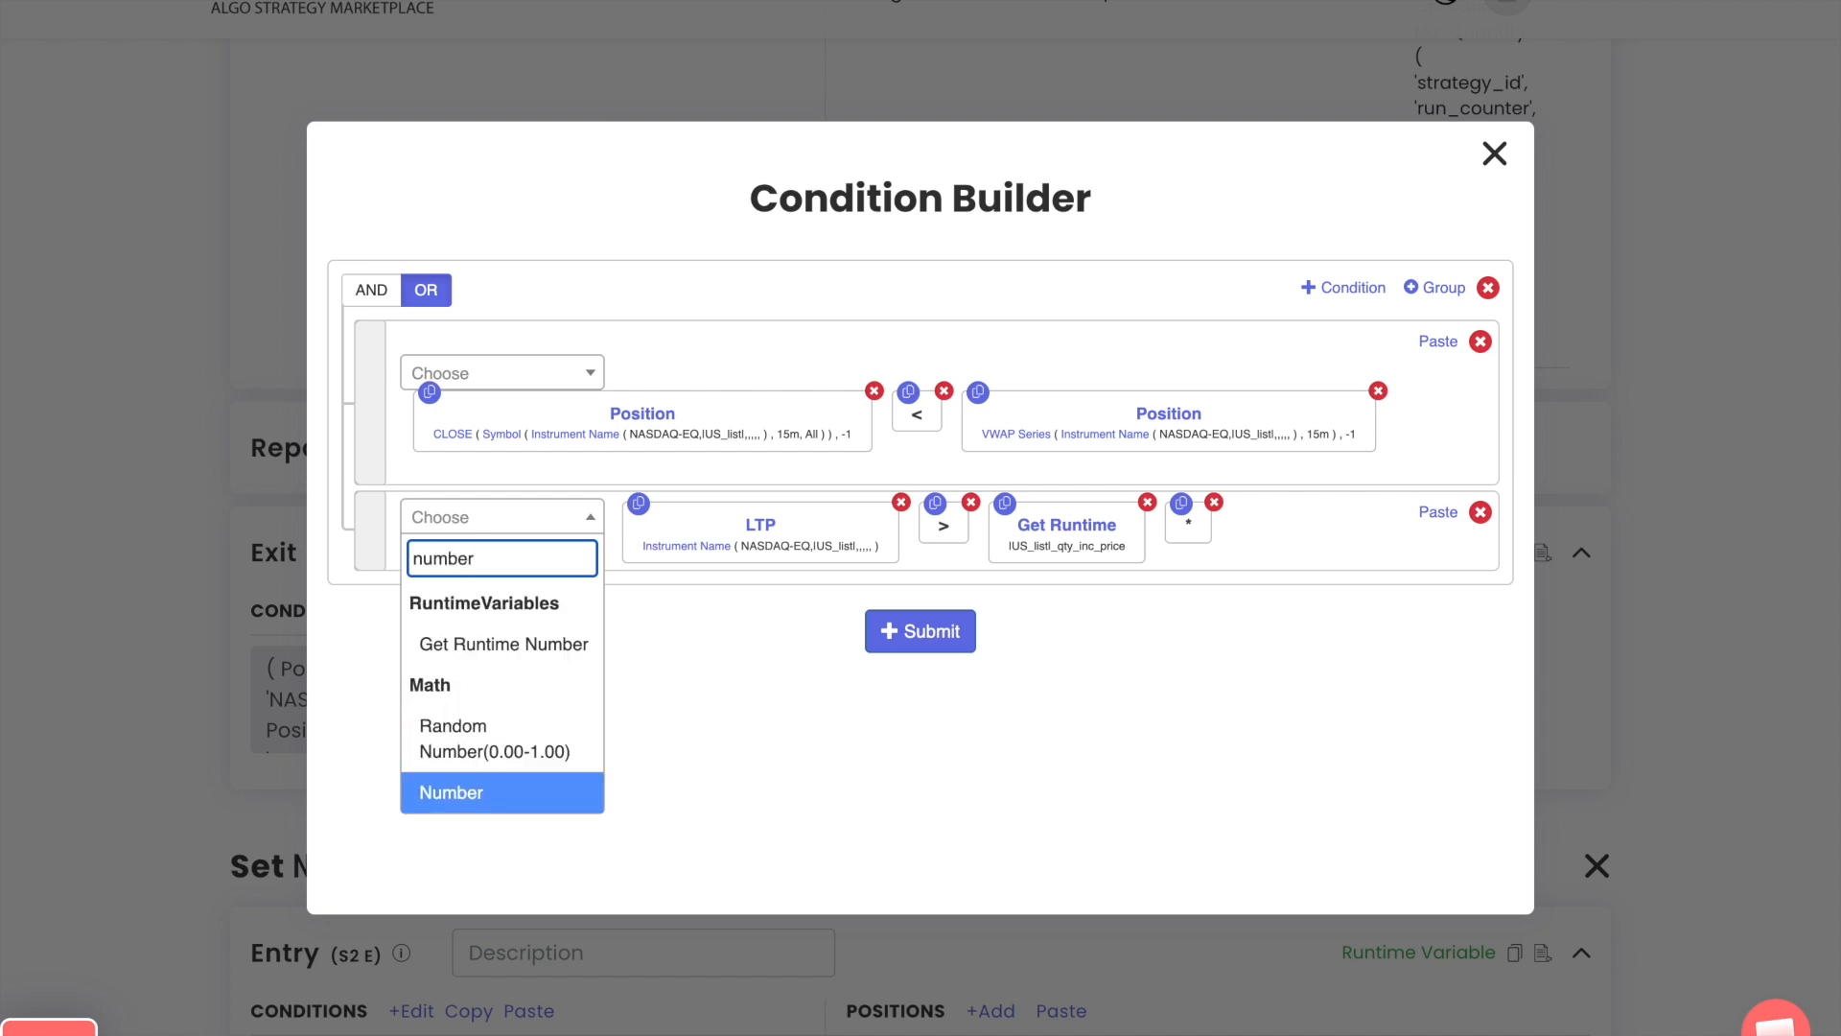
key(Return)
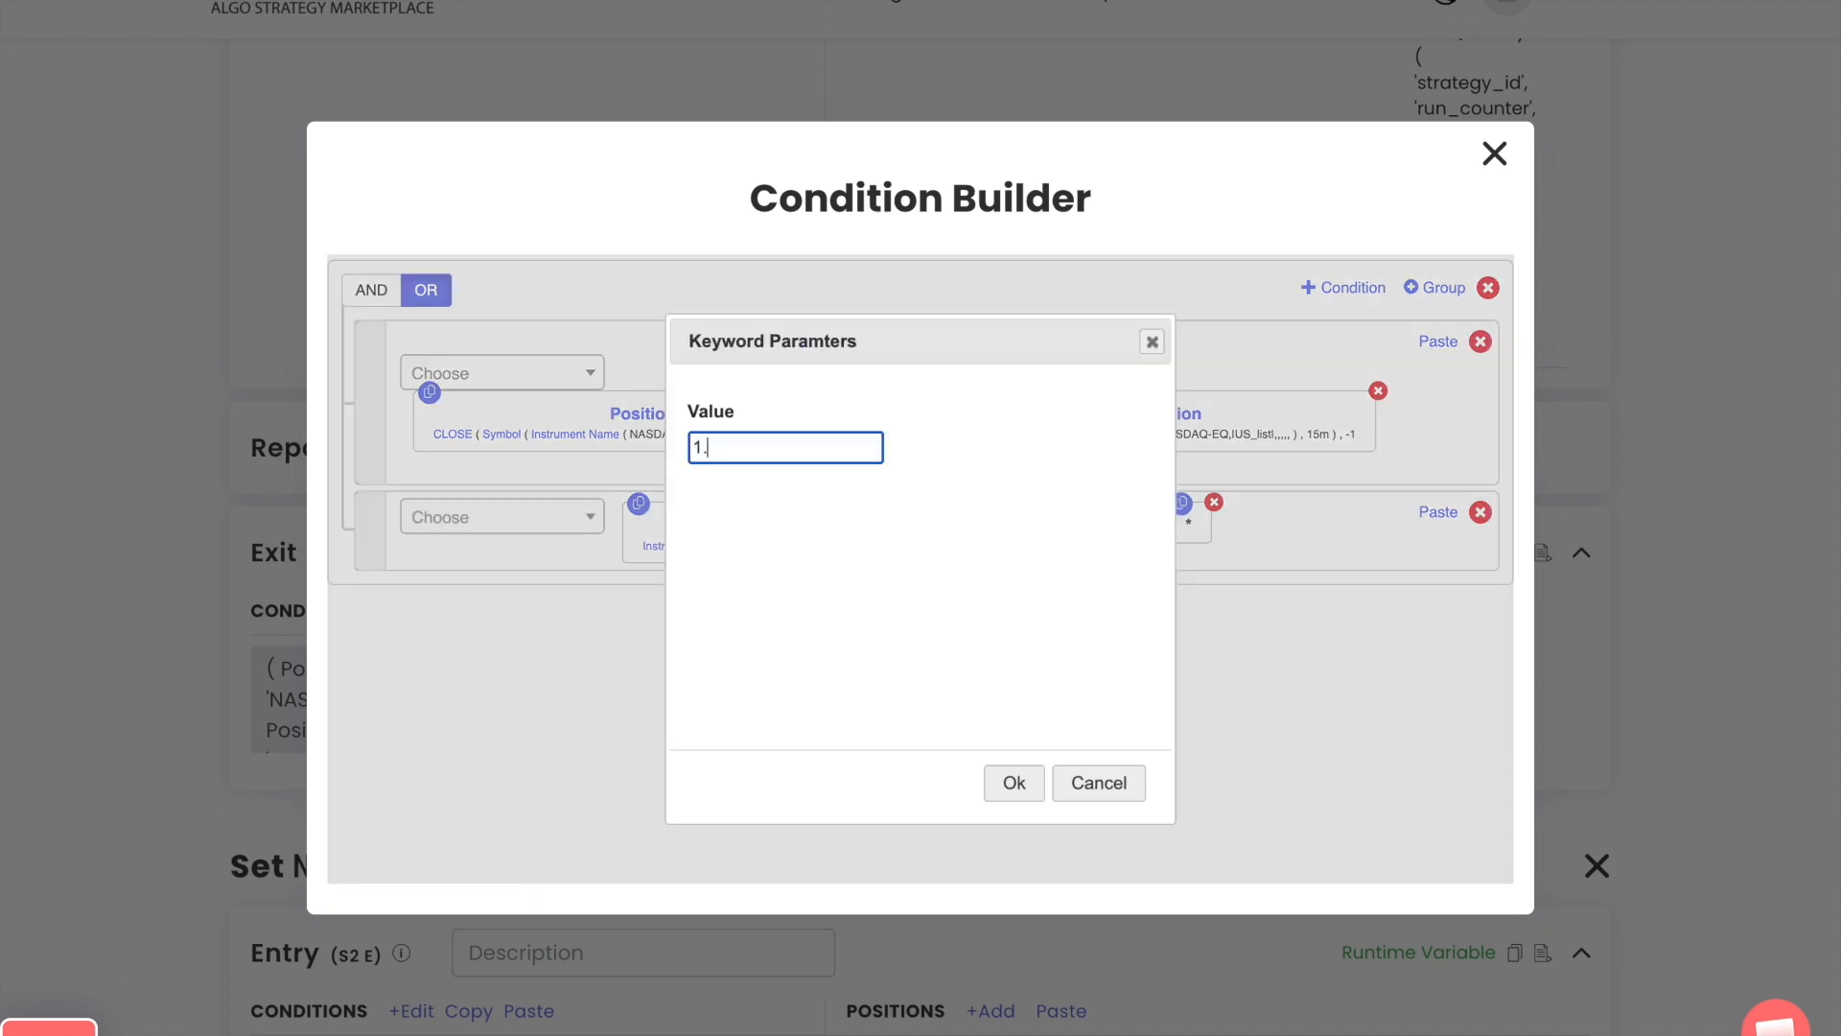
key(Tab)
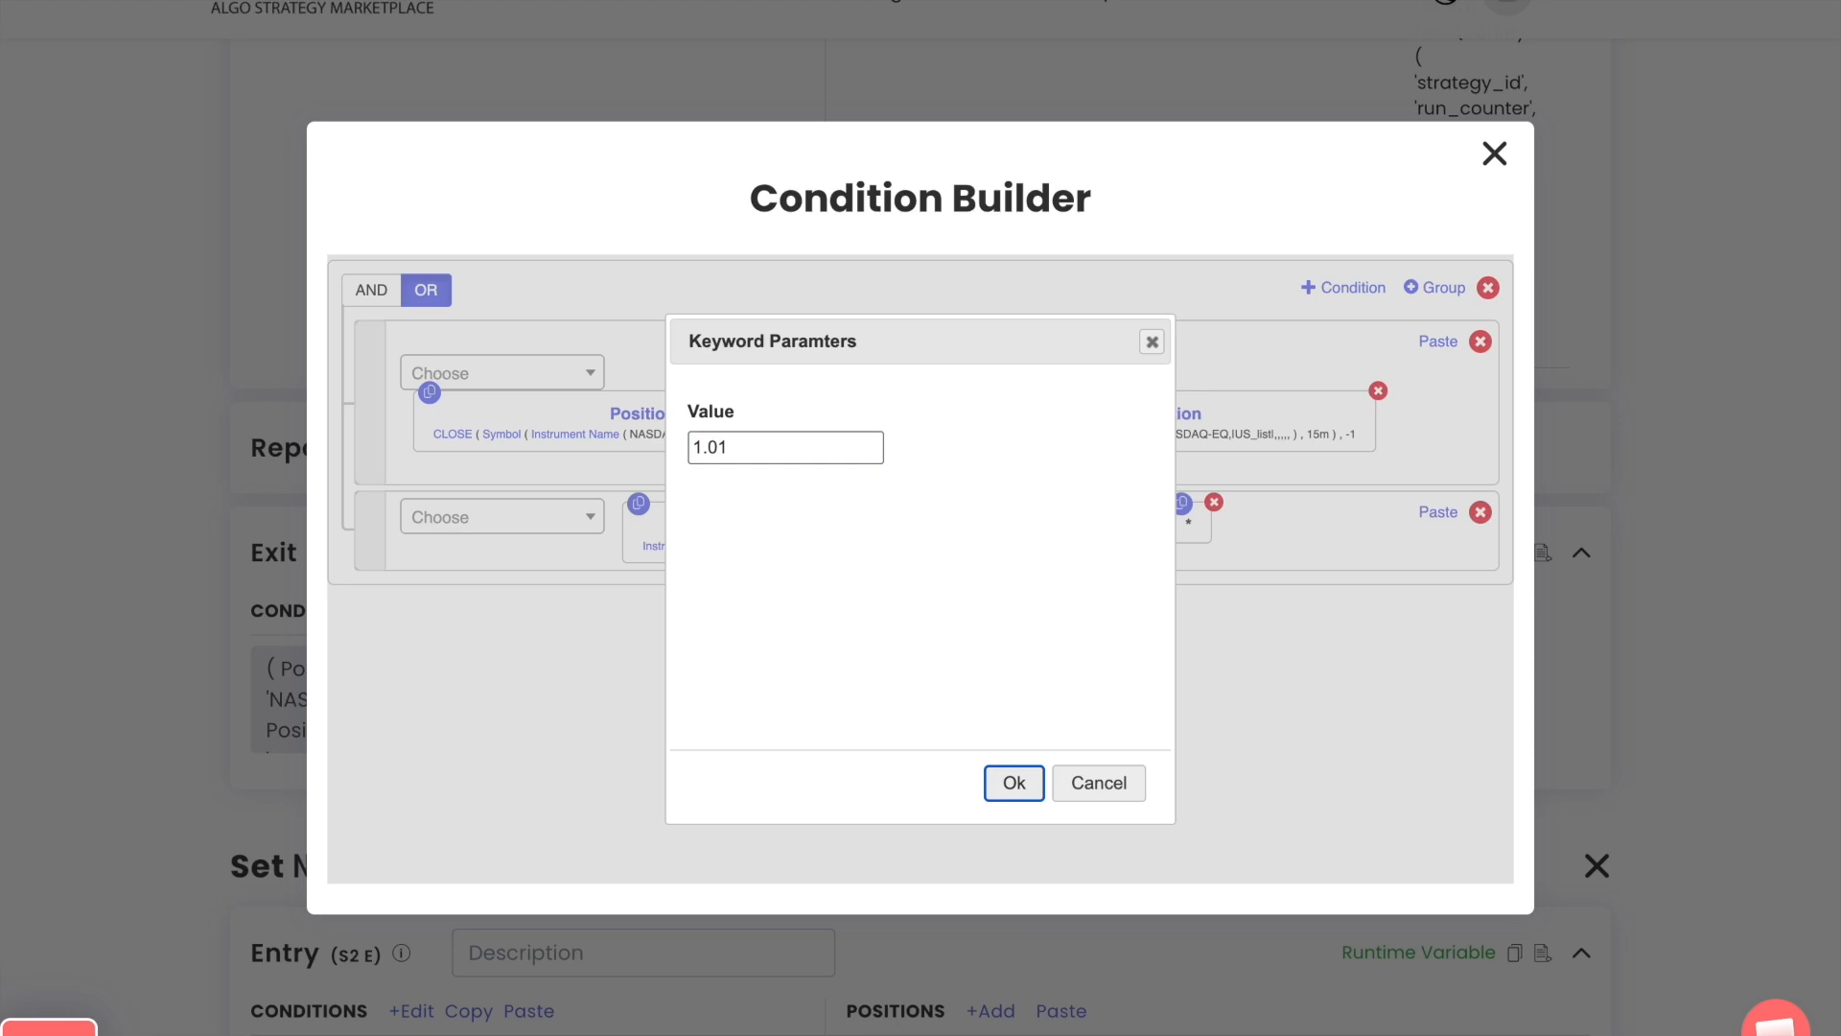
key(Return)
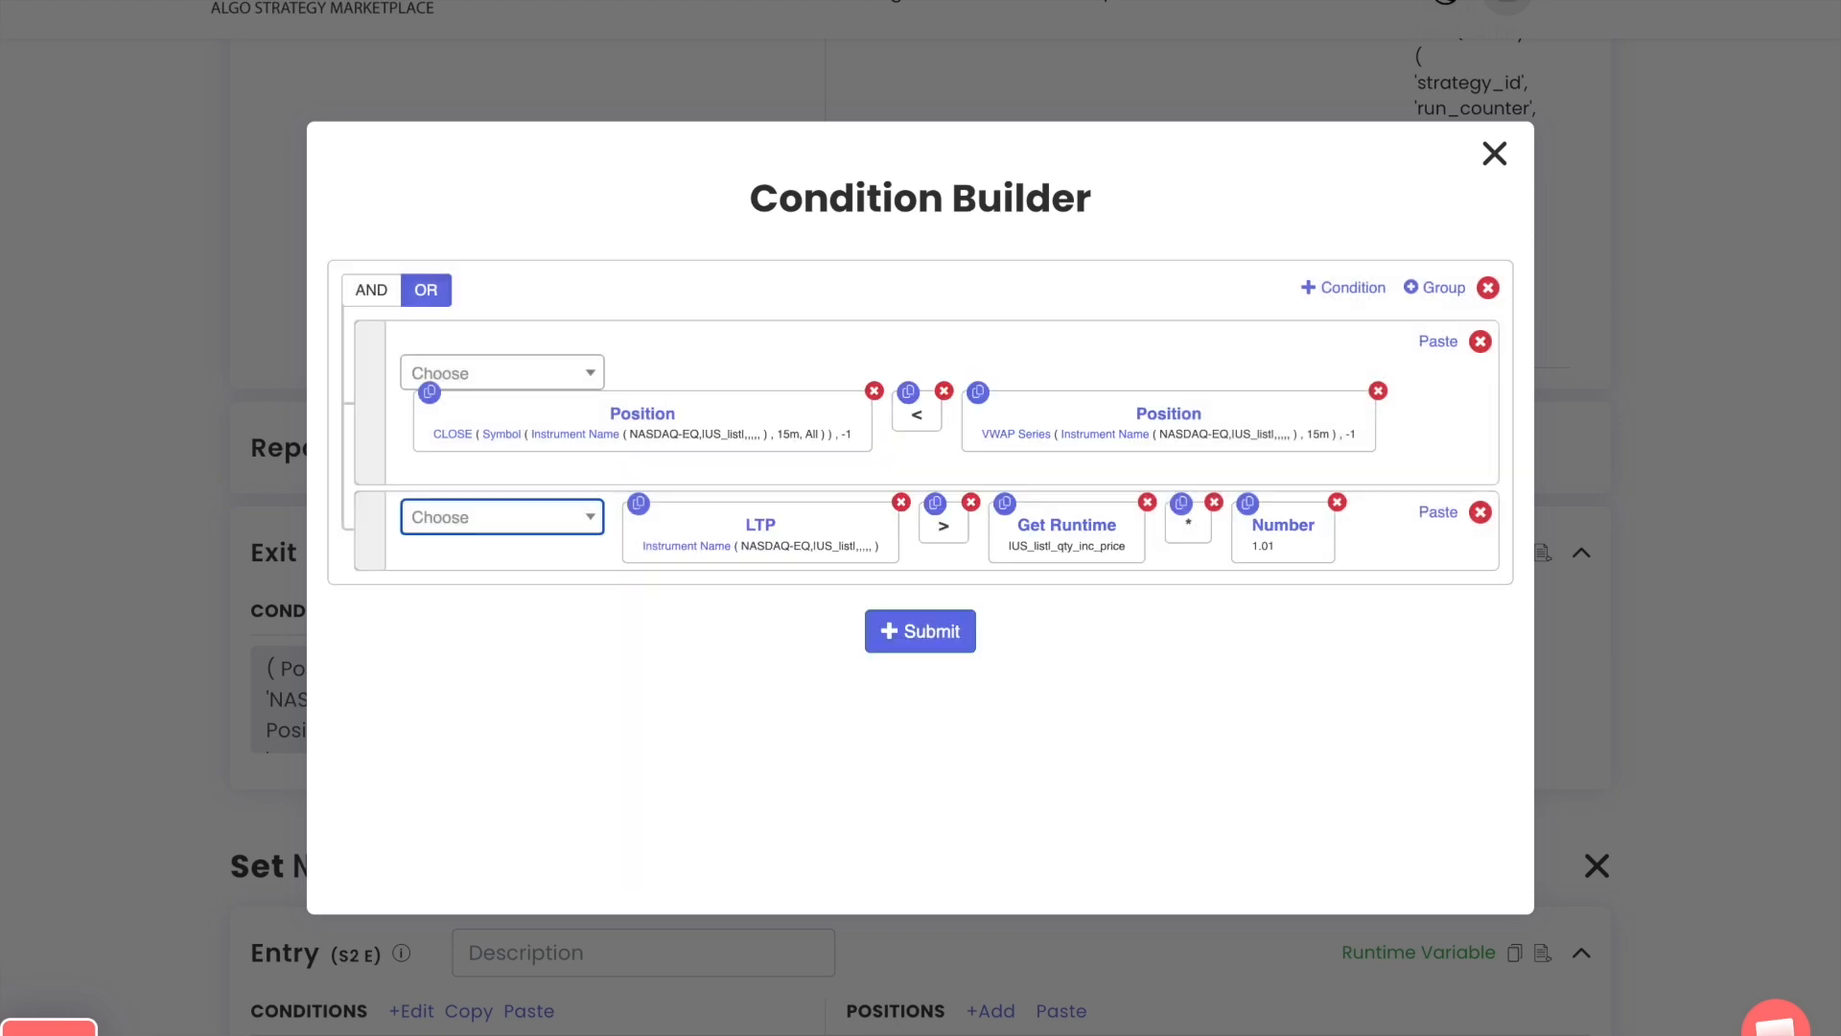
click(927, 638)
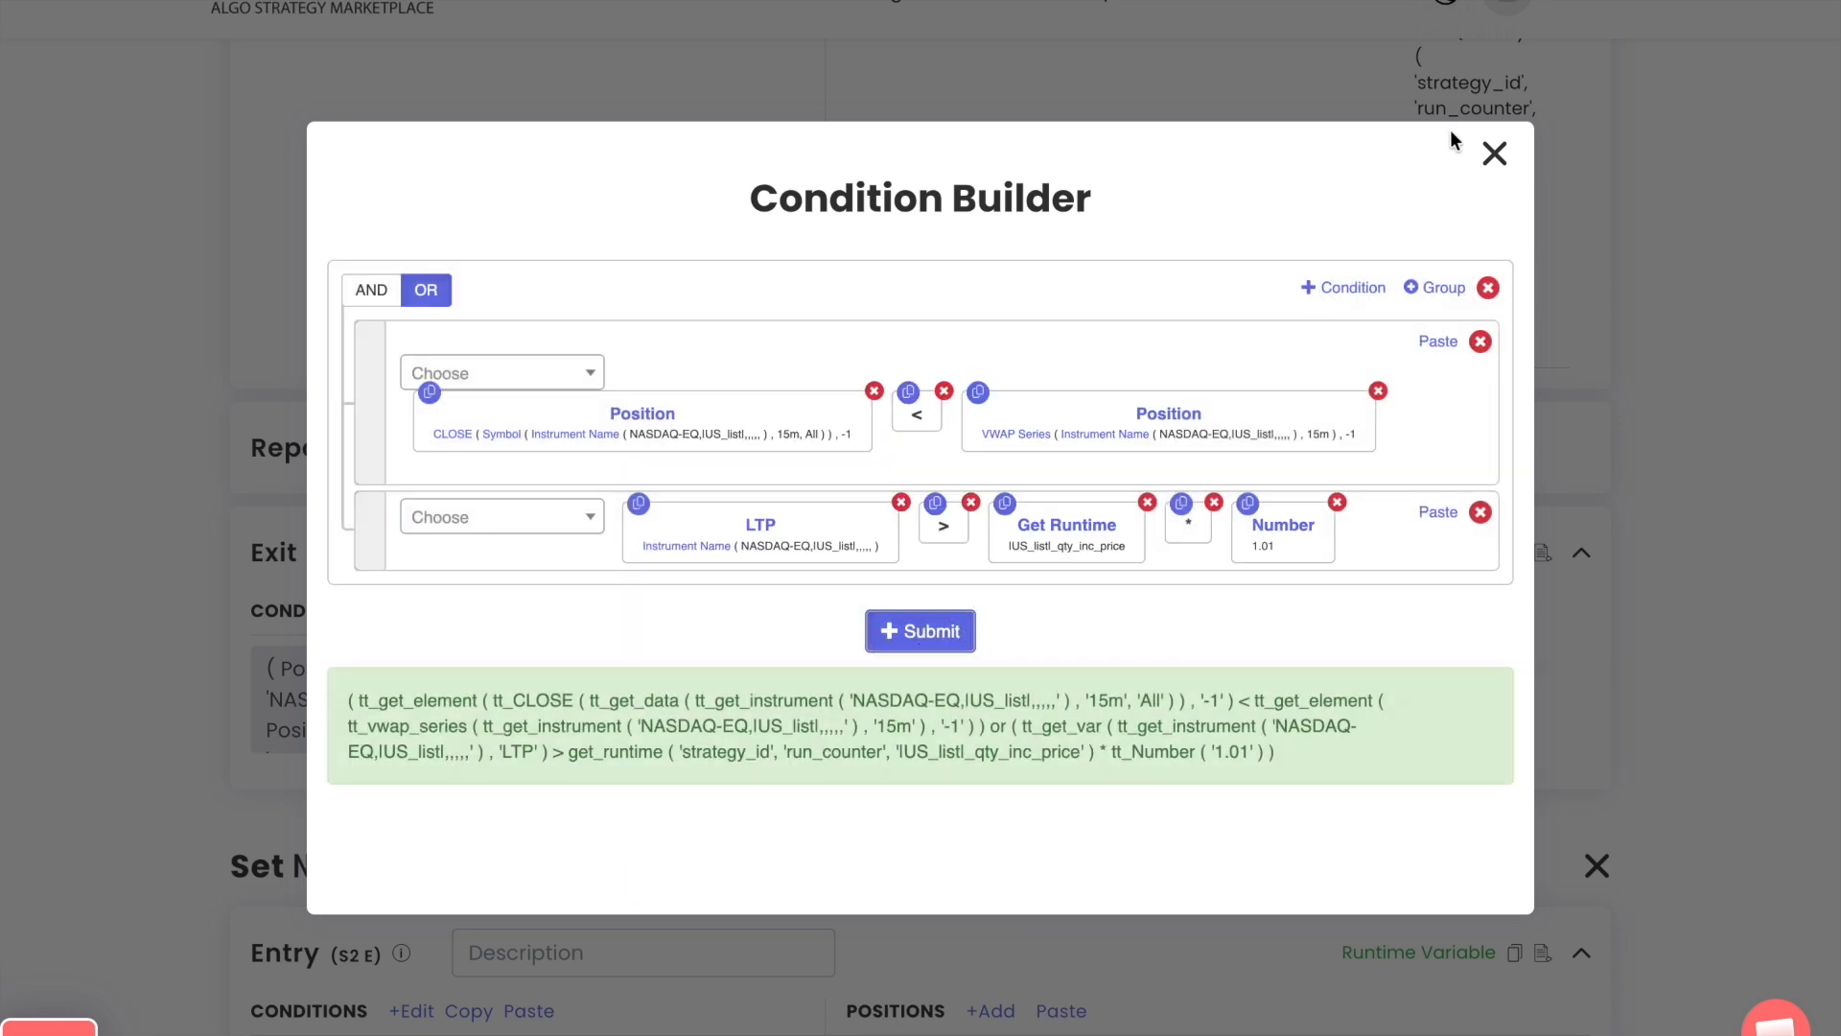
Add a repair block to Set 2 and change its type to Repair Continuous
click(1494, 155)
scroll(1042, 604, down, 5)
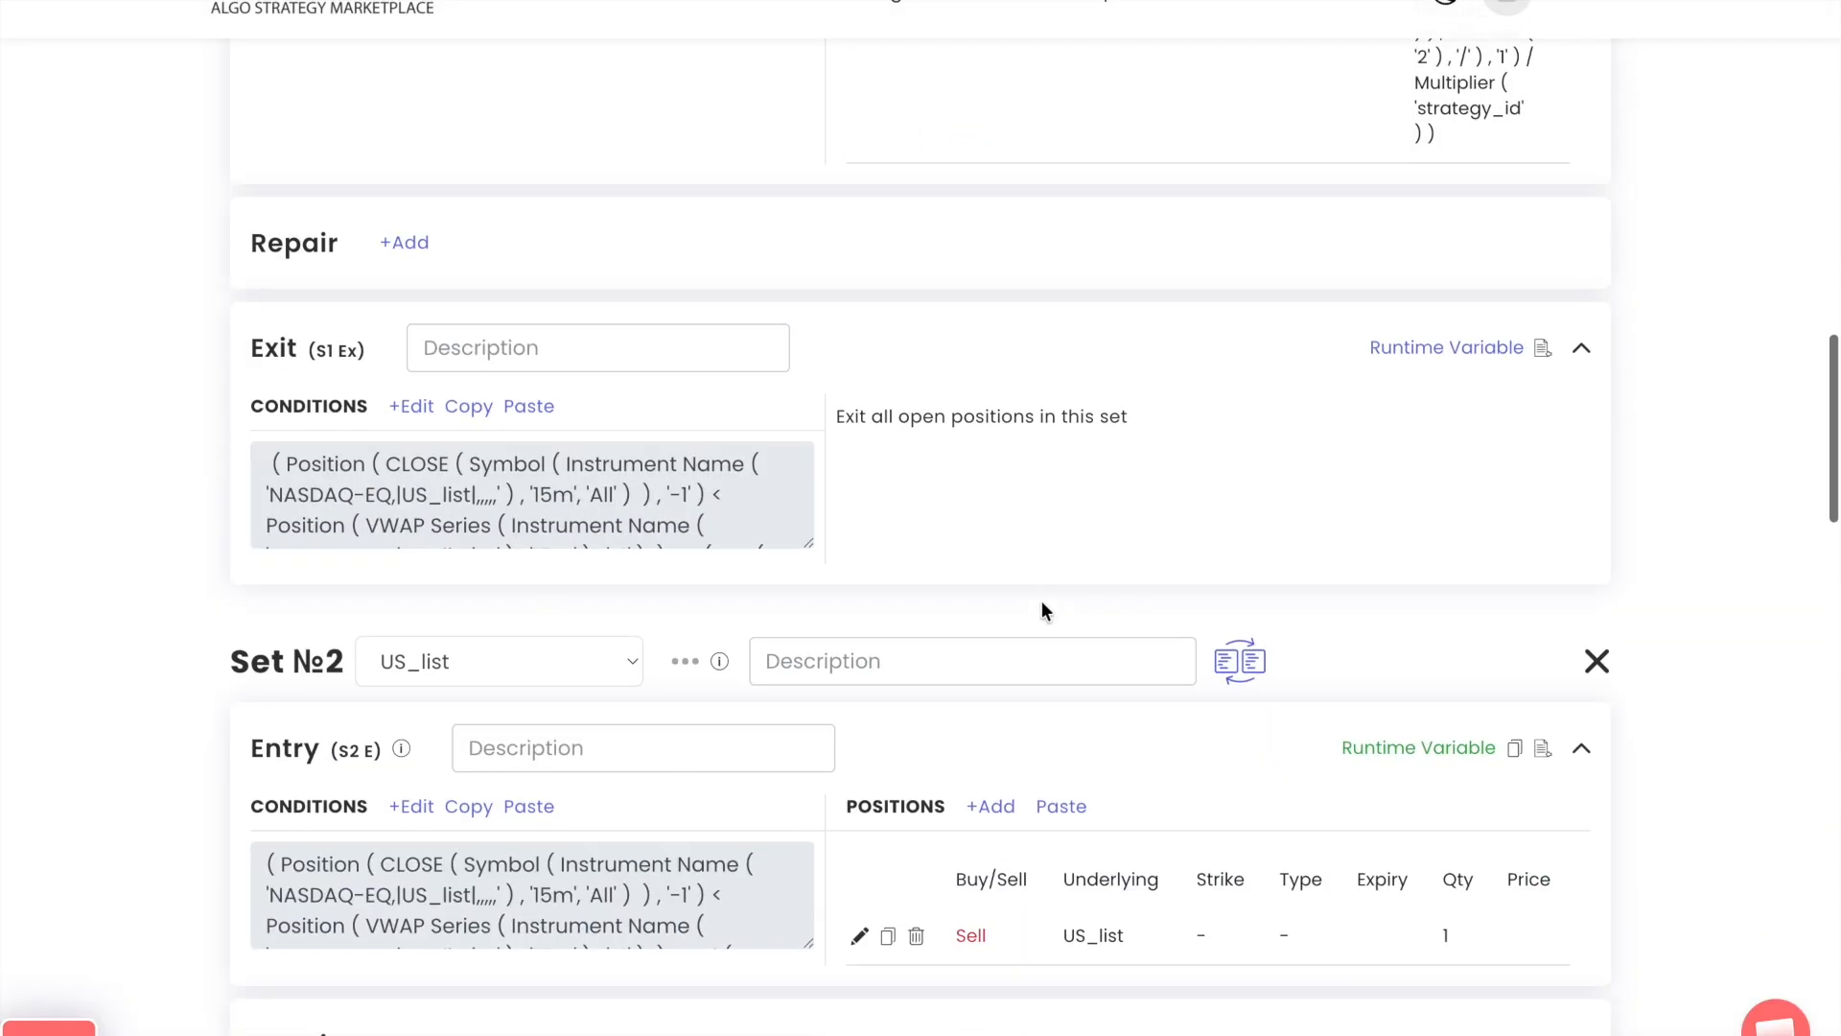
scroll(1042, 611, down, 1)
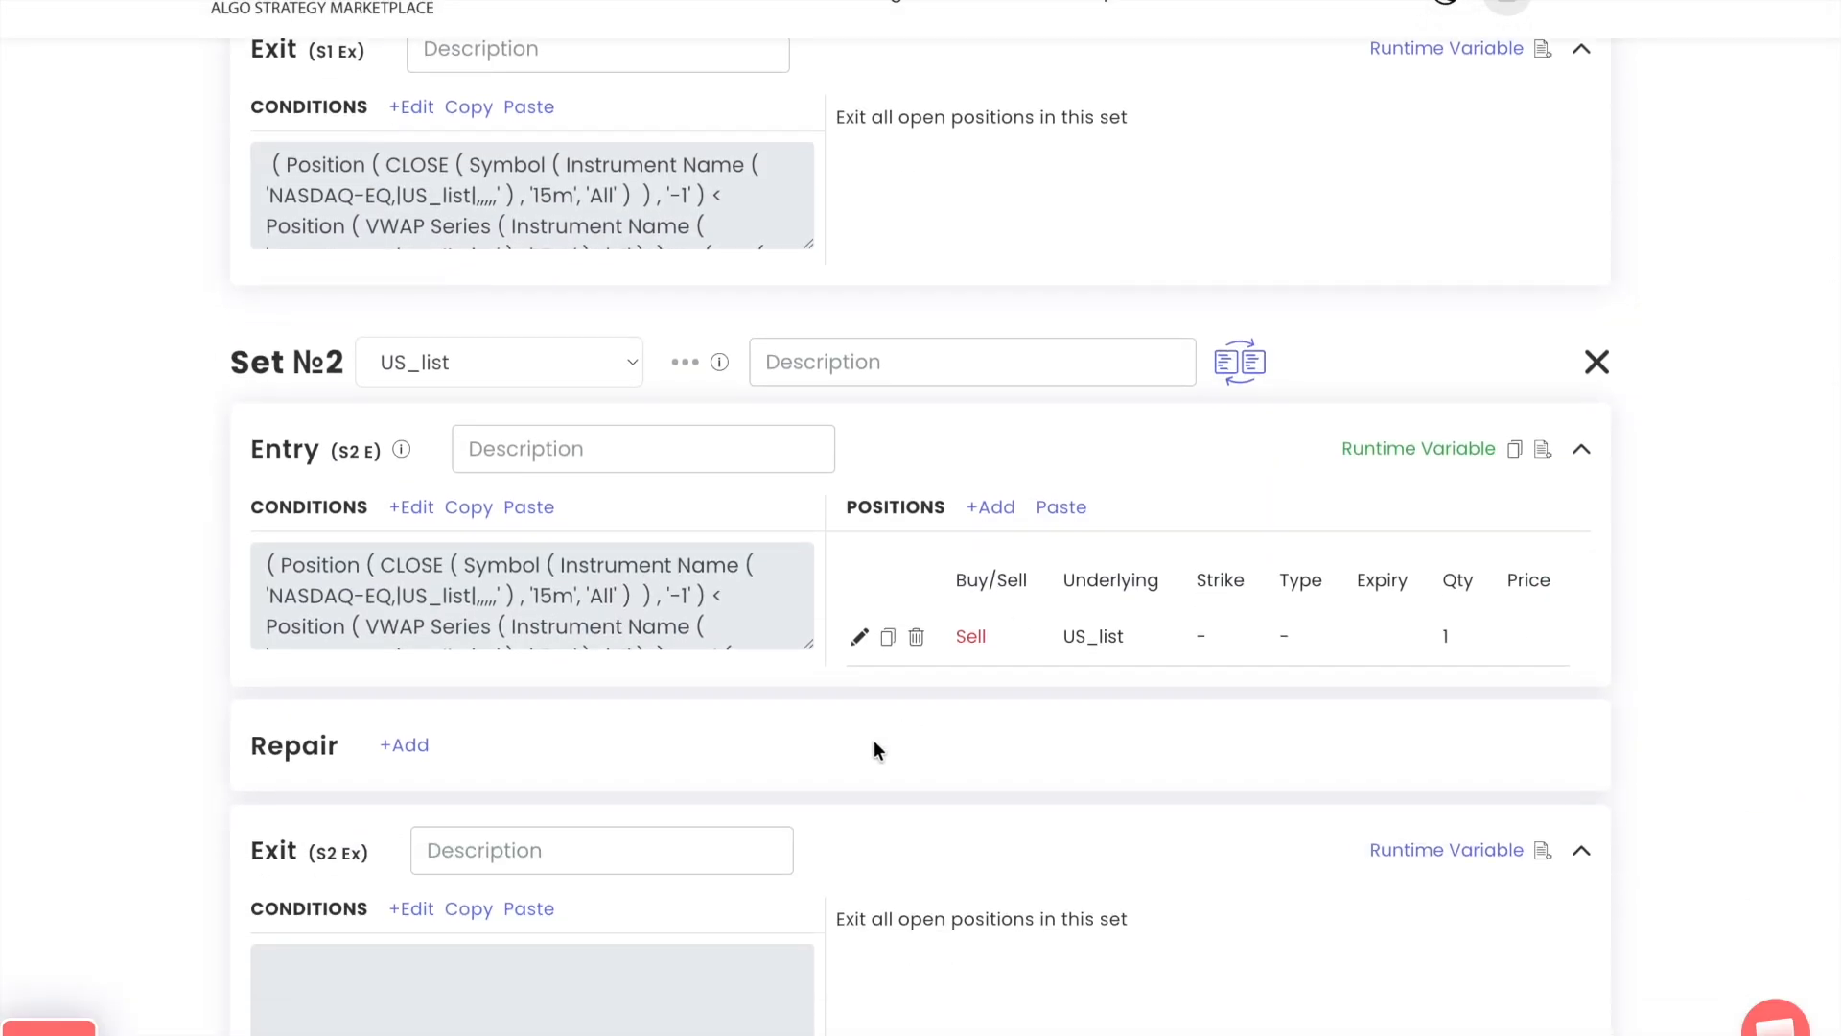
click(427, 755)
click(664, 746)
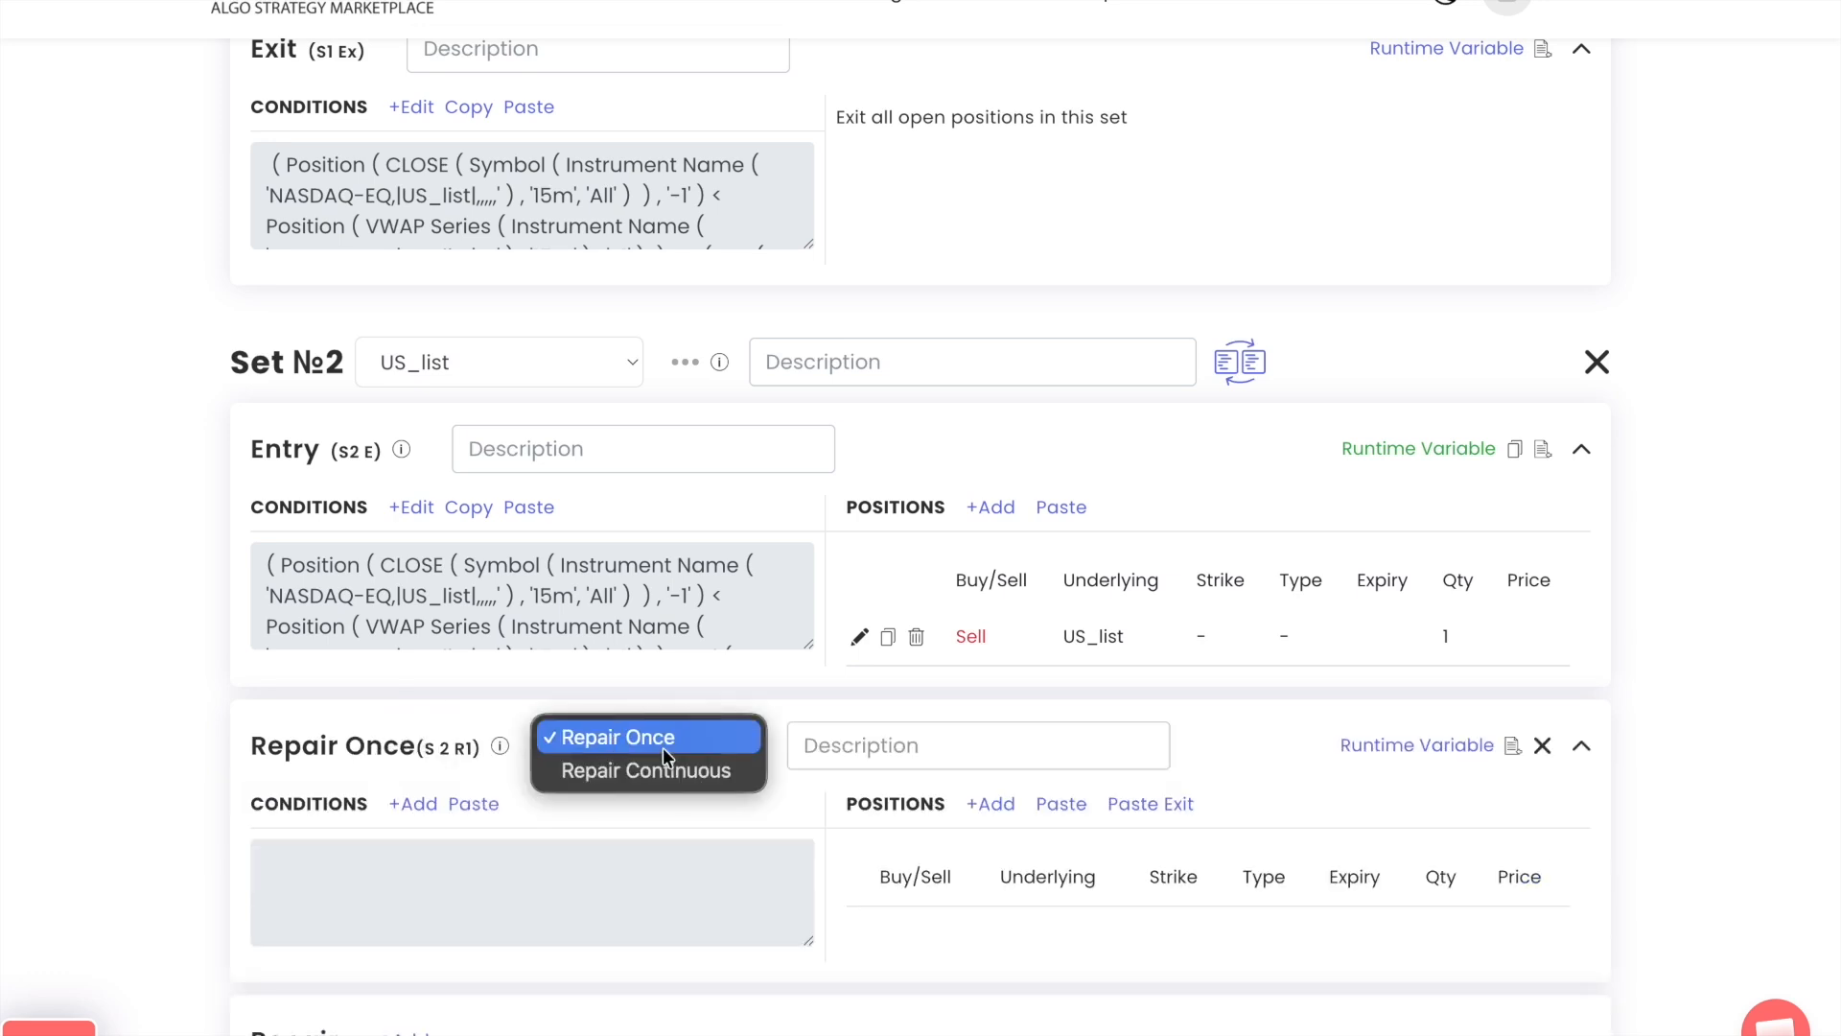
click(666, 769)
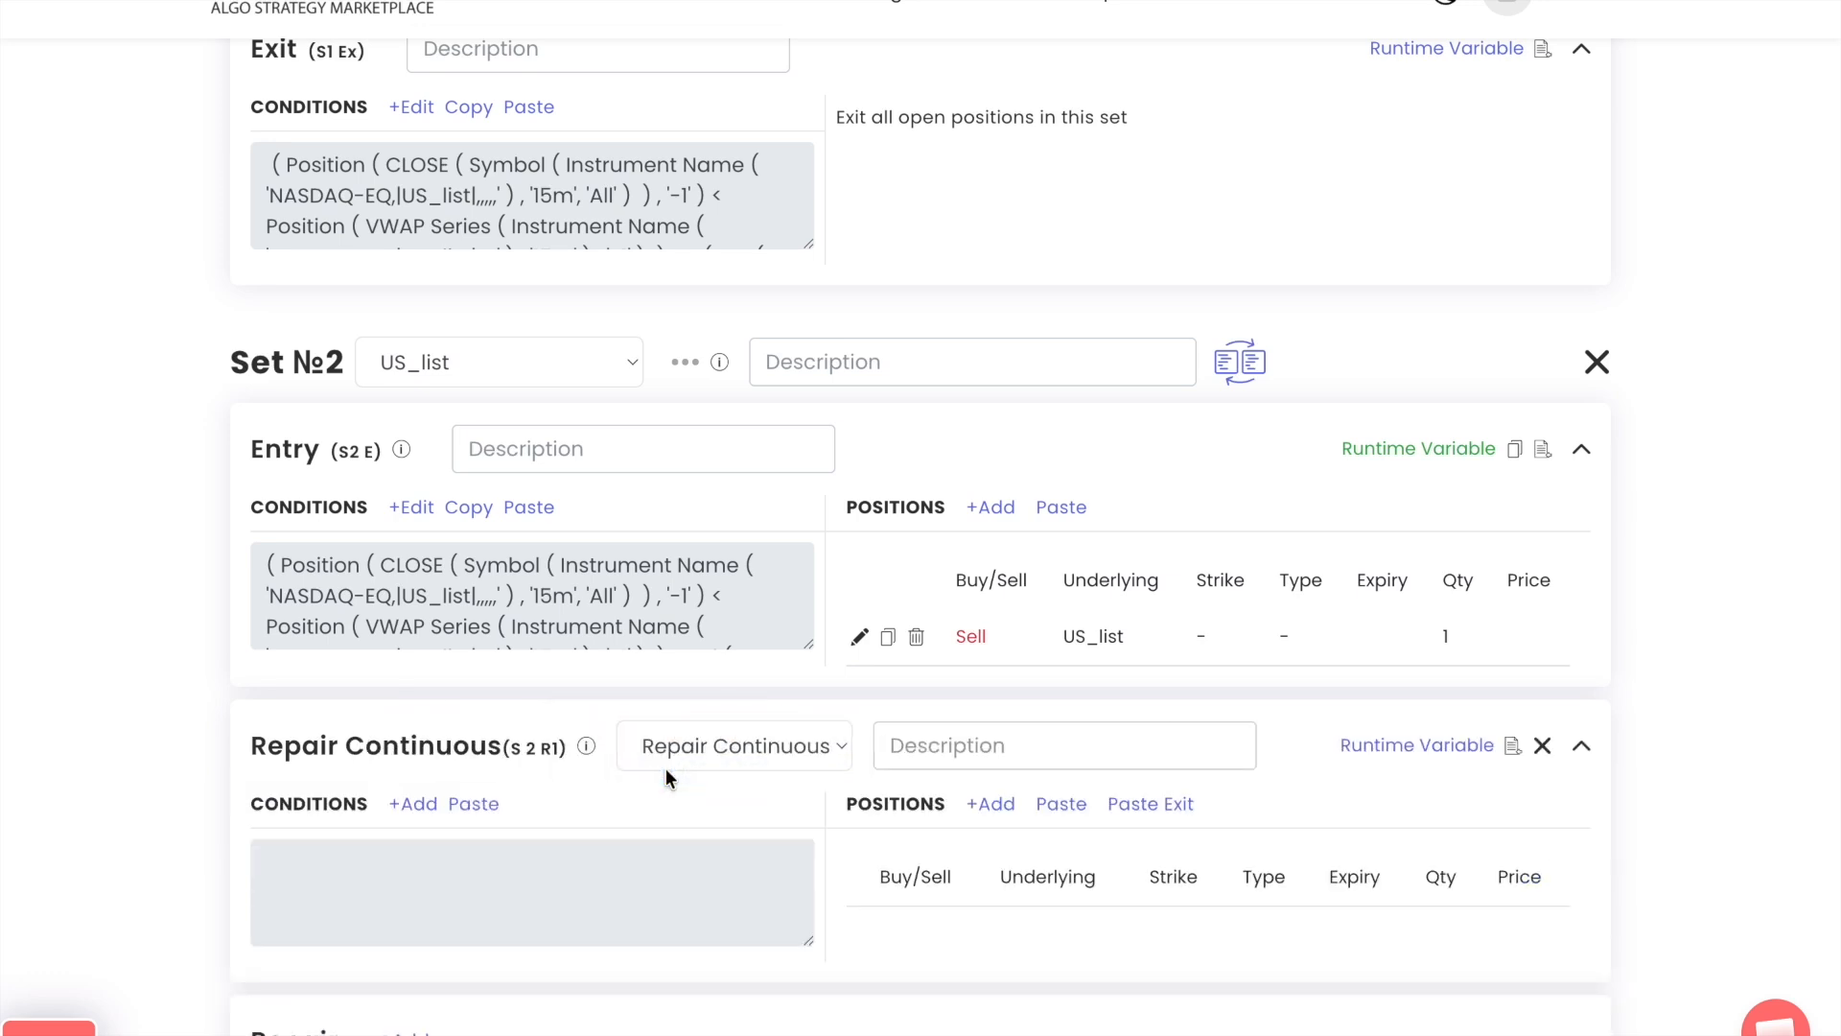
Copy the condition of repair block S 1 R1 into the Set 2 repair block S 2 R1
scroll(666, 768, up, 15)
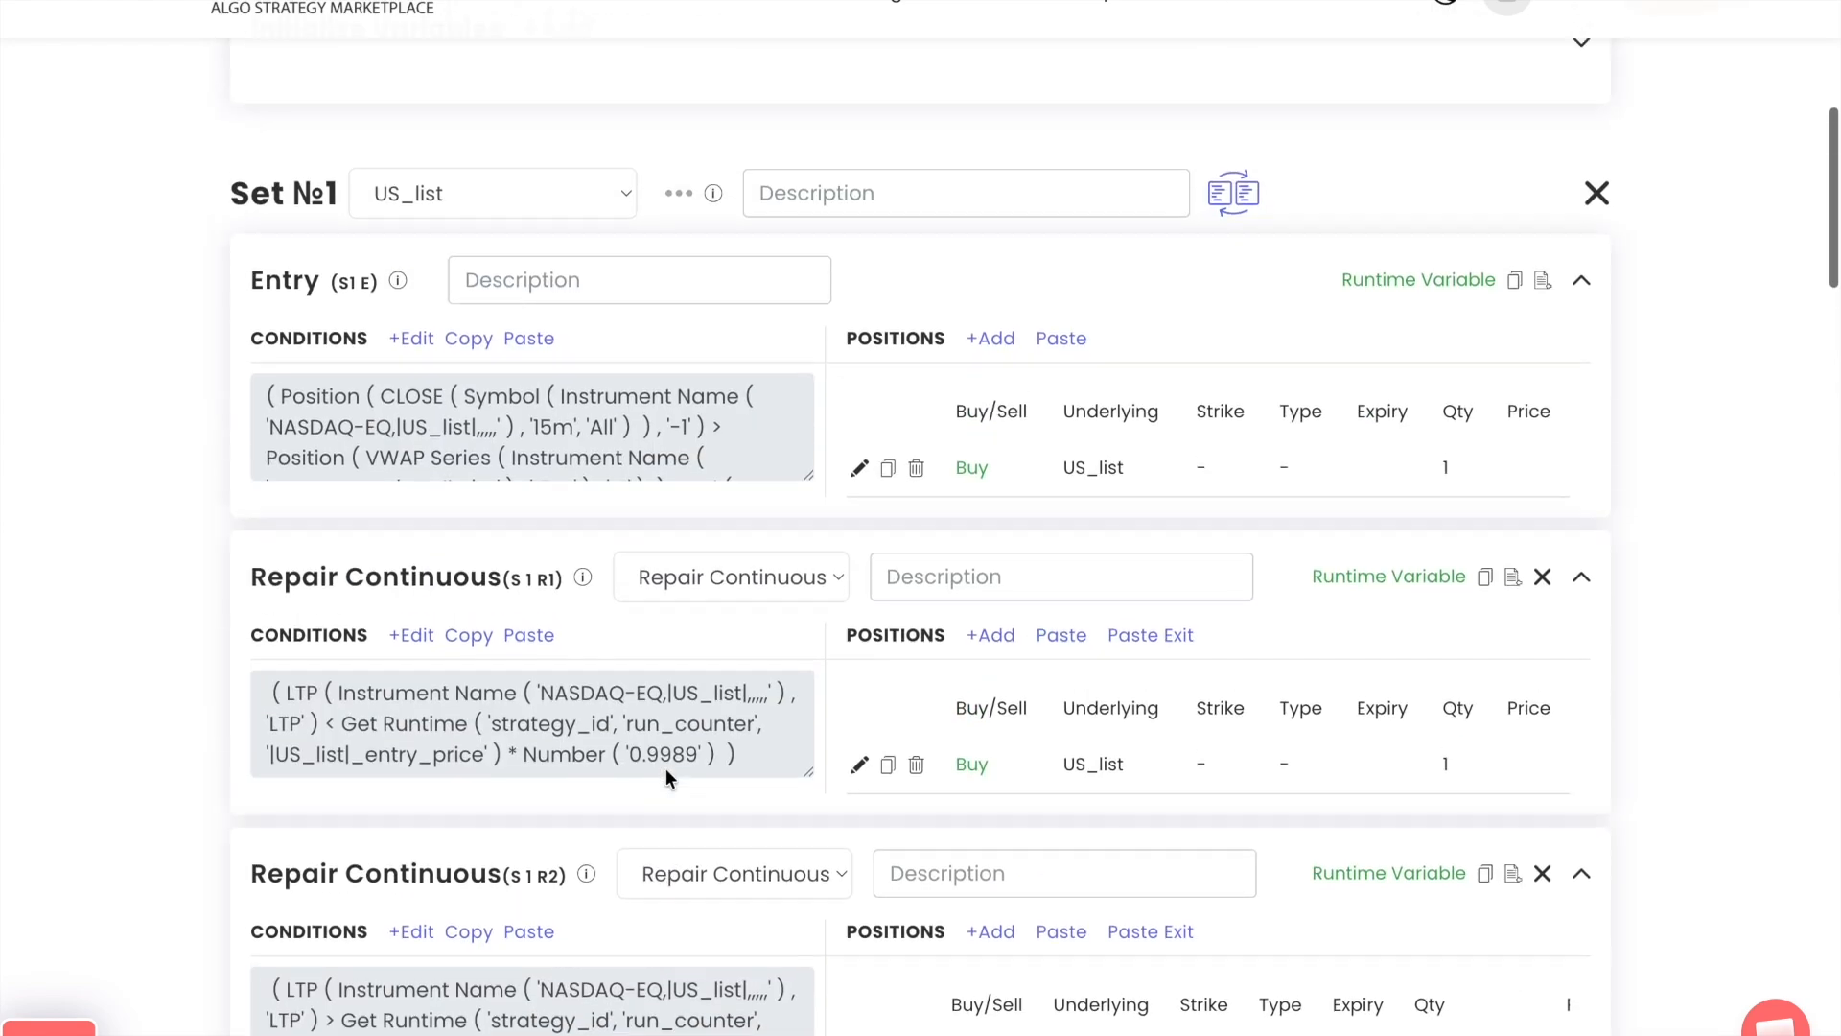
click(470, 656)
scroll(99, 739, down, 15)
click(482, 665)
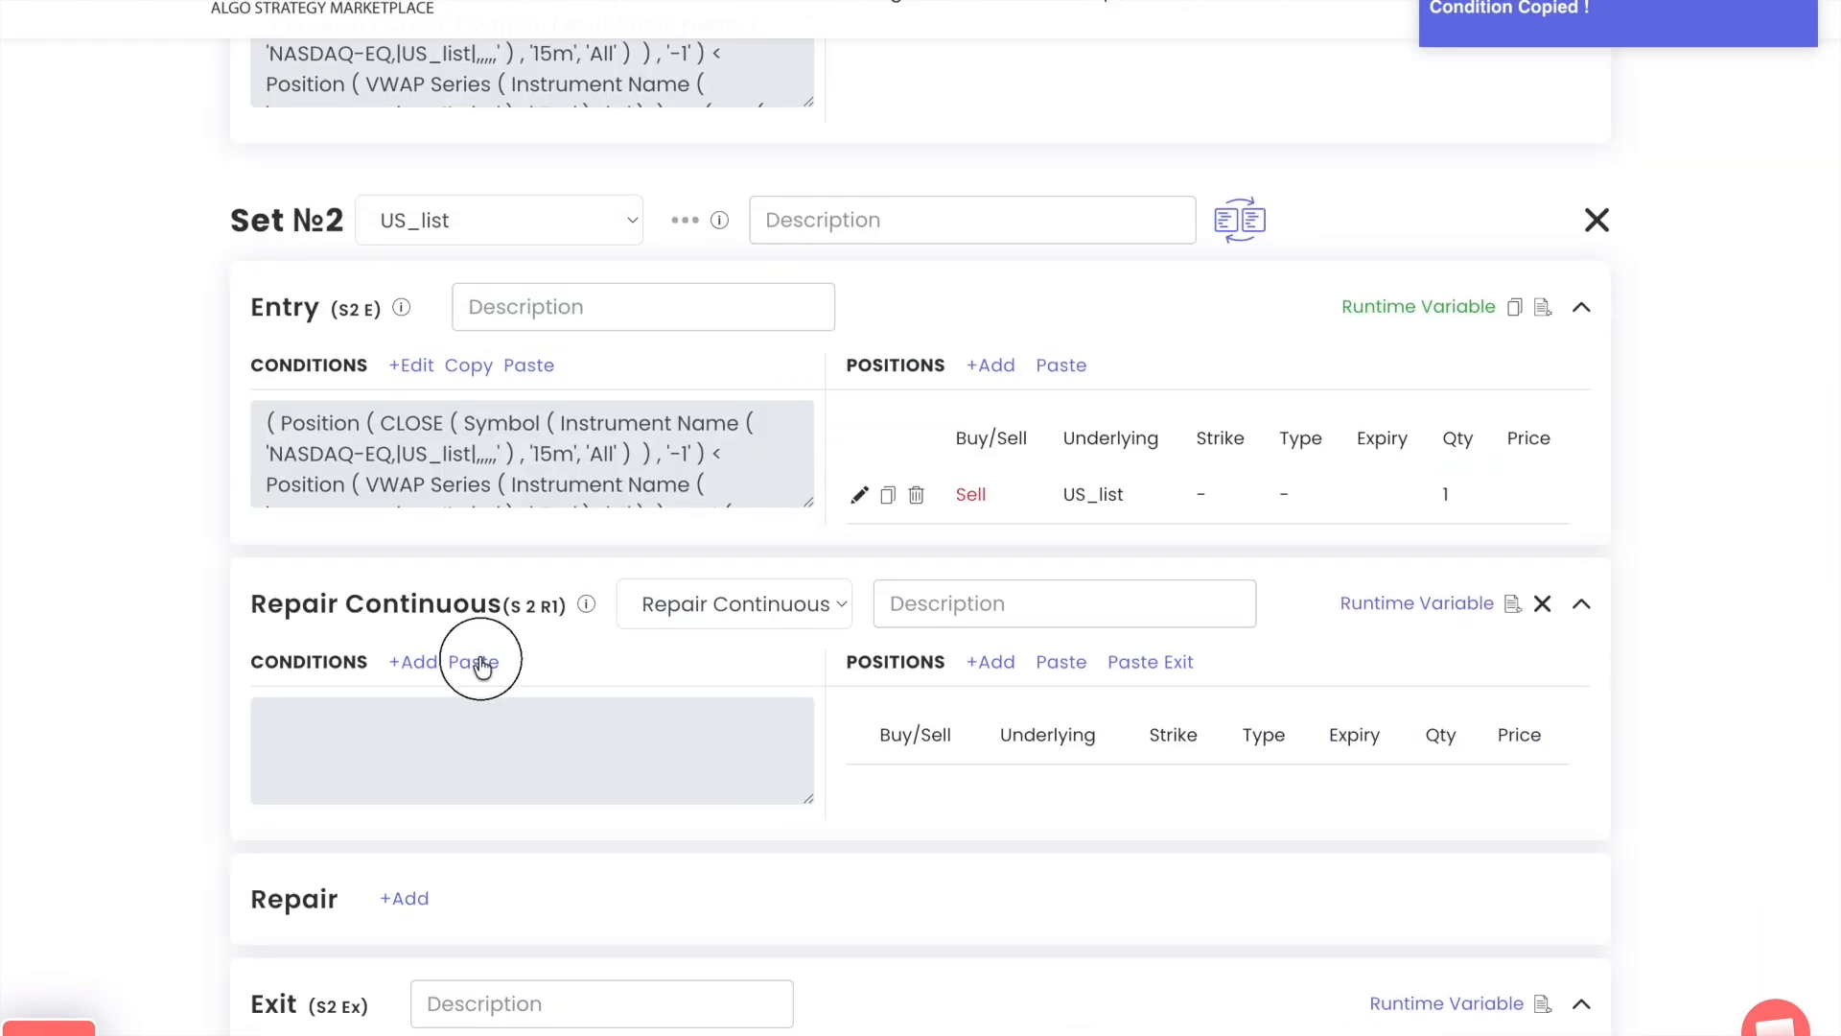
Replace the < operator in the S 2 R1 condition with >, placed between LTP and Get Runtime
click(414, 664)
click(970, 332)
click(592, 351)
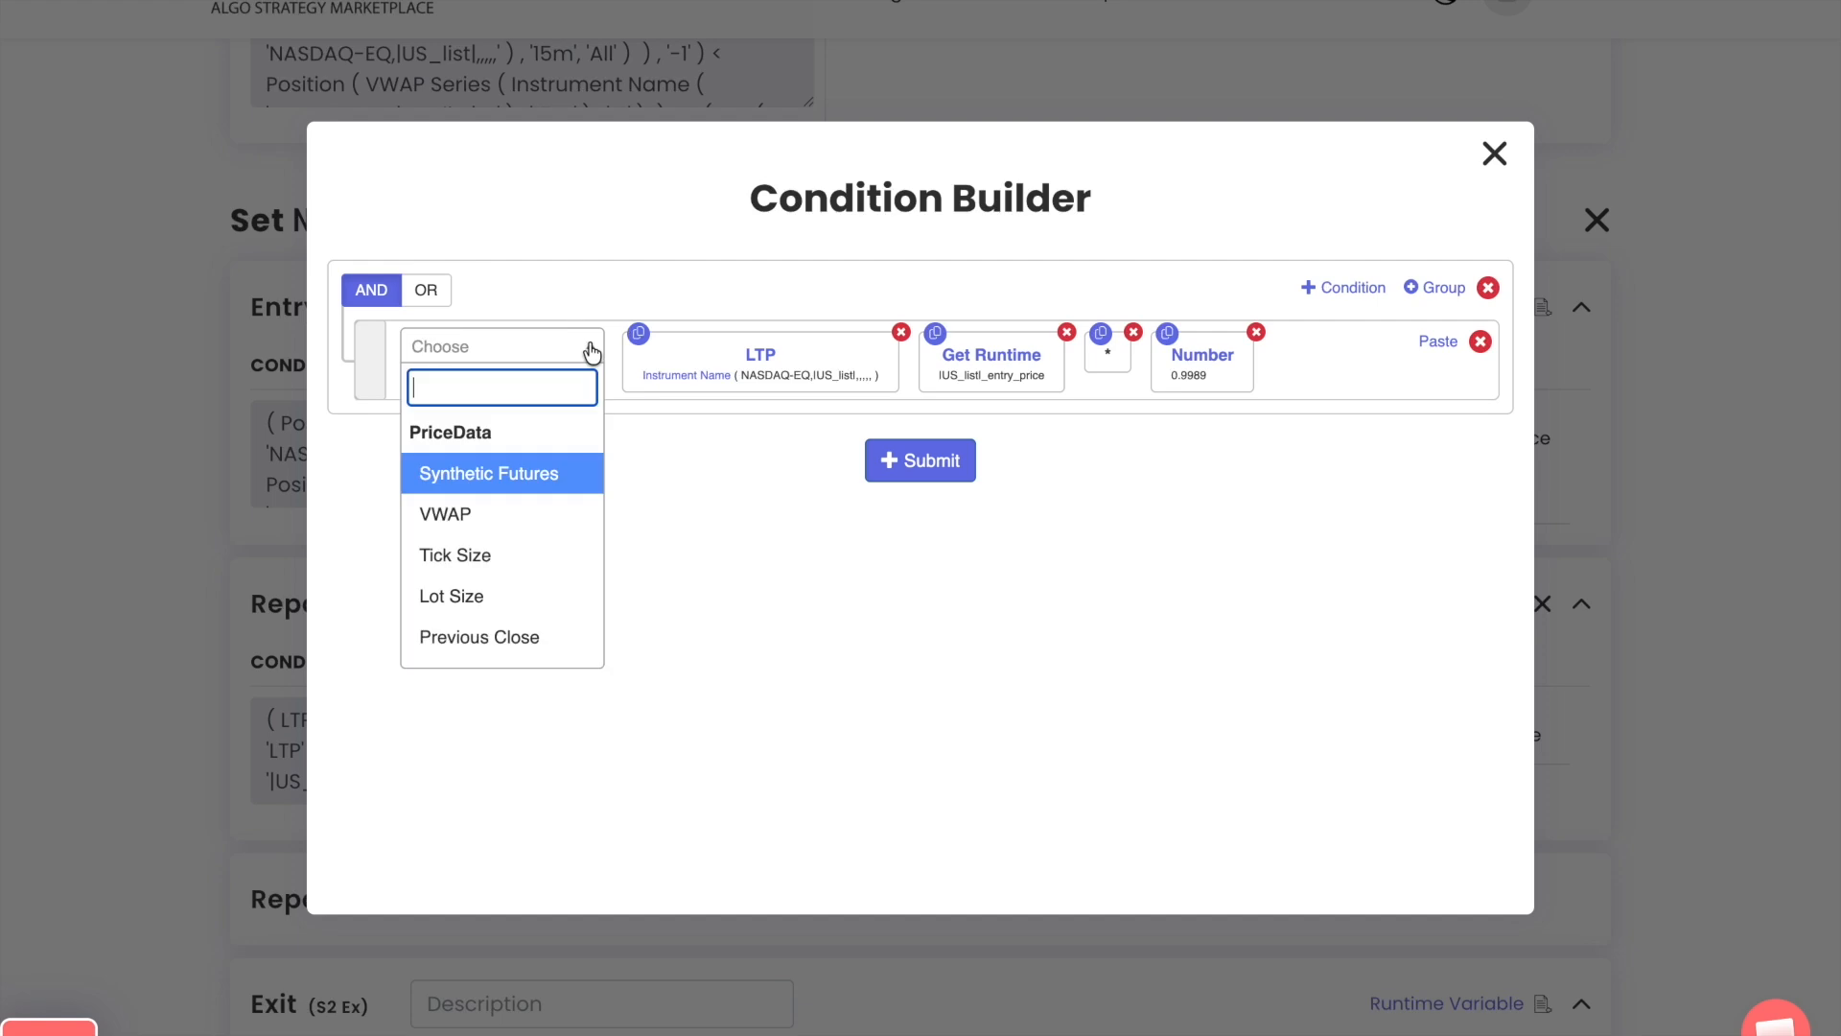
text(>)
key(Return)
drag(1312, 364, 952, 357)
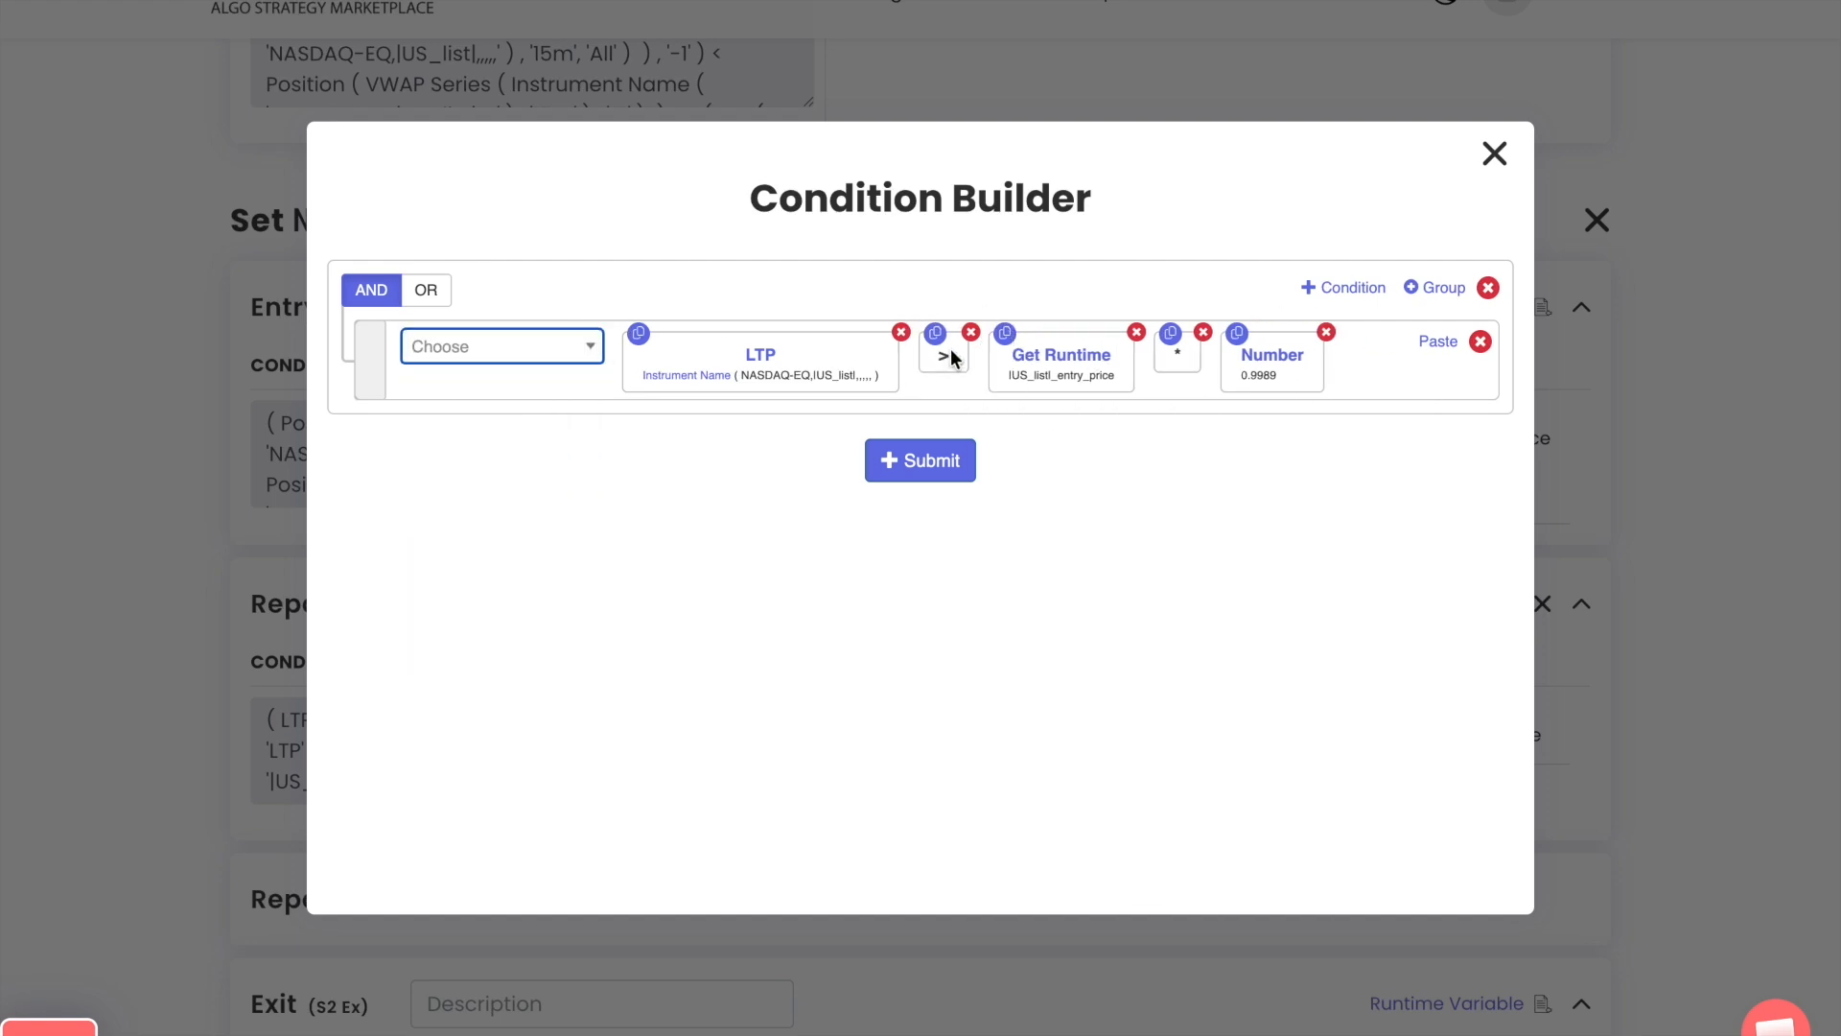
Set the Number in the S 2 R1 condition to 1.0011, submit it, and copy Set 2's Entry Sell position into the block
click(1285, 369)
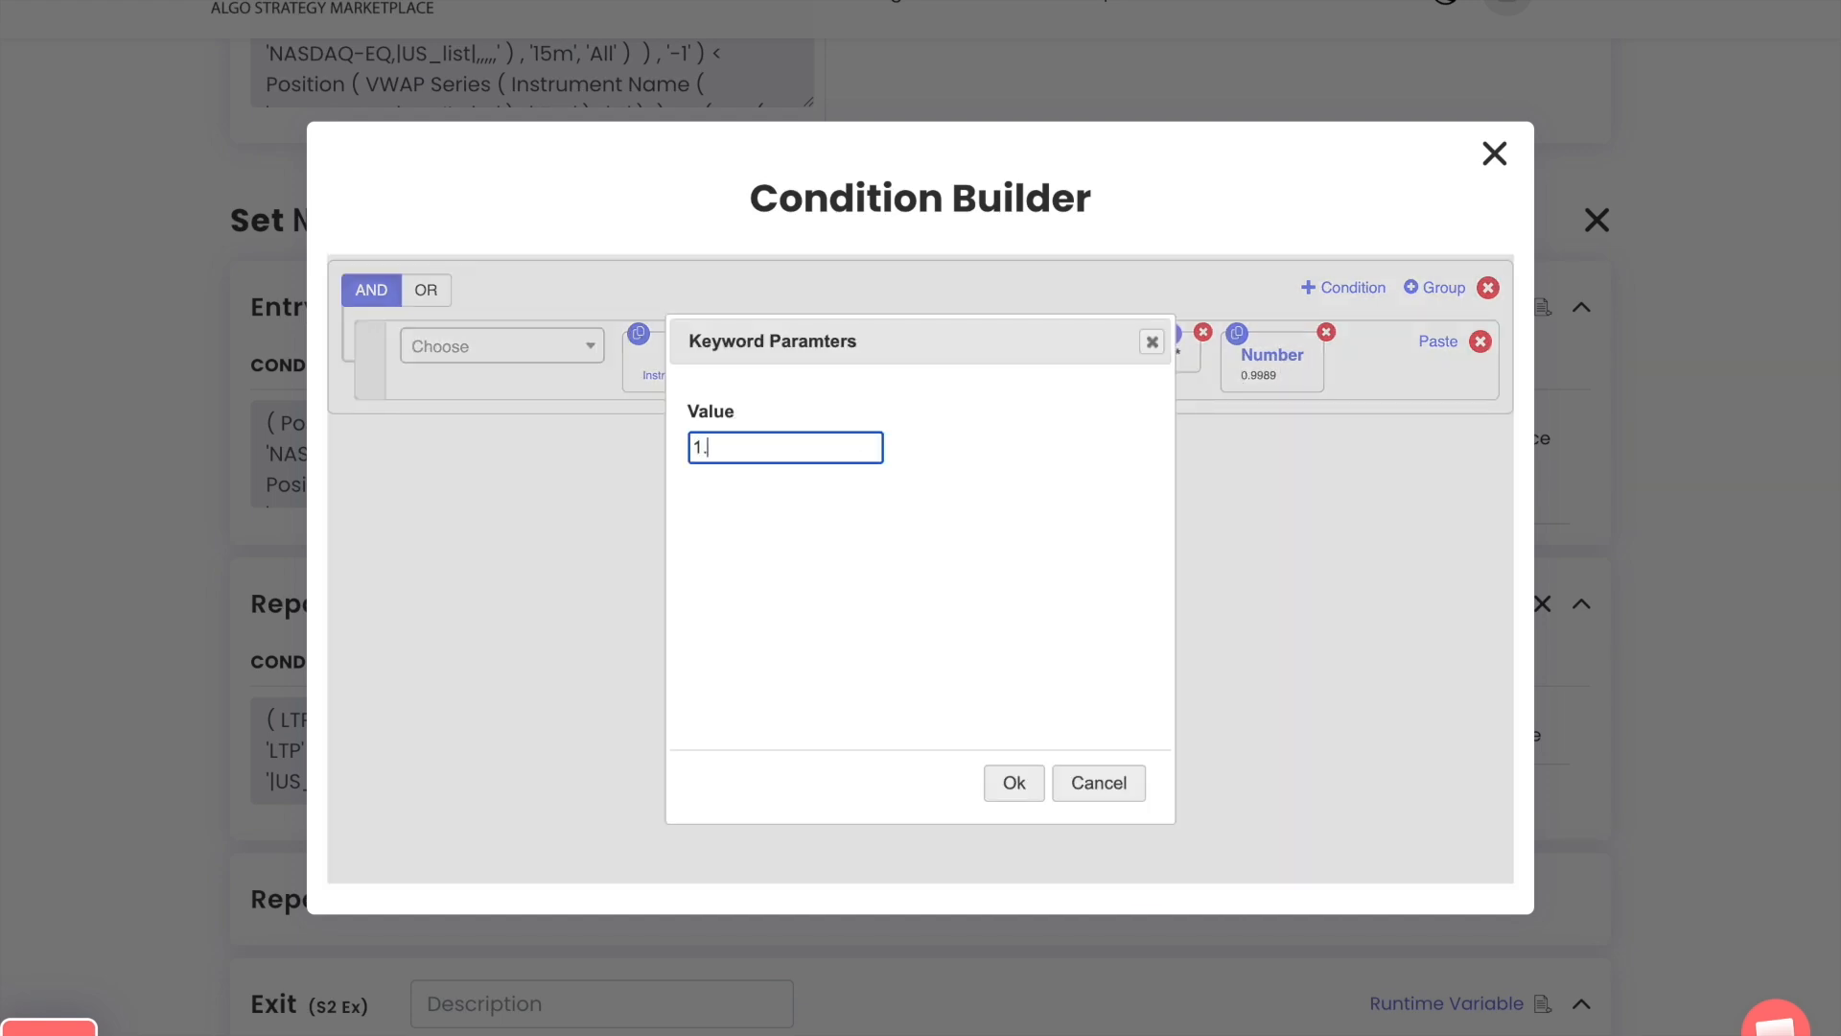
text(1.0011)
key(Return)
click(938, 451)
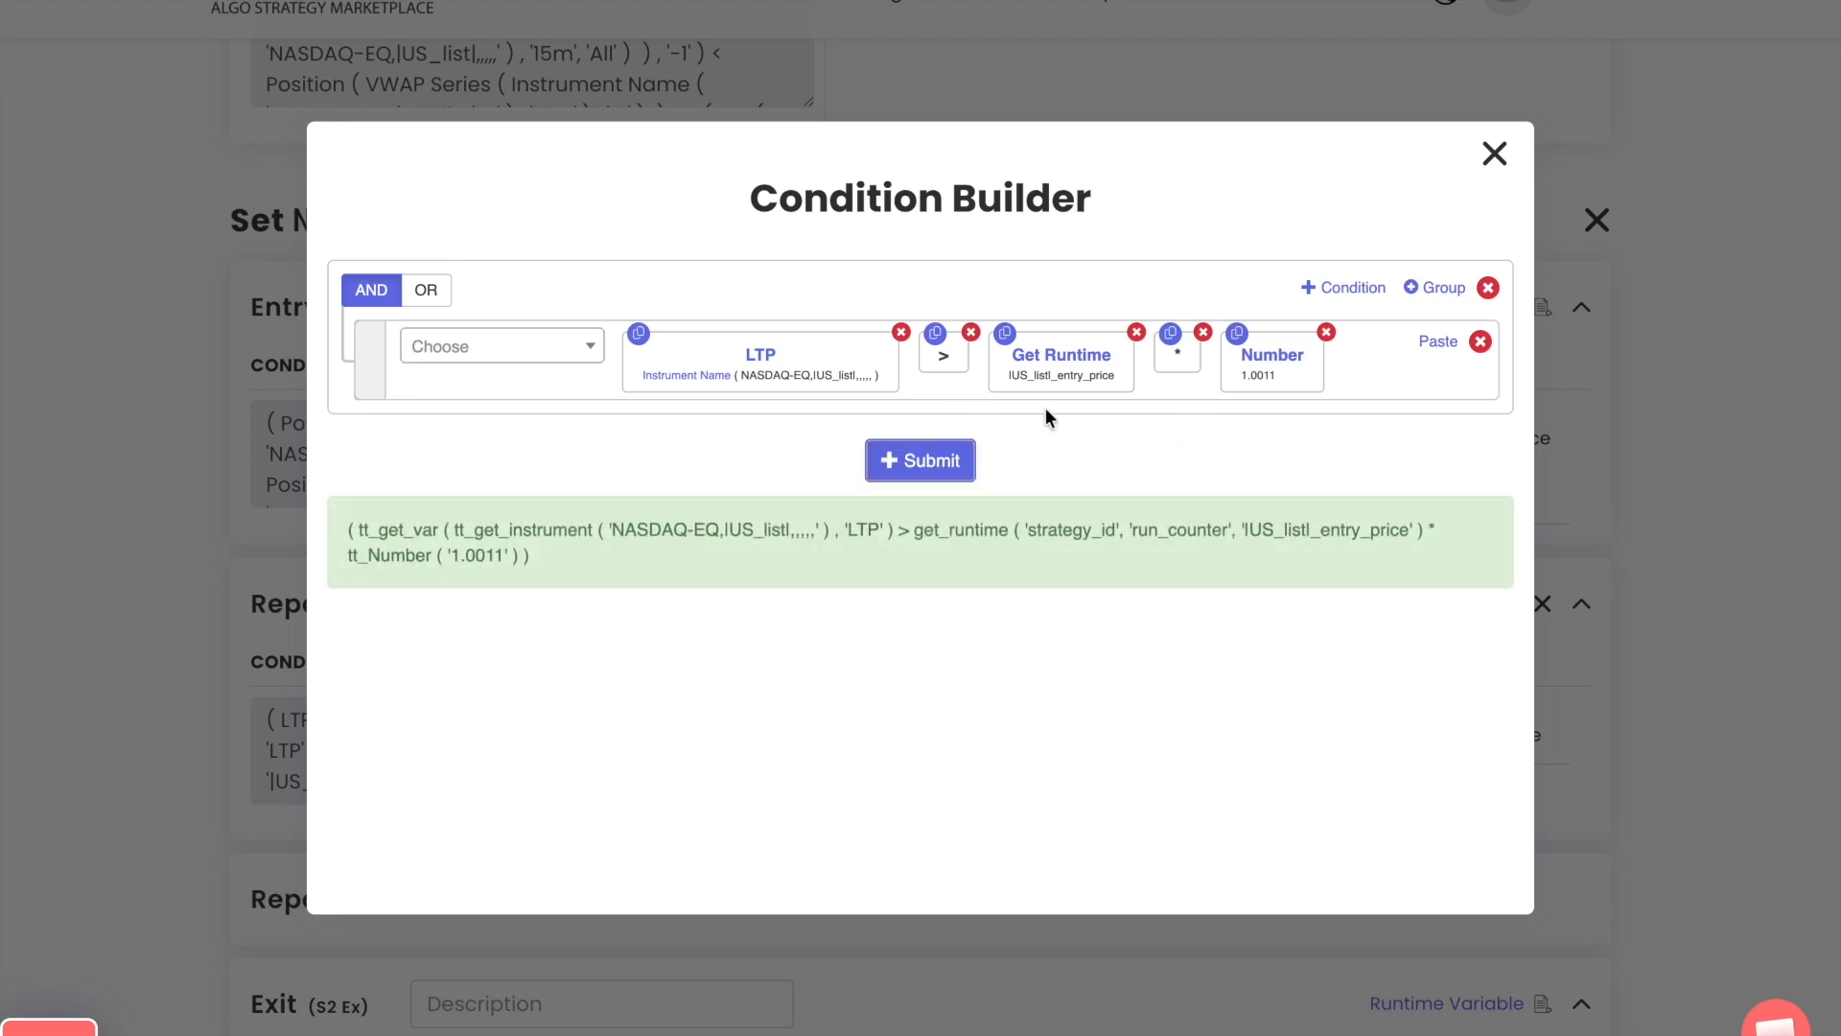
click(888, 494)
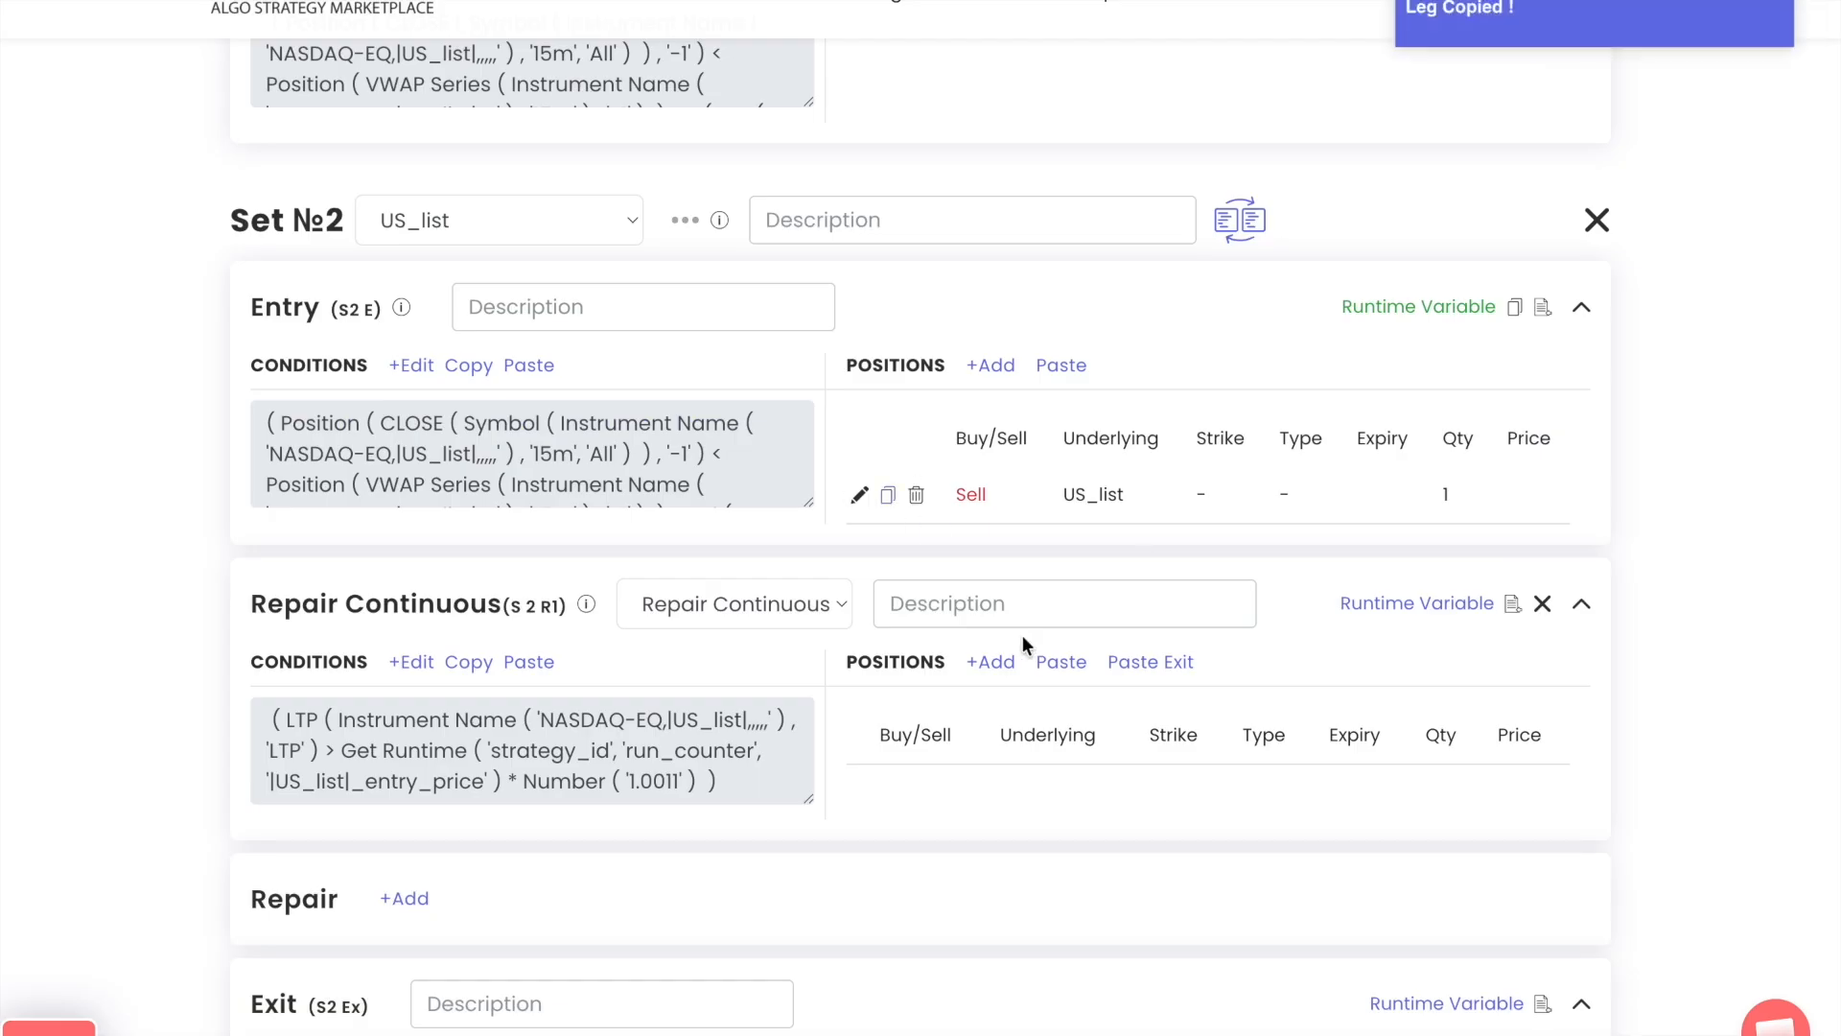
click(1062, 661)
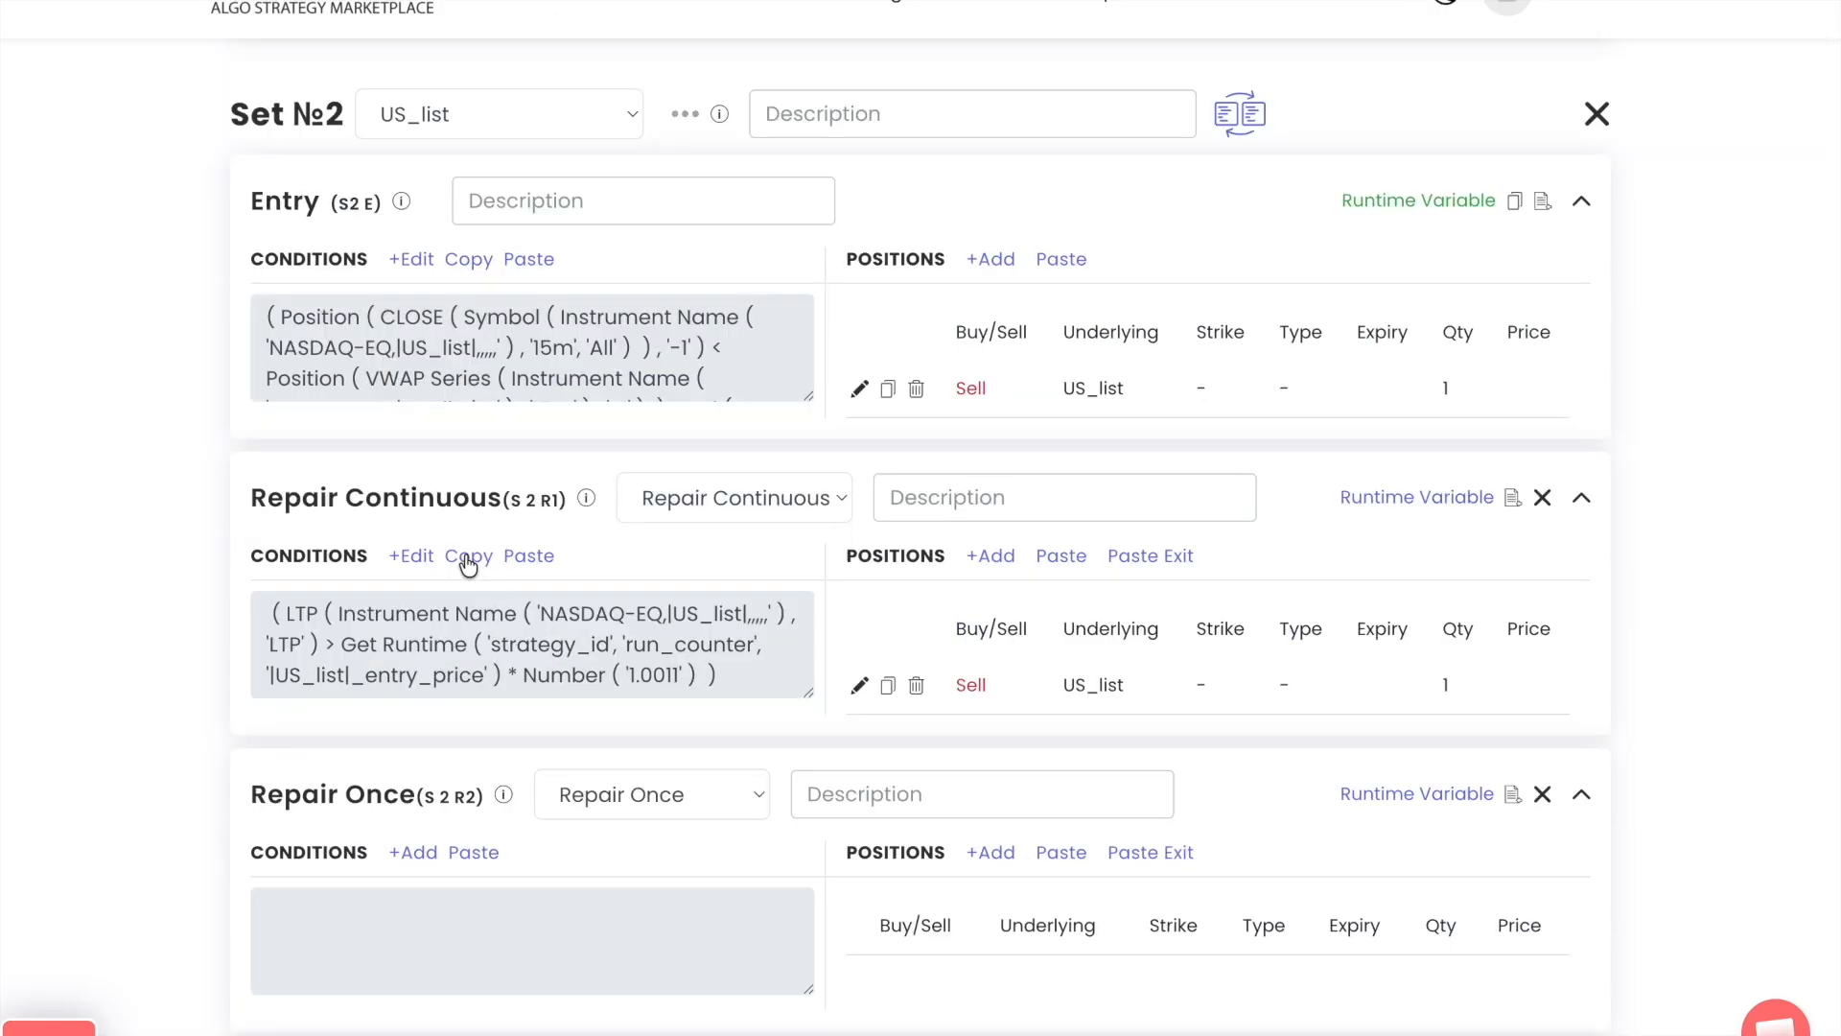
Add a second repair block to Set 2 containing a copy of the S 2 R1 condition
click(467, 557)
click(473, 853)
scroll(473, 857, down, 2)
Replace the > operator in the S 2 R2 condition with <, placed between LTP and Get Runtime
click(417, 628)
click(965, 333)
click(566, 348)
text(<)
key(Return)
drag(1299, 353, 950, 367)
Set the Number in the S 2 R2 condition to 0.995 and submit the condition
click(1292, 369)
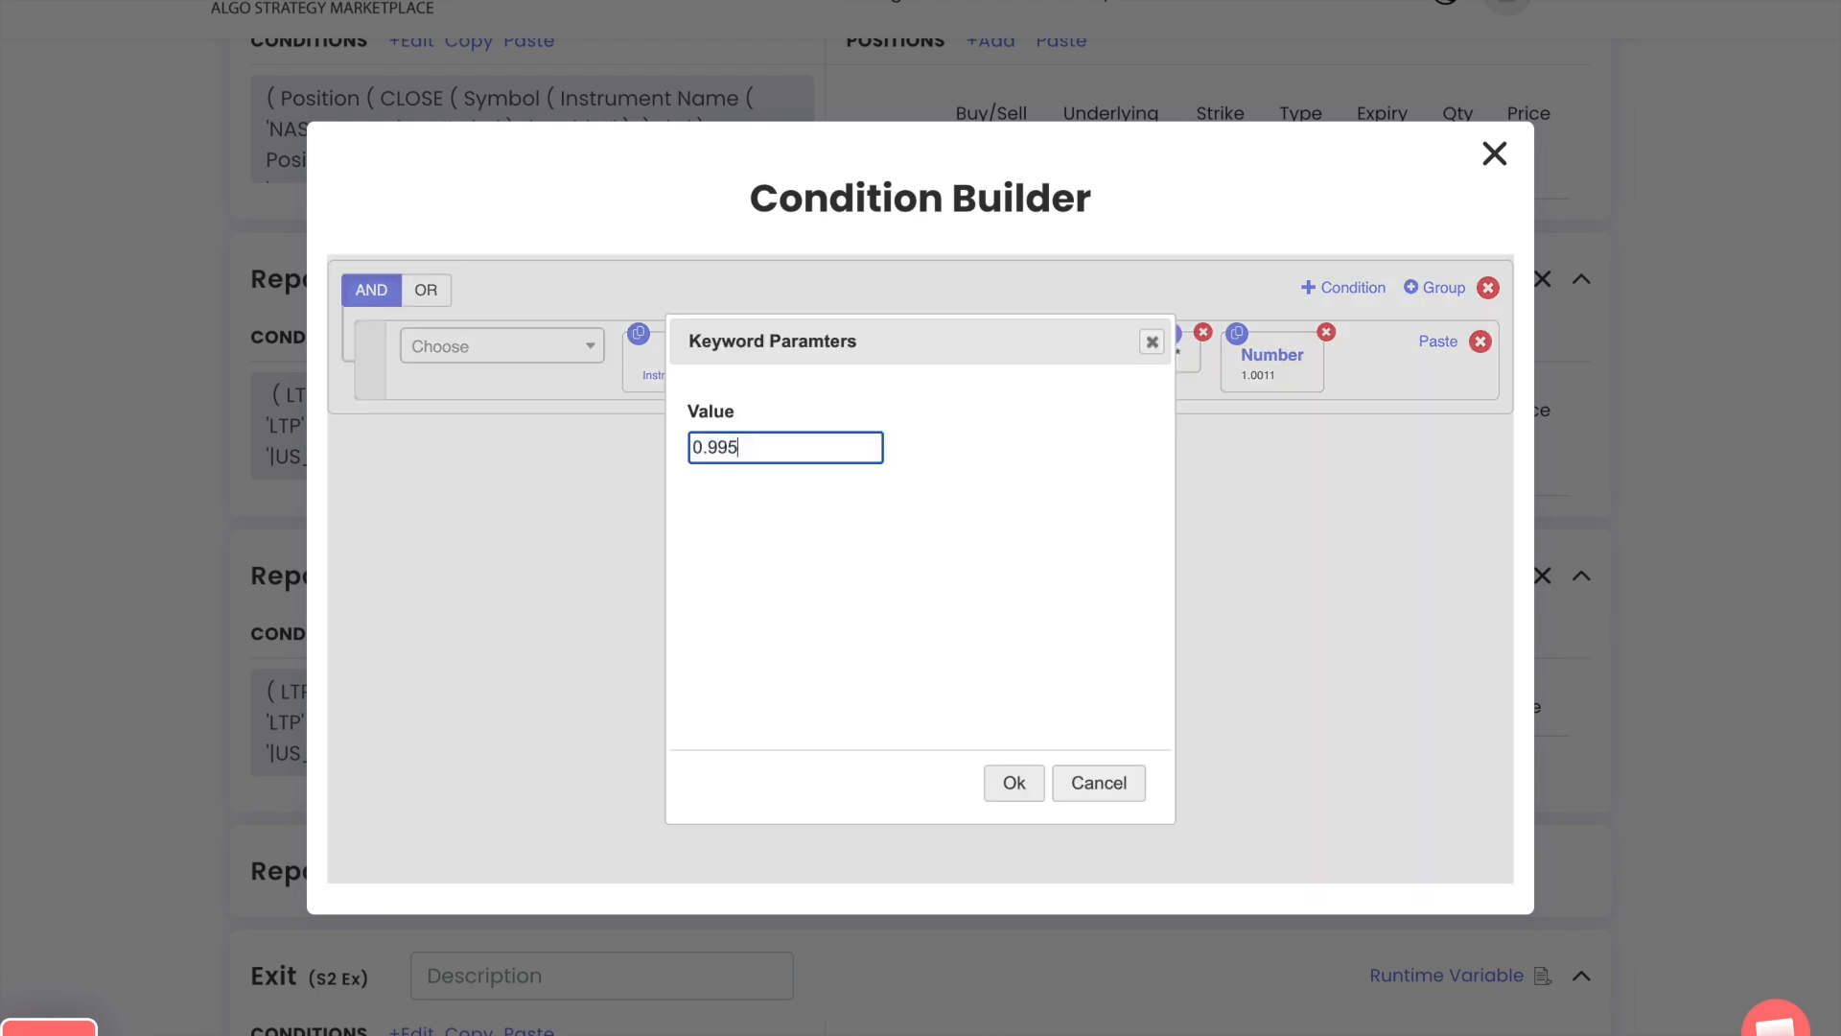
text(0.995)
click(1014, 782)
click(920, 460)
click(1494, 153)
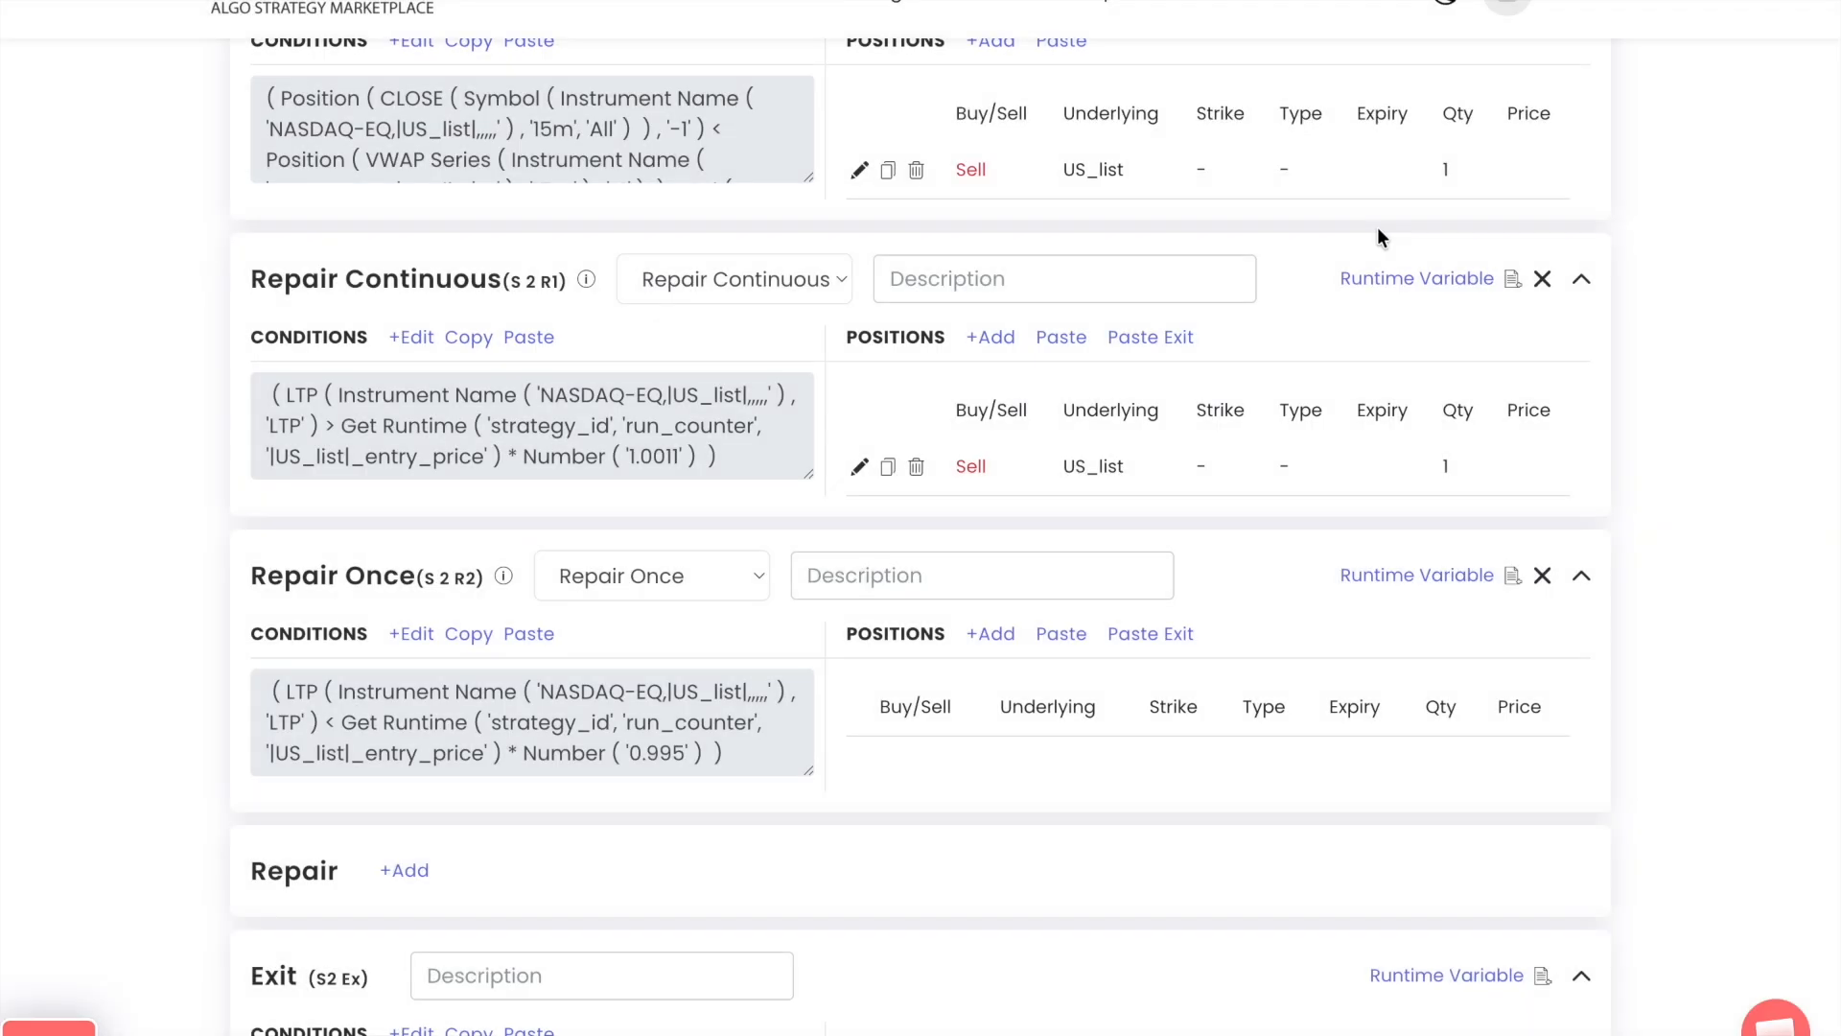
Copy the Buy position with the formula quantity from S 1 R2 into the positions of S 2 R2
scroll(942, 654, up, 15)
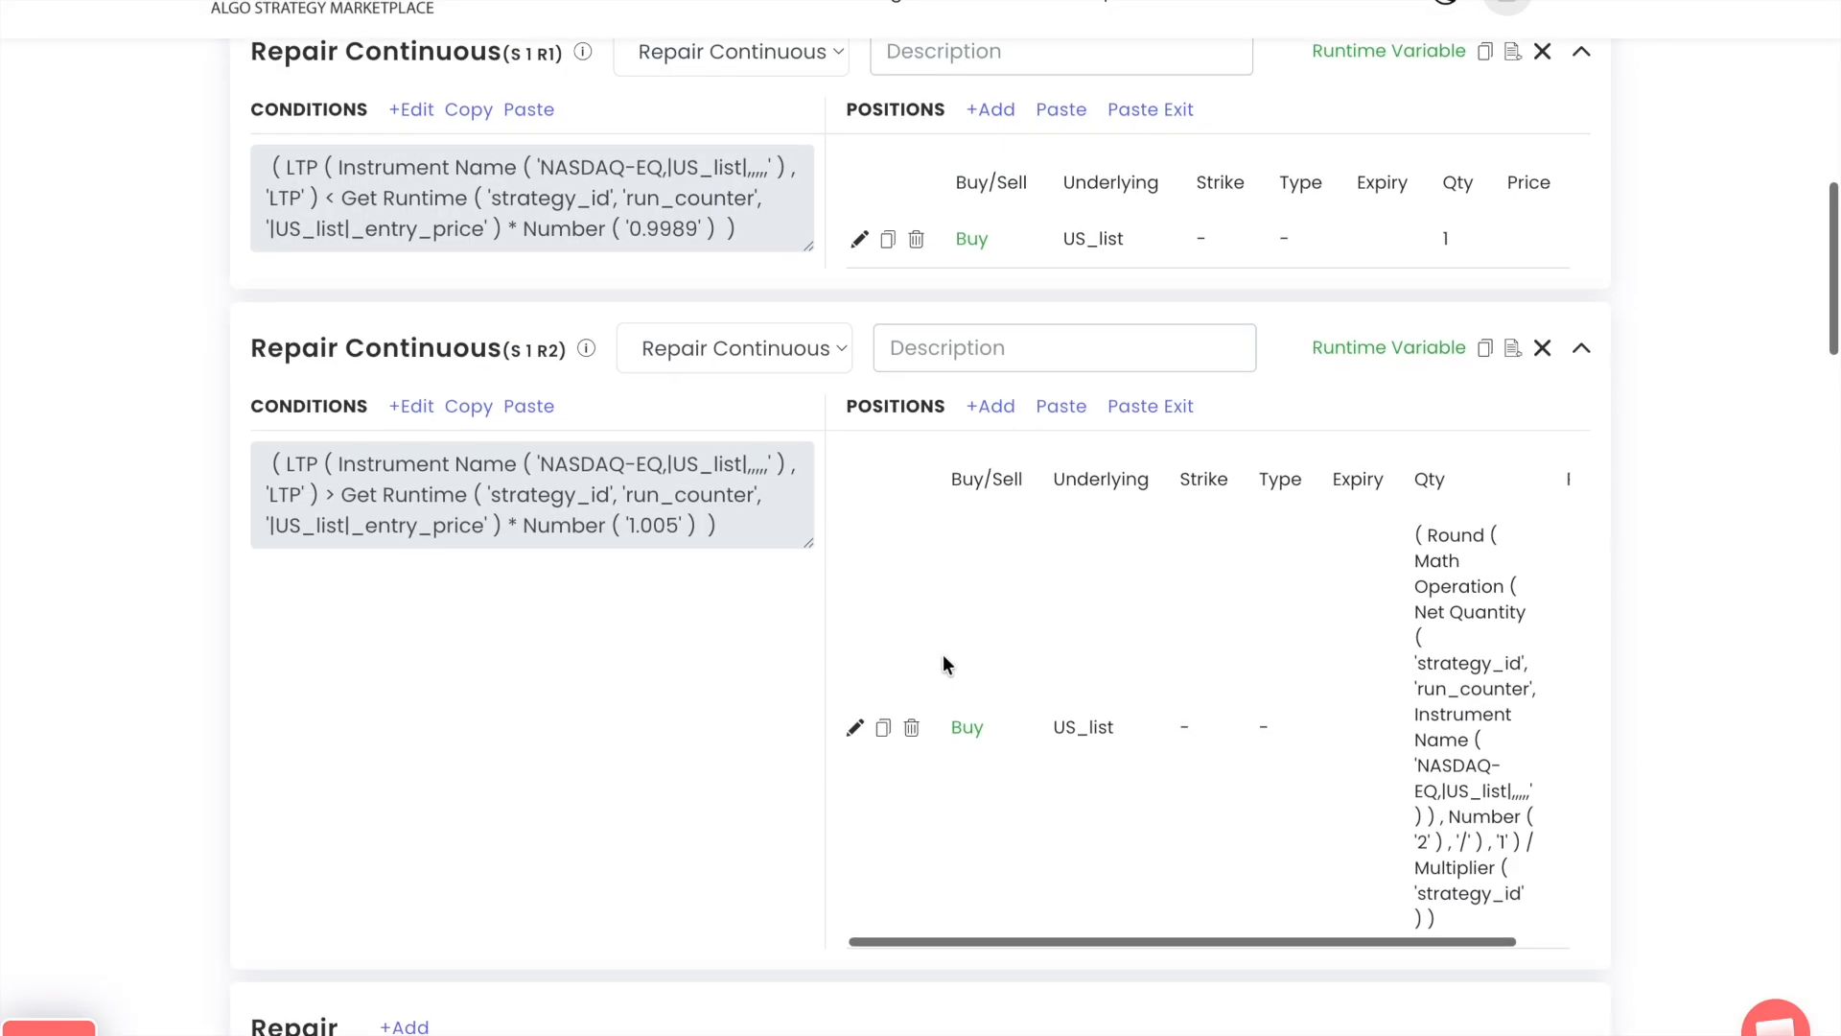
click(883, 731)
scroll(1155, 753, down, 10)
scroll(1154, 752, down, 6)
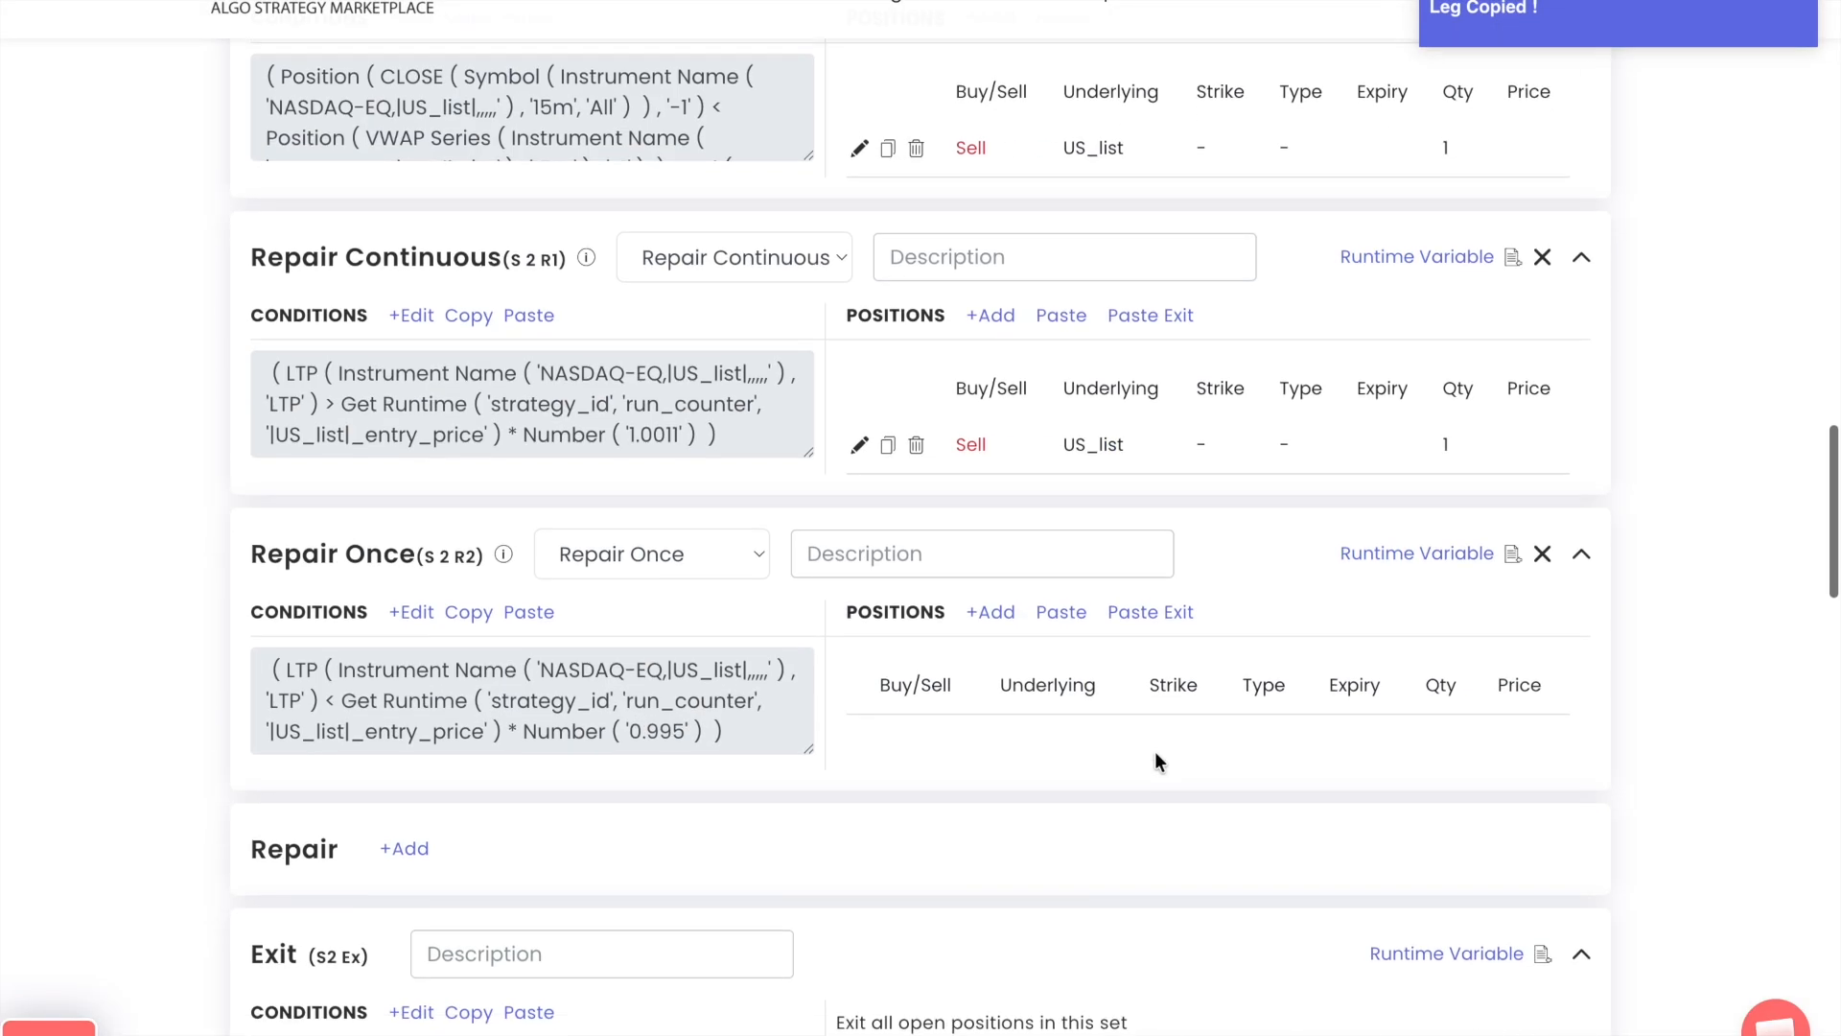
click(1075, 616)
Switch the pasted S 2 R2 position to Sell and insert the Absolute keyword in its quantity formula's Math Operation
click(856, 932)
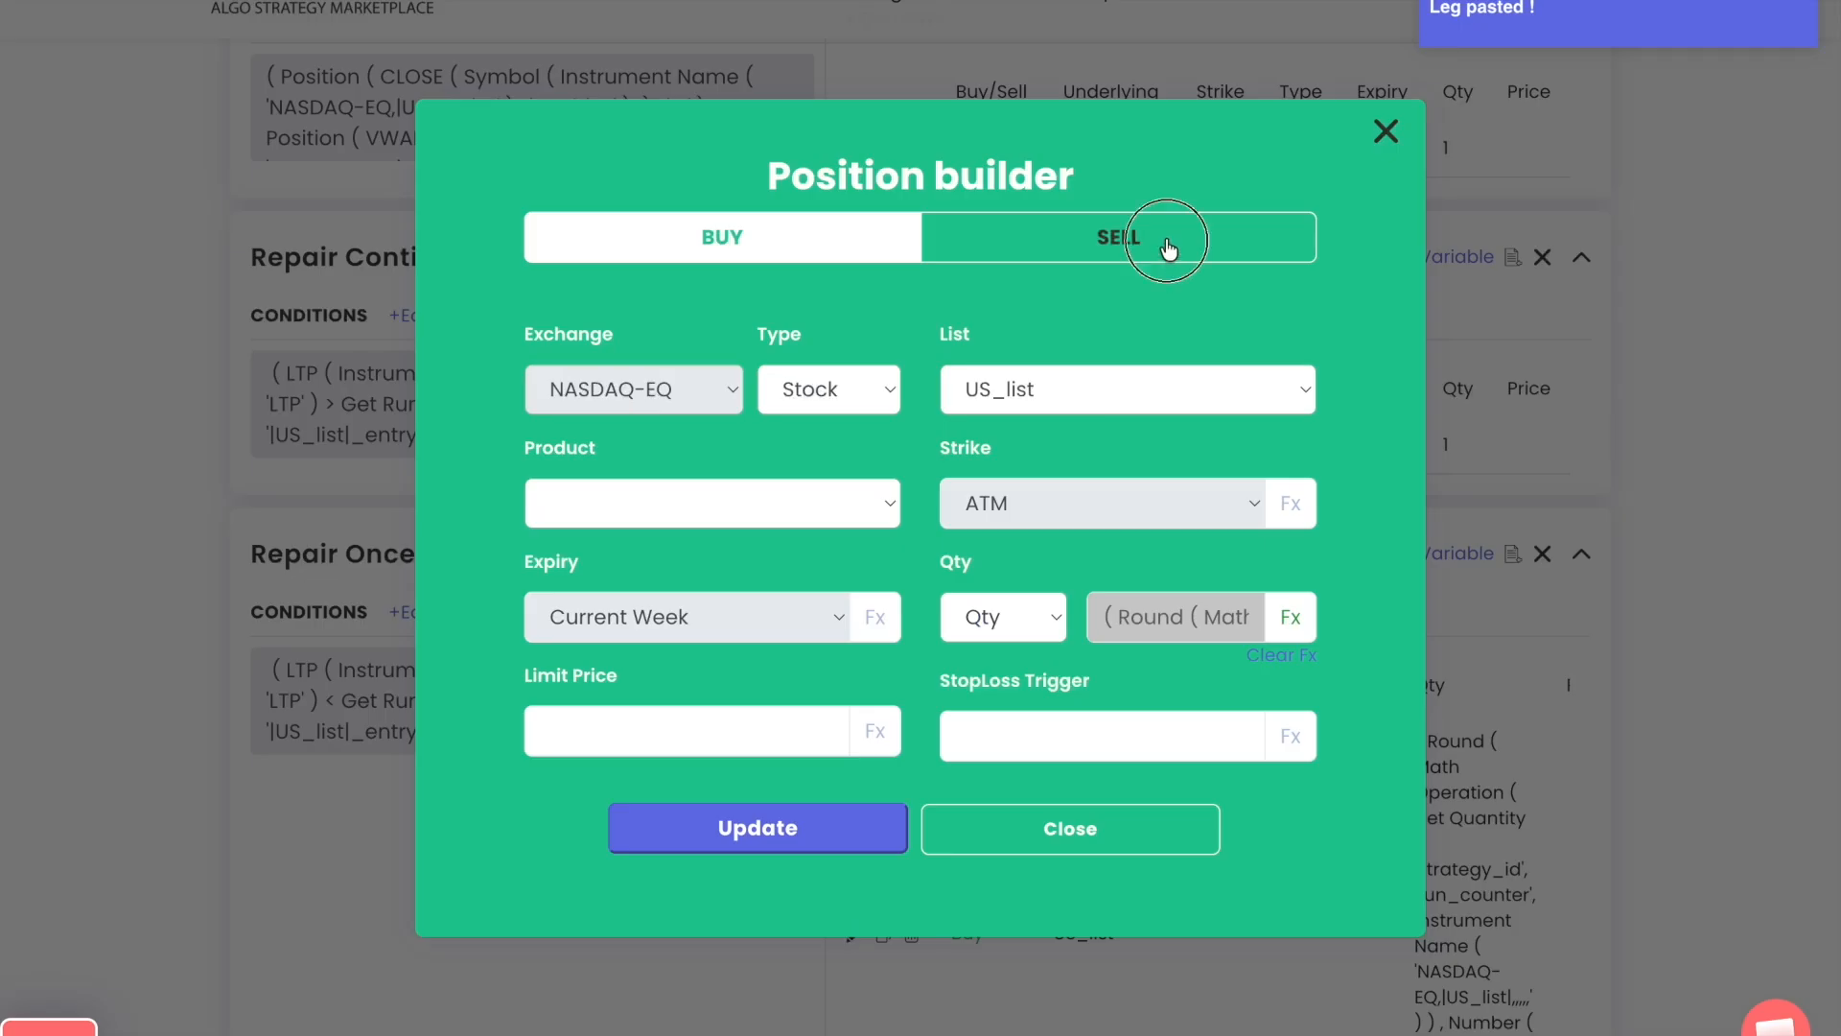
click(1282, 628)
click(698, 353)
click(756, 390)
text(ab)
key(Return)
key(Tab)
key(Tab)
key(Tab)
key(Return)
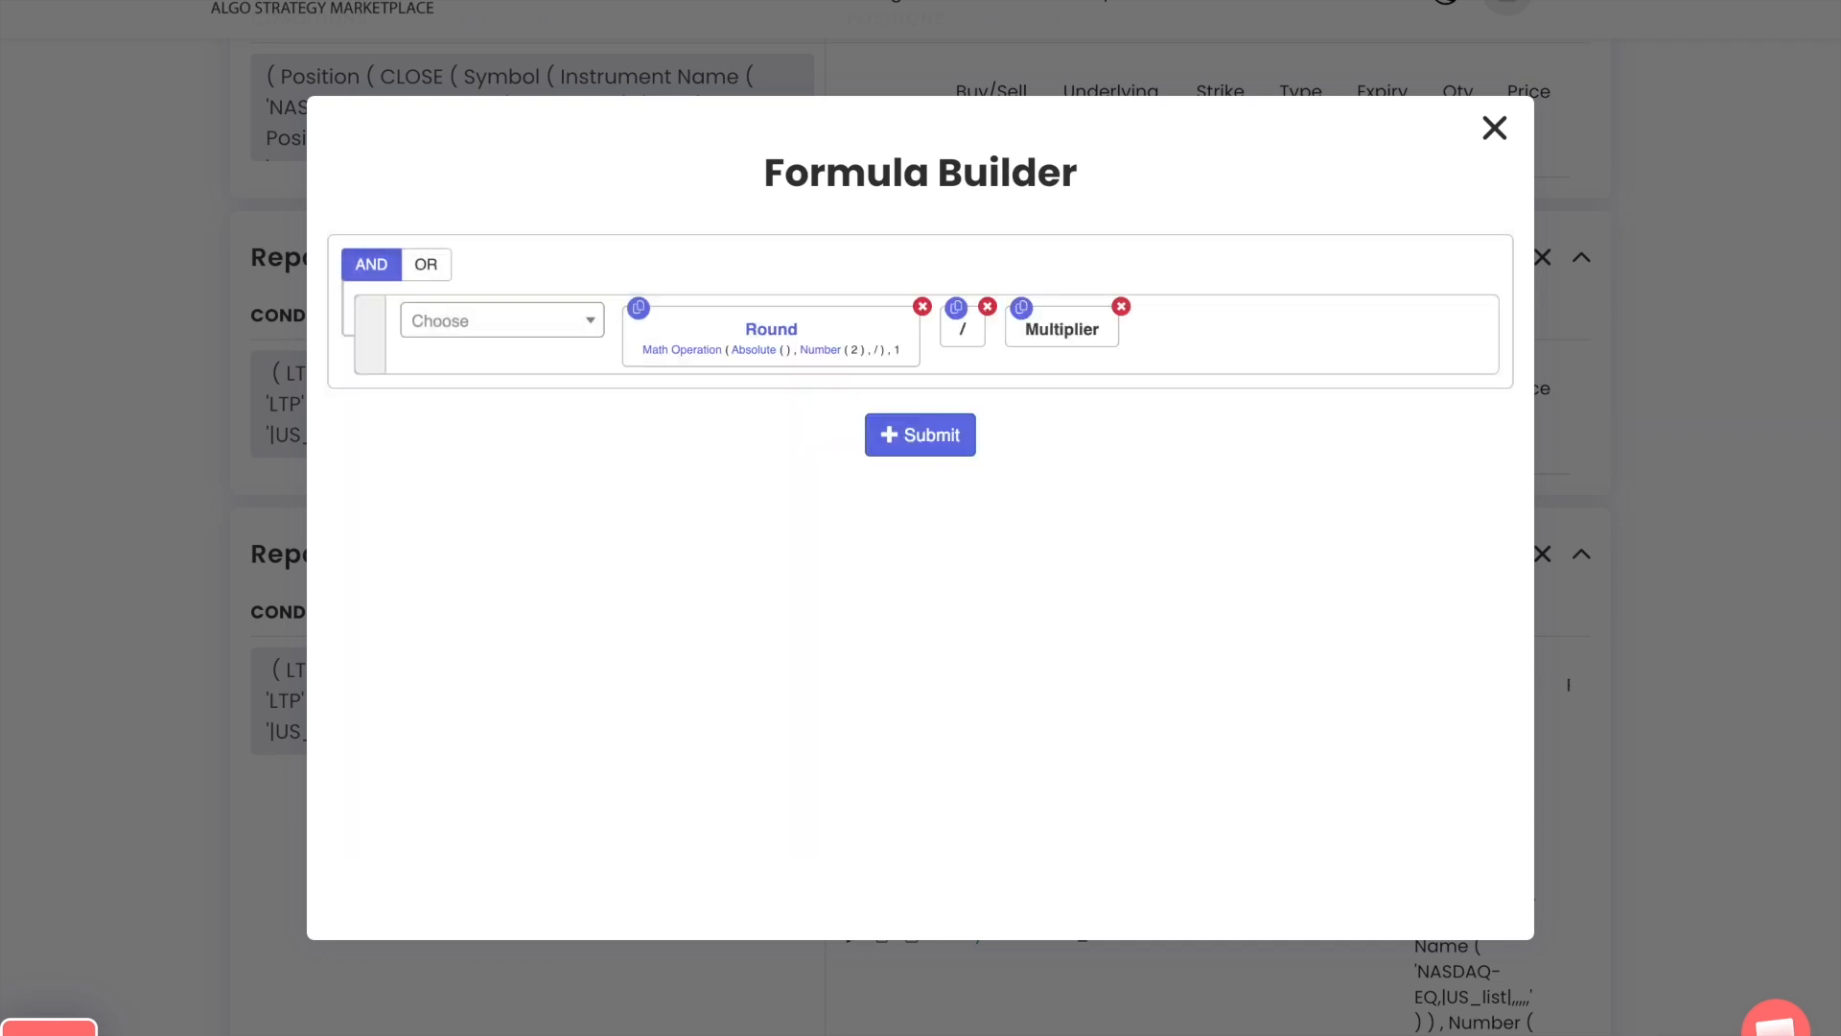
Submit the quantity formula with Absolute applied to the Net Quantity of NASDAQ-EQ US_list, and update the Sell position
click(928, 468)
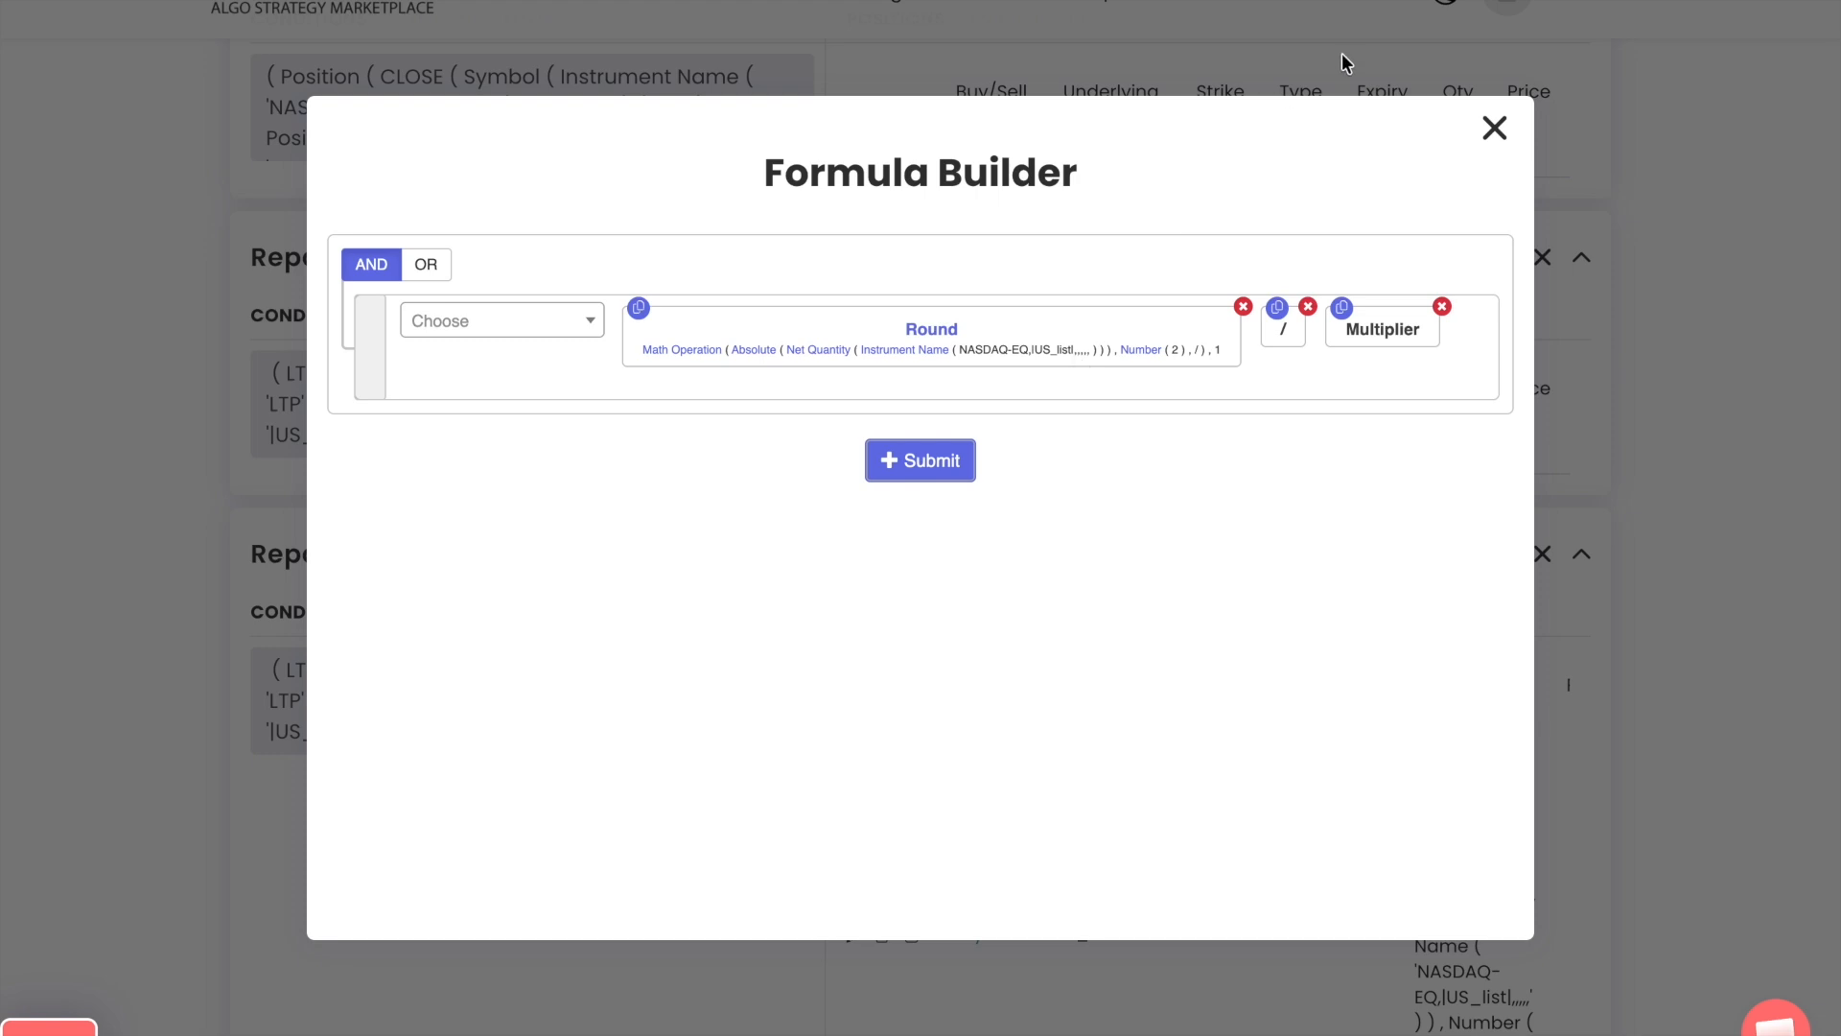
click(1493, 131)
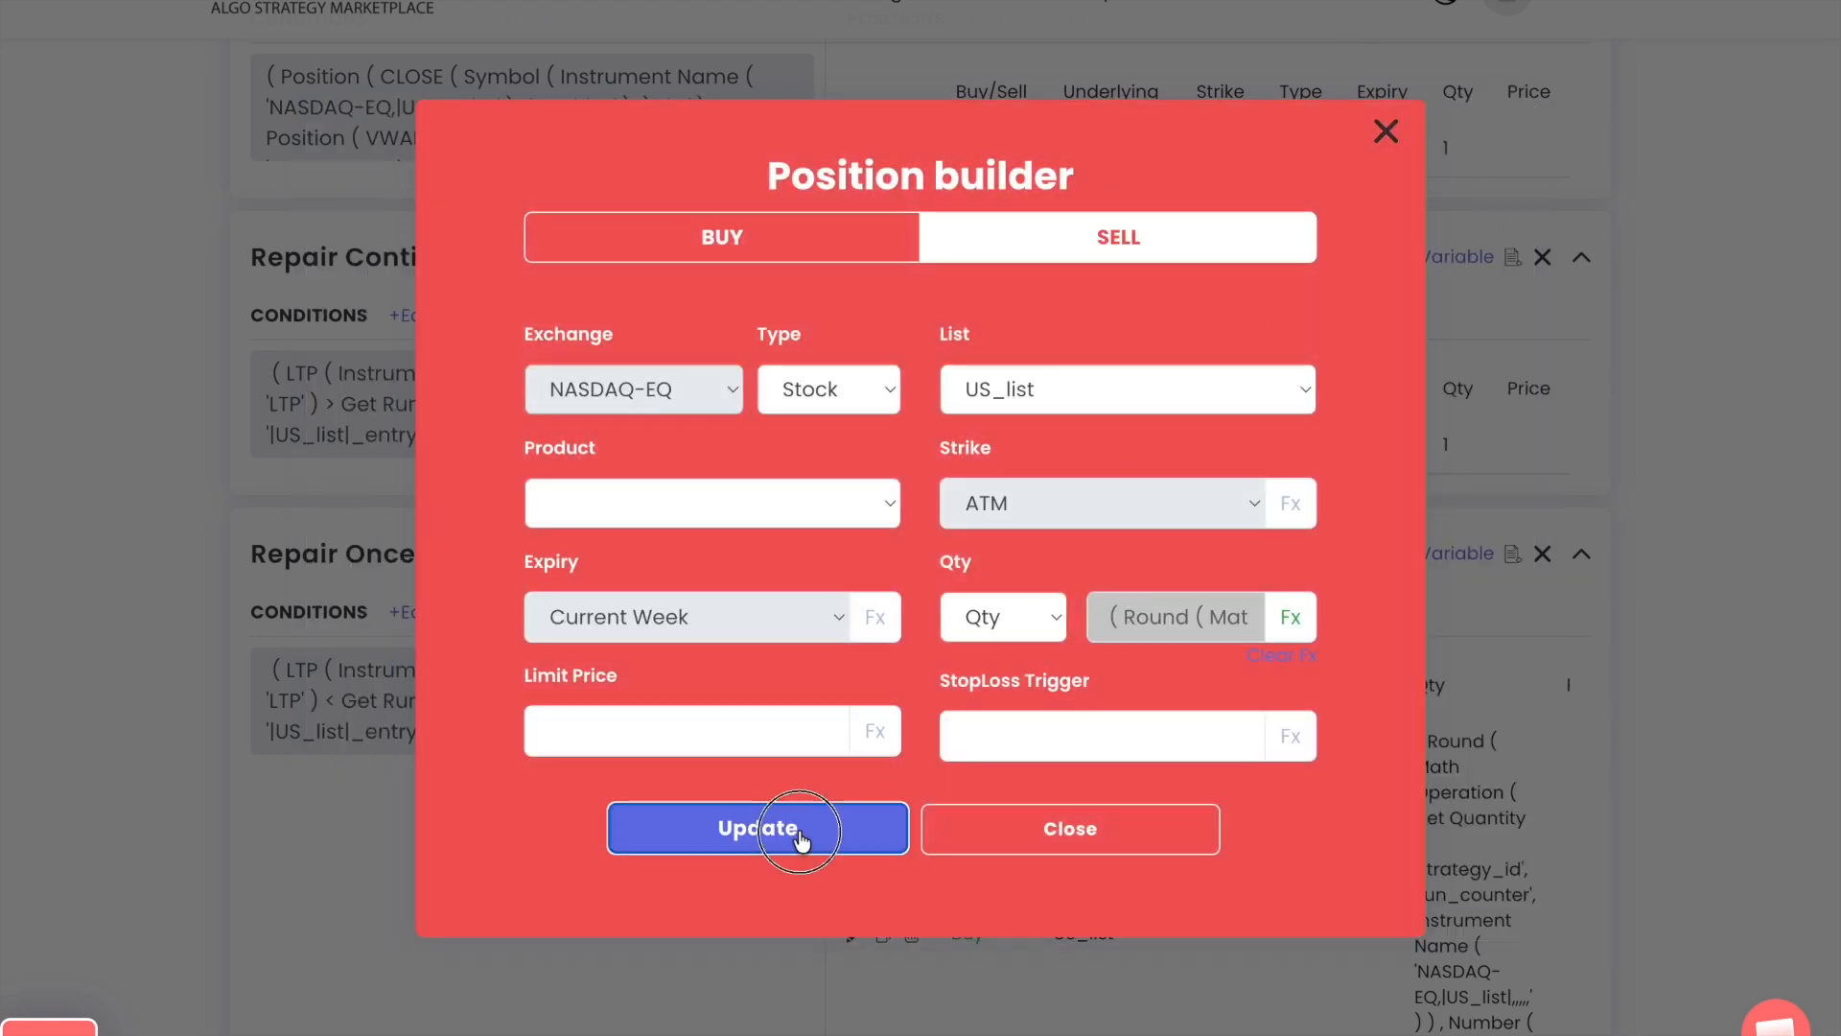
click(787, 831)
click(995, 784)
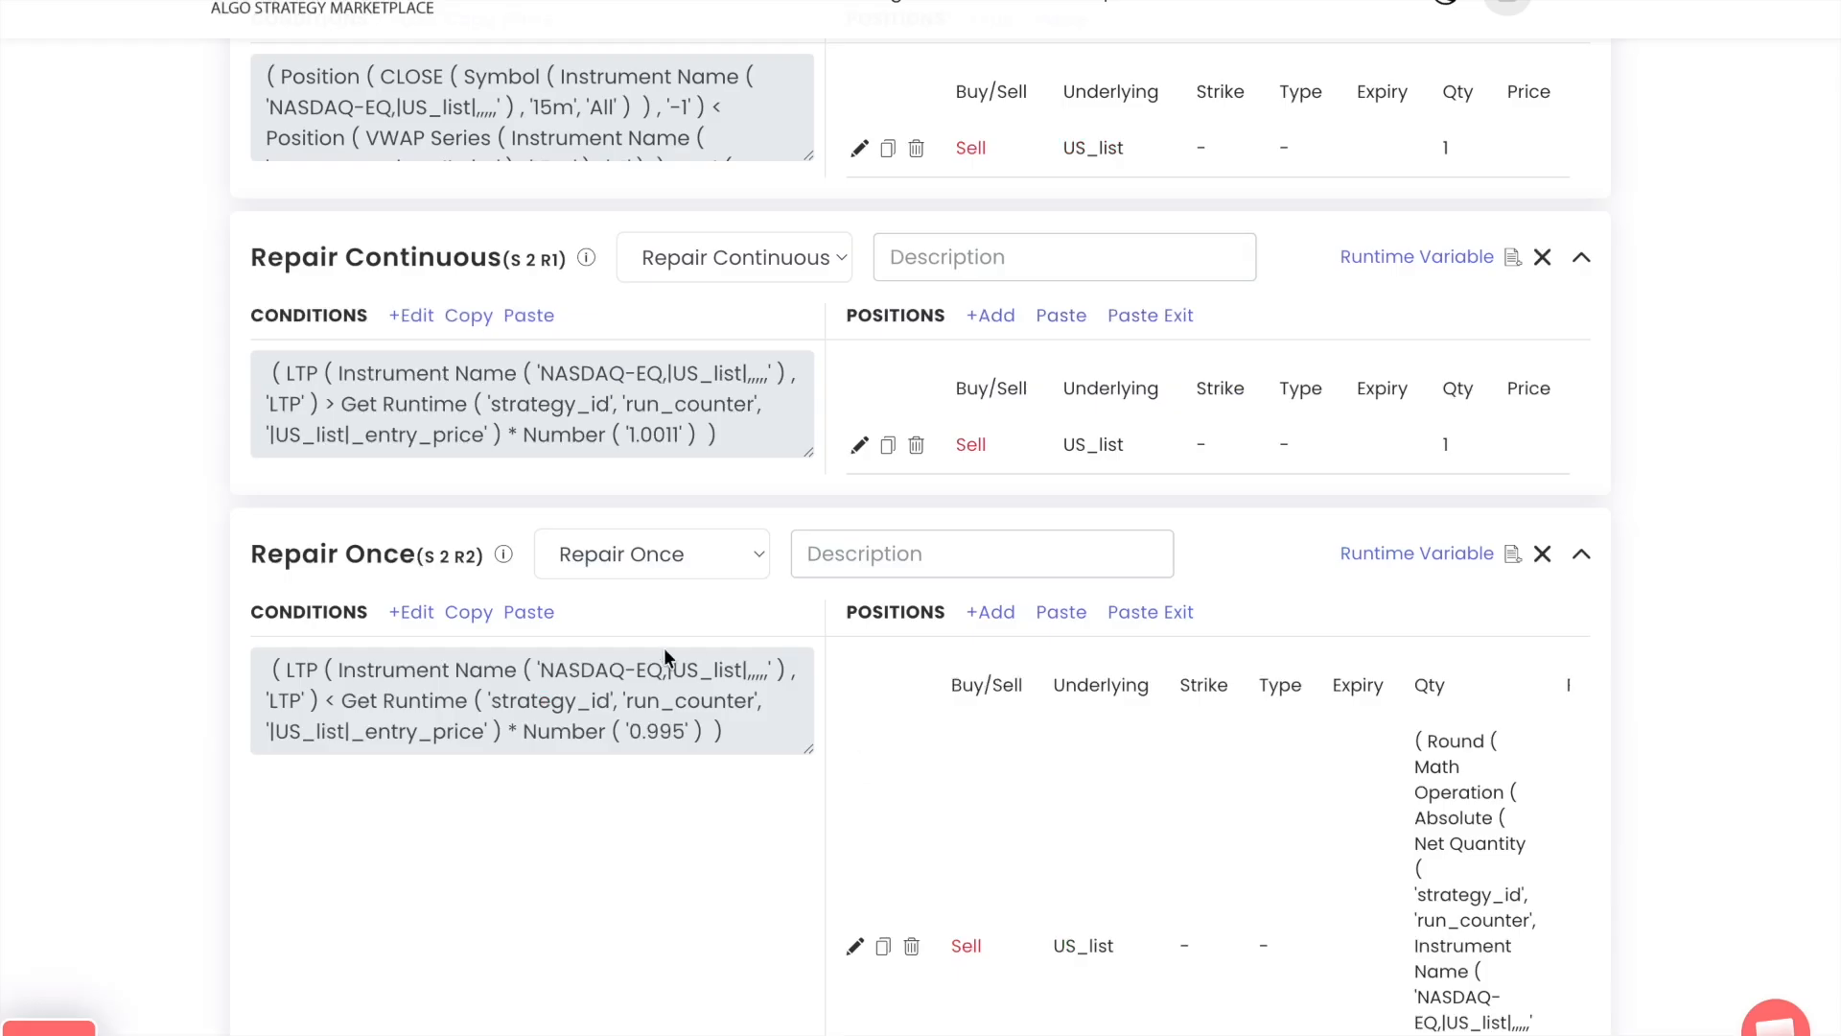
Copy the Exit condition of Set 1 into the Exit block of Set 2
scroll(256, 538, up, 10)
click(470, 621)
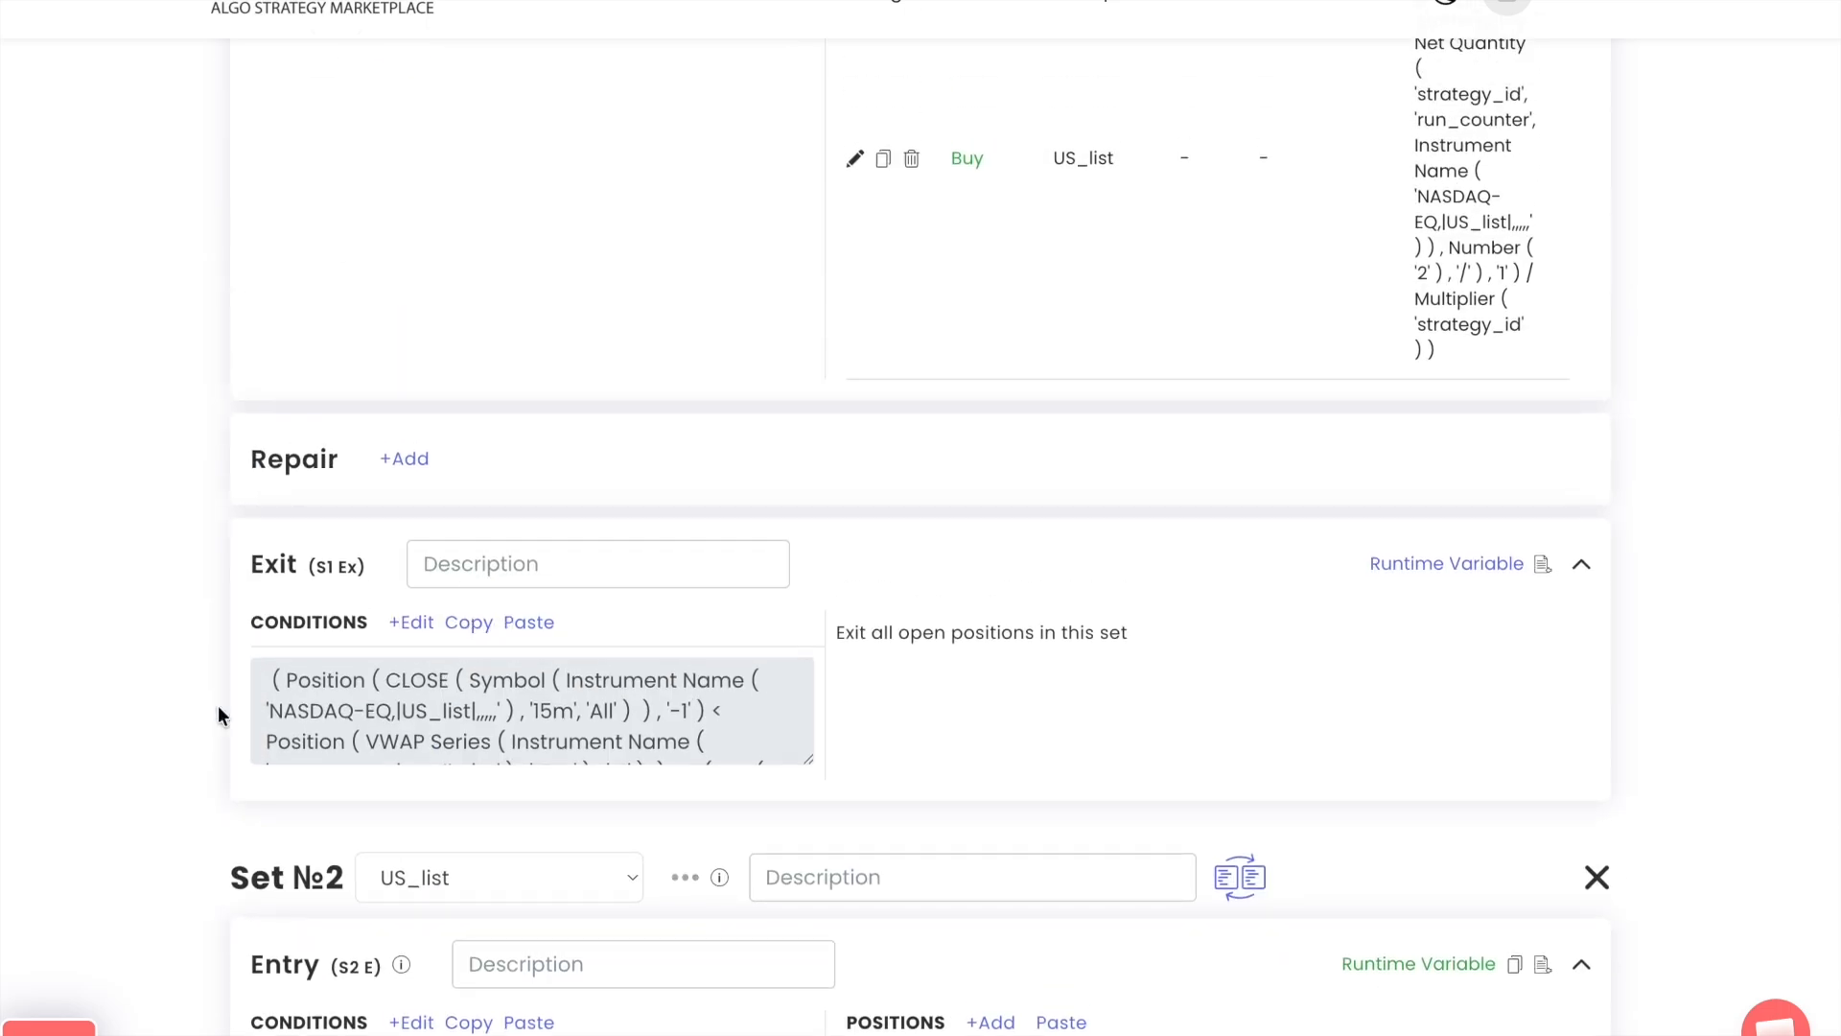
scroll(217, 709, down, 15)
scroll(217, 715, down, 2)
click(531, 676)
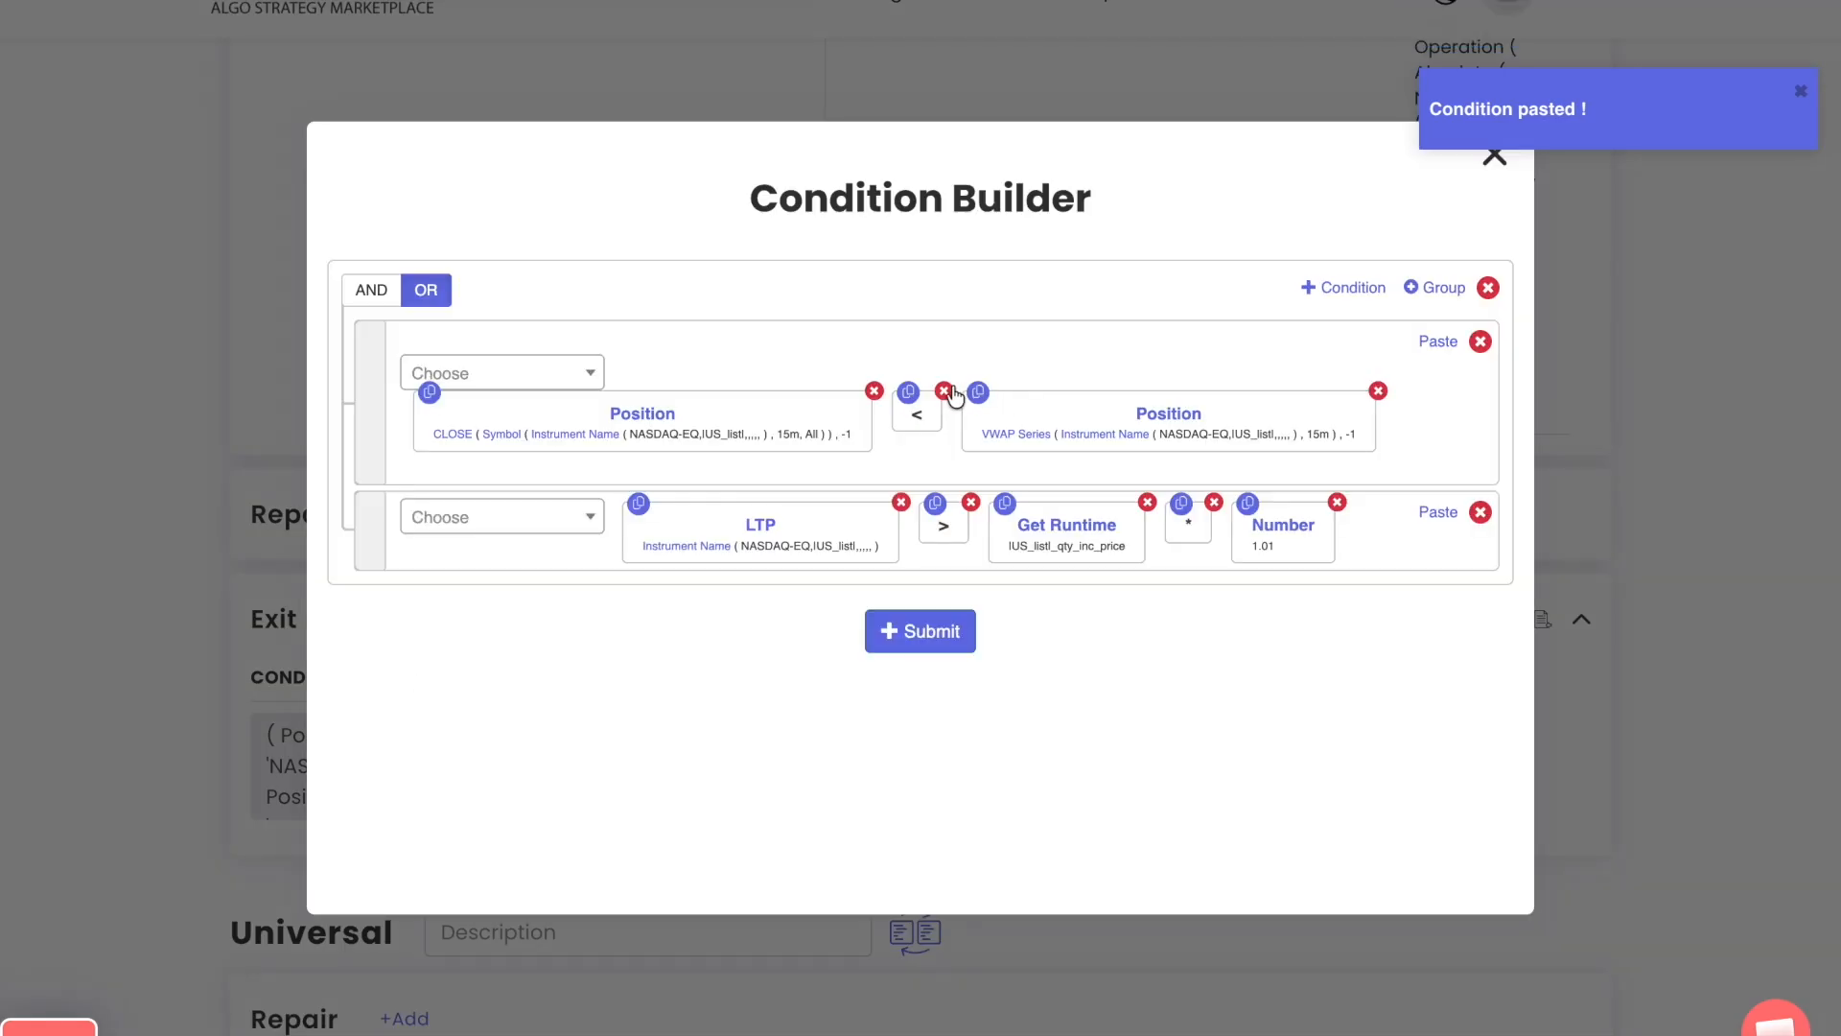
Reverse both operators in the Set 2 Exit condition: CLOSE > VWAP Series in the first row, LTP < Get Runtime in the second
click(521, 373)
click(530, 495)
drag(1339, 395, 961, 401)
click(972, 503)
click(540, 524)
text(<)
key(Return)
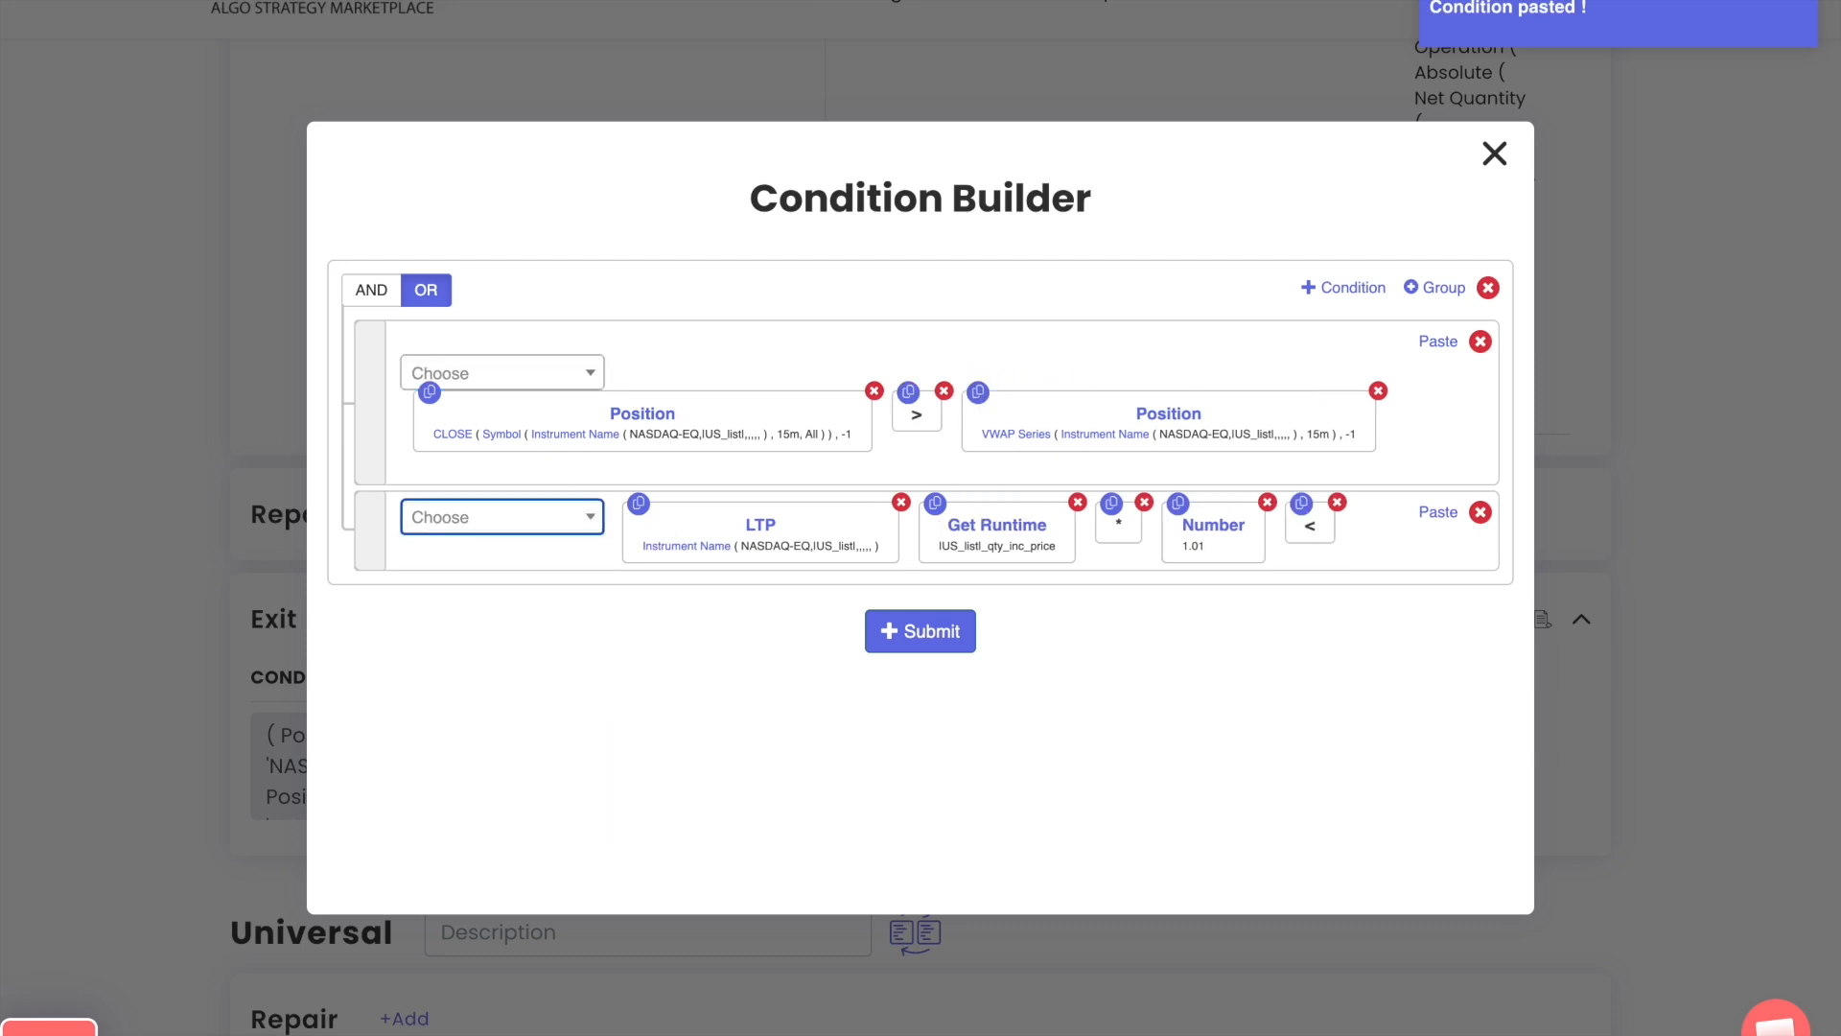
drag(1303, 533, 931, 544)
Replace the Number in the second row of the Set 2 Exit condition with 0.99 and submit the condition
click(1337, 503)
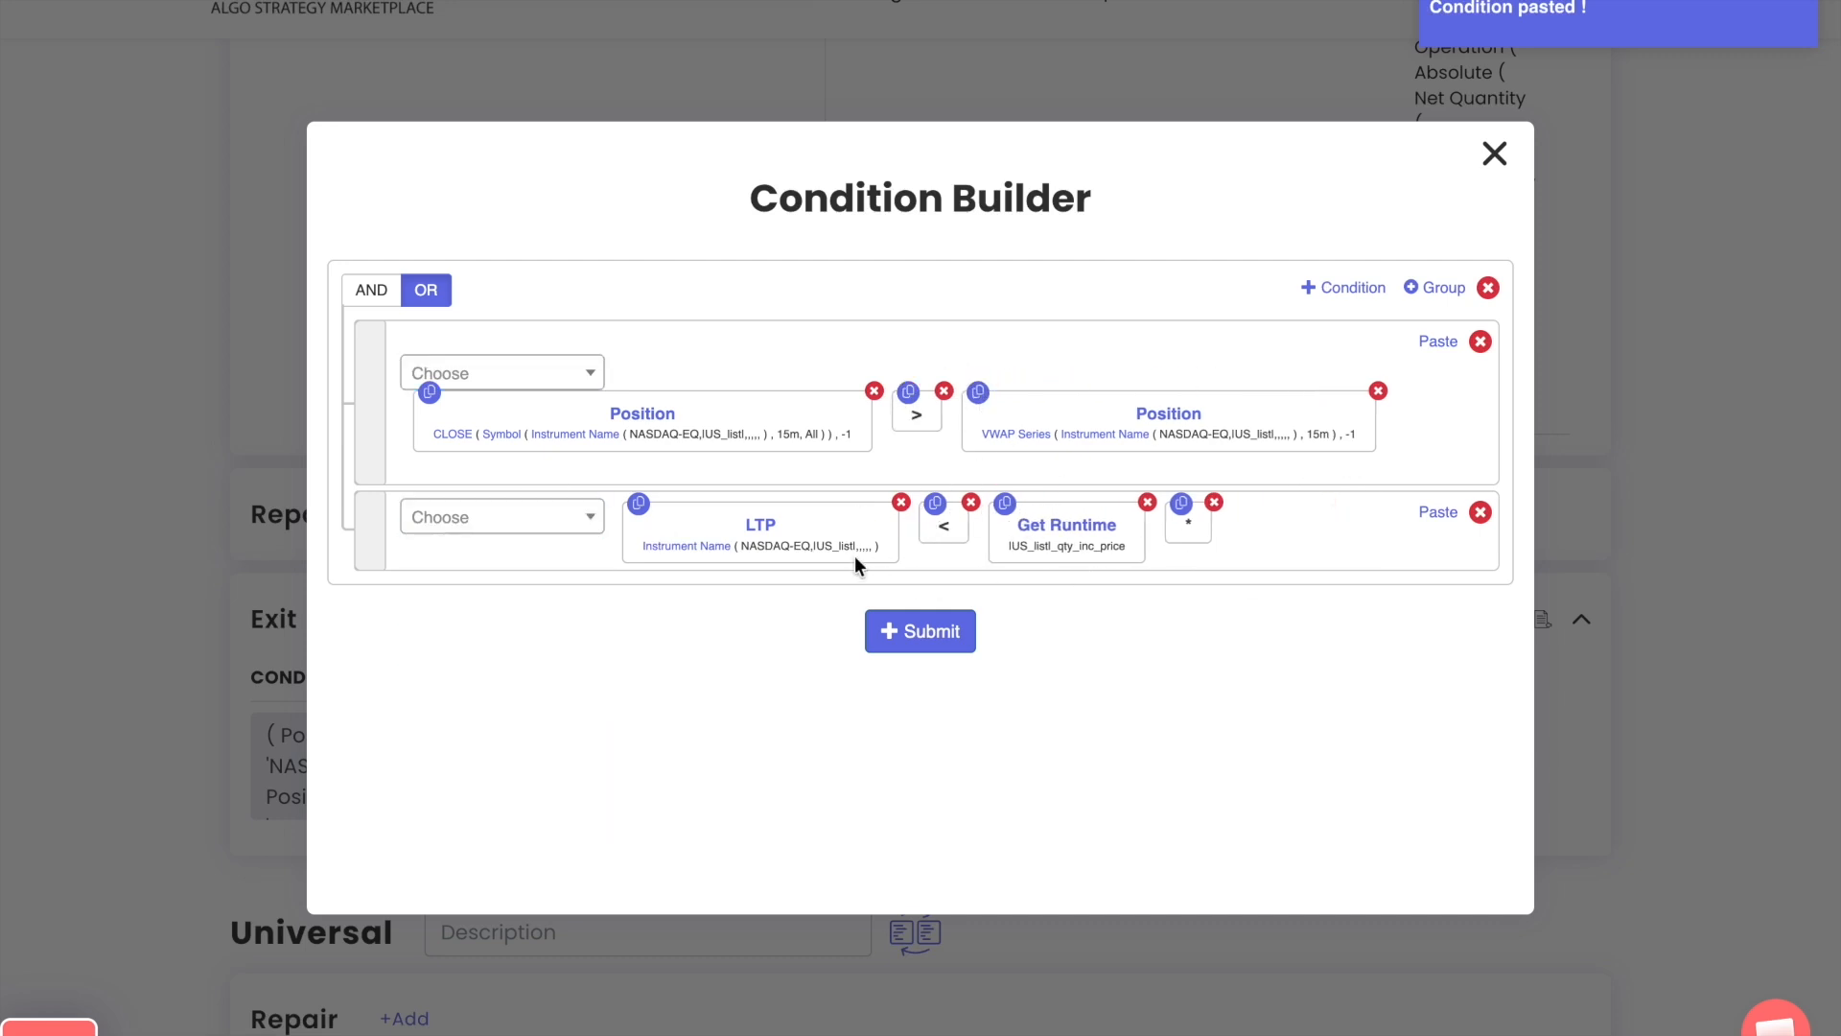
click(528, 525)
text(number)
key(Return)
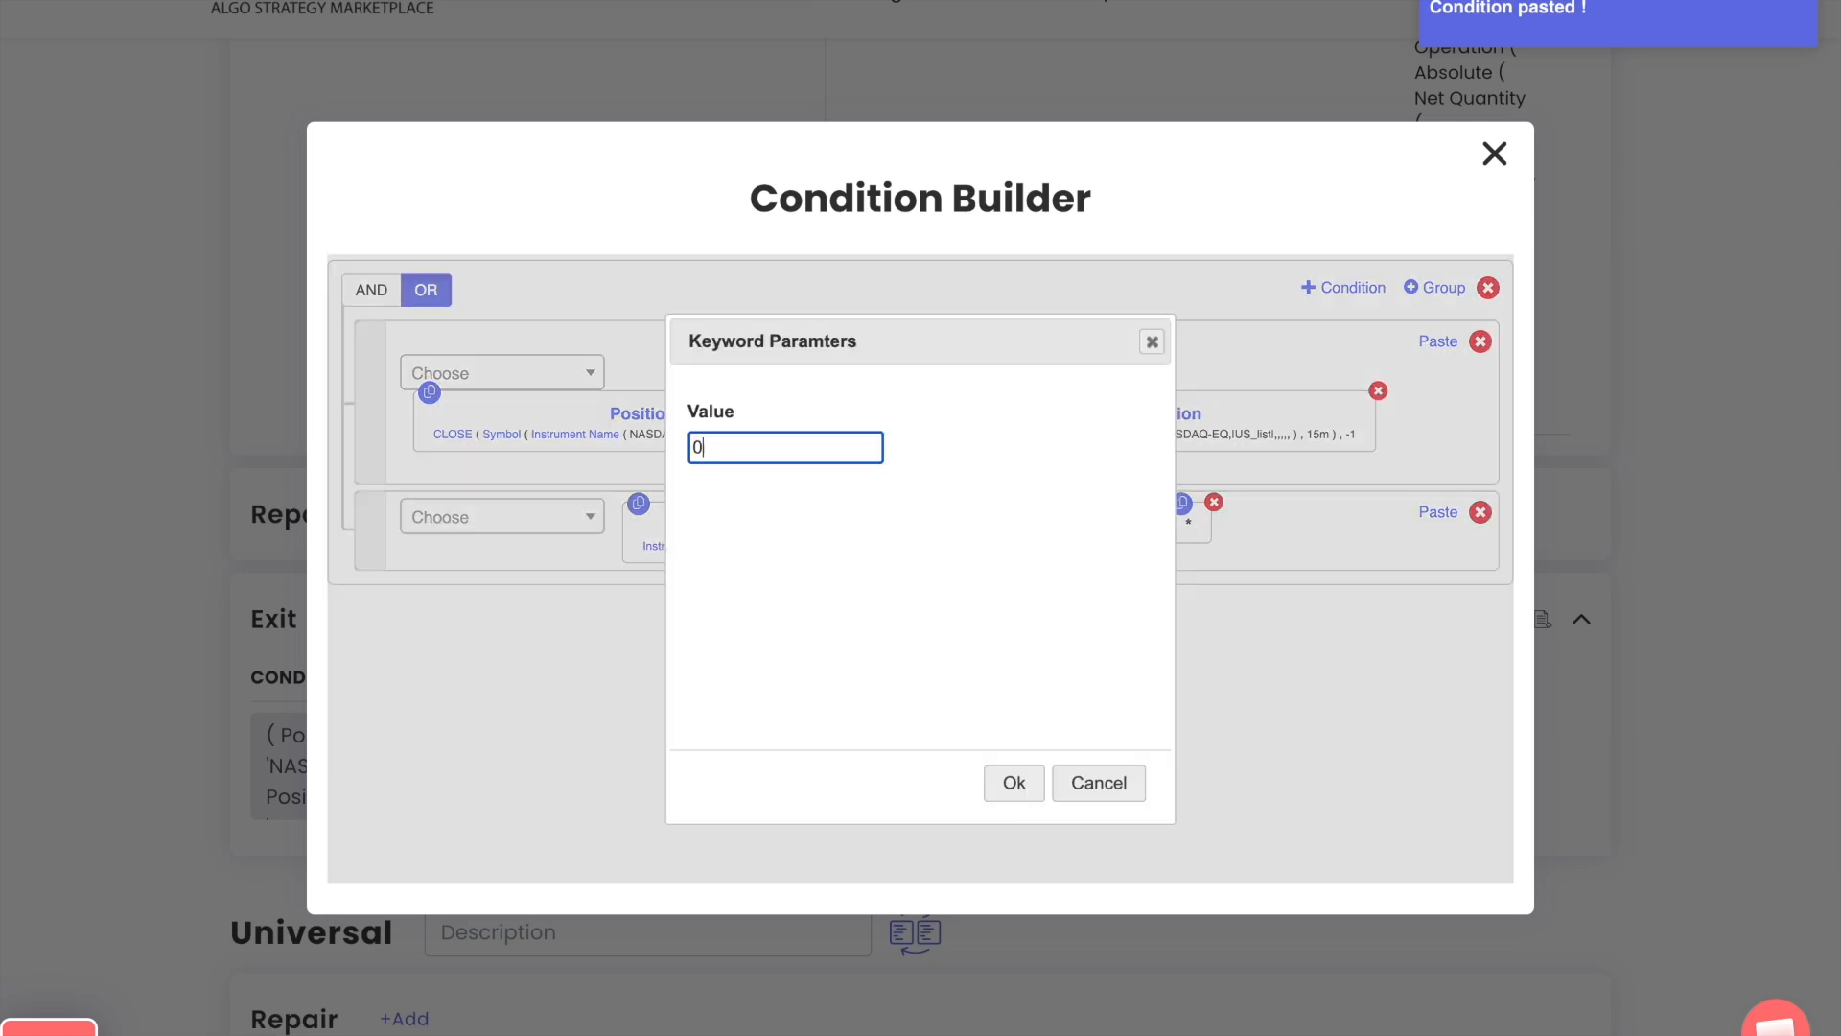
text(.99)
key(Return)
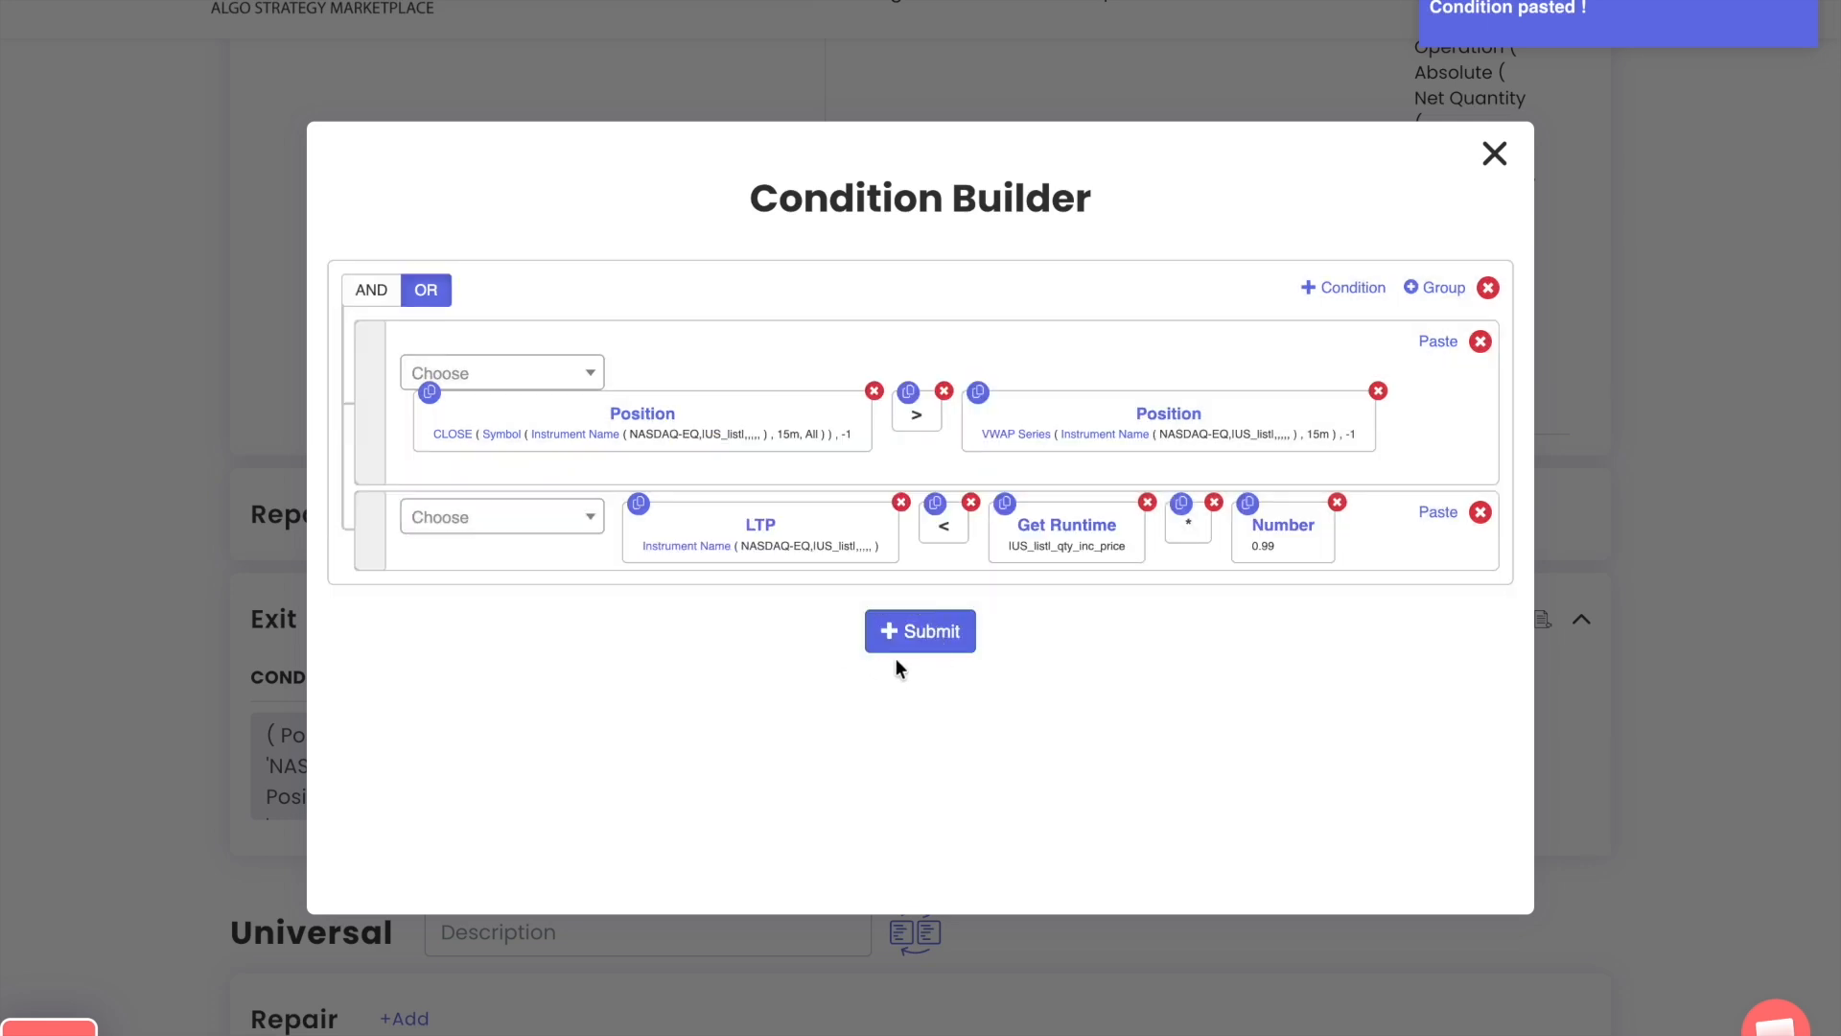
click(897, 661)
click(1495, 154)
Copy the runtime variables of S 1 R1 into S 2 R1 and check the pasted variable list
scroll(981, 715, up, 7)
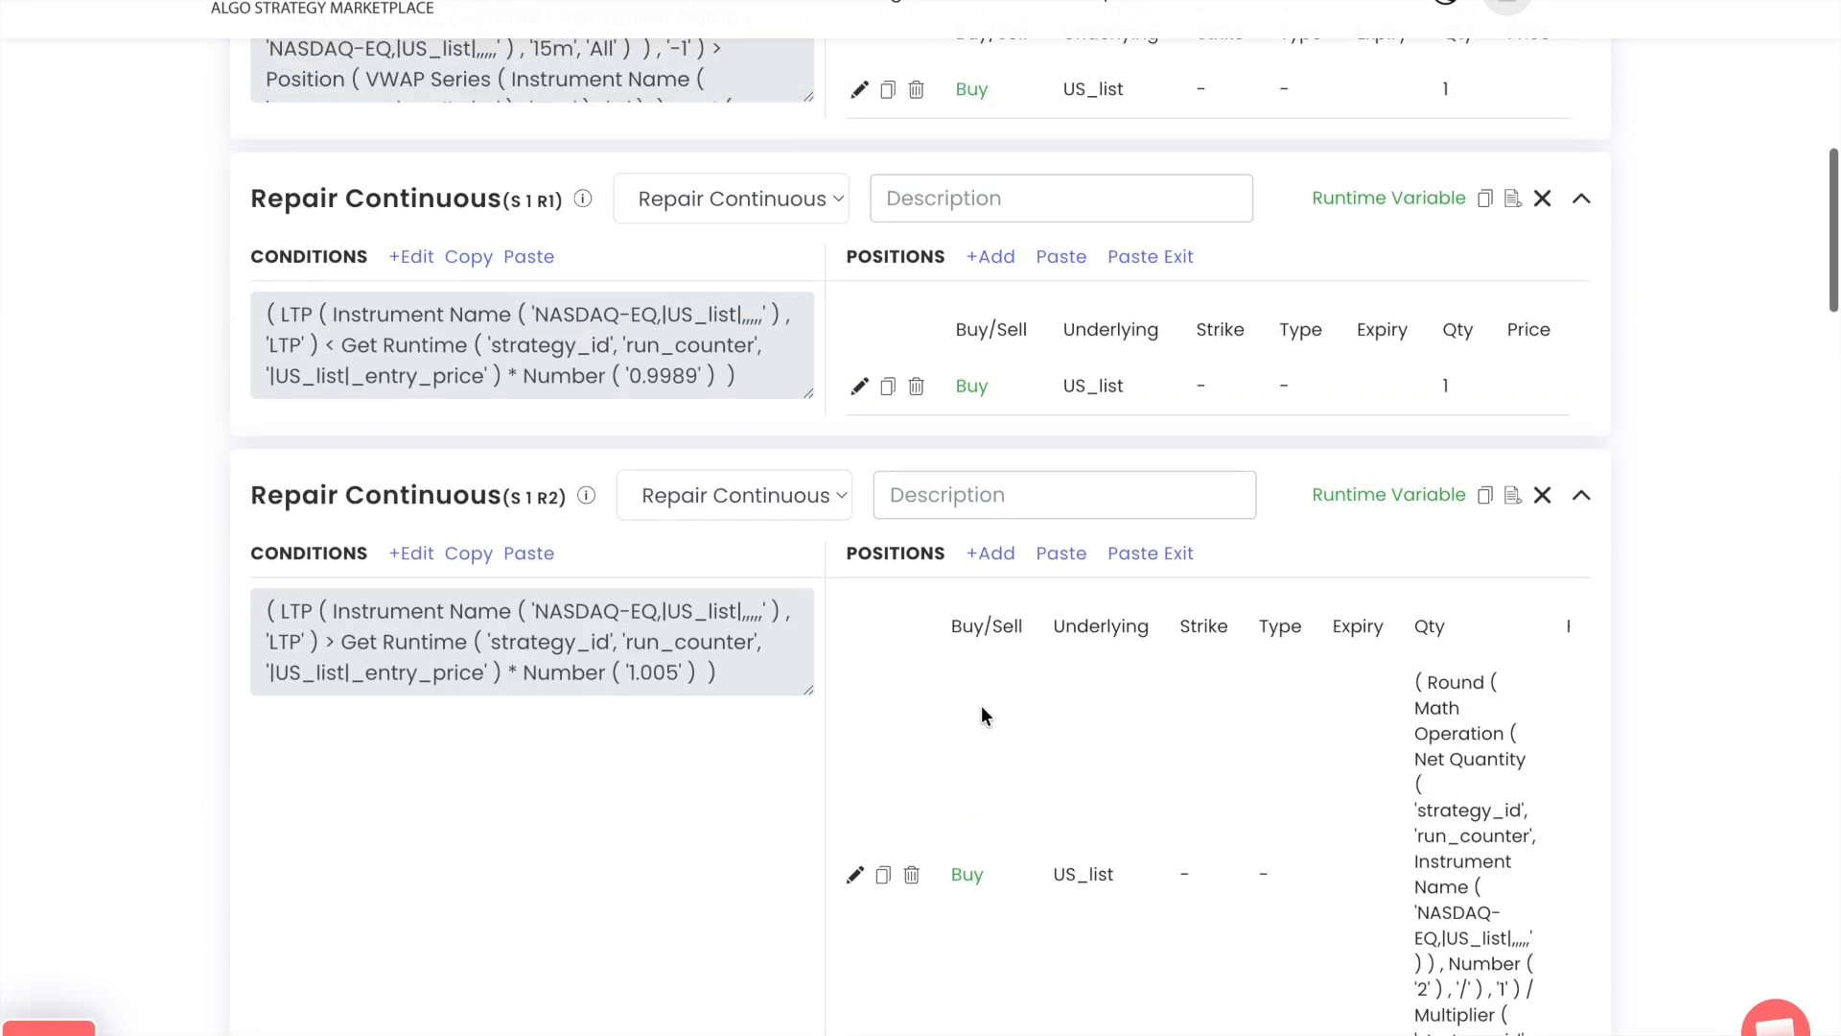
click(1484, 575)
scroll(1354, 780, down, 15)
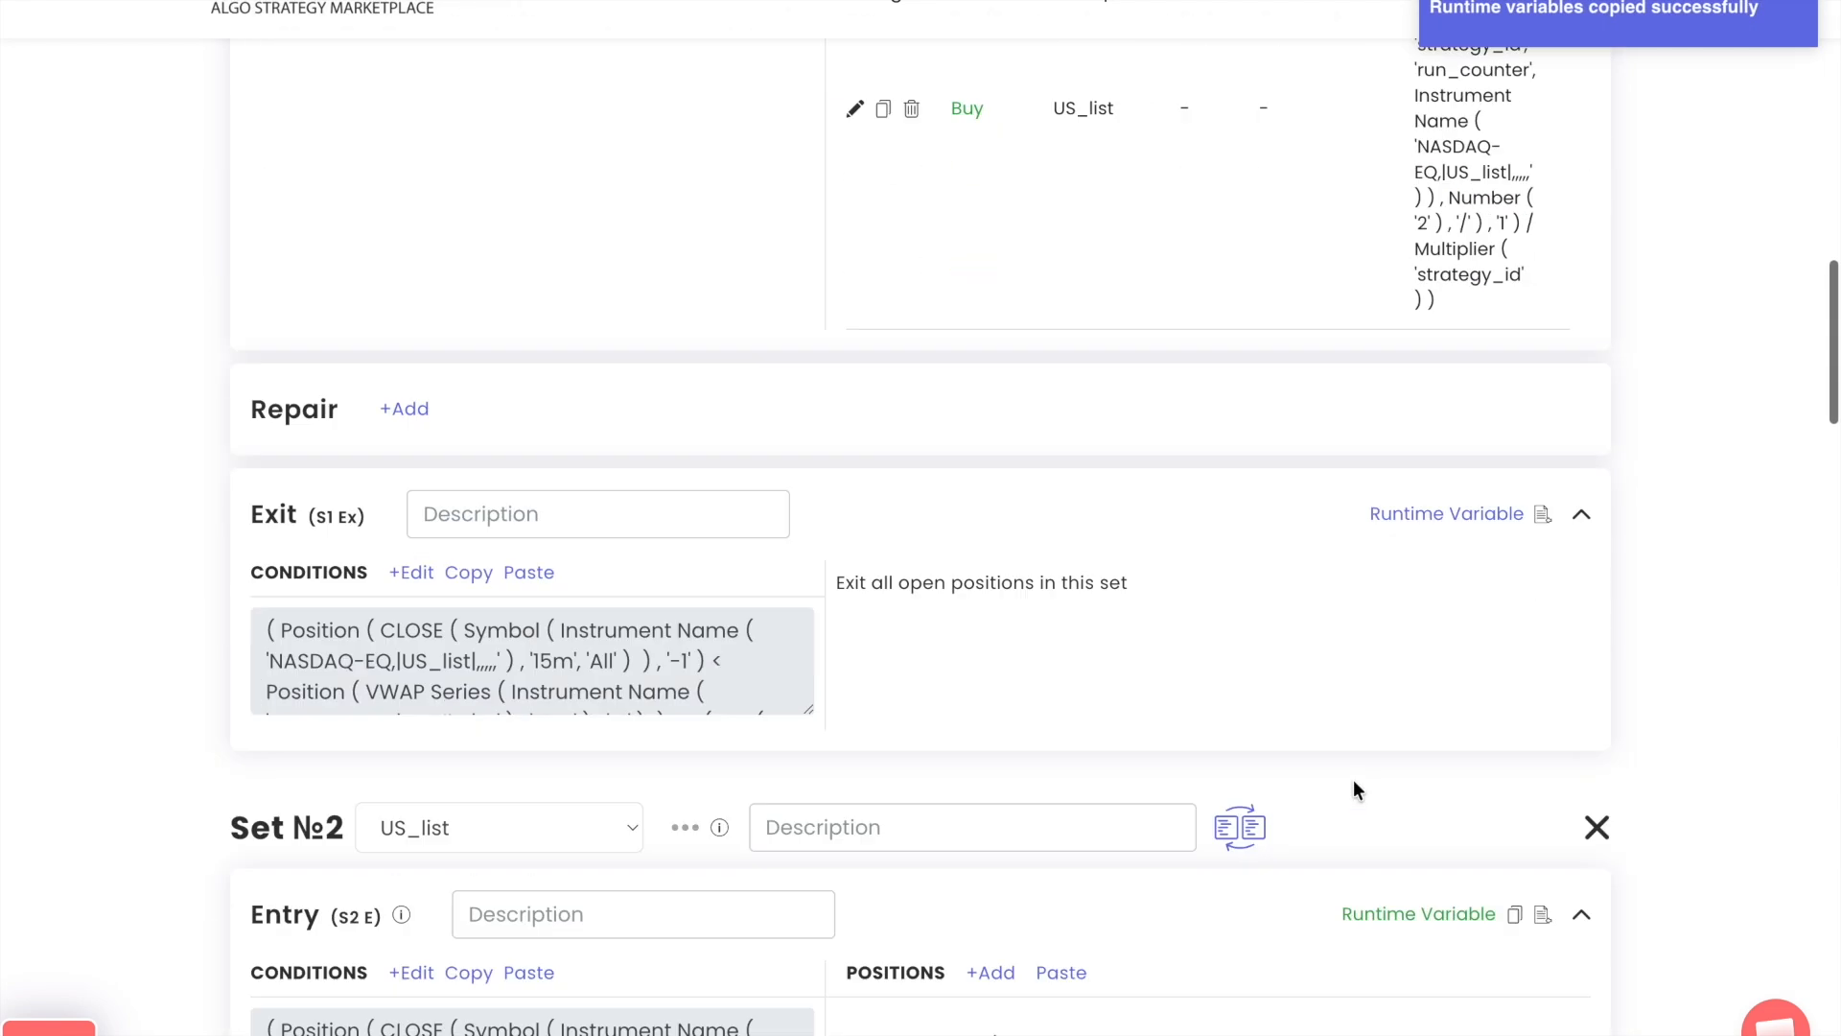
click(1514, 393)
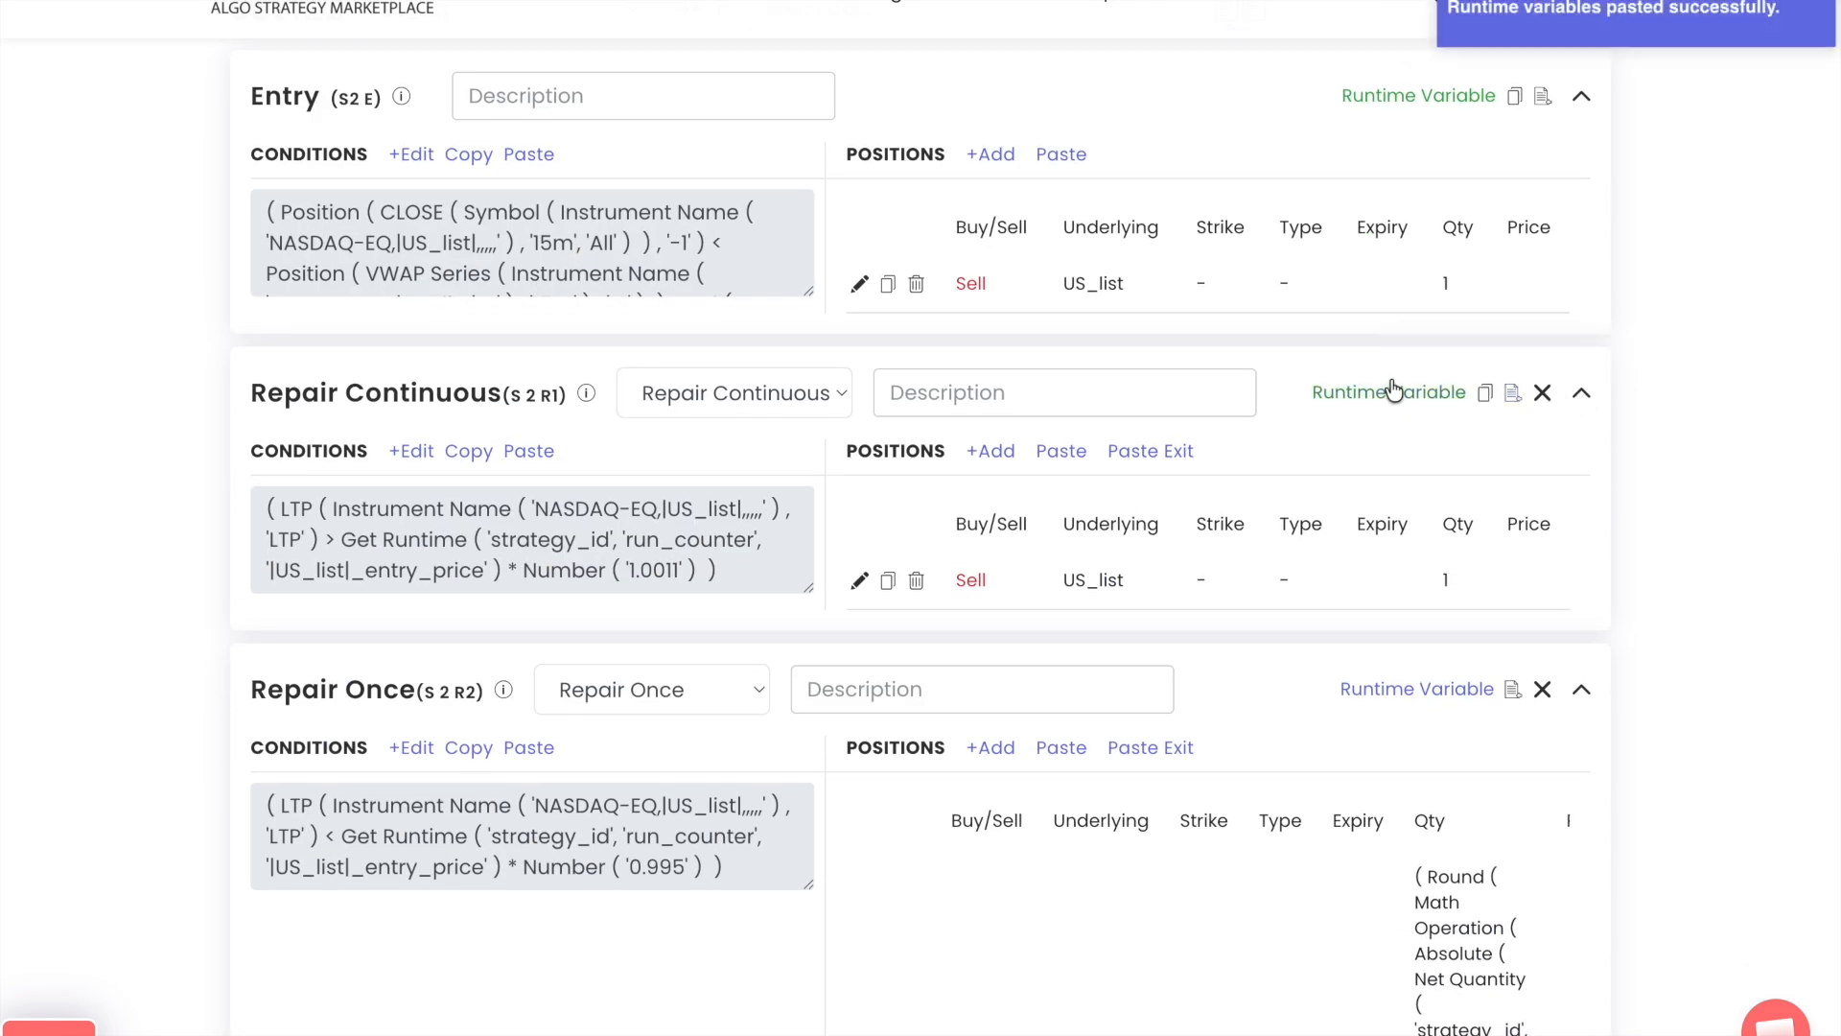
click(1394, 392)
drag(1196, 668, 412, 533)
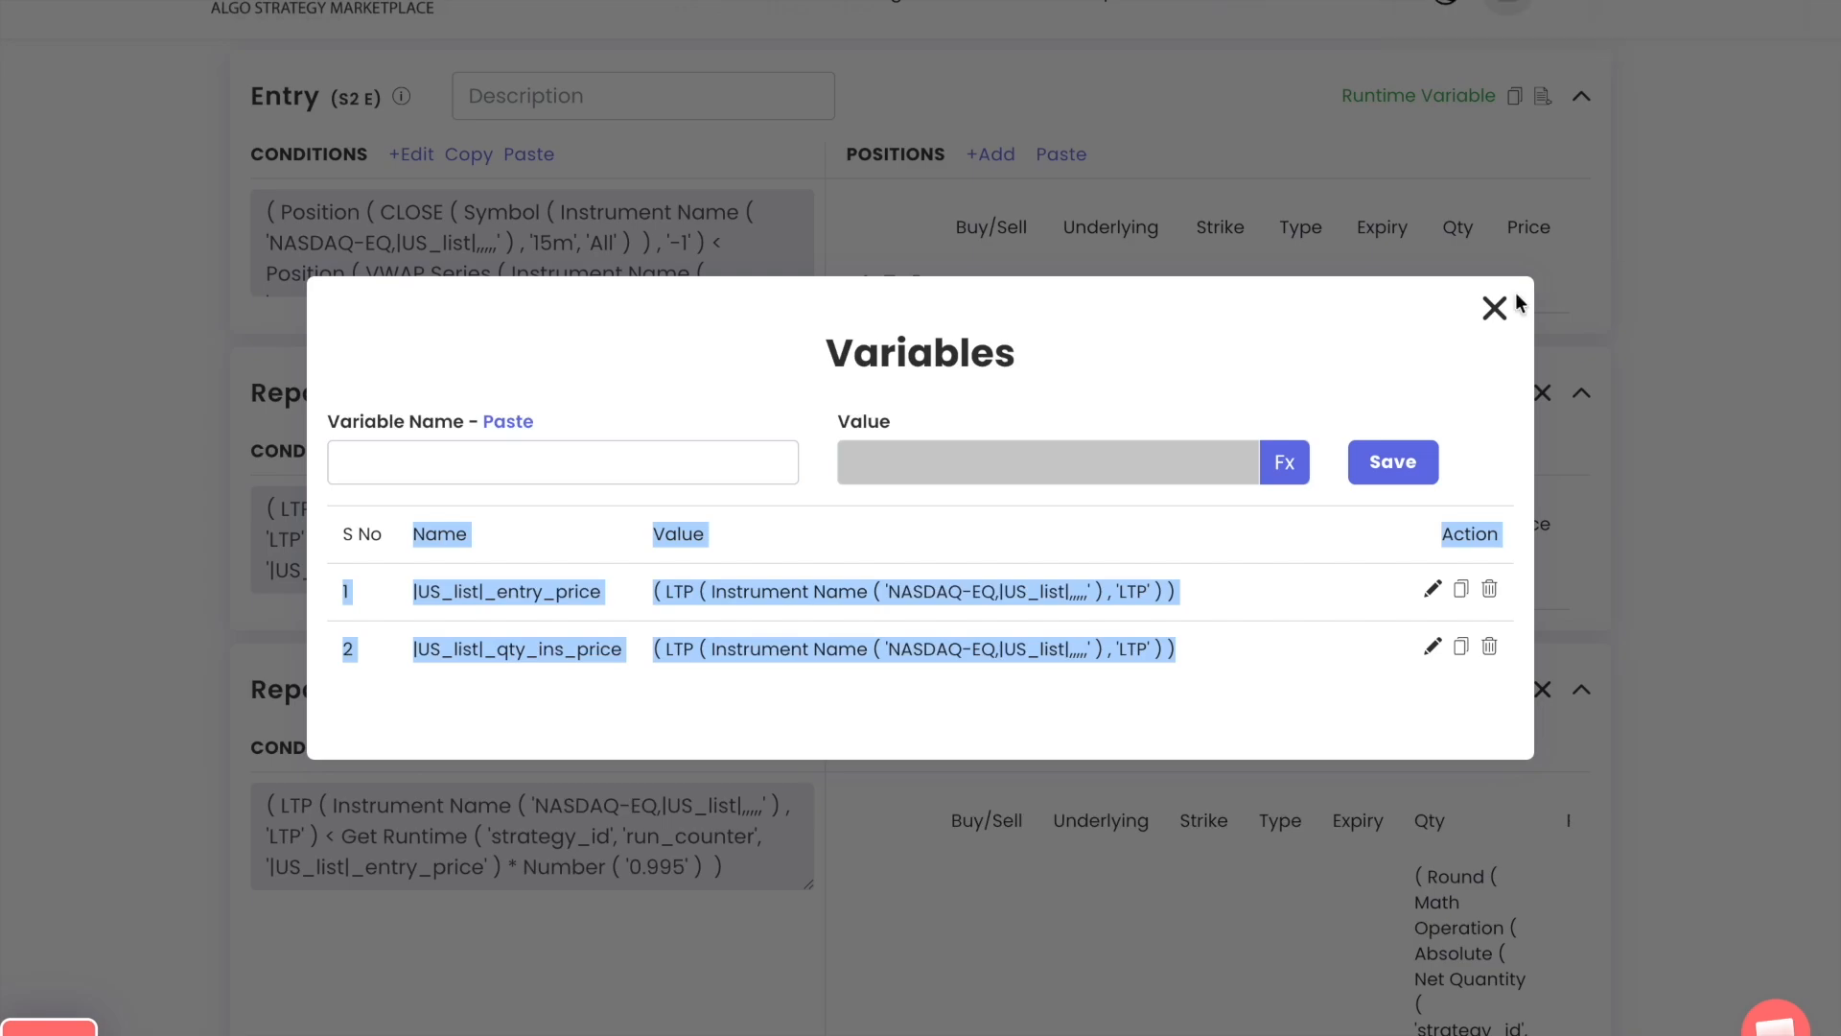
click(1492, 307)
Copy the runtime variables of S 1 R2 into S 2 R2 and check the pasted variable list
scroll(1317, 331, up, 4)
scroll(1318, 324, up, 9)
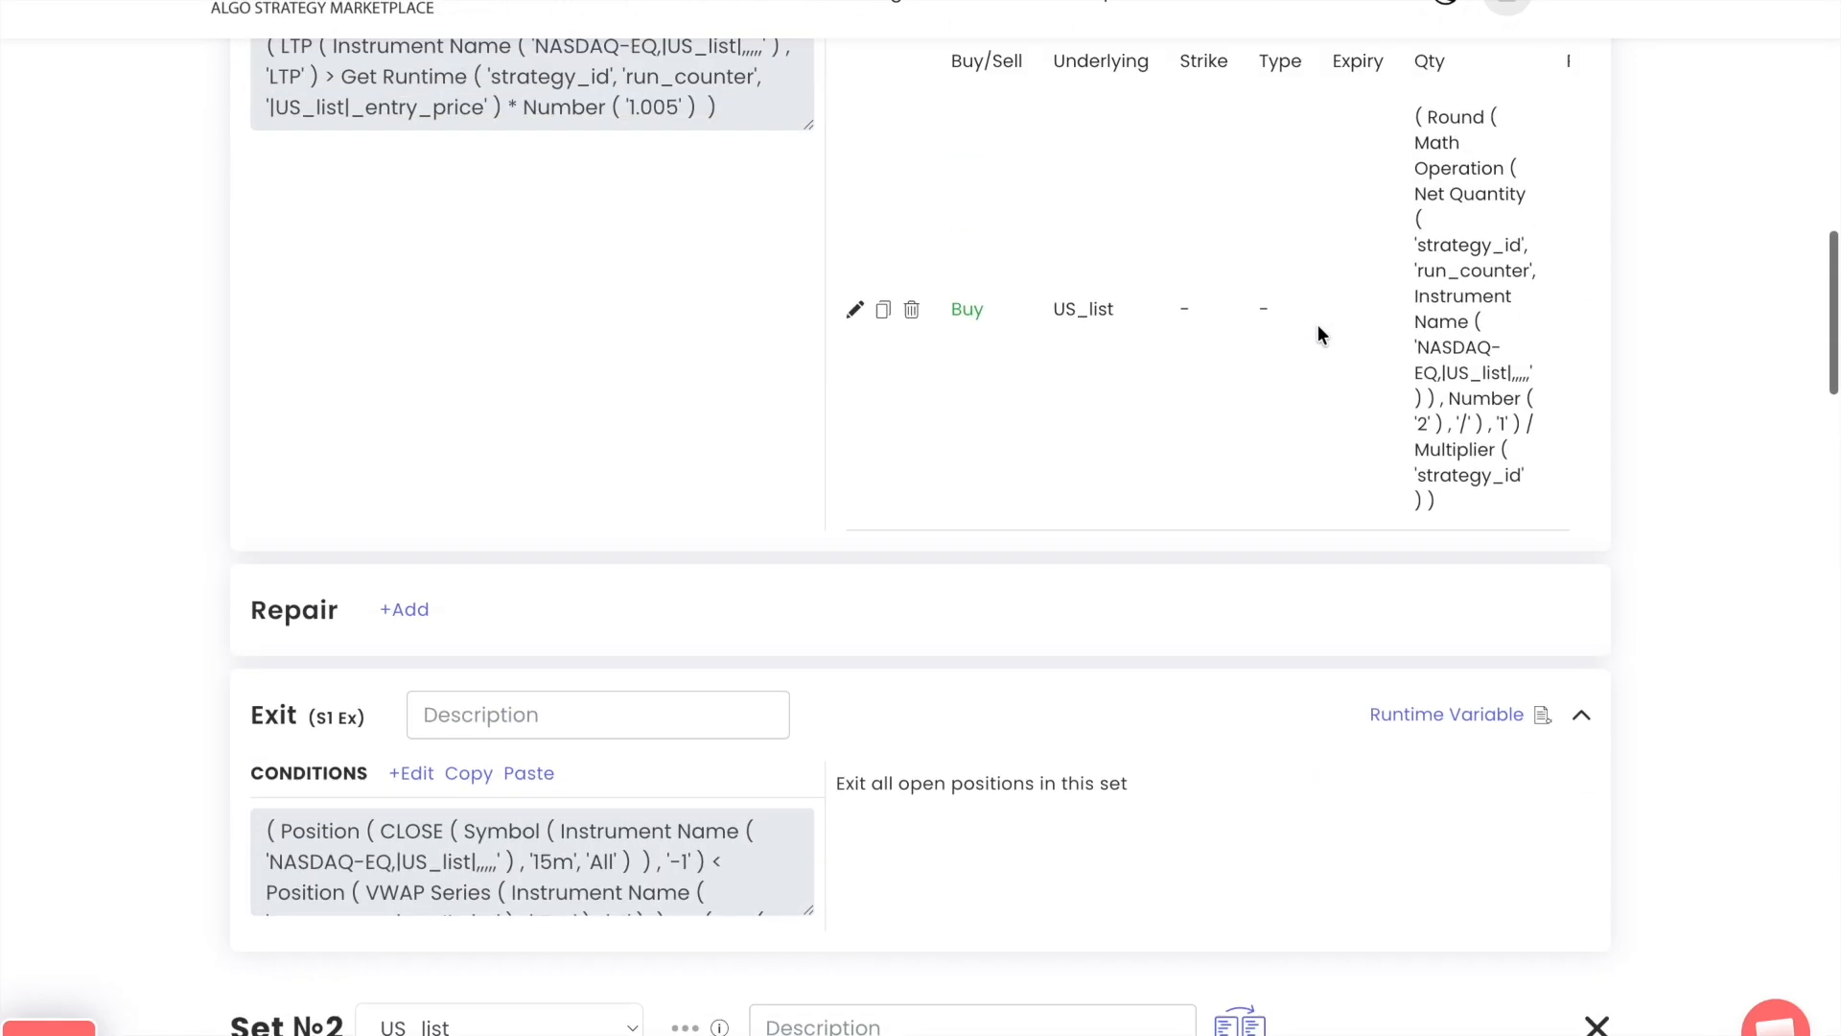
click(1483, 178)
scroll(1277, 575, down, 20)
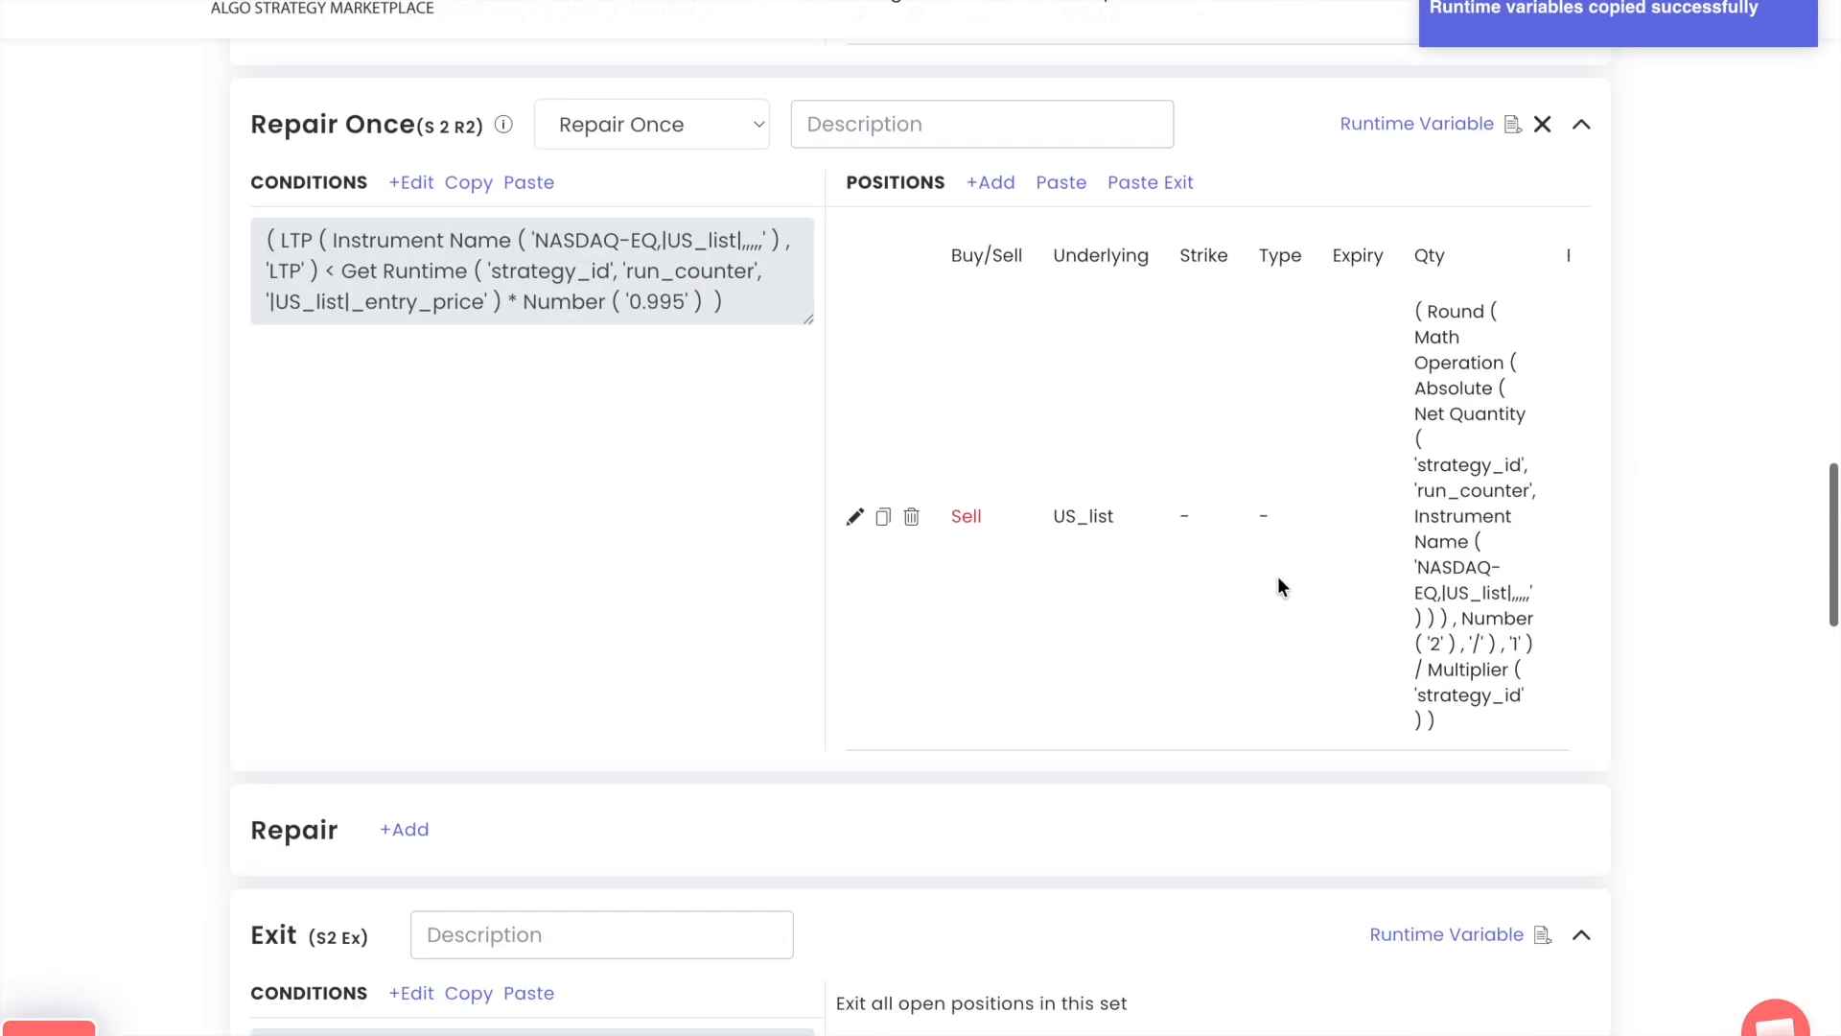
click(1512, 156)
click(1371, 160)
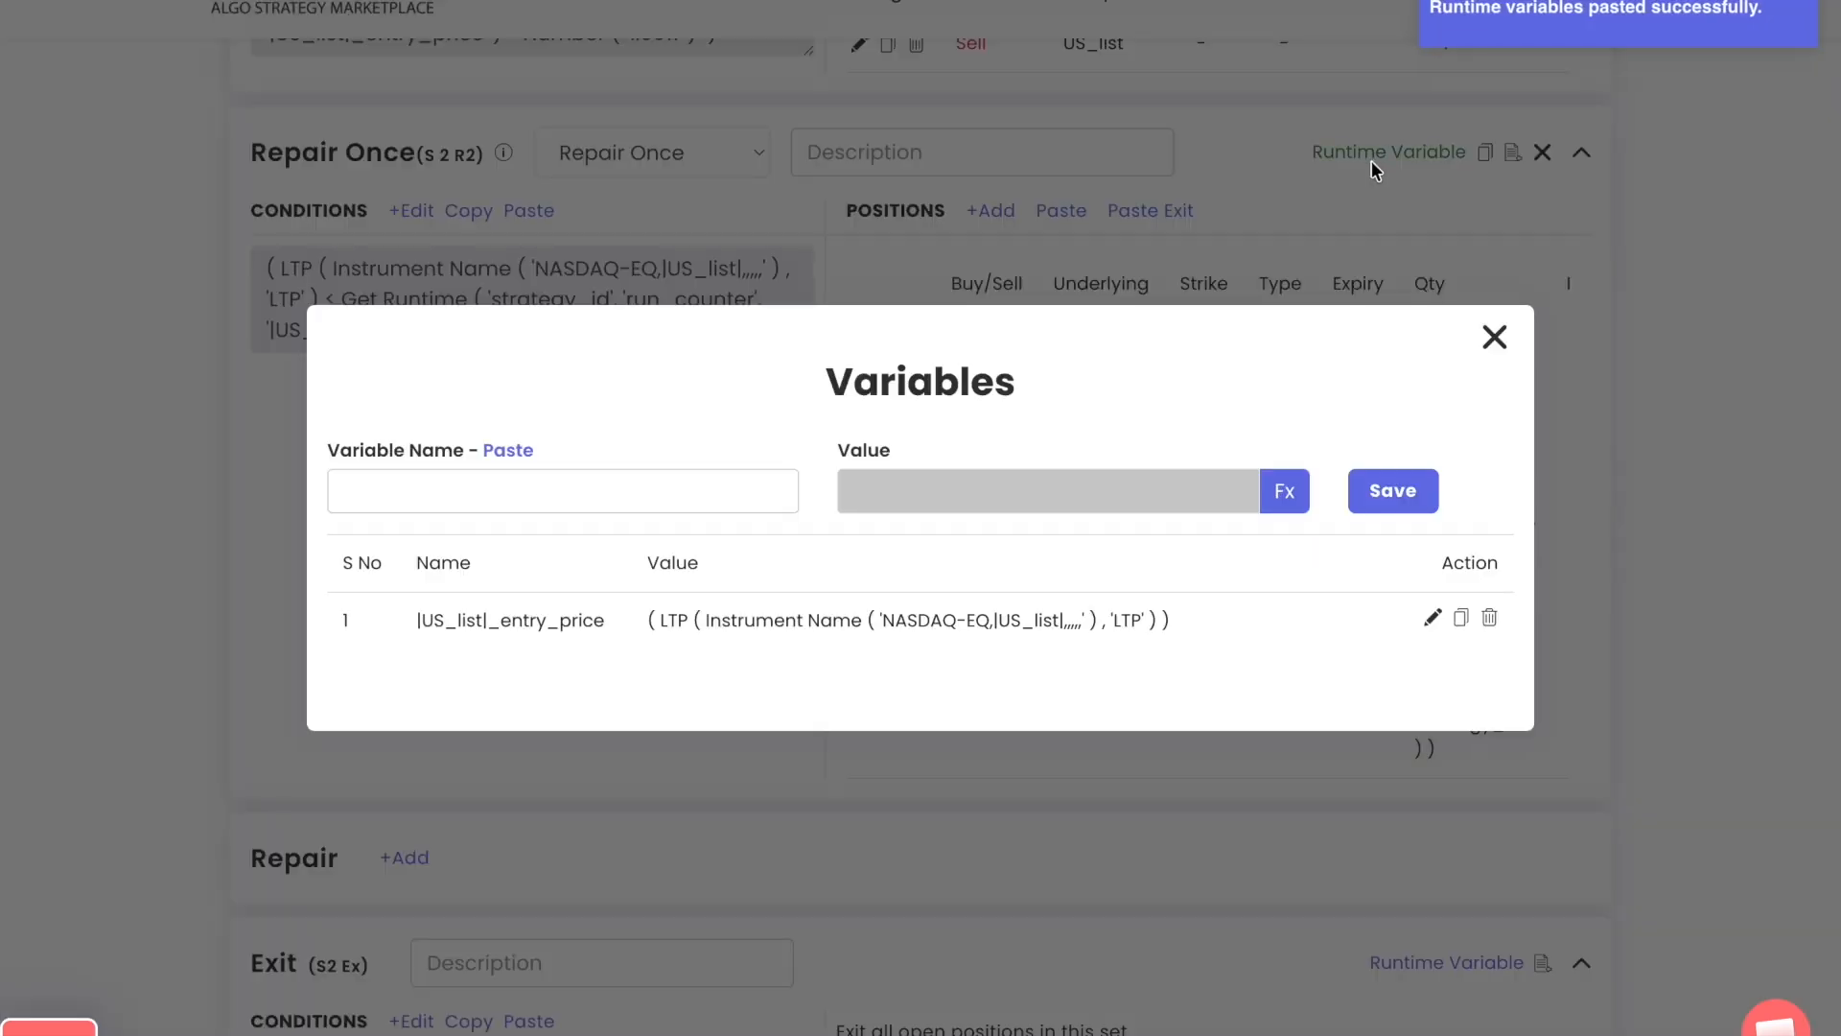
triple_click(1066, 628)
click(1493, 337)
scroll(1269, 491, down, 3)
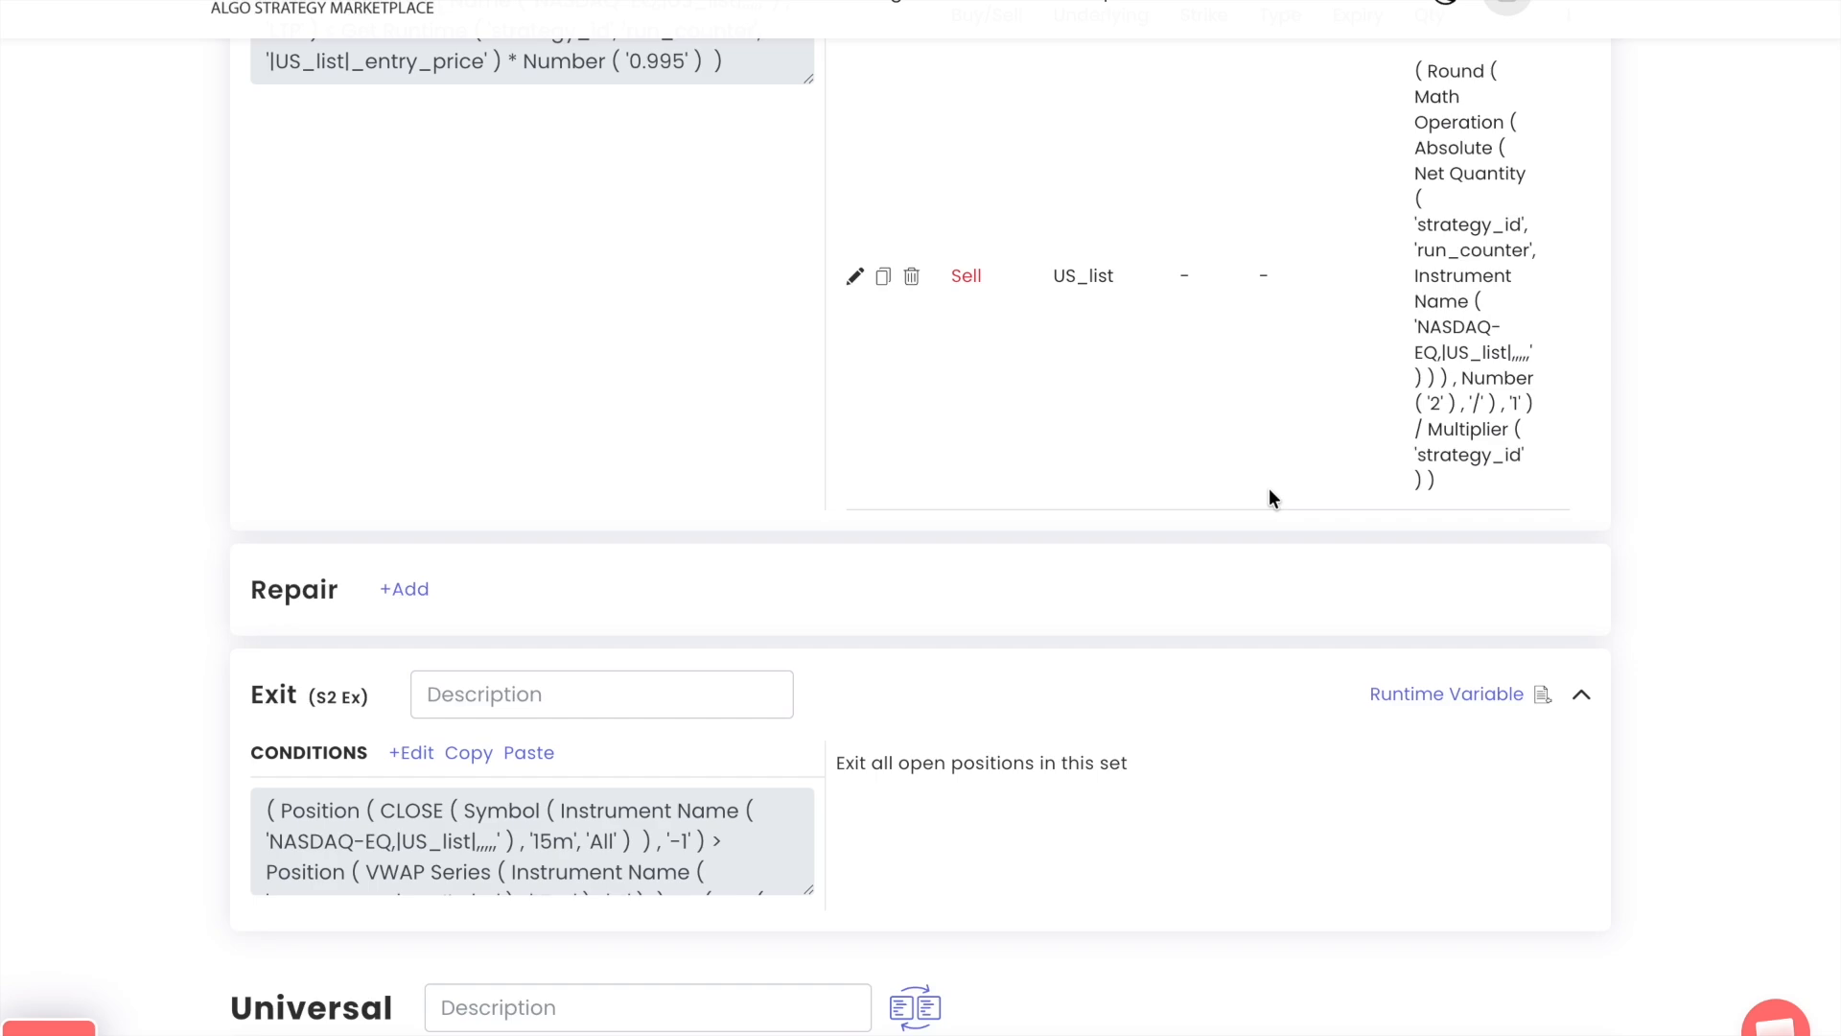
scroll(1268, 497, up, 10)
scroll(1269, 491, up, 10)
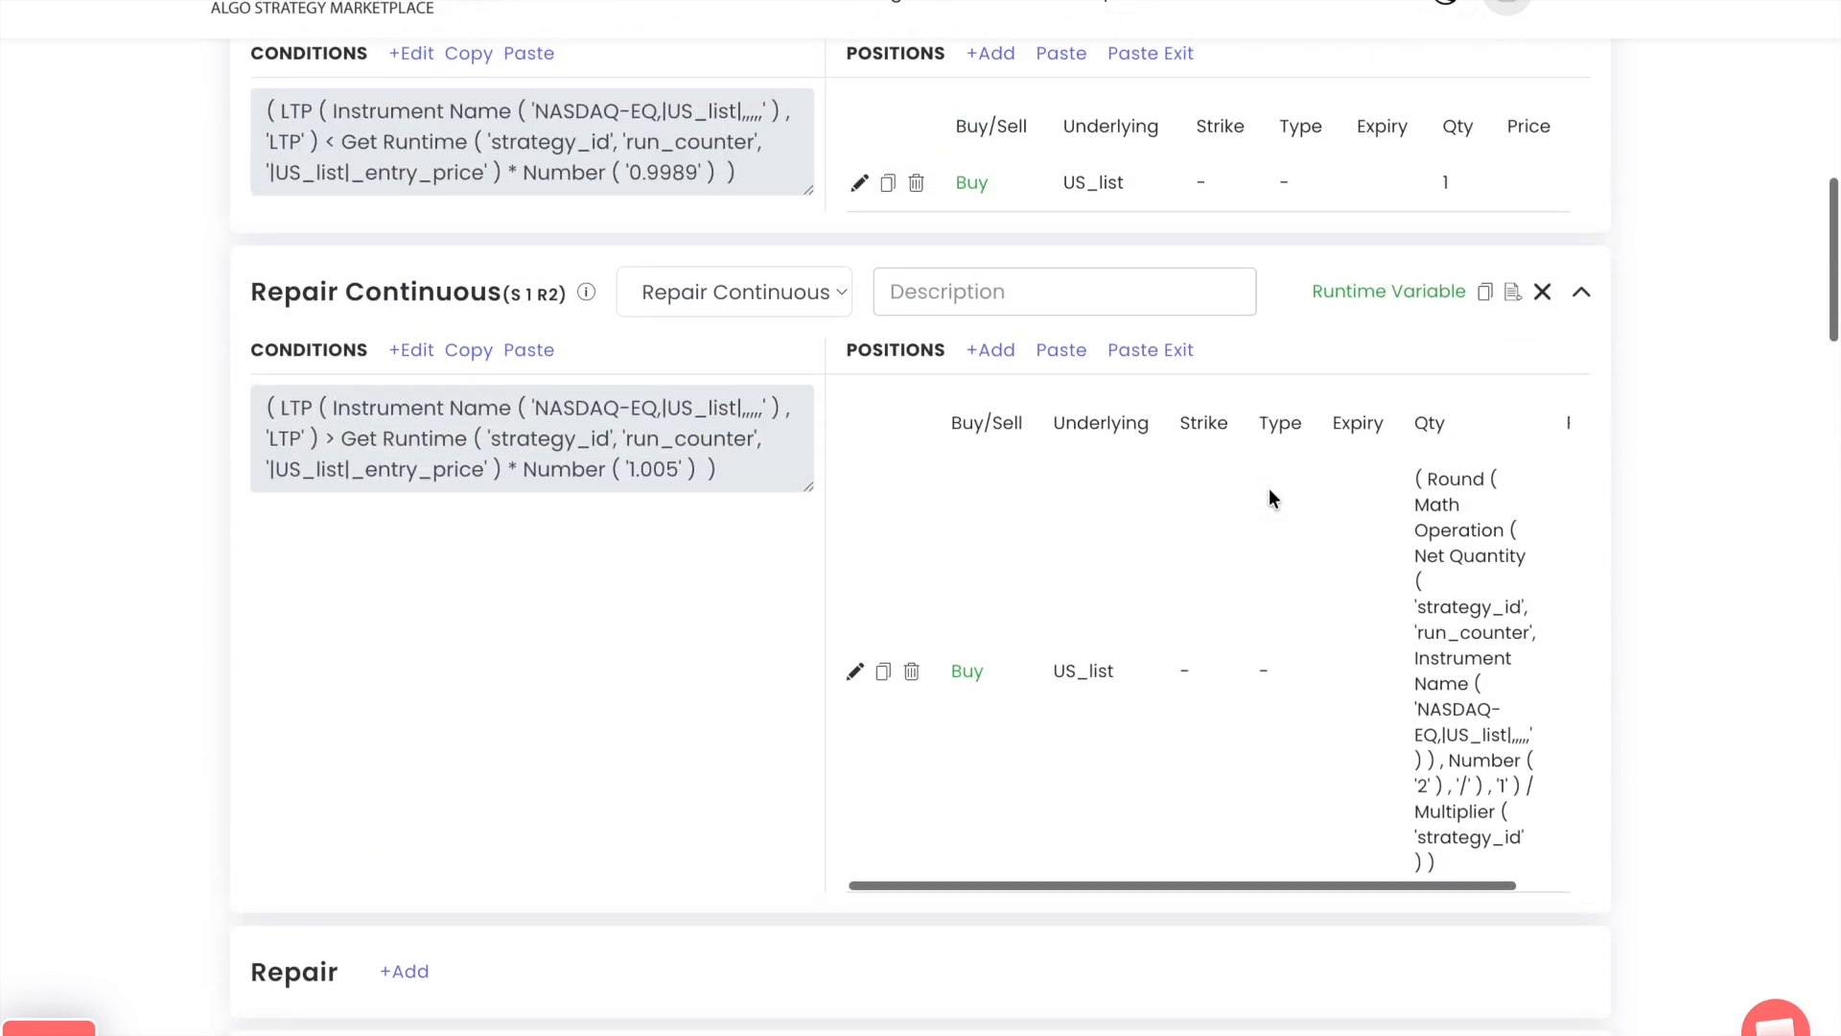
Copy the runtime variables of S 1 R1 into the Set 1 Exit and open the pasted variable list
scroll(1269, 493, up, 2)
scroll(1269, 492, down, 1)
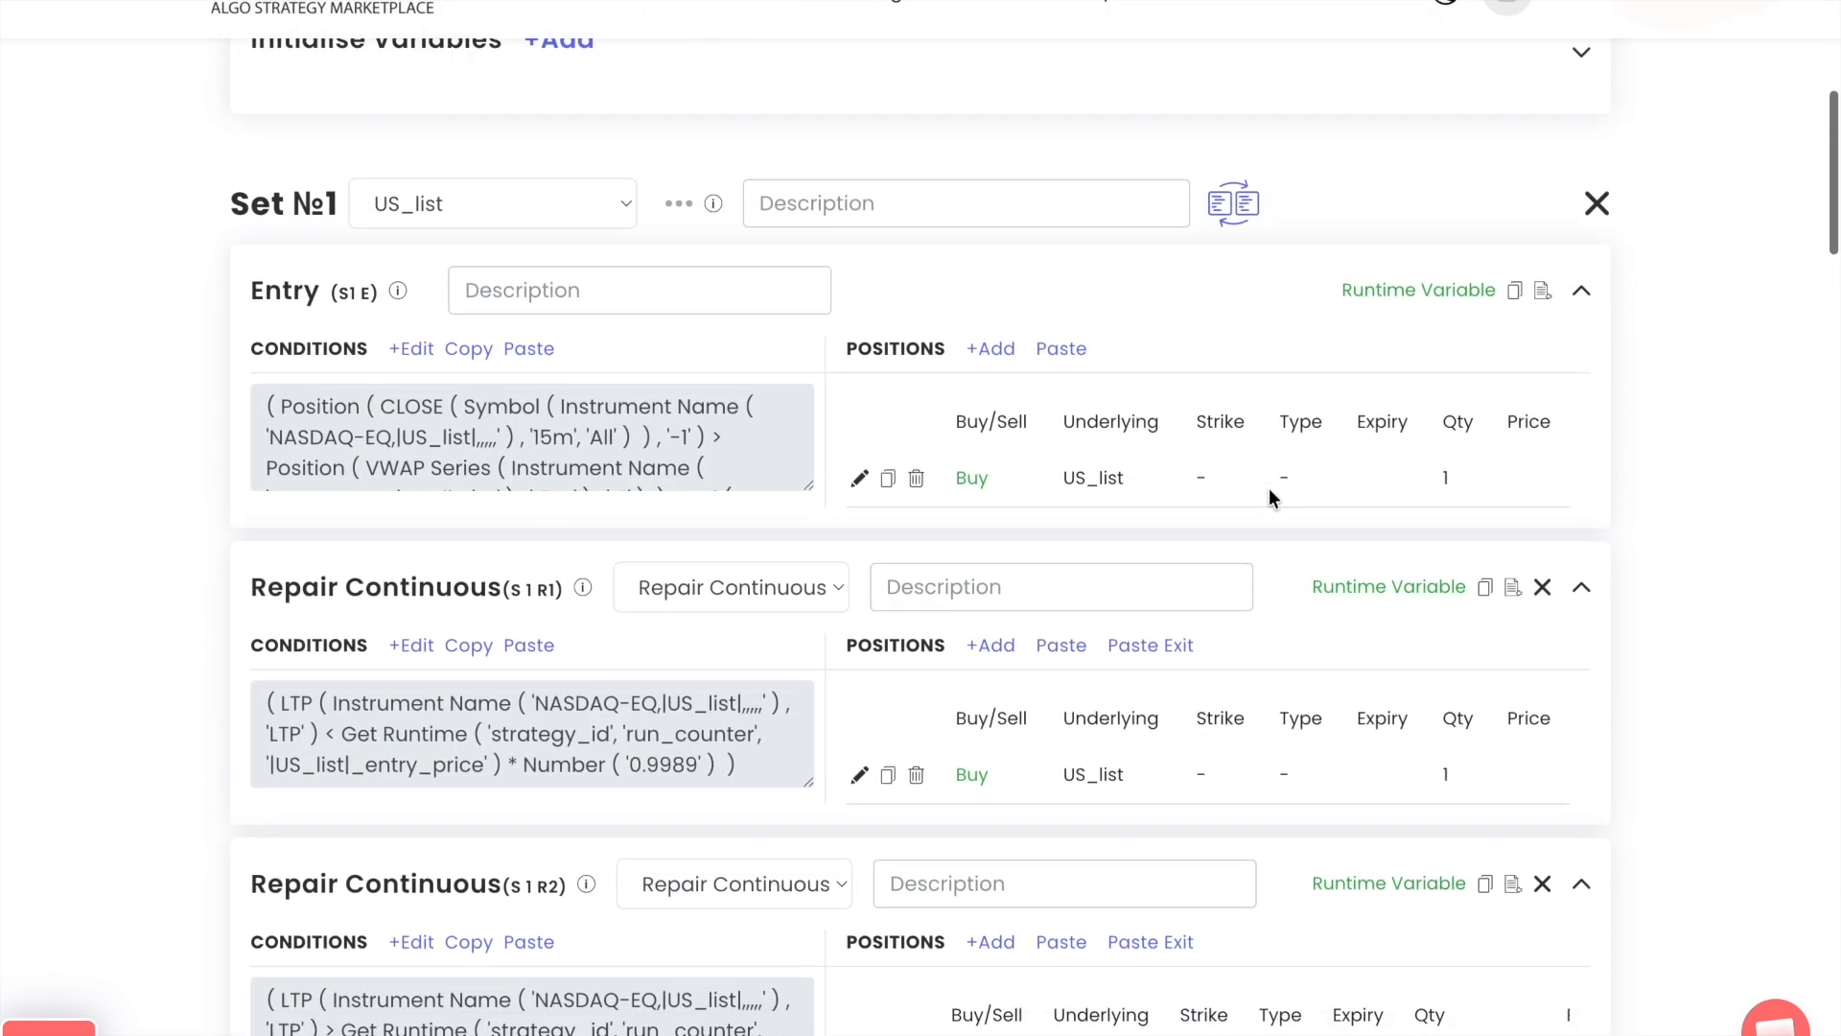
click(1343, 585)
click(1487, 326)
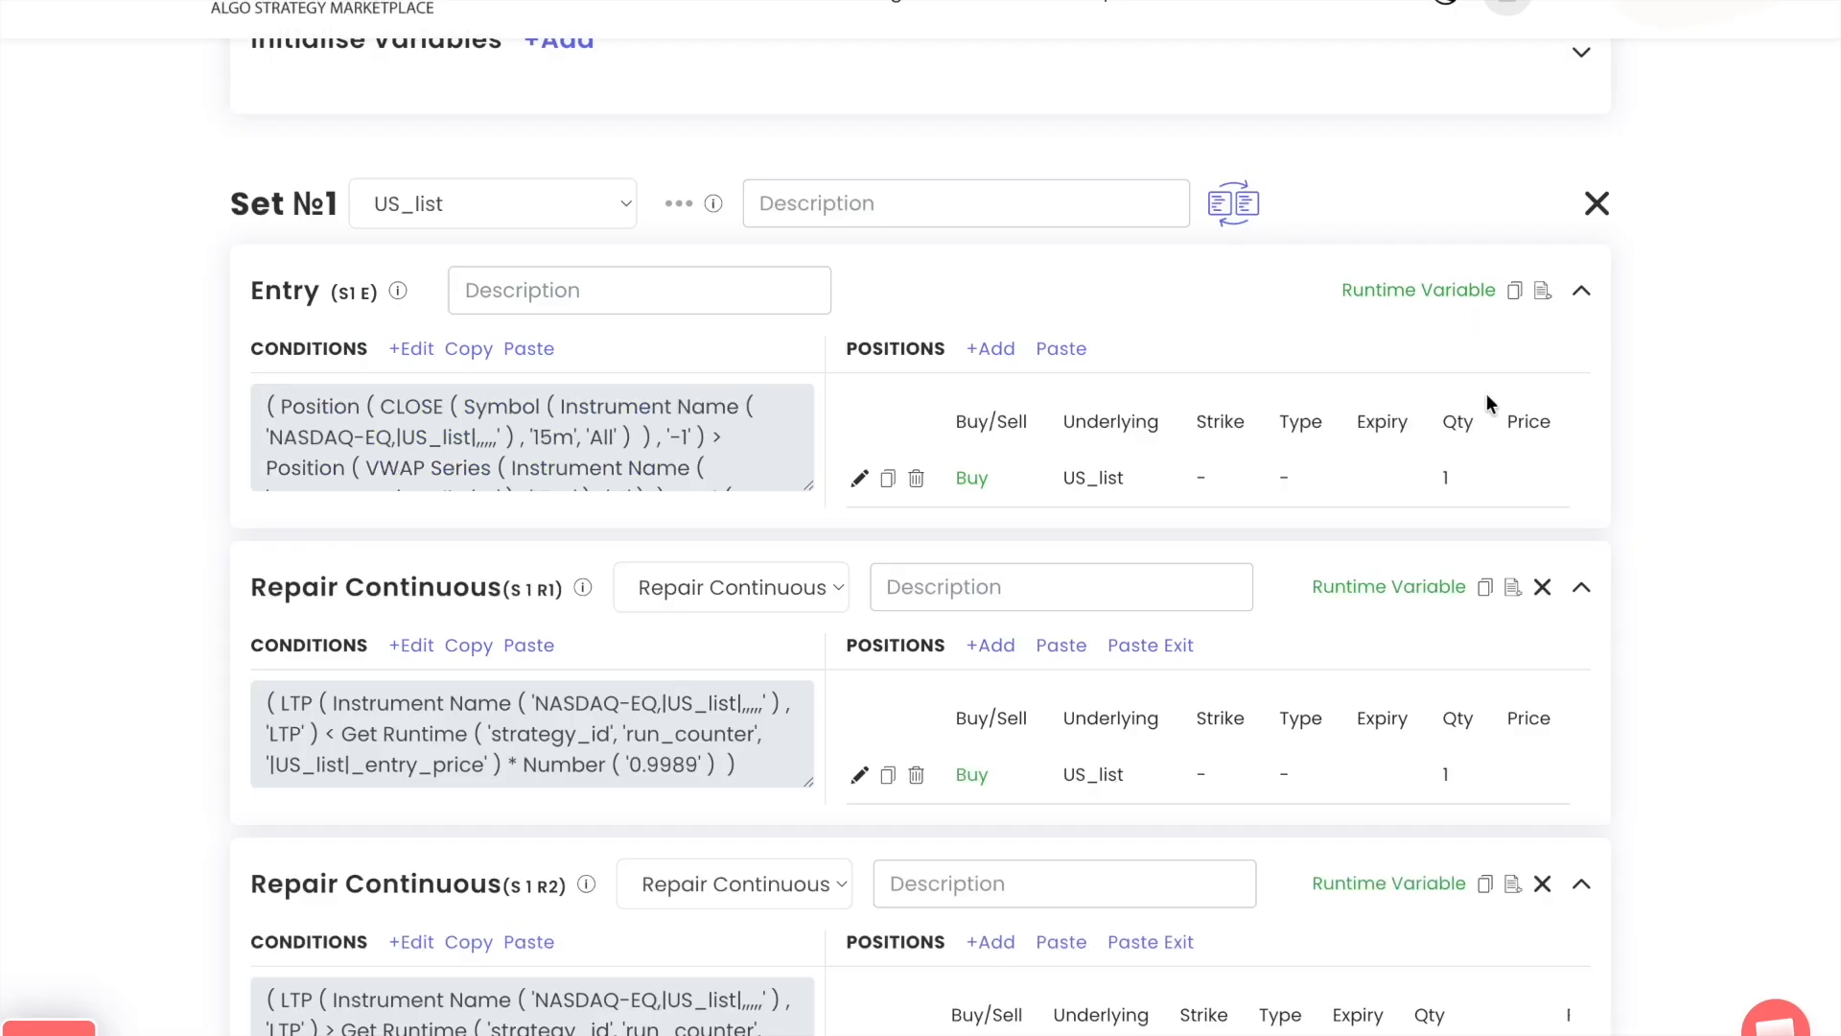
click(1485, 586)
scroll(1480, 583, down, 8)
scroll(1481, 590, down, 1)
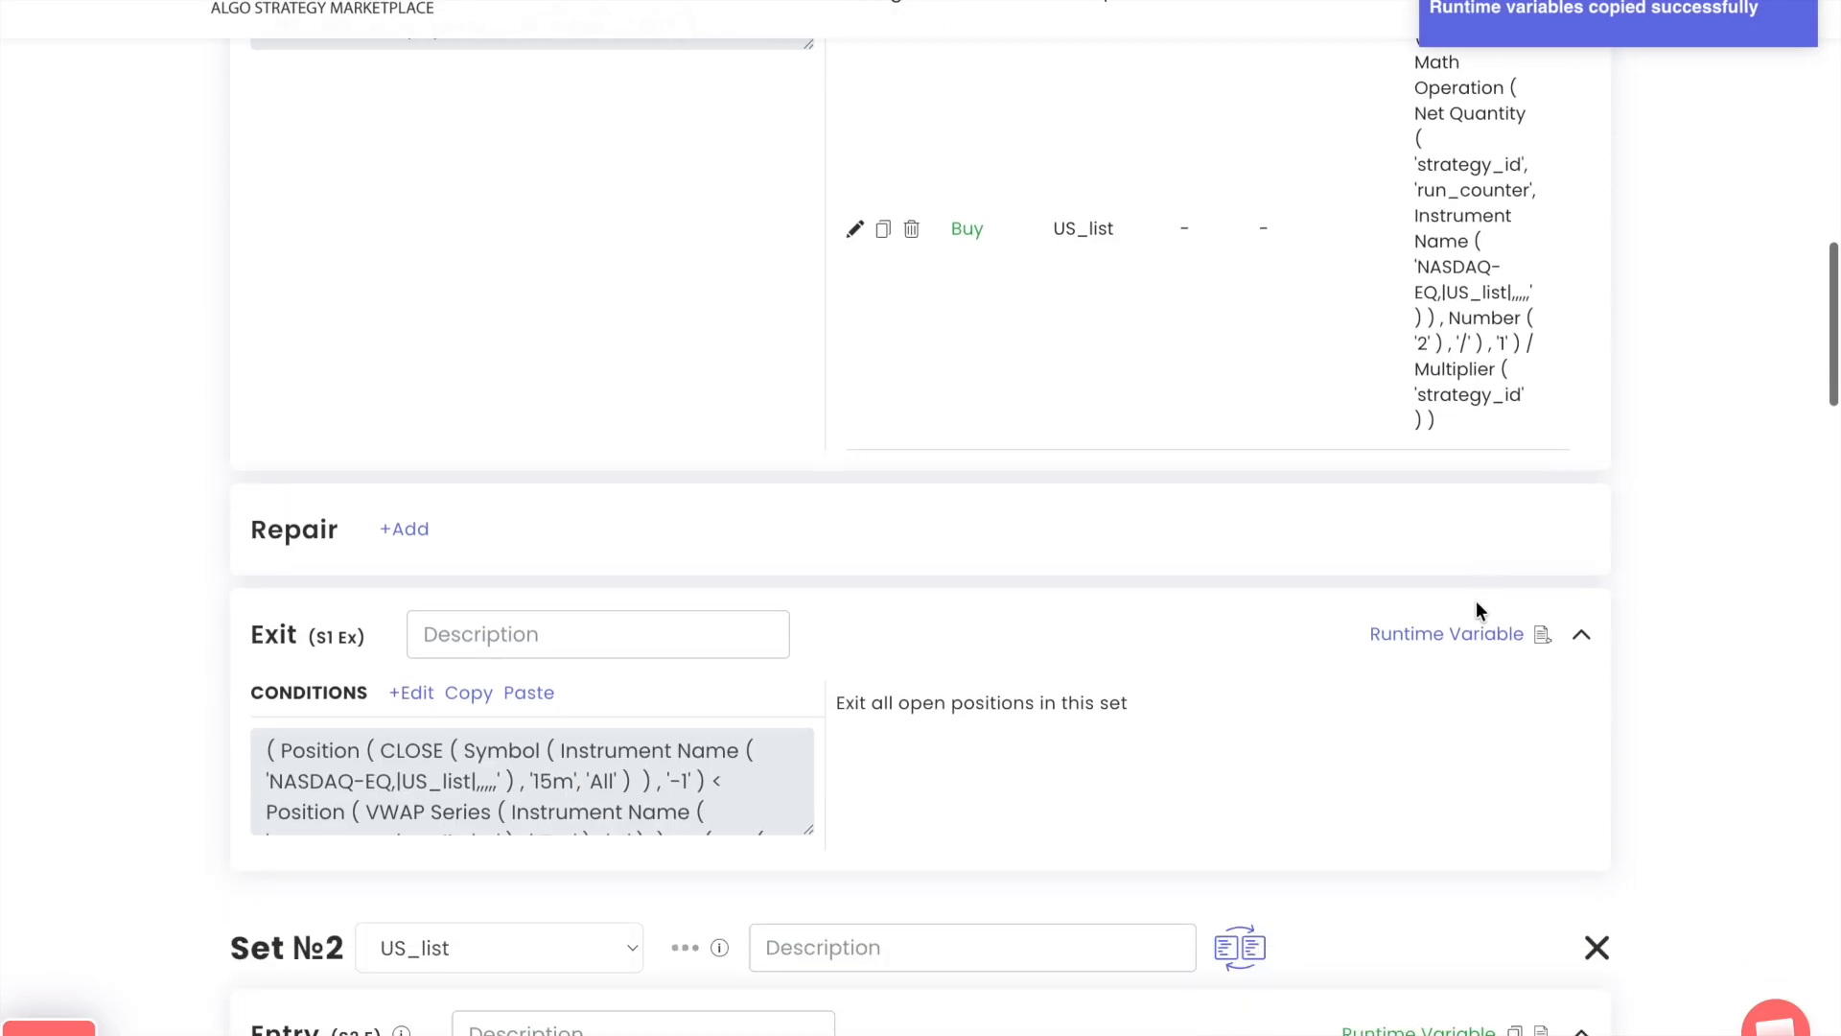
click(1541, 635)
click(1458, 635)
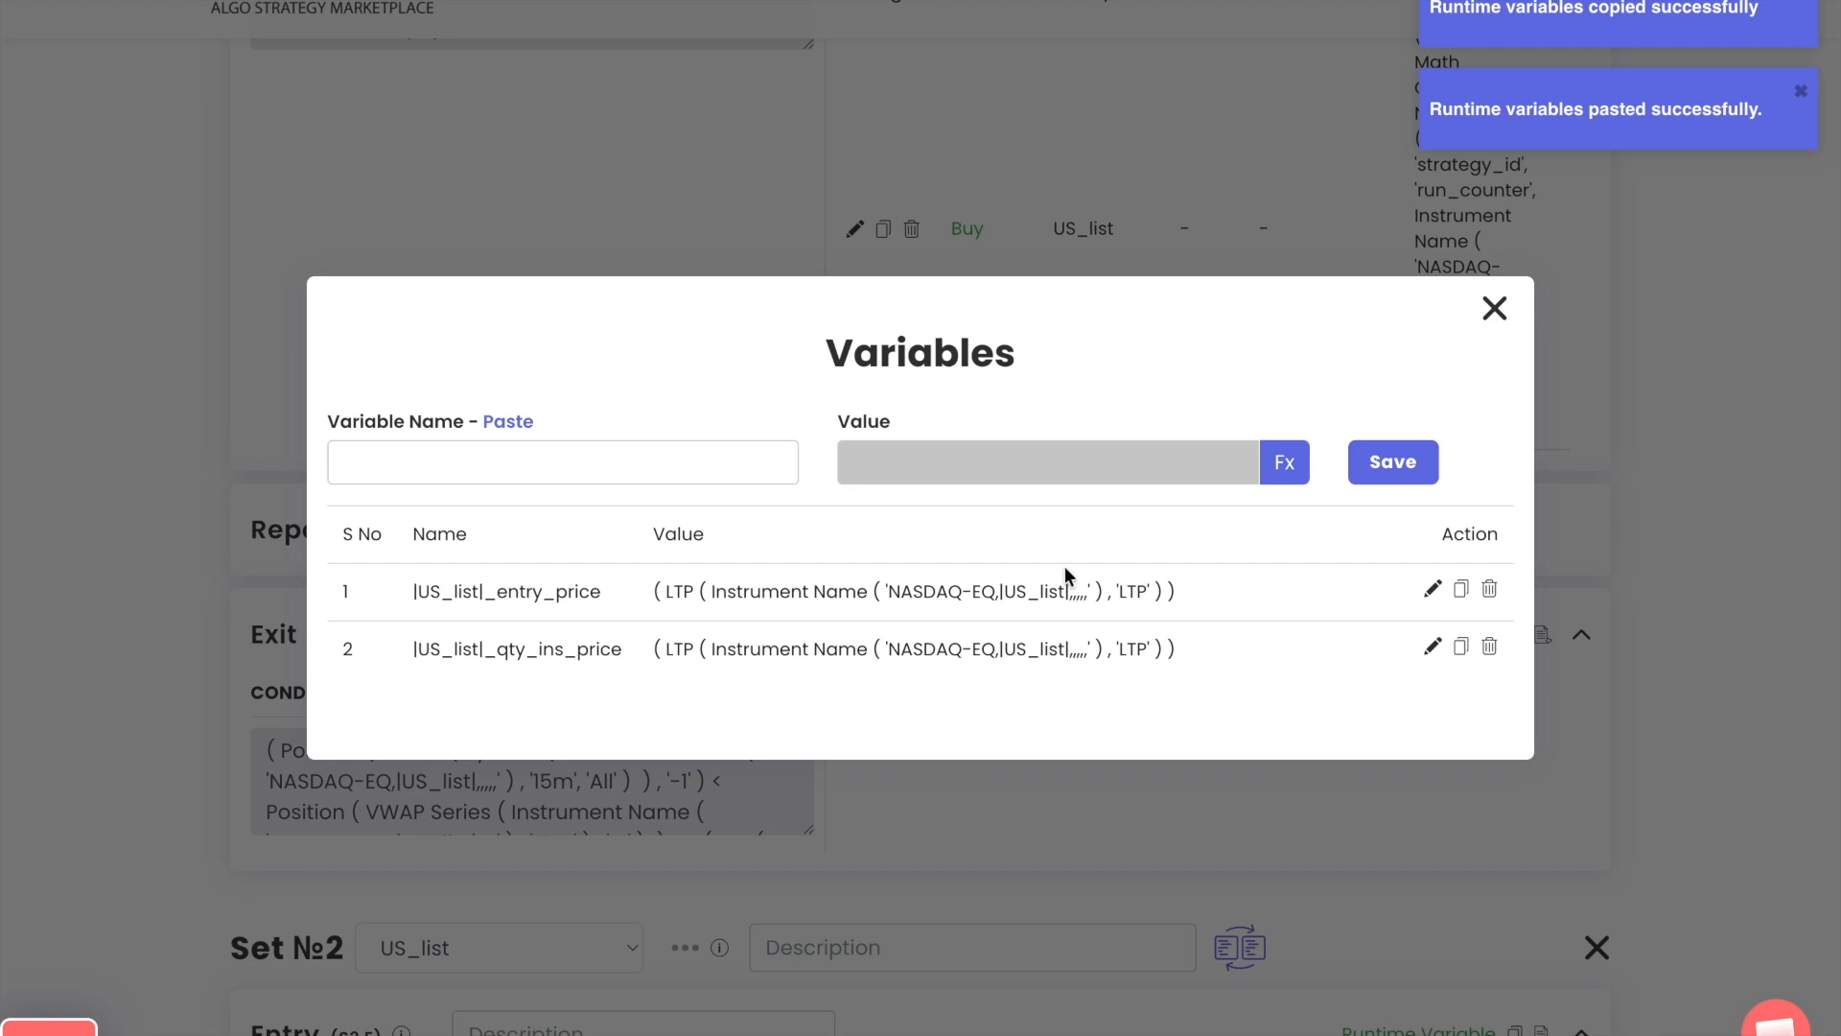
Replace the LTP formula of |US_list|_entry_price in the Set 1 Exit with Number 0 and update the variable
click(1432, 588)
click(1280, 466)
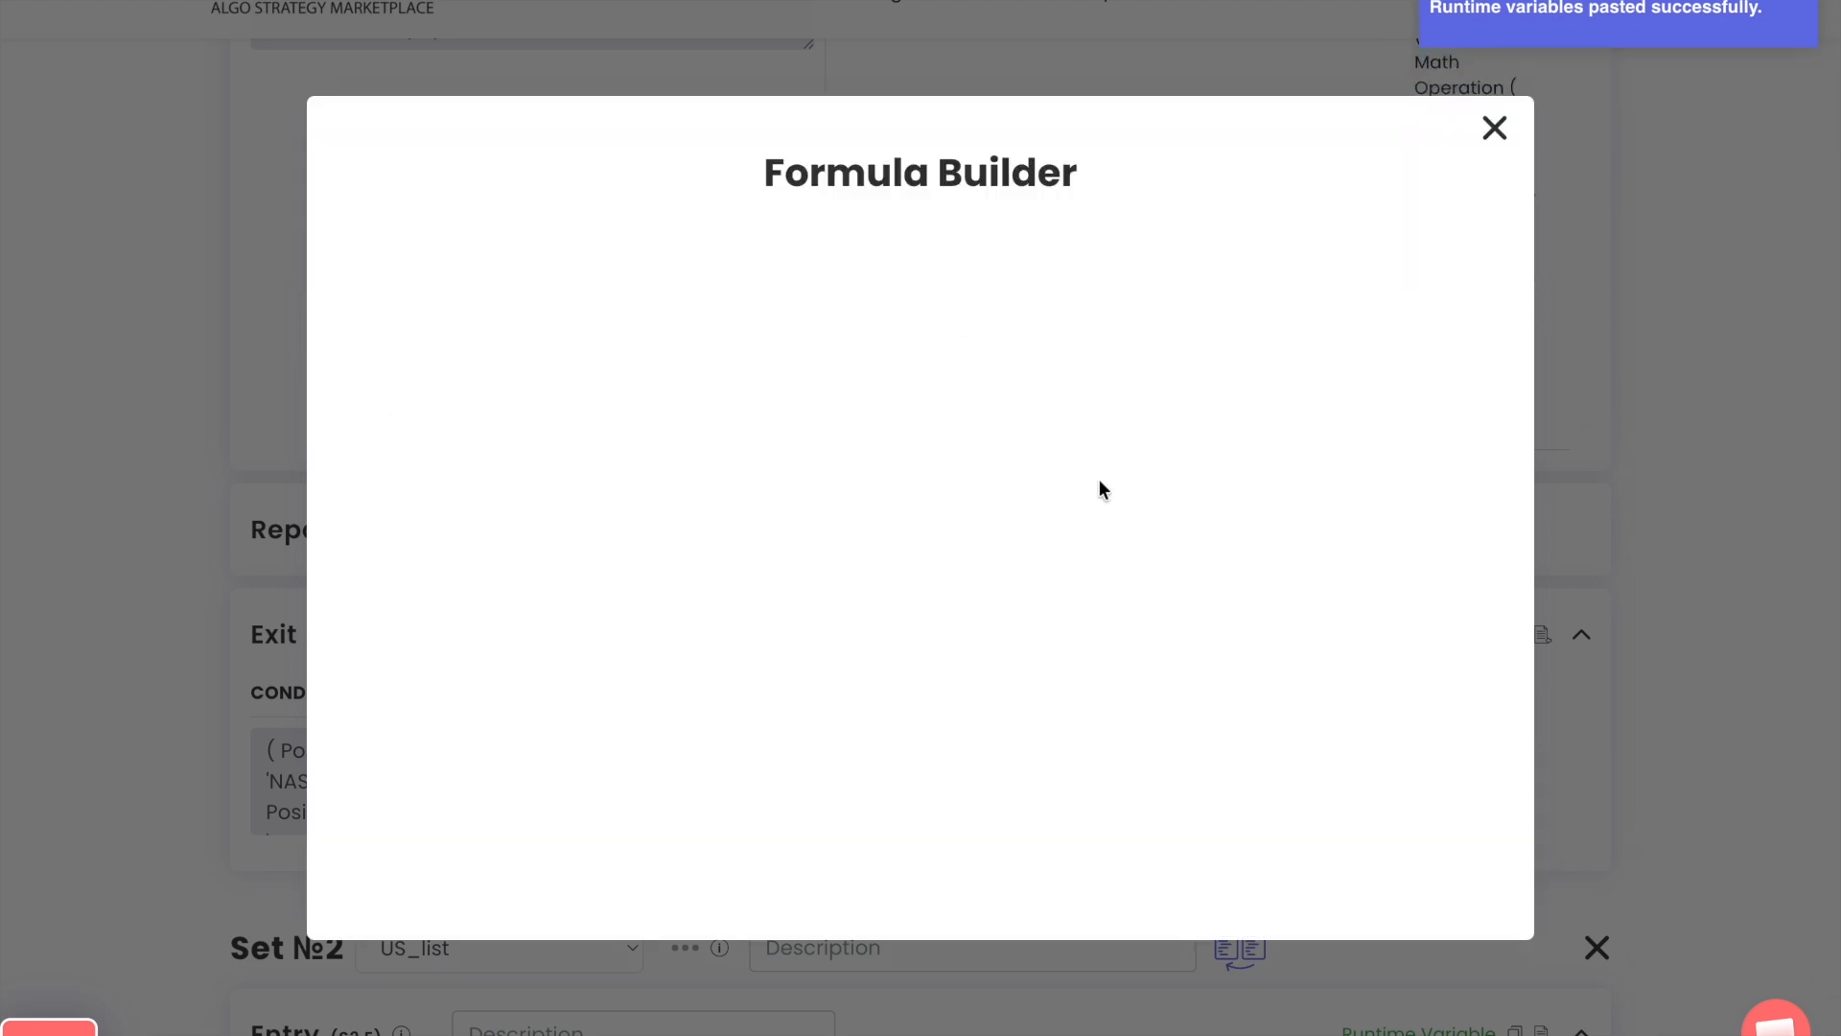
click(895, 315)
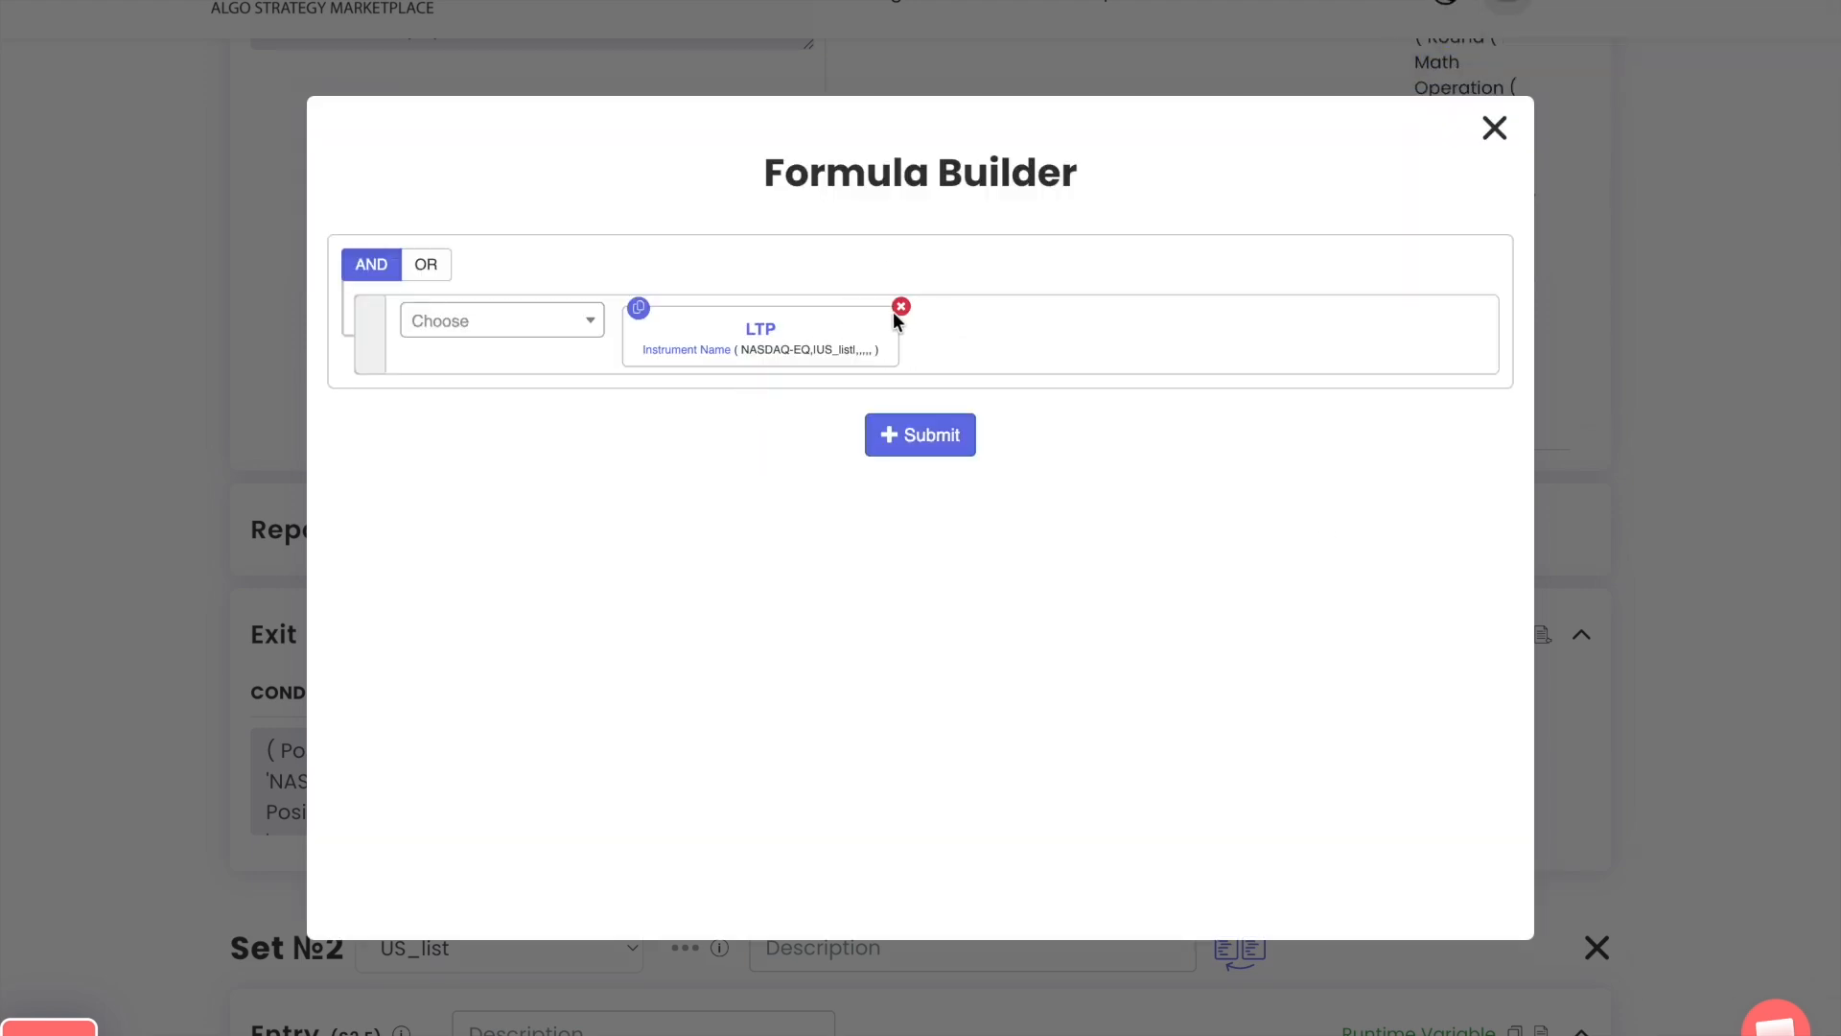
click(556, 320)
text(nu)
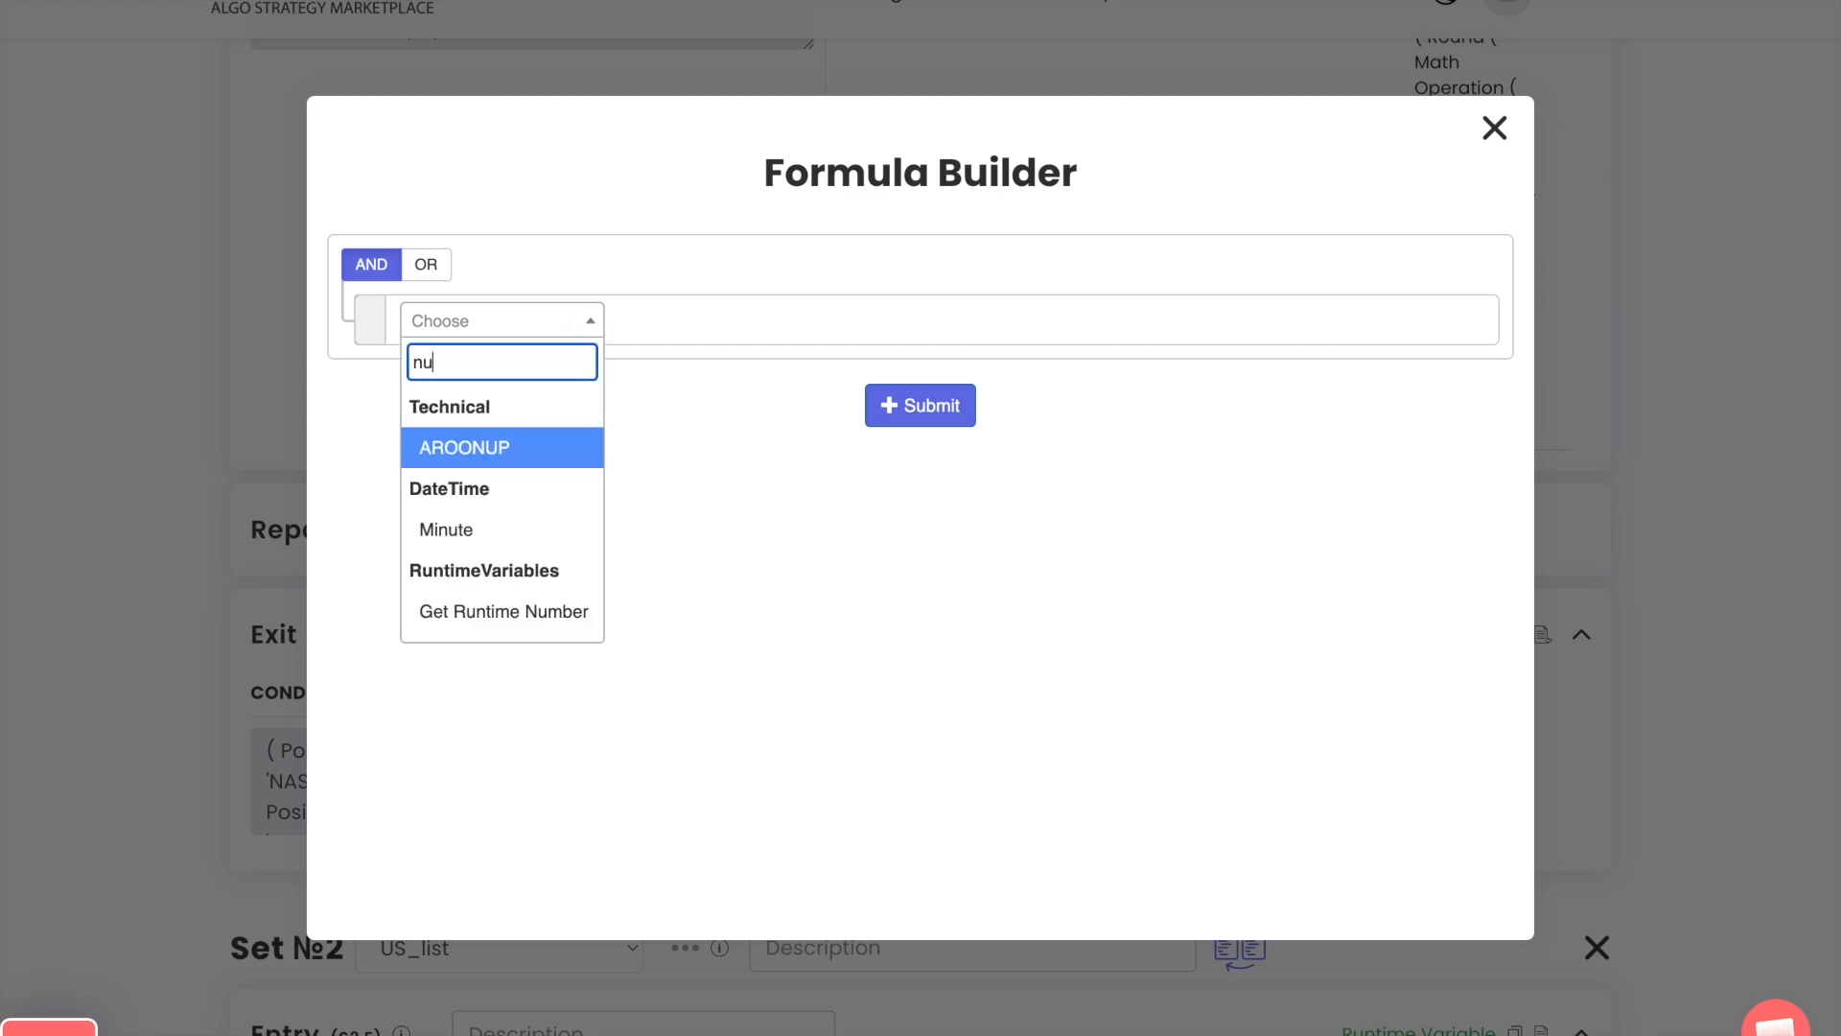
text(mber)
key(Down)
key(Down)
key(Return)
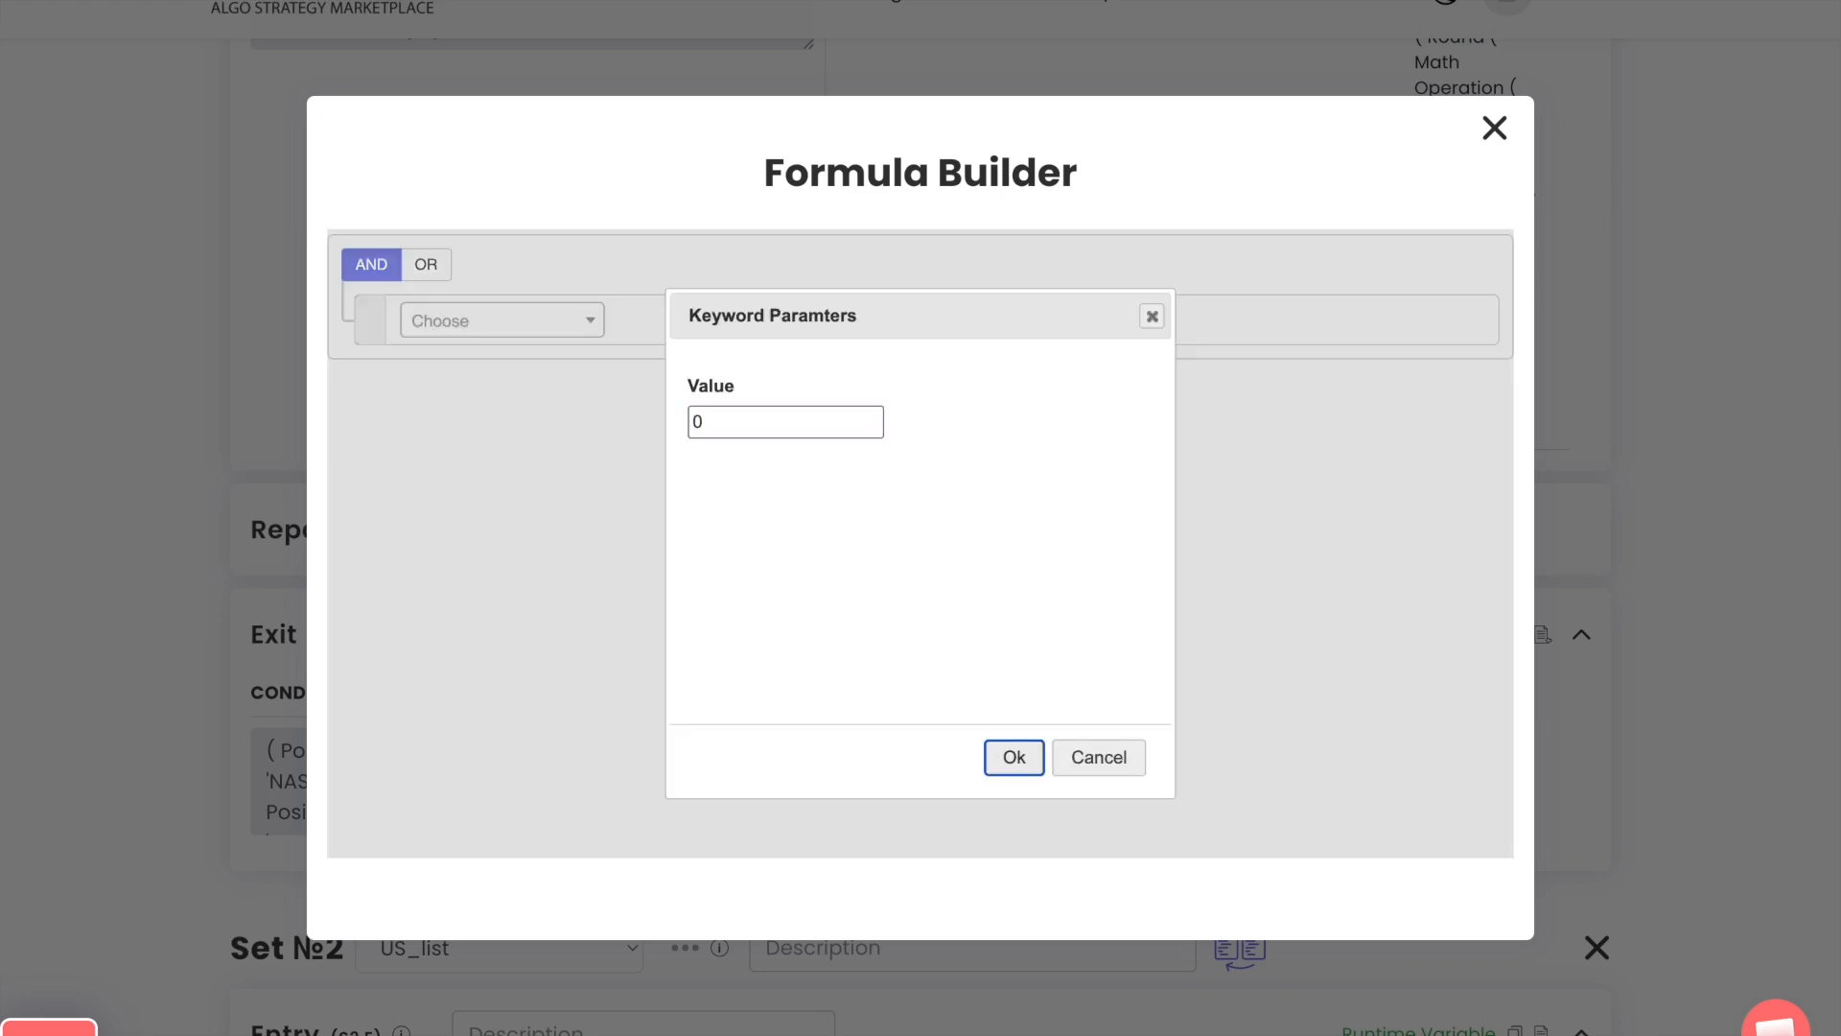
key(Return)
click(909, 434)
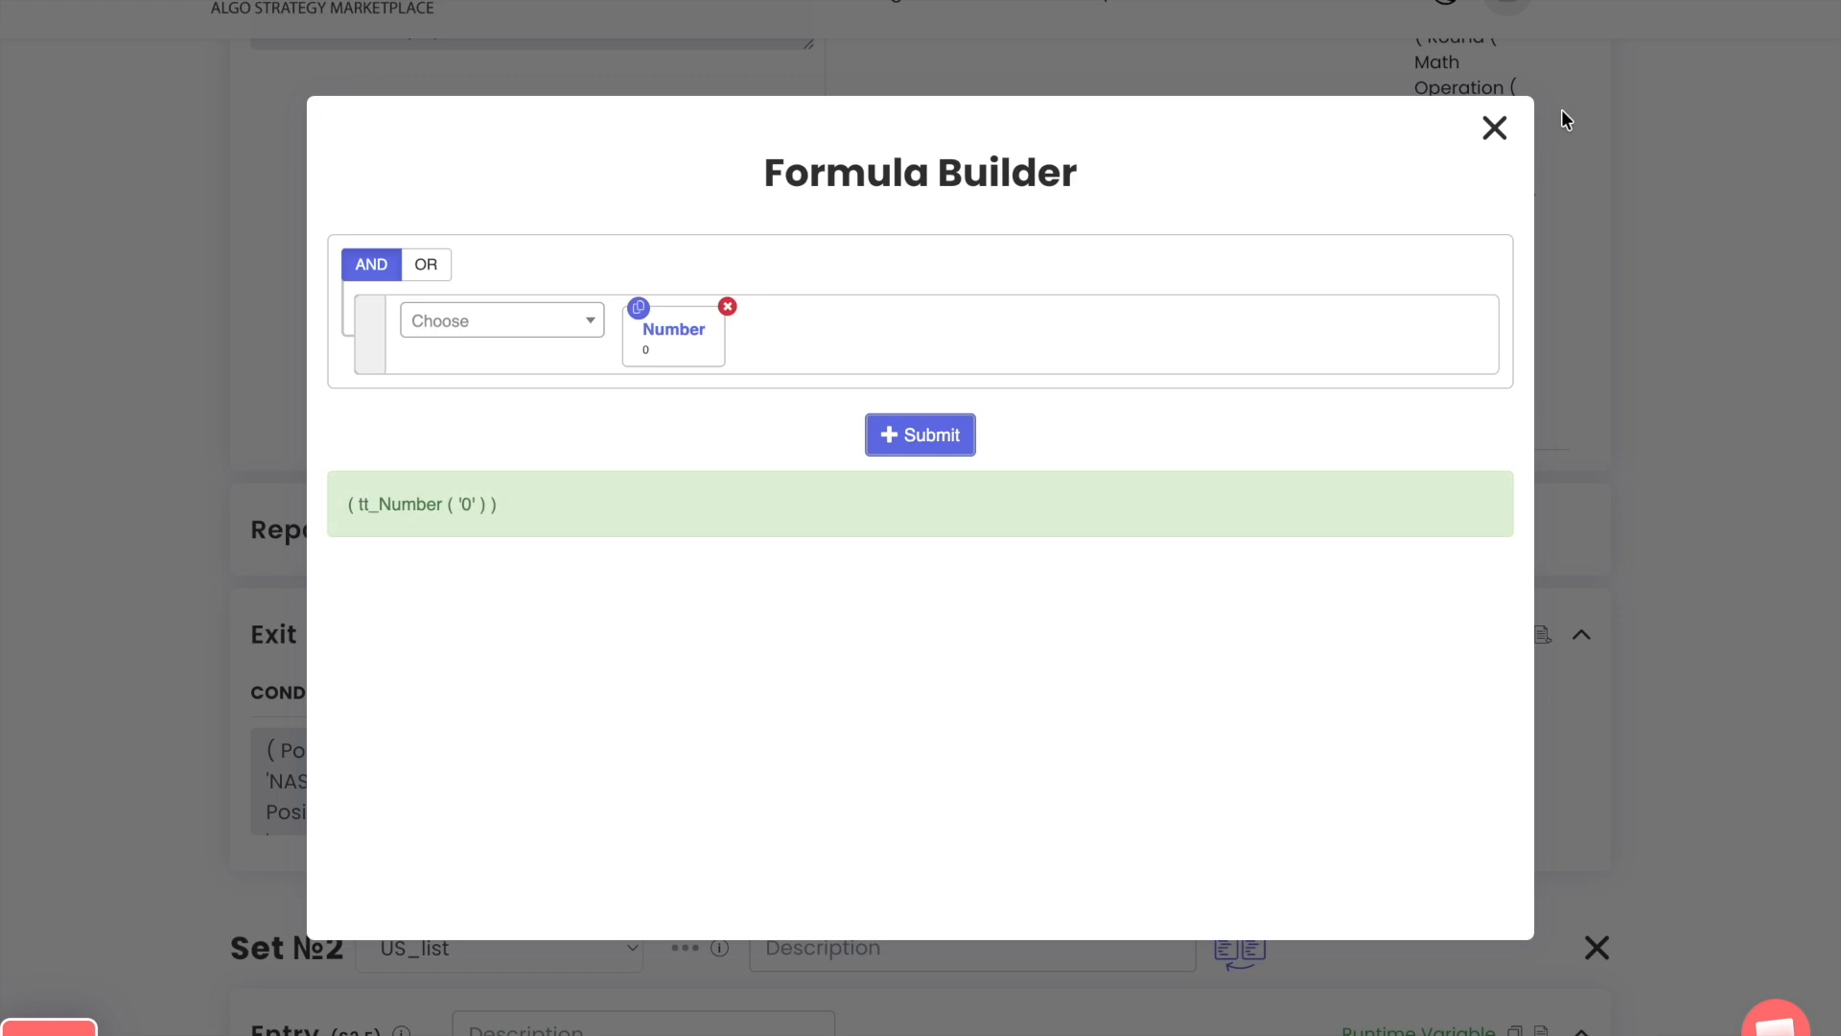
click(1493, 126)
click(1420, 478)
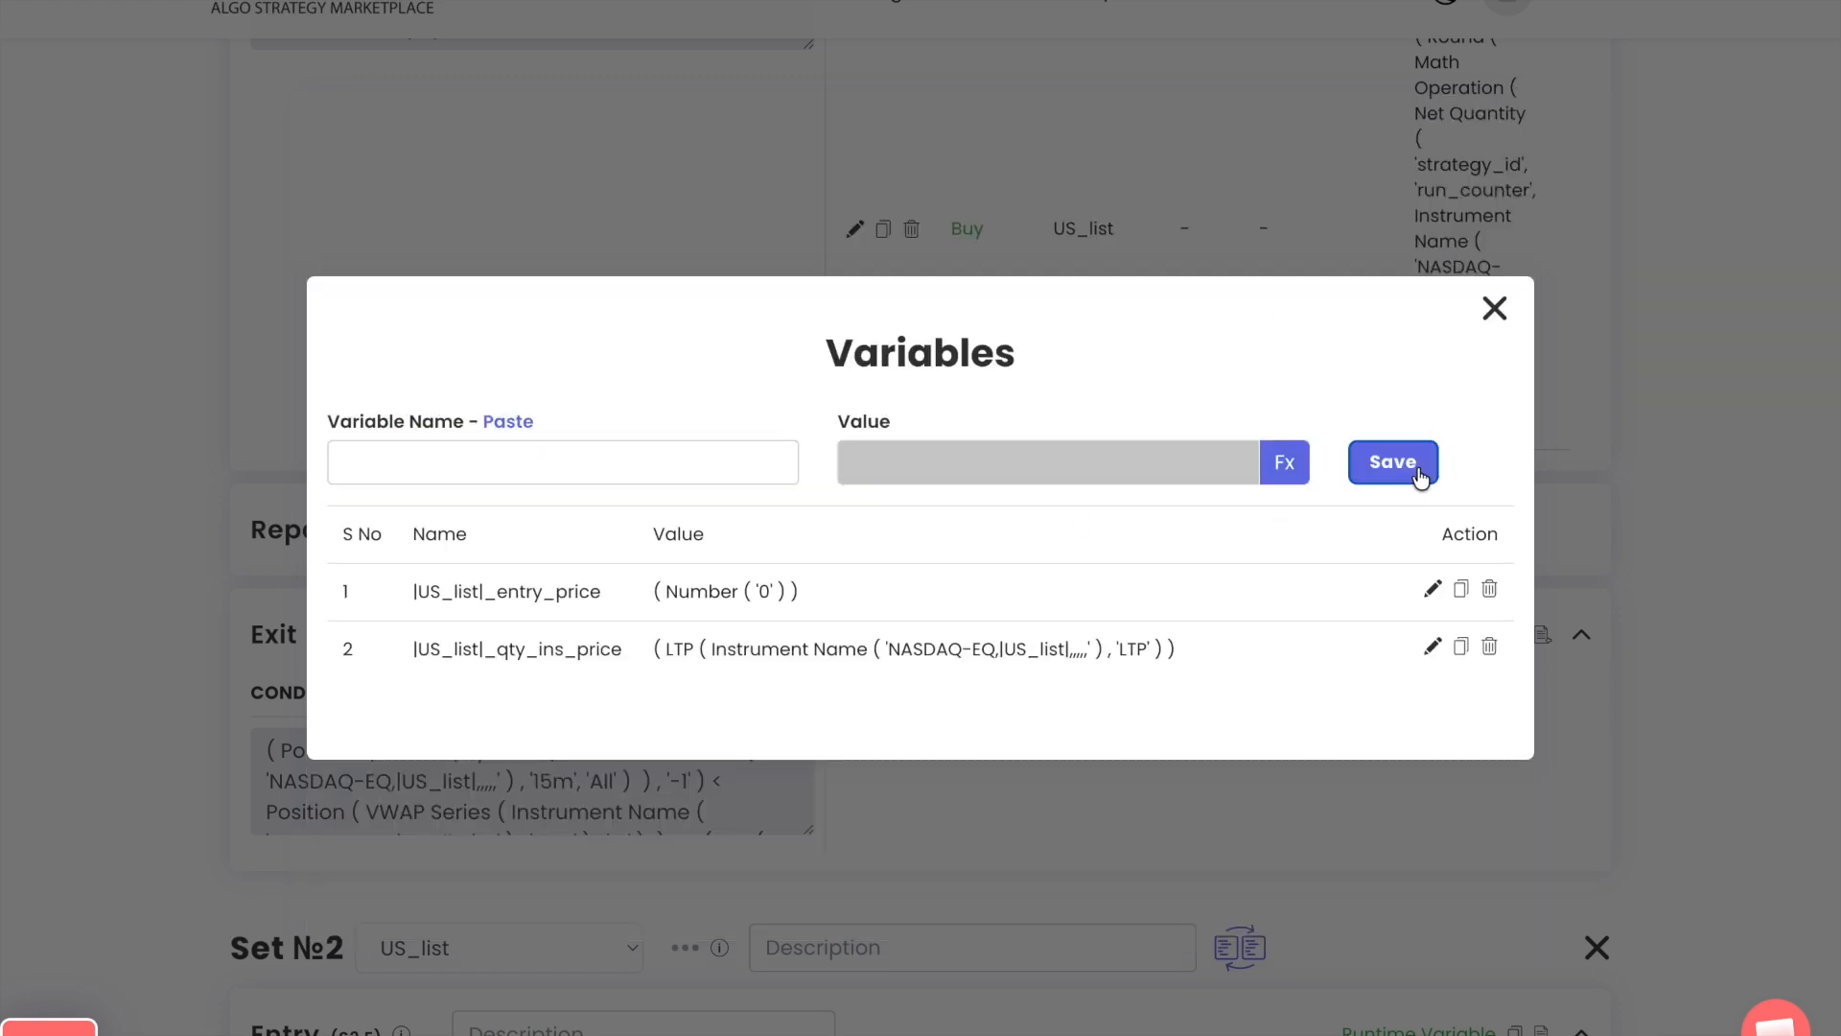
Replace the LTP formula of |US_list|_qty_ins_price in the Set 1 Exit with Number 0, update it and close the variable list
click(1433, 650)
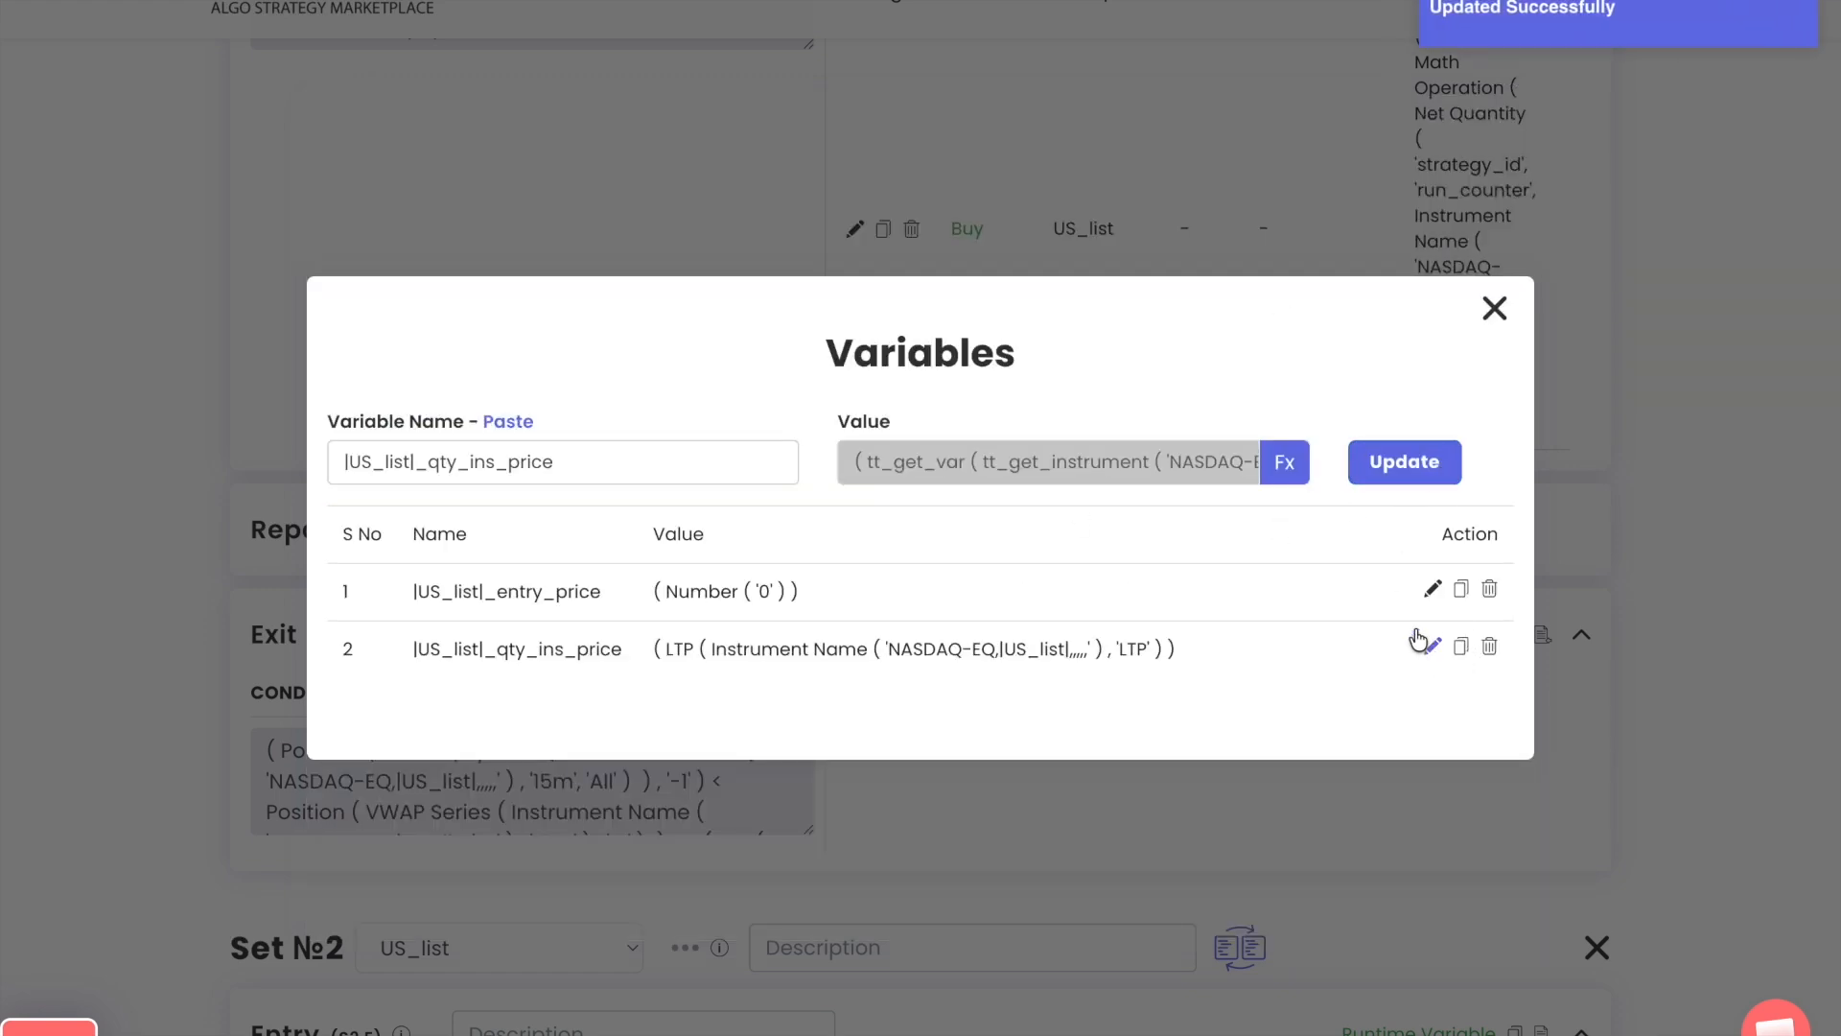
click(1285, 463)
click(901, 308)
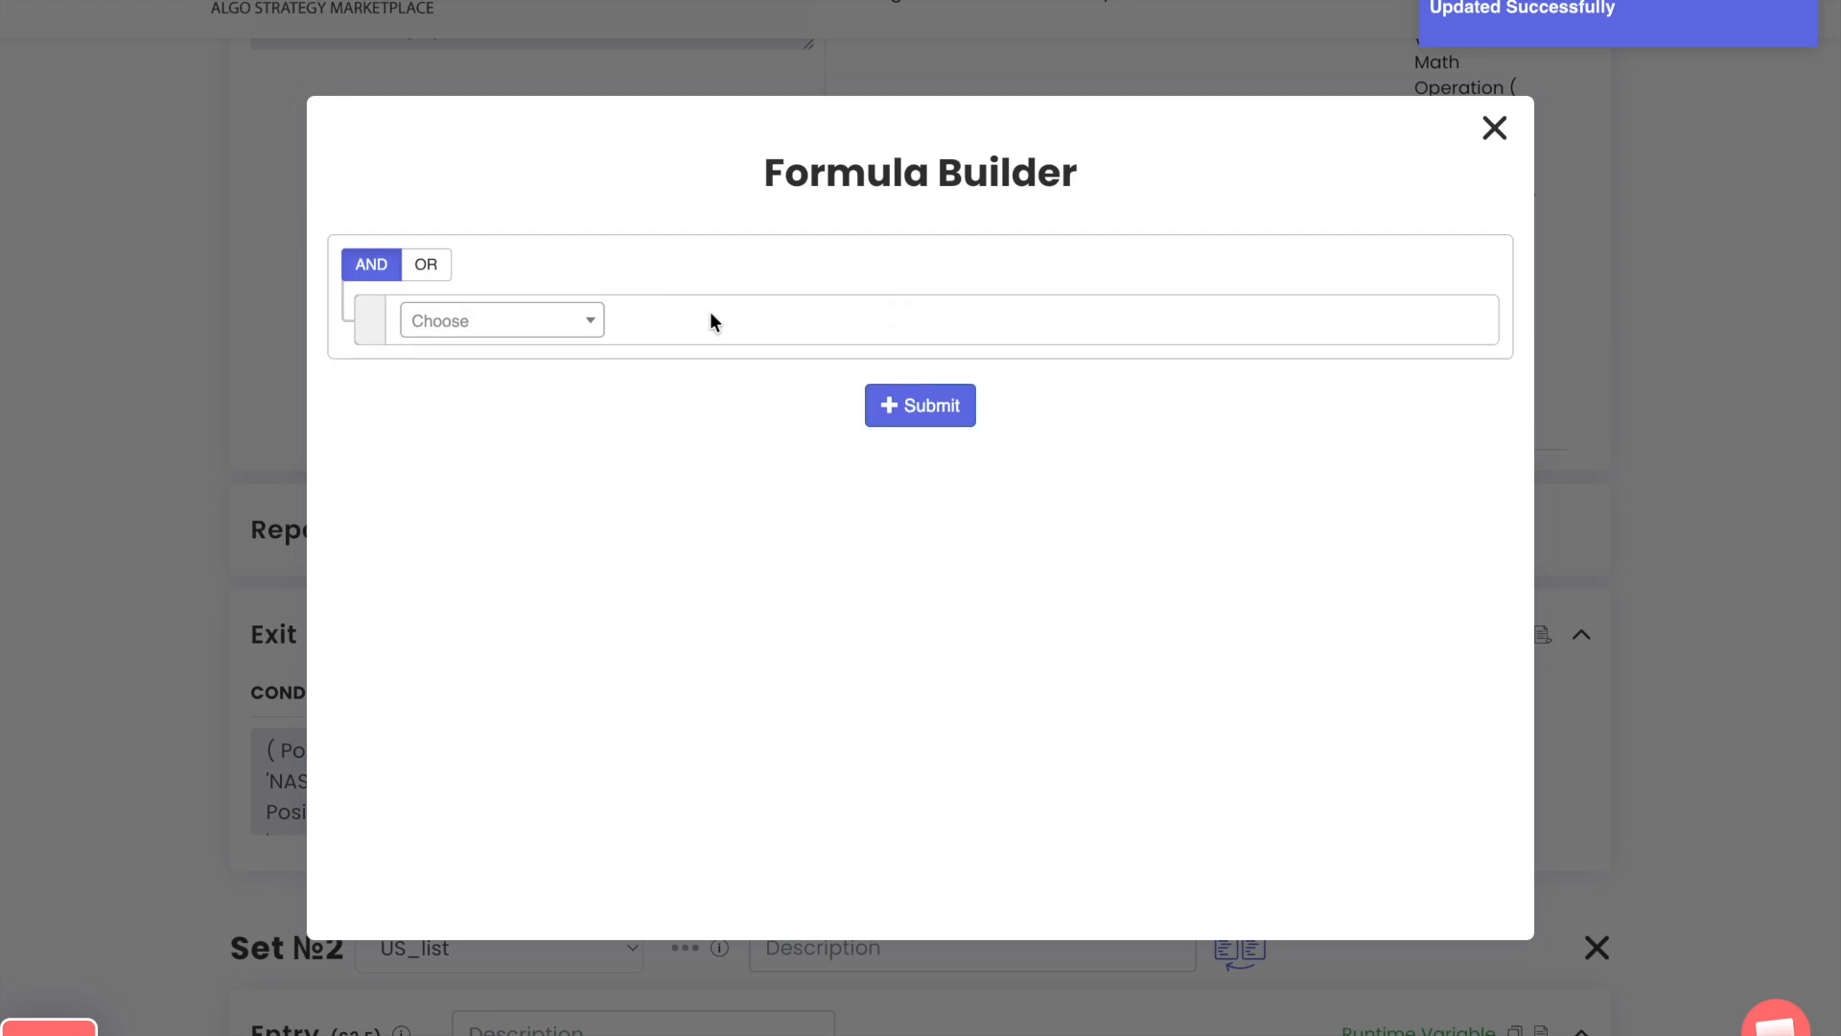
click(497, 326)
text(number)
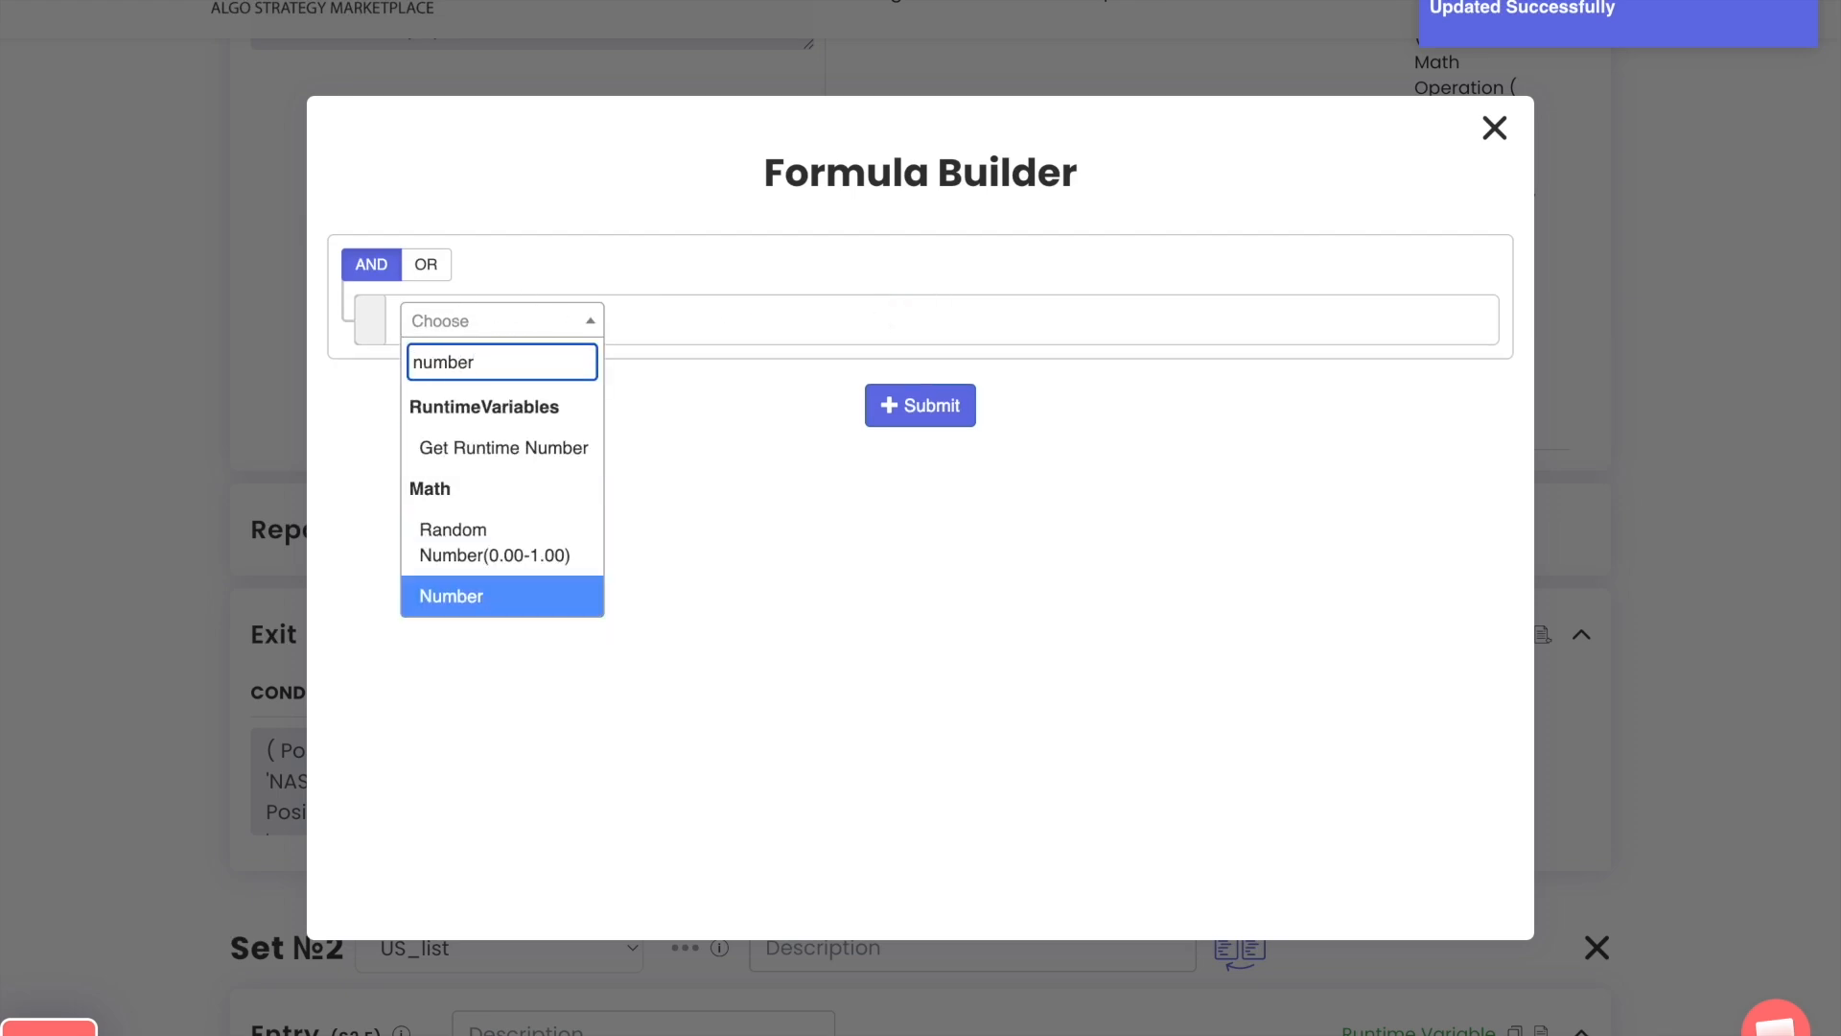
click(450, 595)
click(1010, 756)
click(916, 433)
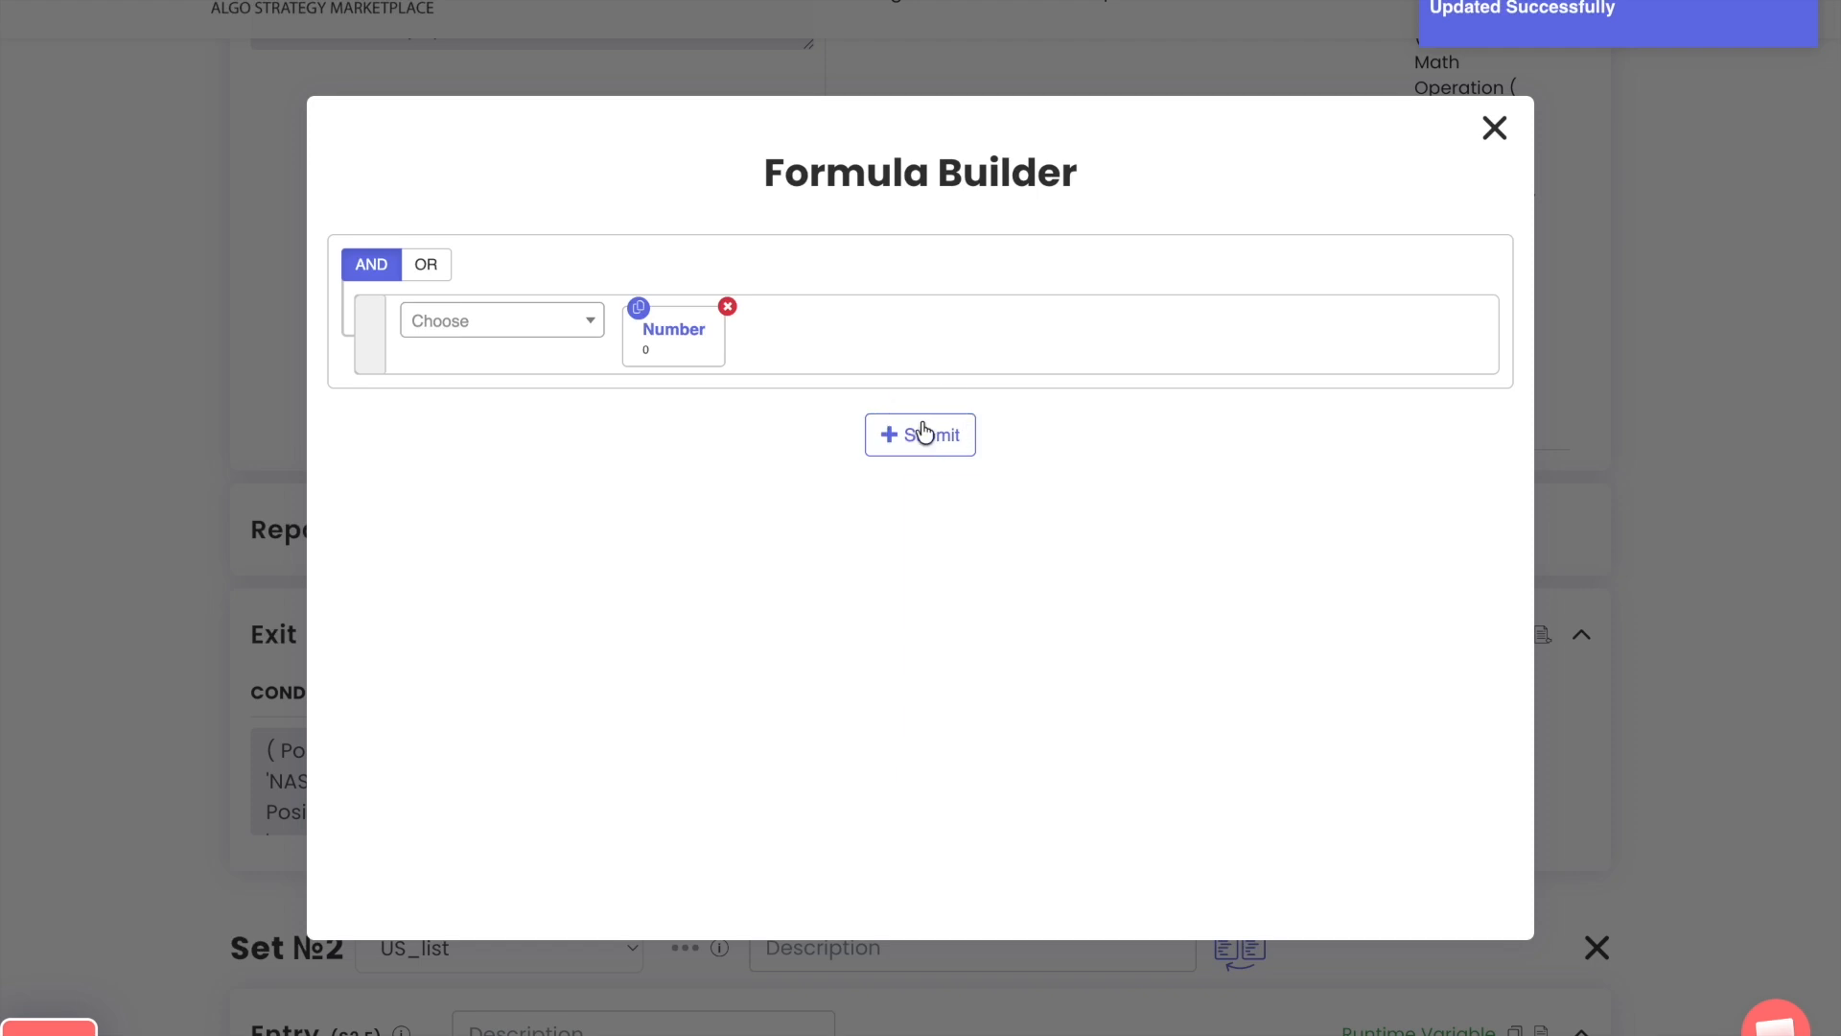
click(1493, 129)
click(1404, 461)
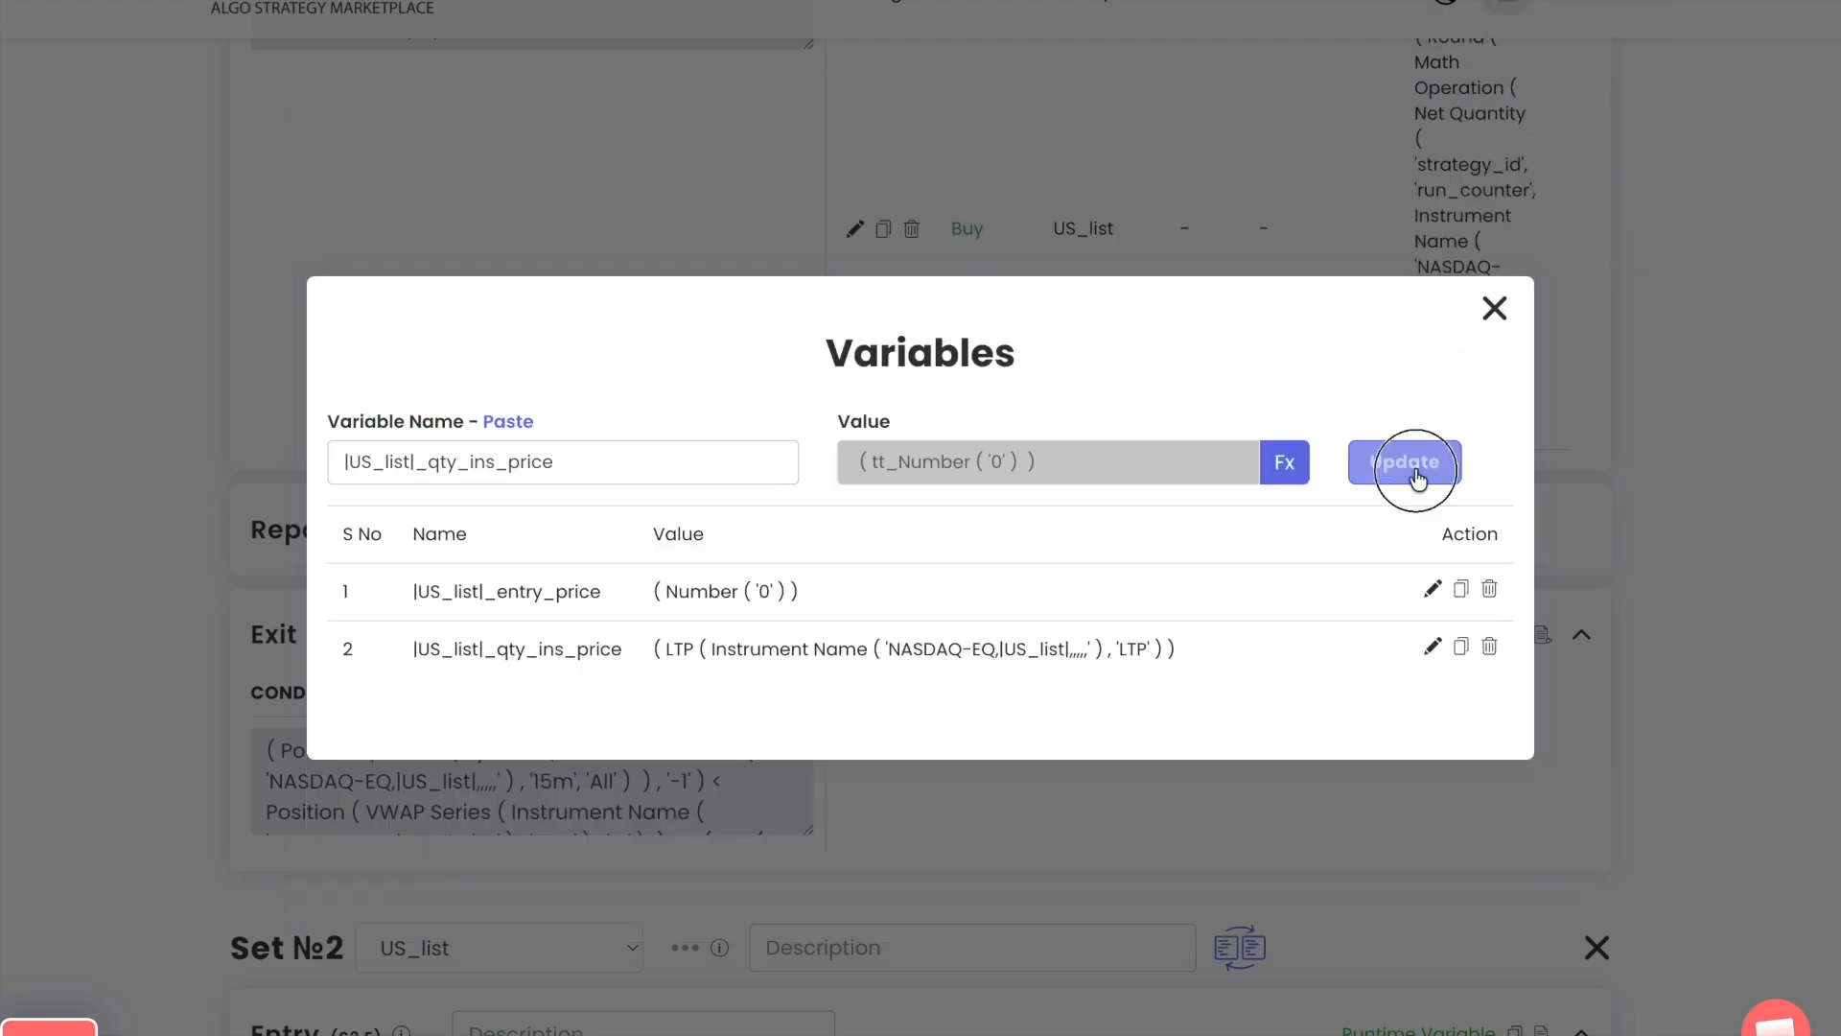
click(1493, 308)
Copy the runtime variables of the Set 1 Exit into the Set 2 Exit
click(1514, 634)
scroll(1406, 805, down, 12)
scroll(1394, 825, down, 5)
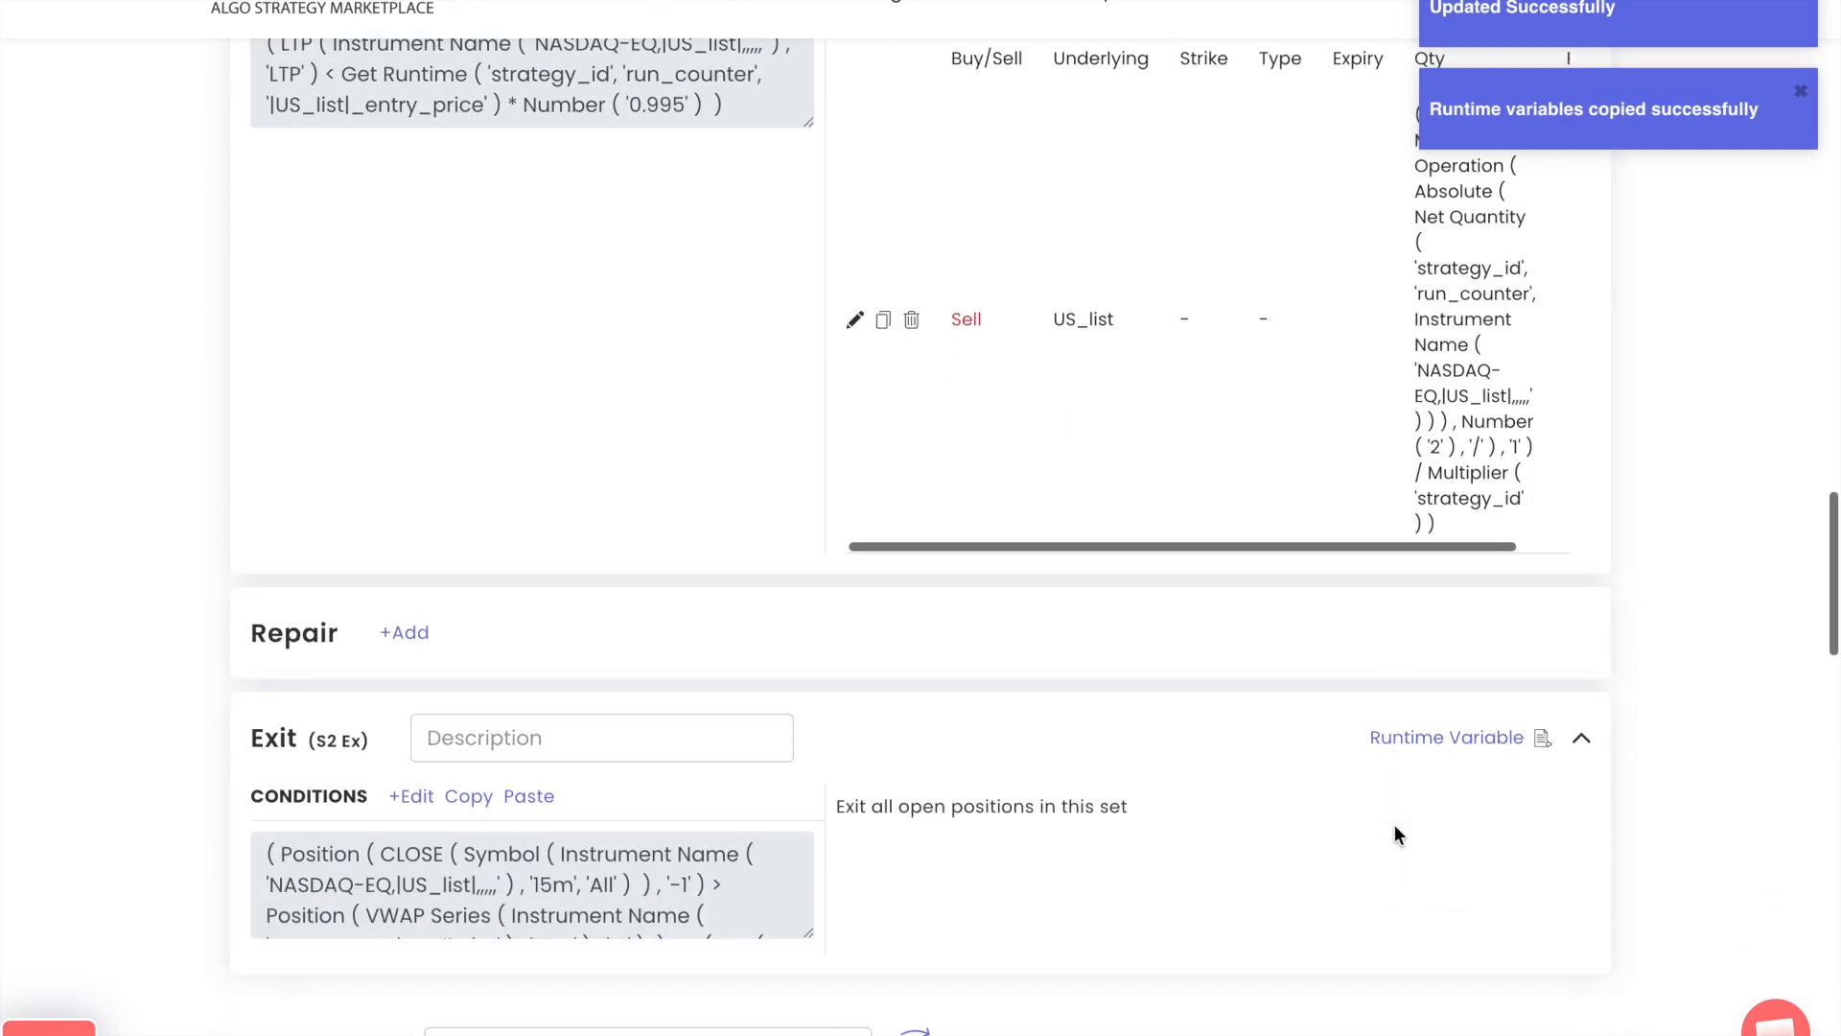
click(1541, 677)
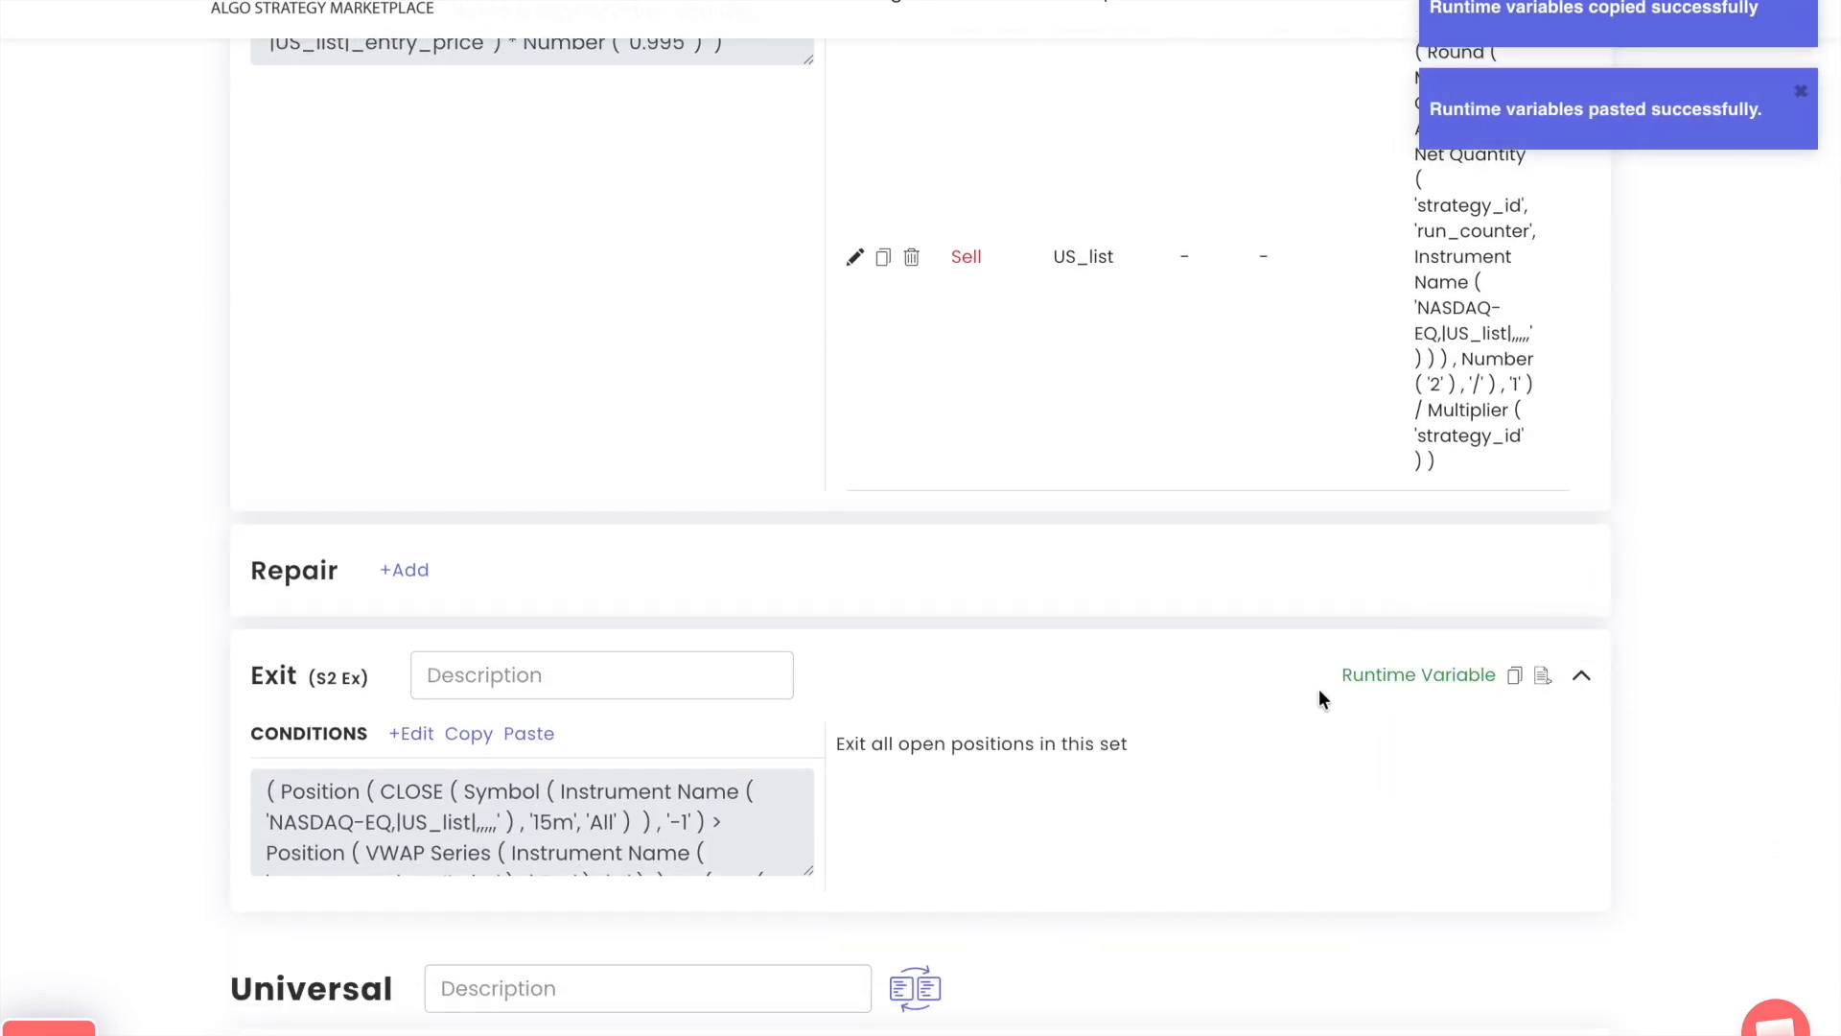
Add an empty condition row to S 2 R2 and move it above the existing LTP row
scroll(1320, 688, up, 1)
scroll(1279, 582, up, 12)
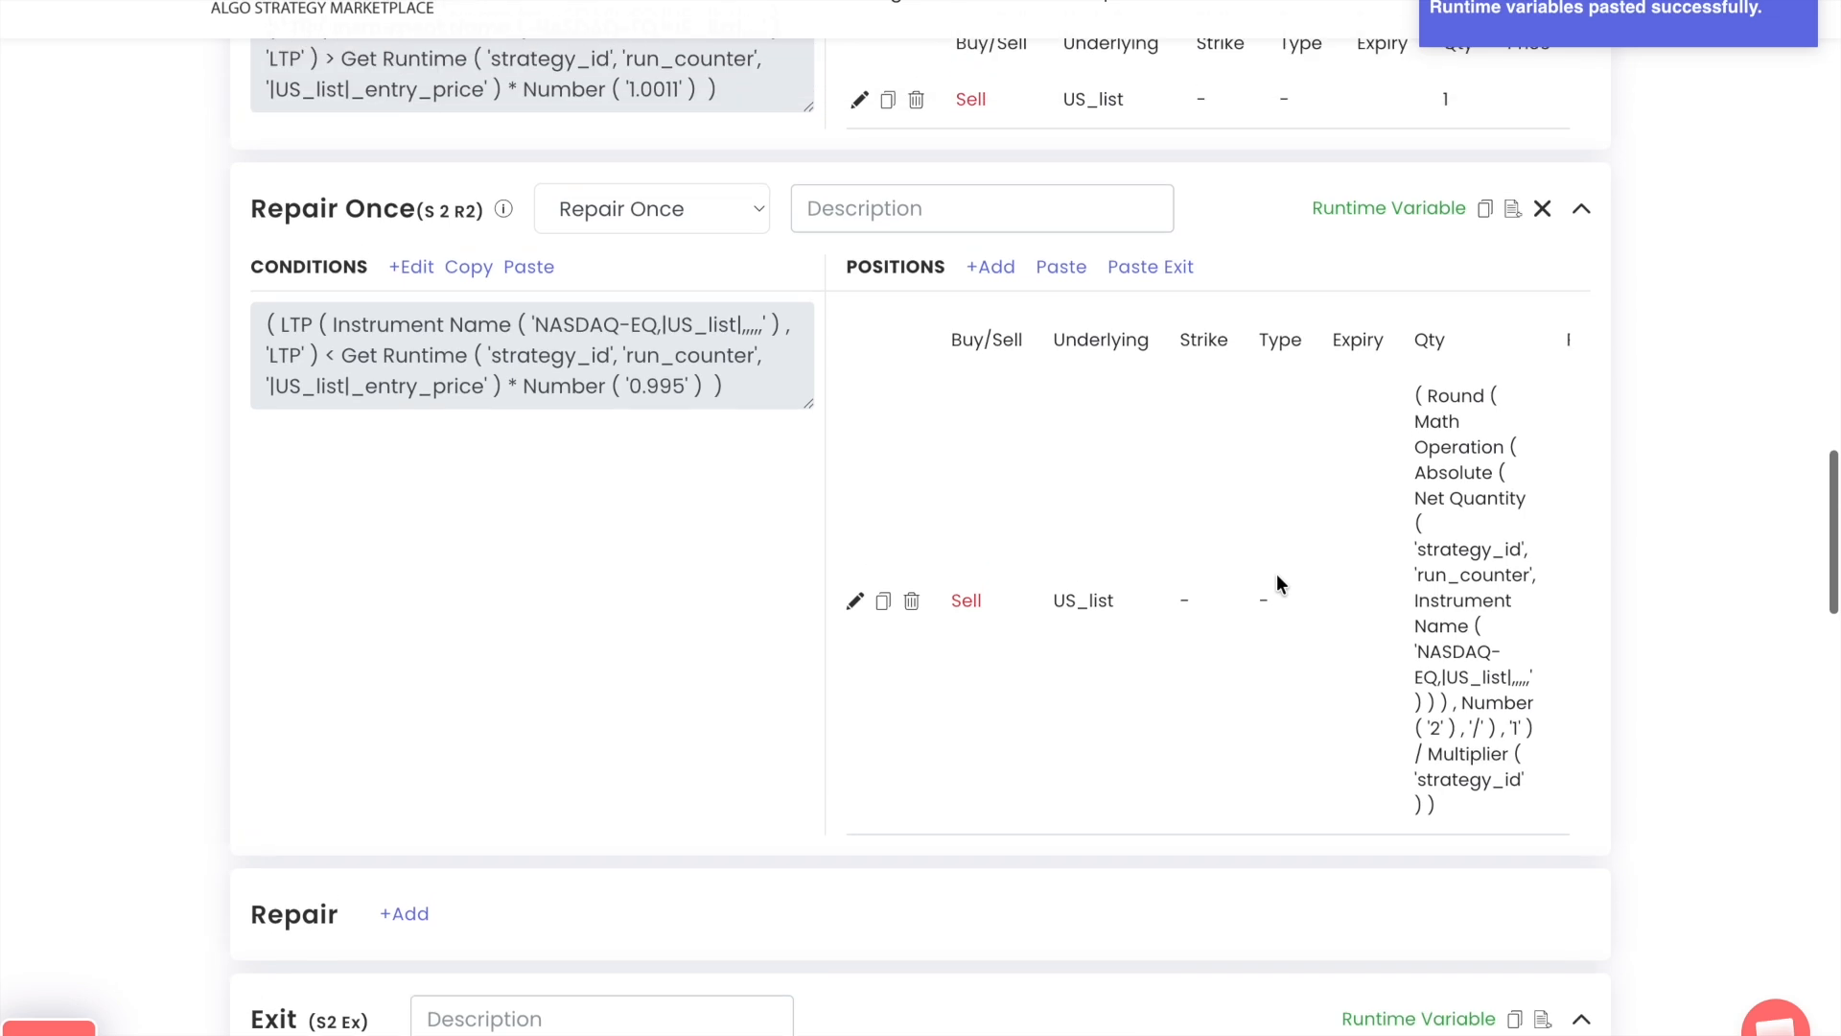
scroll(1278, 582, up, 10)
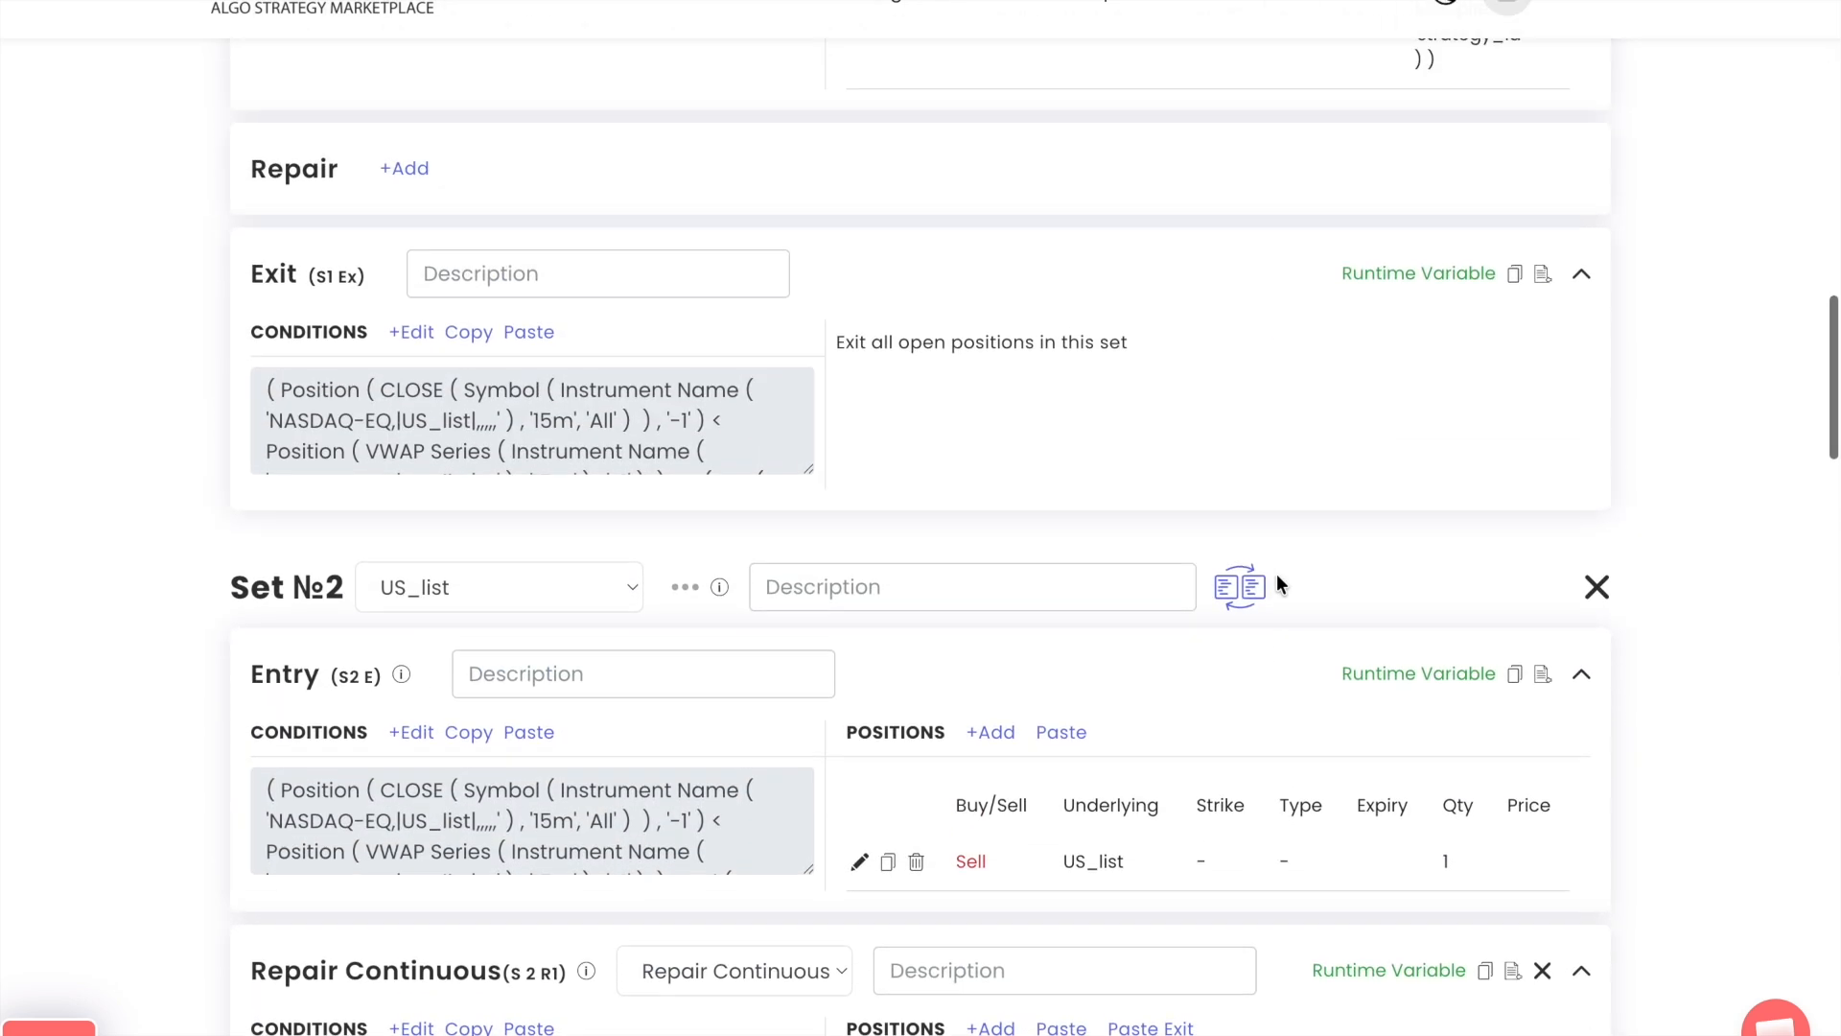
scroll(1277, 580, up, 5)
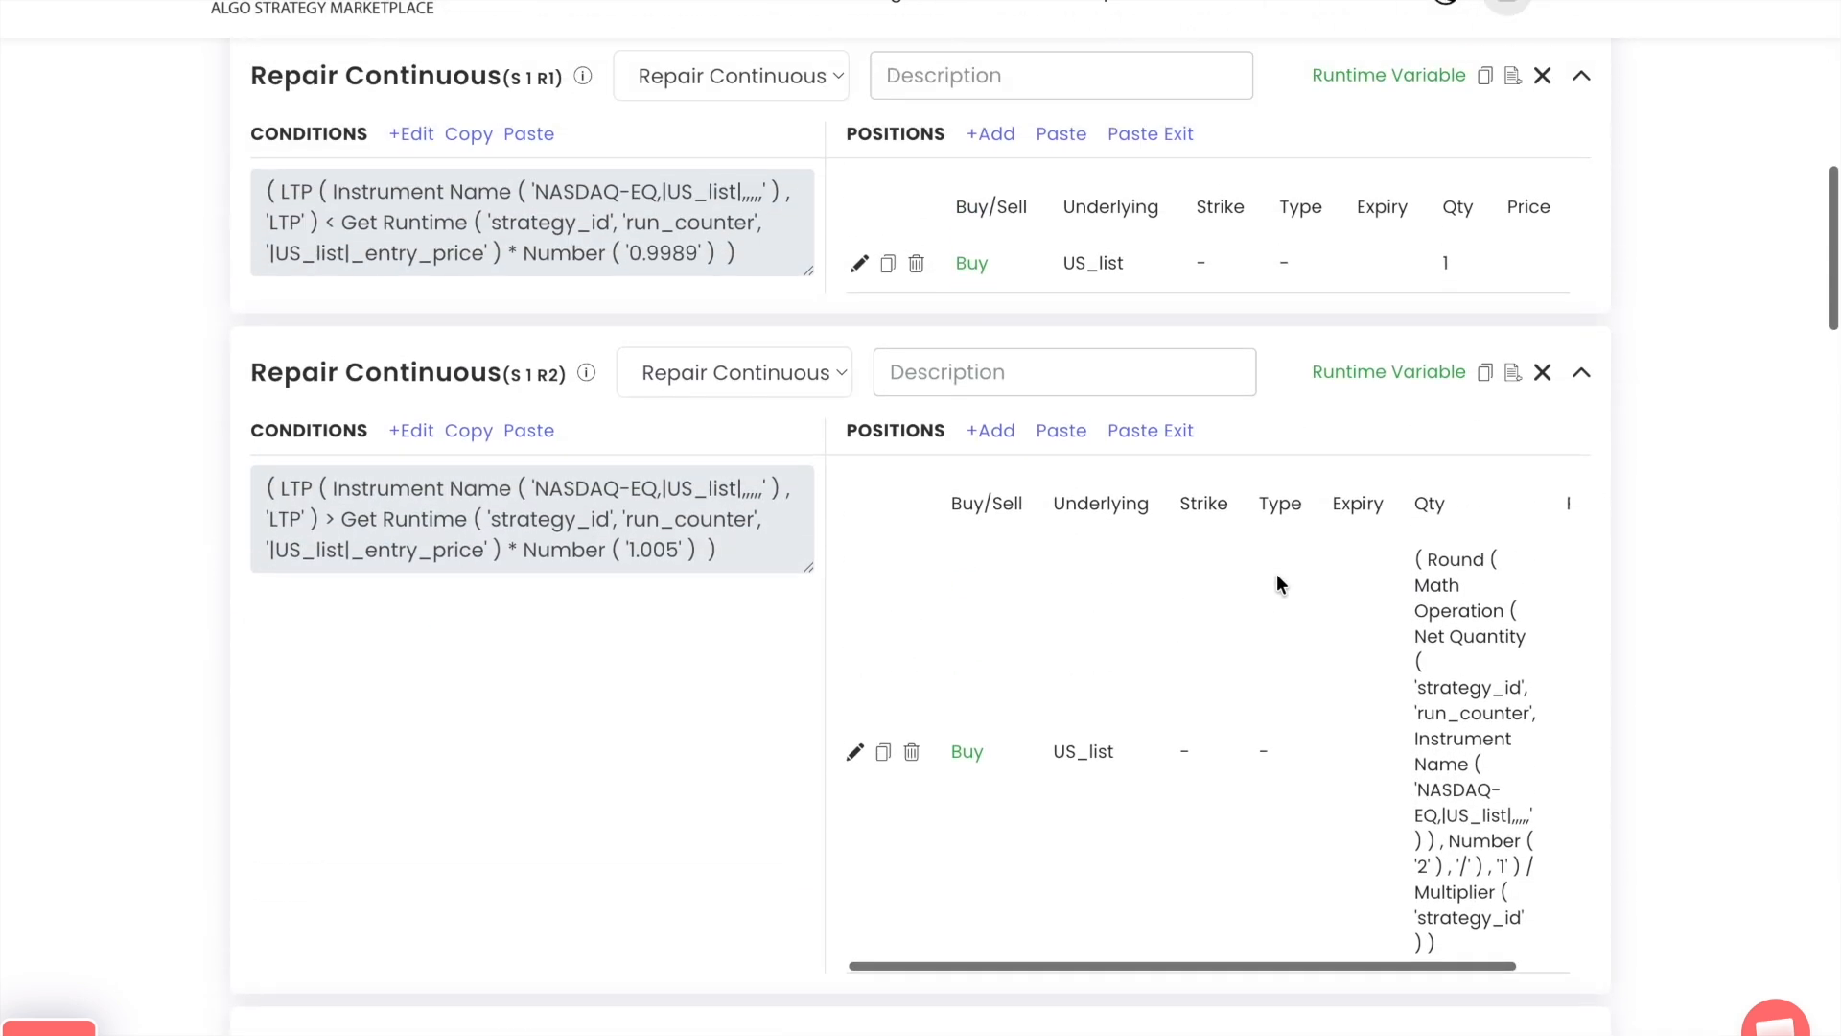
scroll(1276, 573, up, 1)
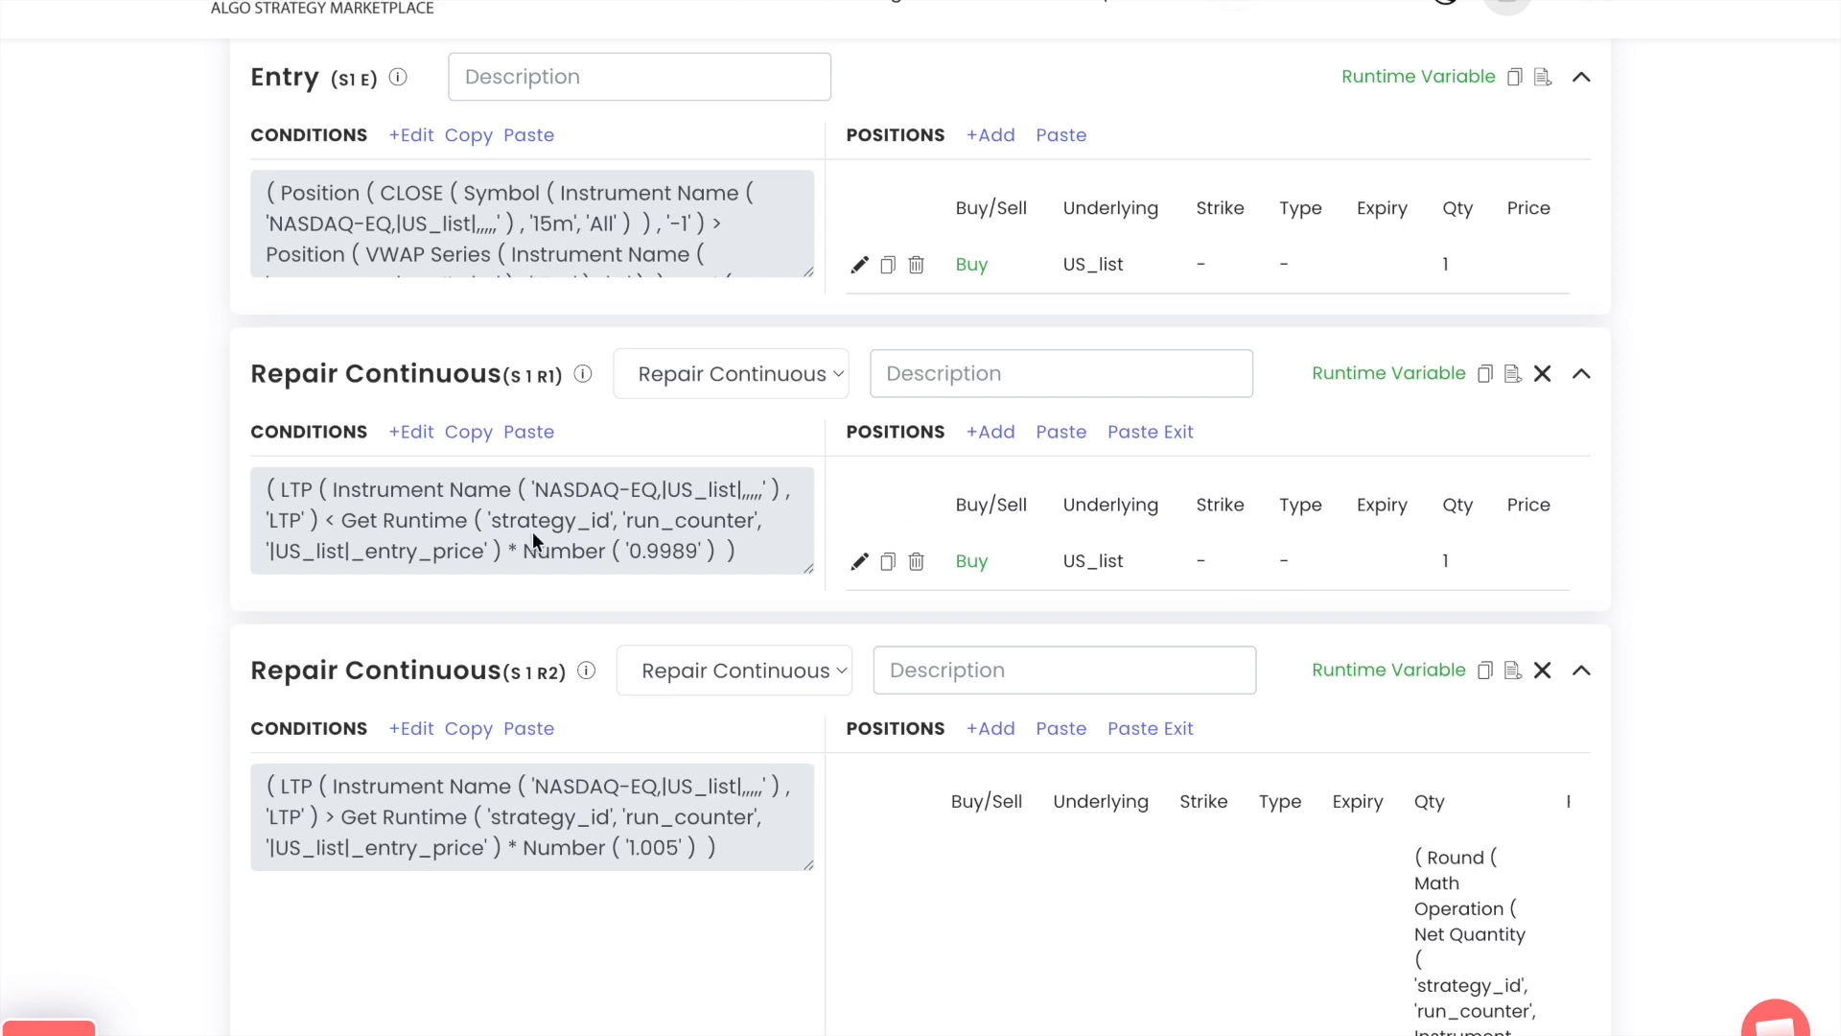
scroll(113, 787, down, 20)
click(400, 374)
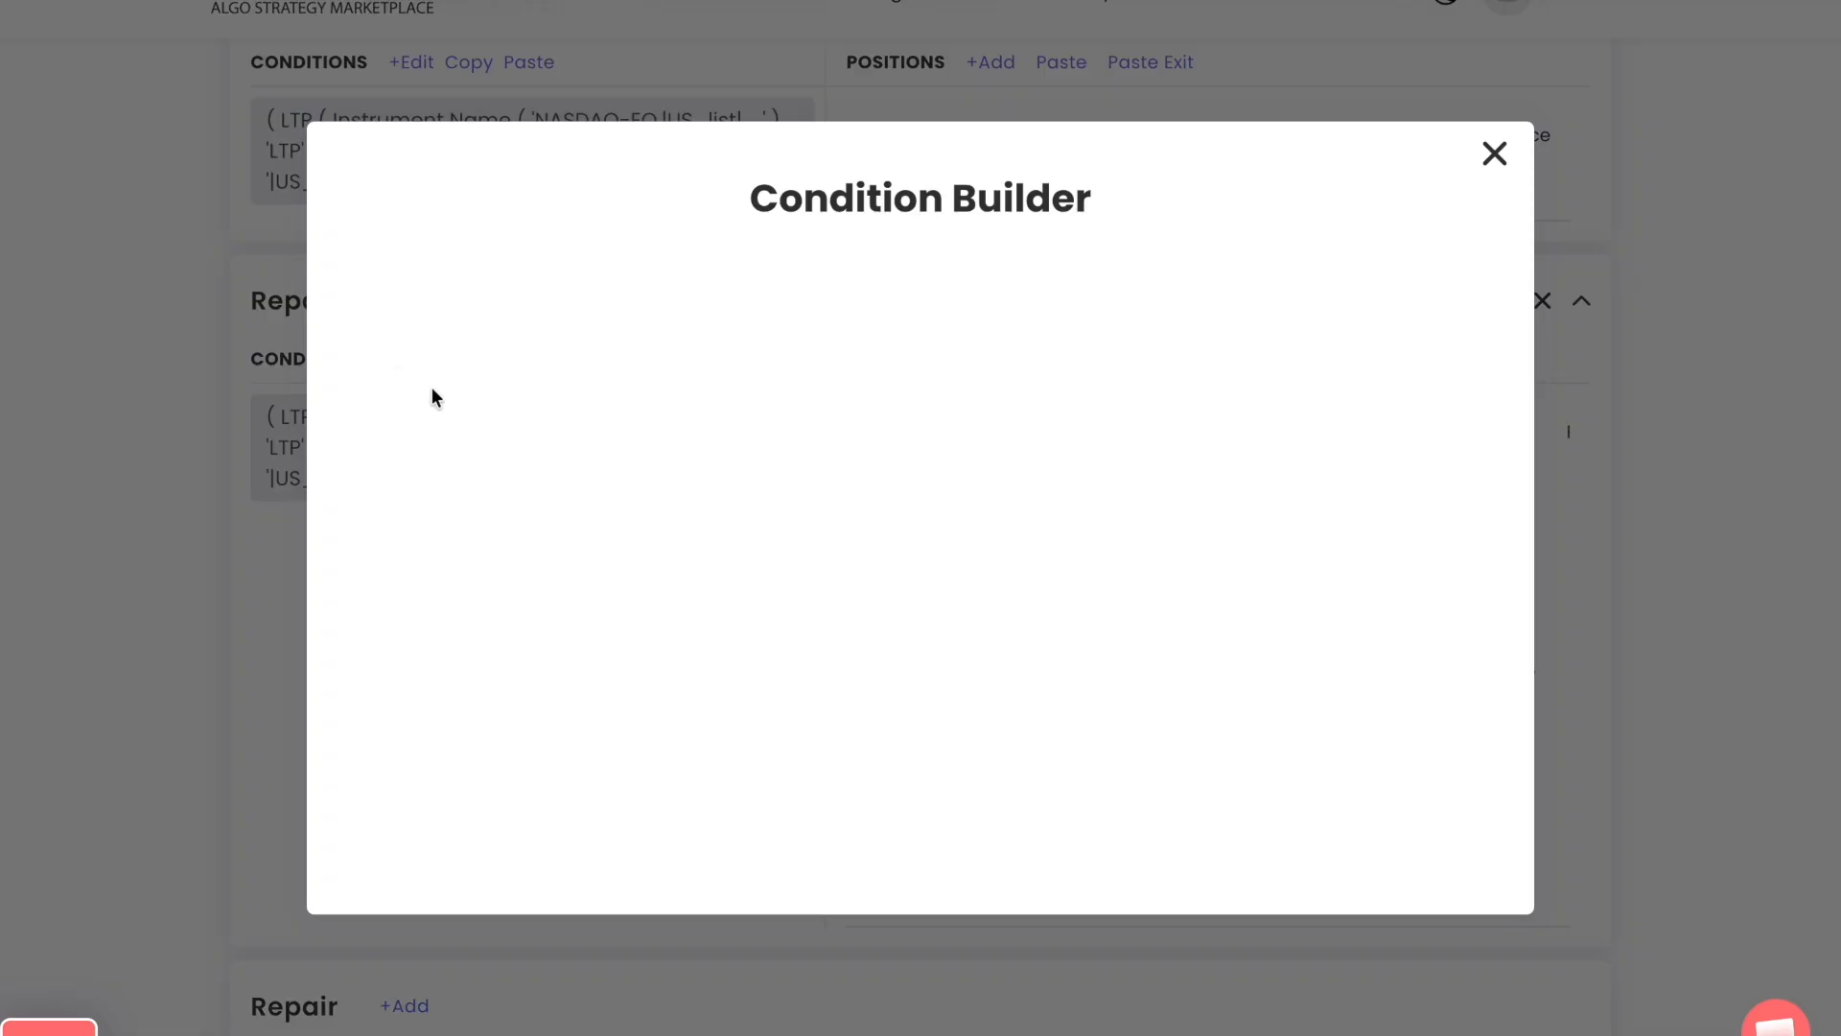
click(1307, 290)
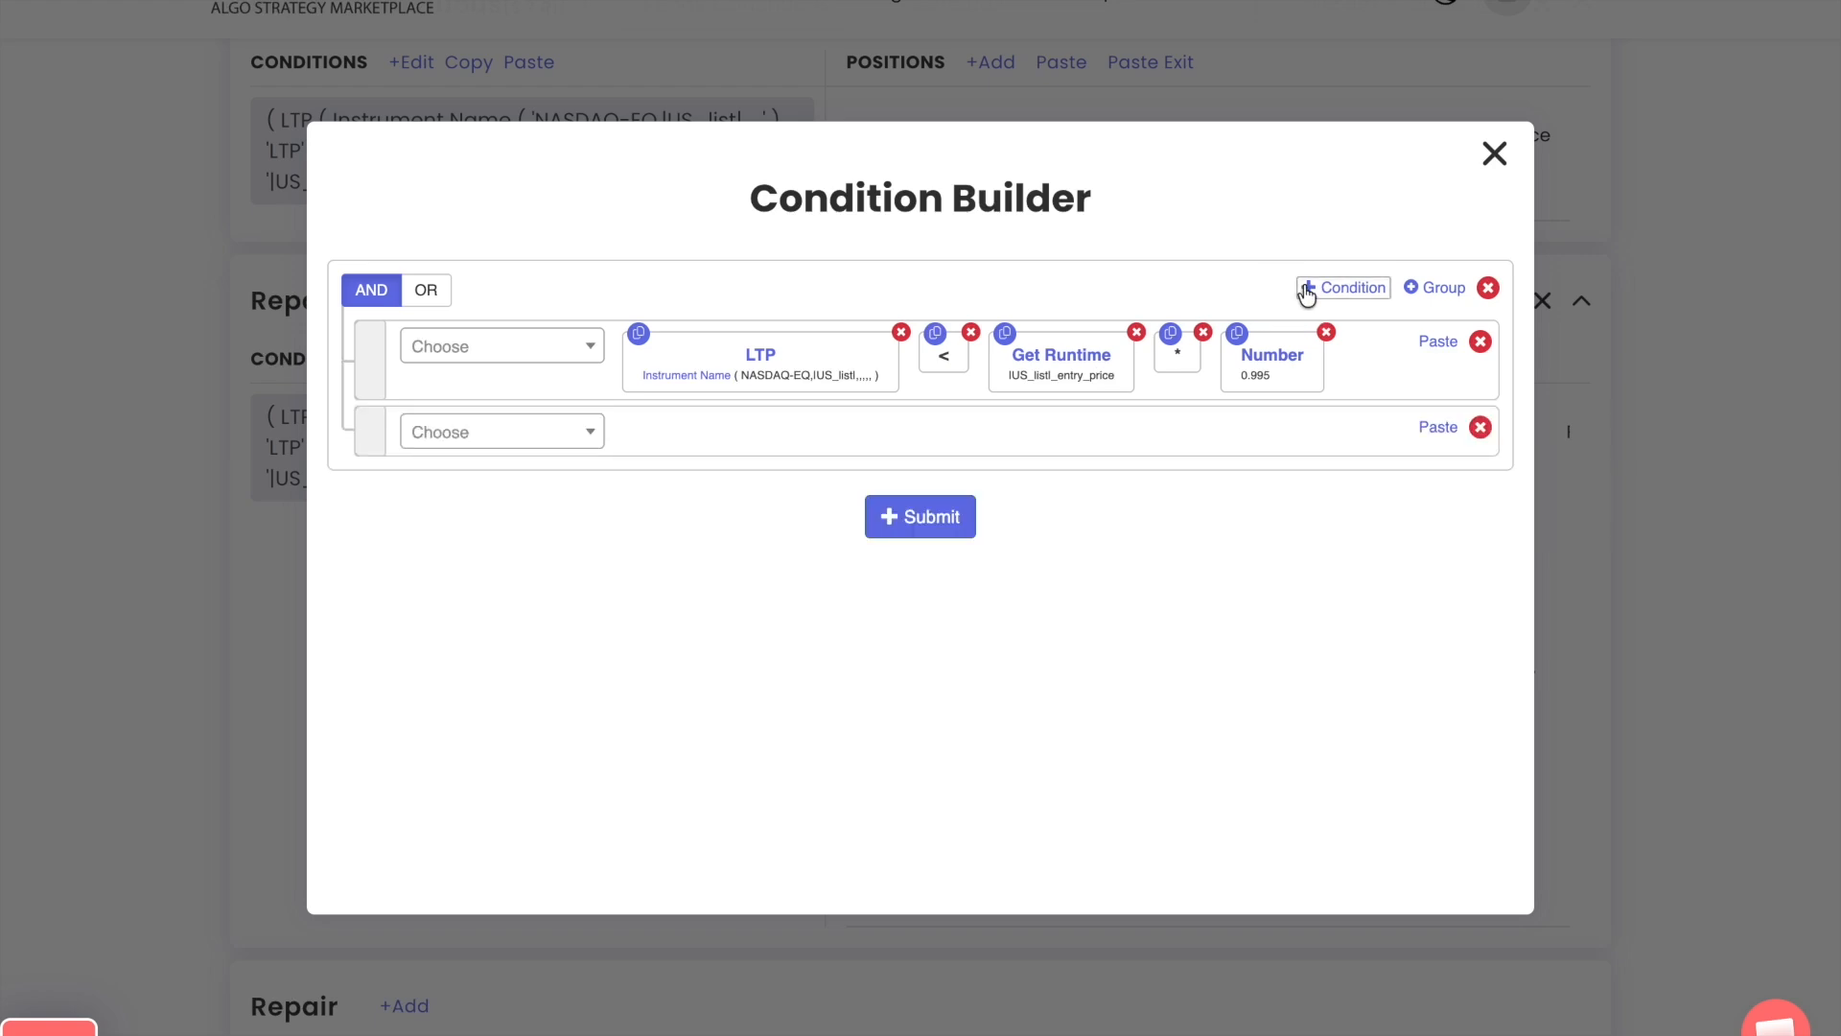
drag(373, 435, 365, 349)
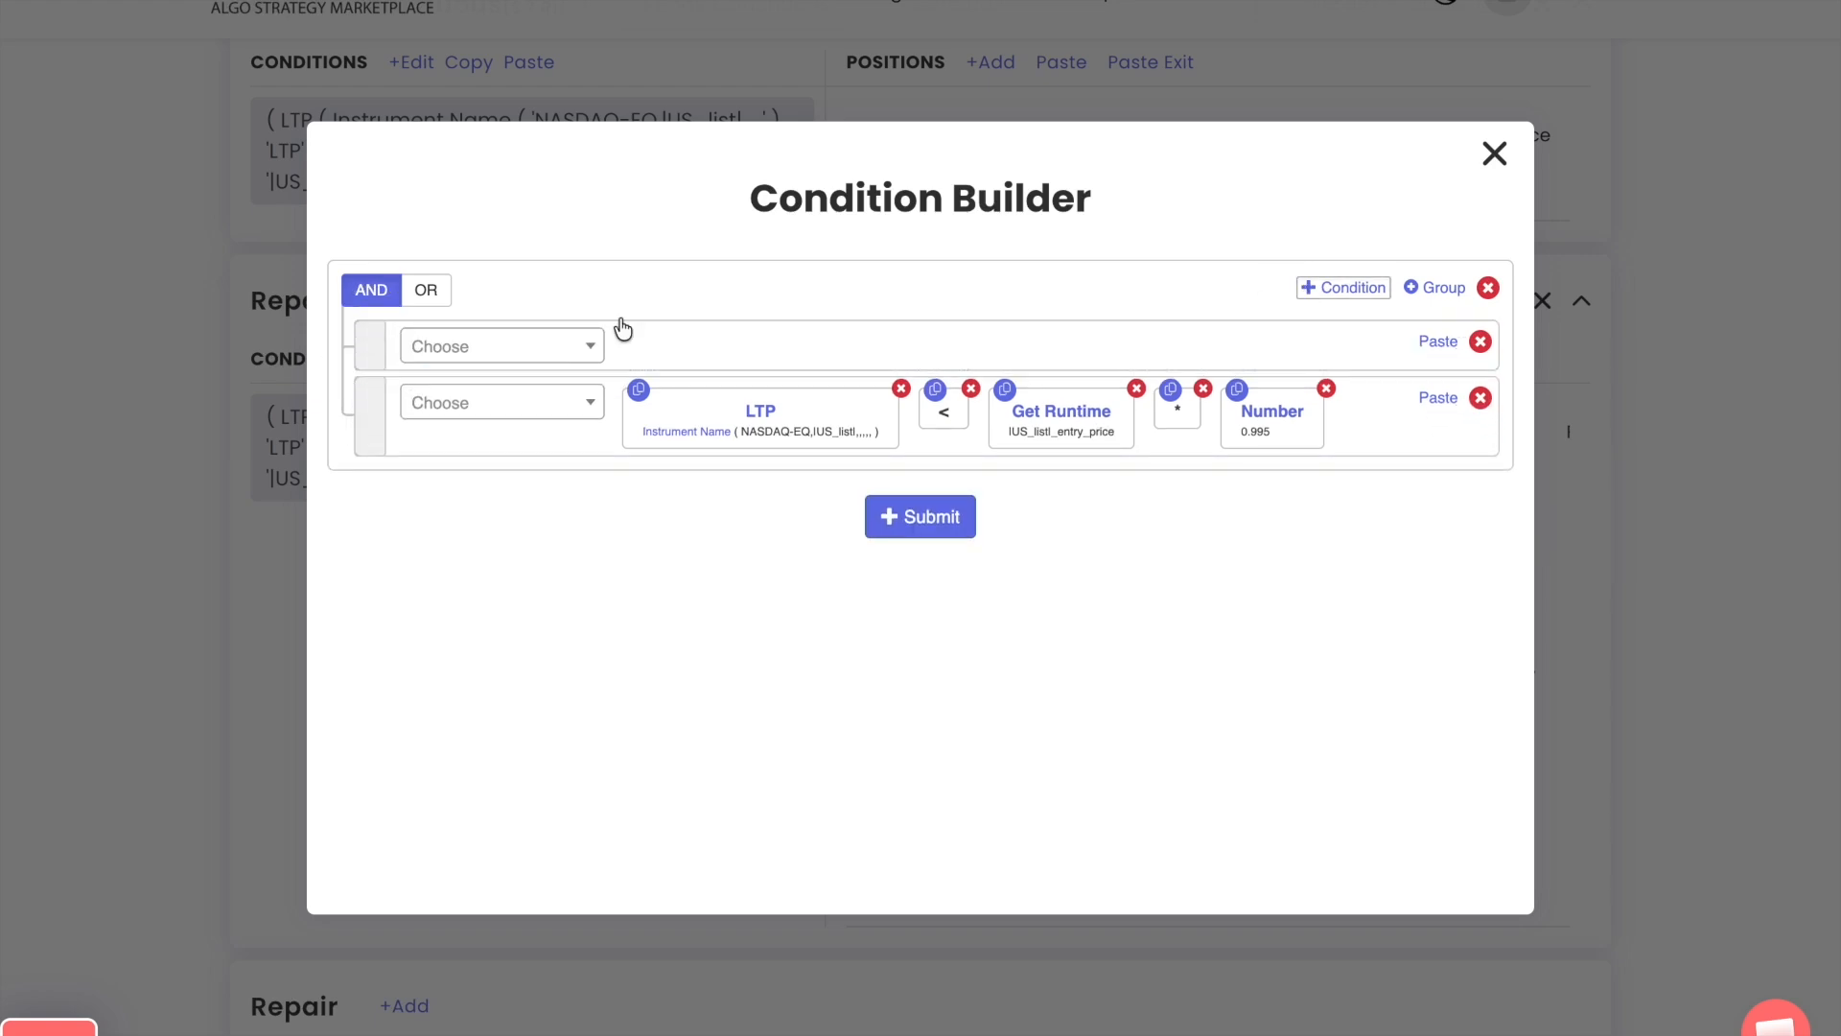
Copy the Get Runtime |US_list|_entry_price keyword into the empty first row of the S 2 R2 condition and submit it
click(1004, 389)
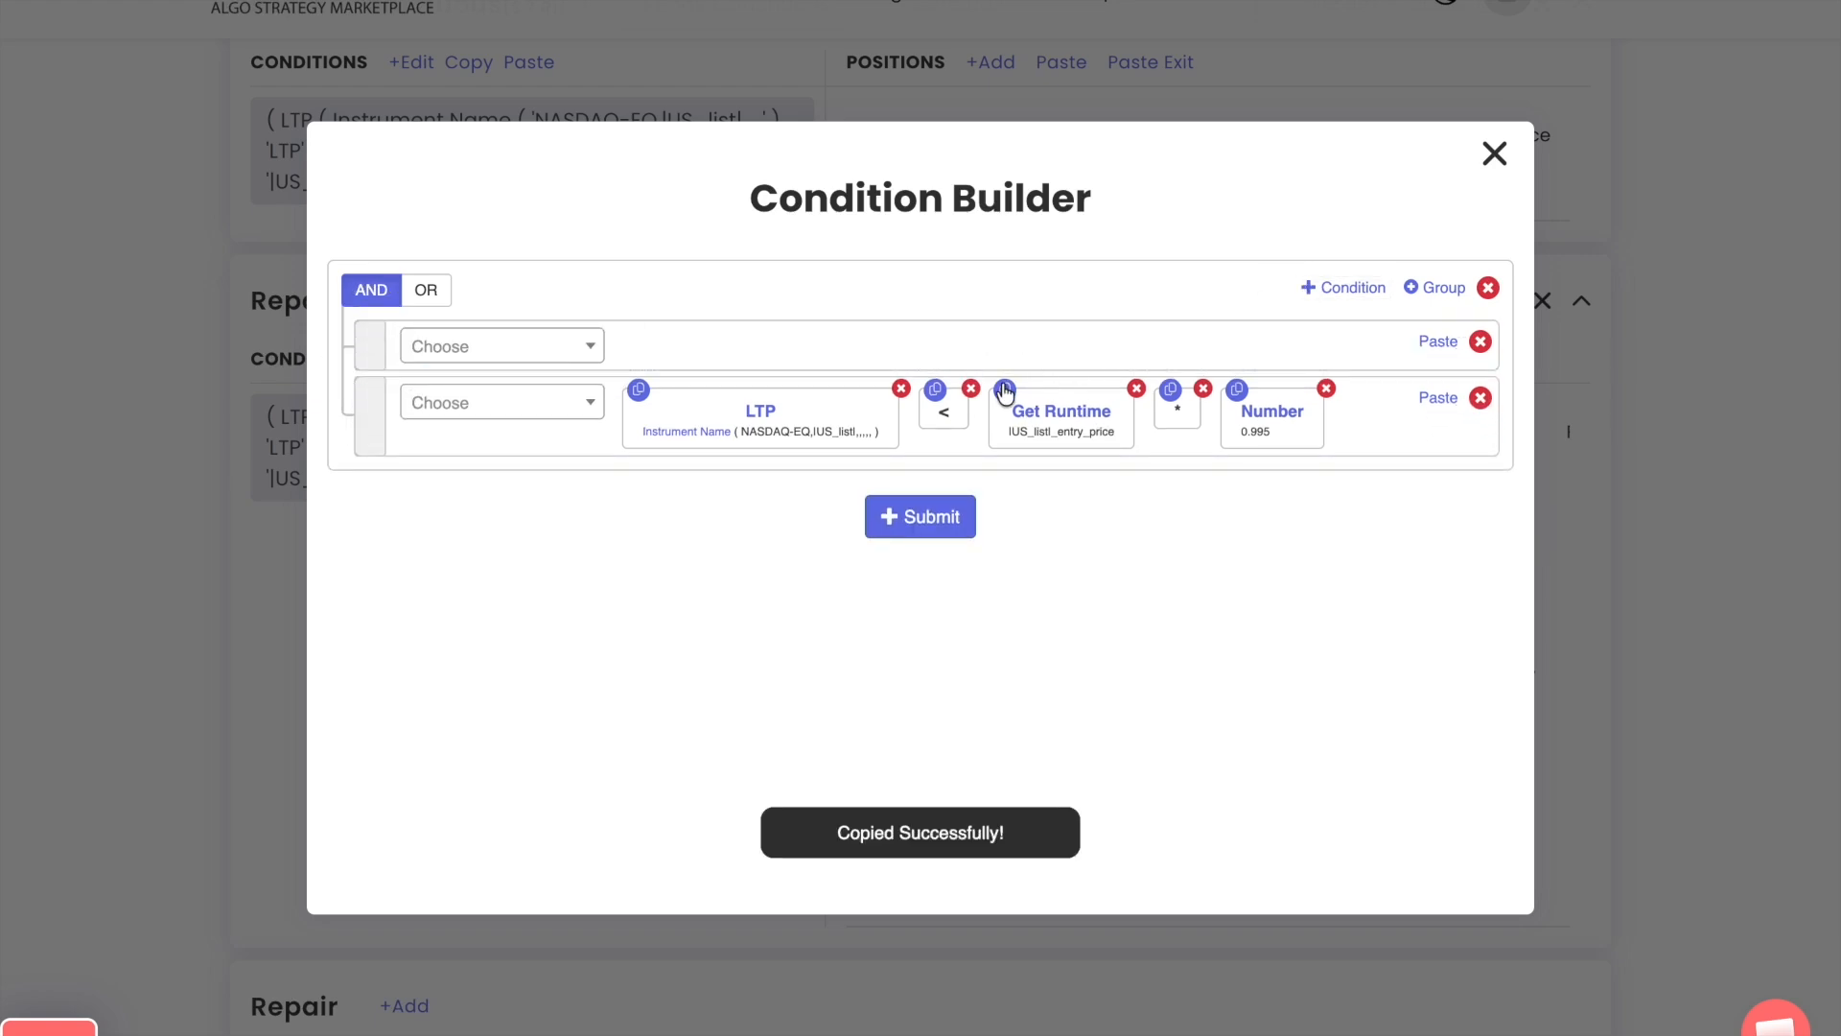
click(1435, 338)
click(925, 543)
click(1493, 154)
Copy the variable name |US_list|_qty_ins_price from the runtime variable list in Set 2
scroll(981, 750, down, 3)
scroll(981, 751, down, 2)
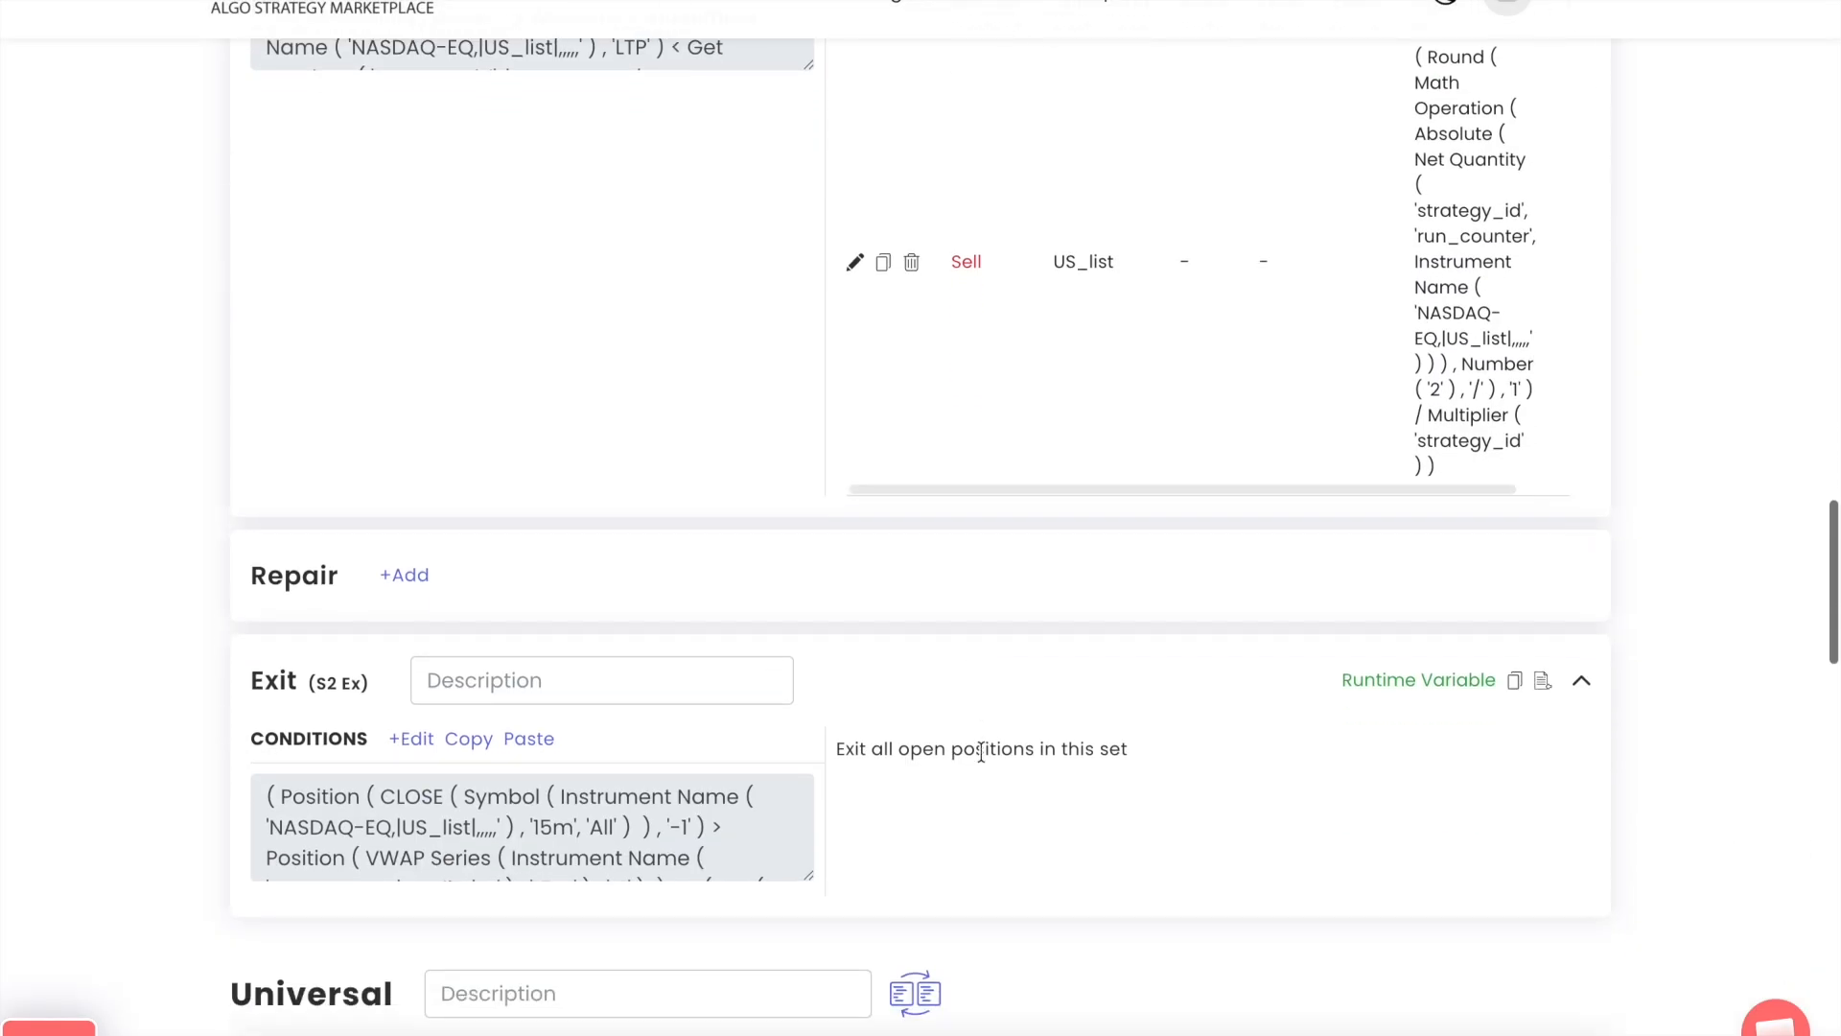
scroll(981, 751, up, 5)
scroll(981, 750, up, 3)
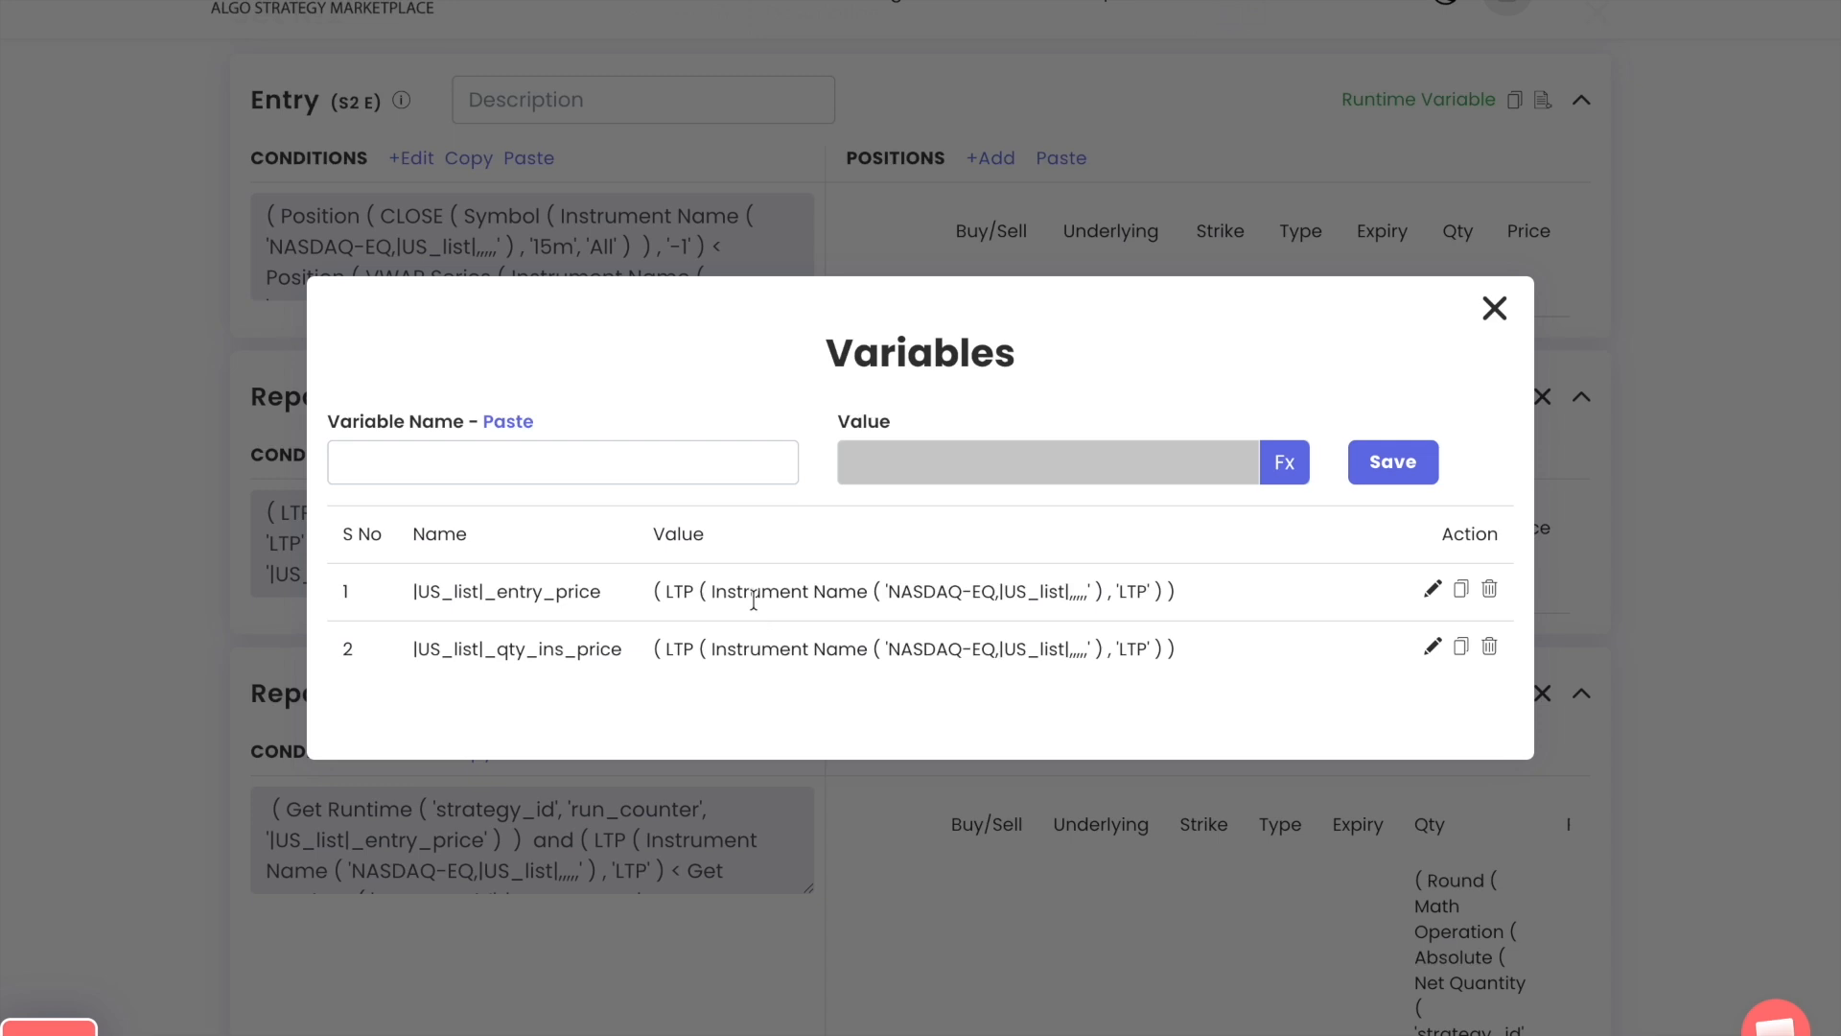
triple_click(589, 652)
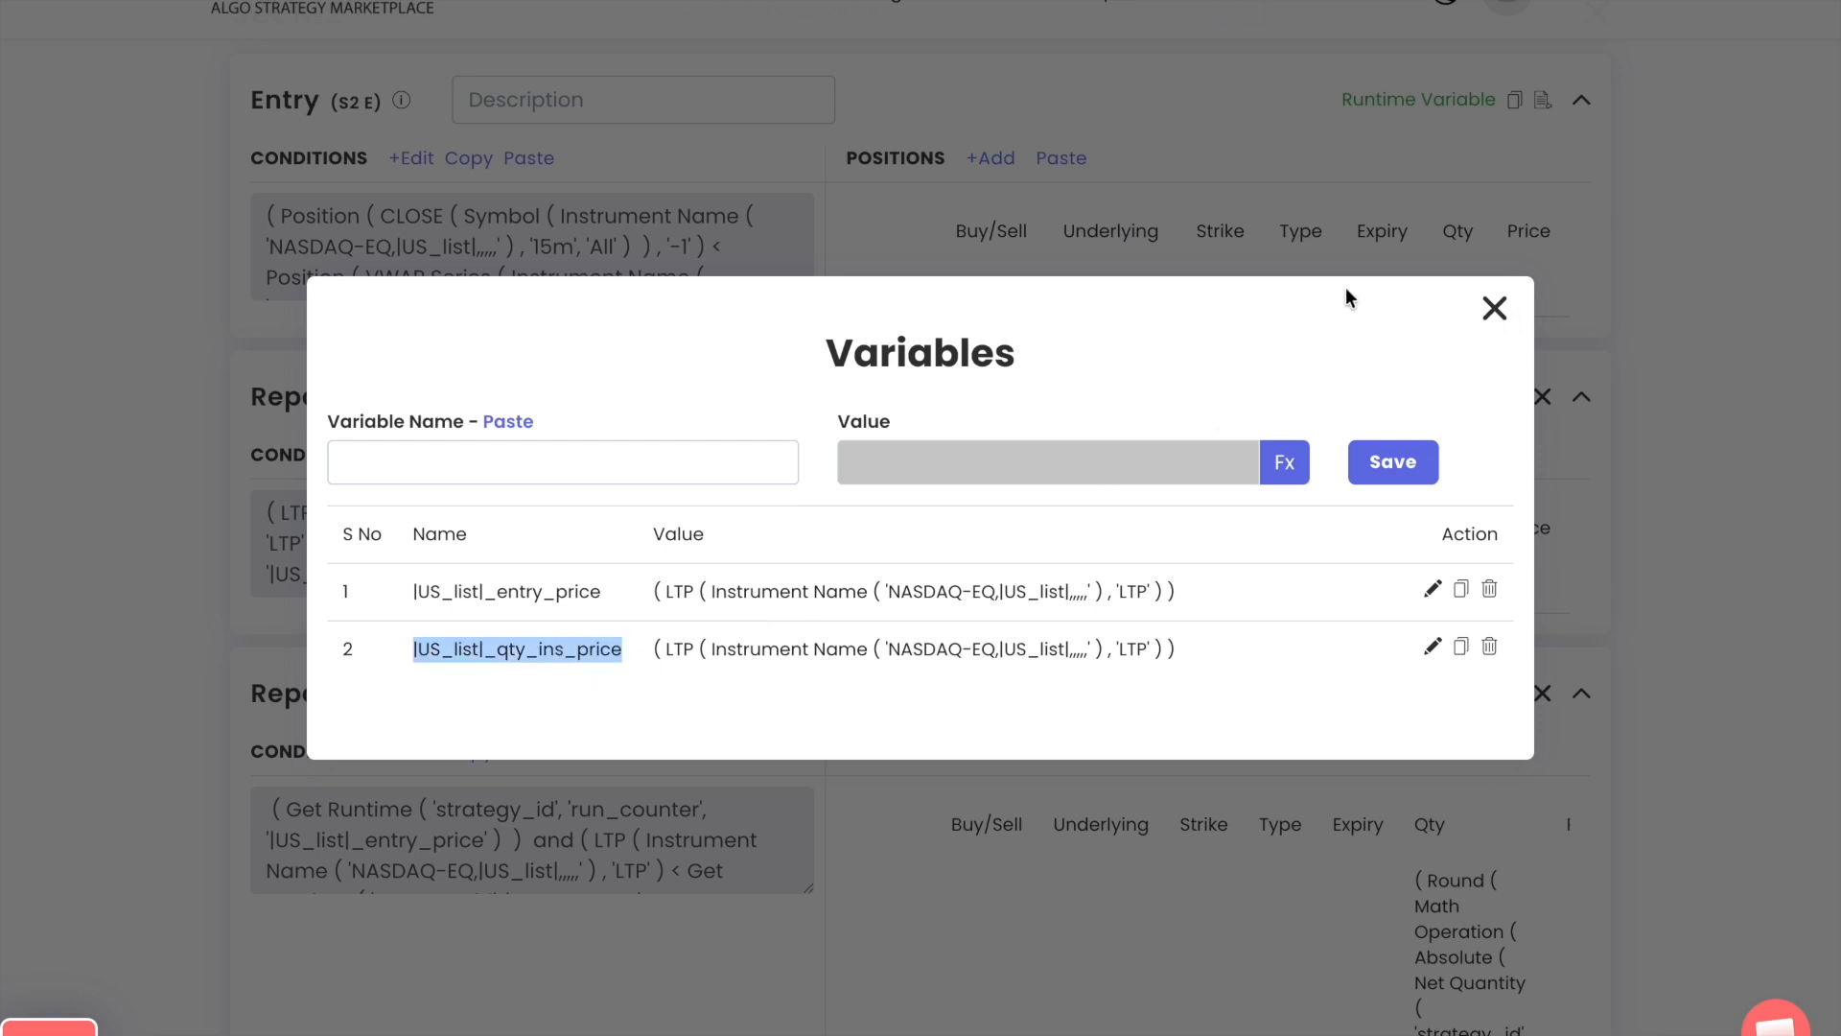
click(1494, 309)
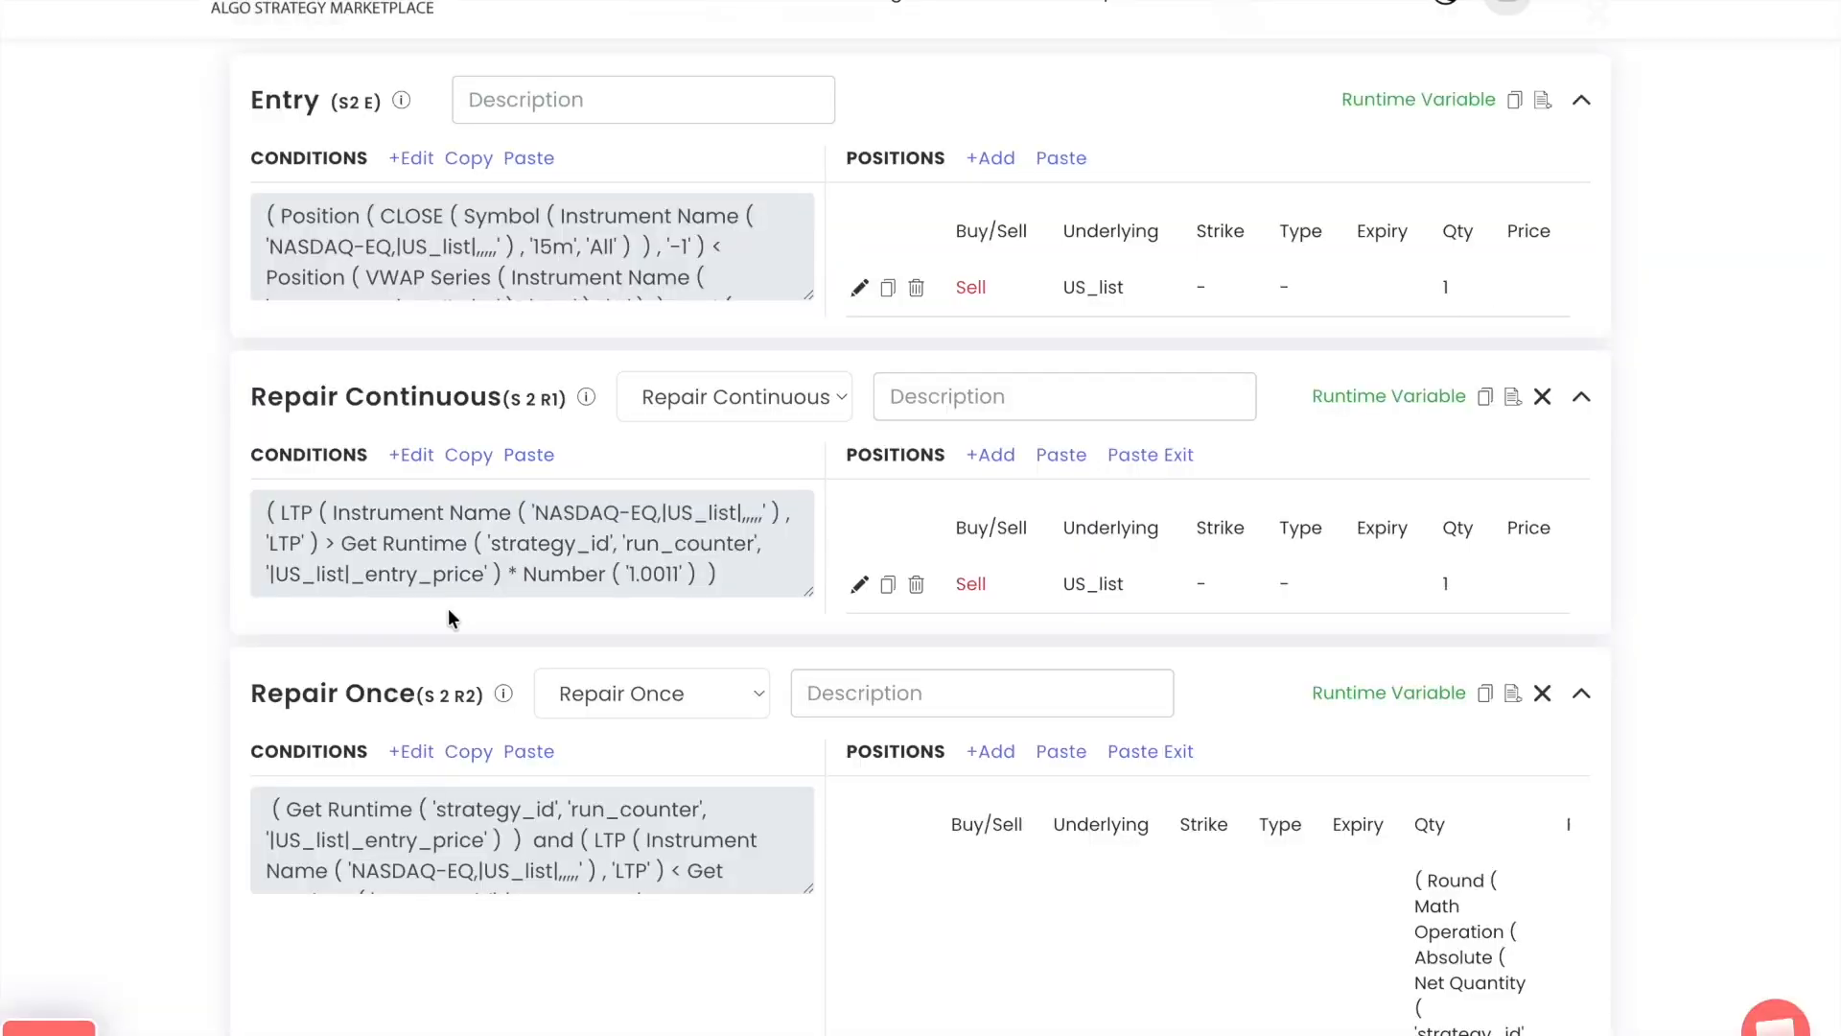
Set the Get Runtime variable in the first row of the S 2 R2 condition to |US_list|_qty_ins_price and submit the condition
click(402, 751)
click(729, 372)
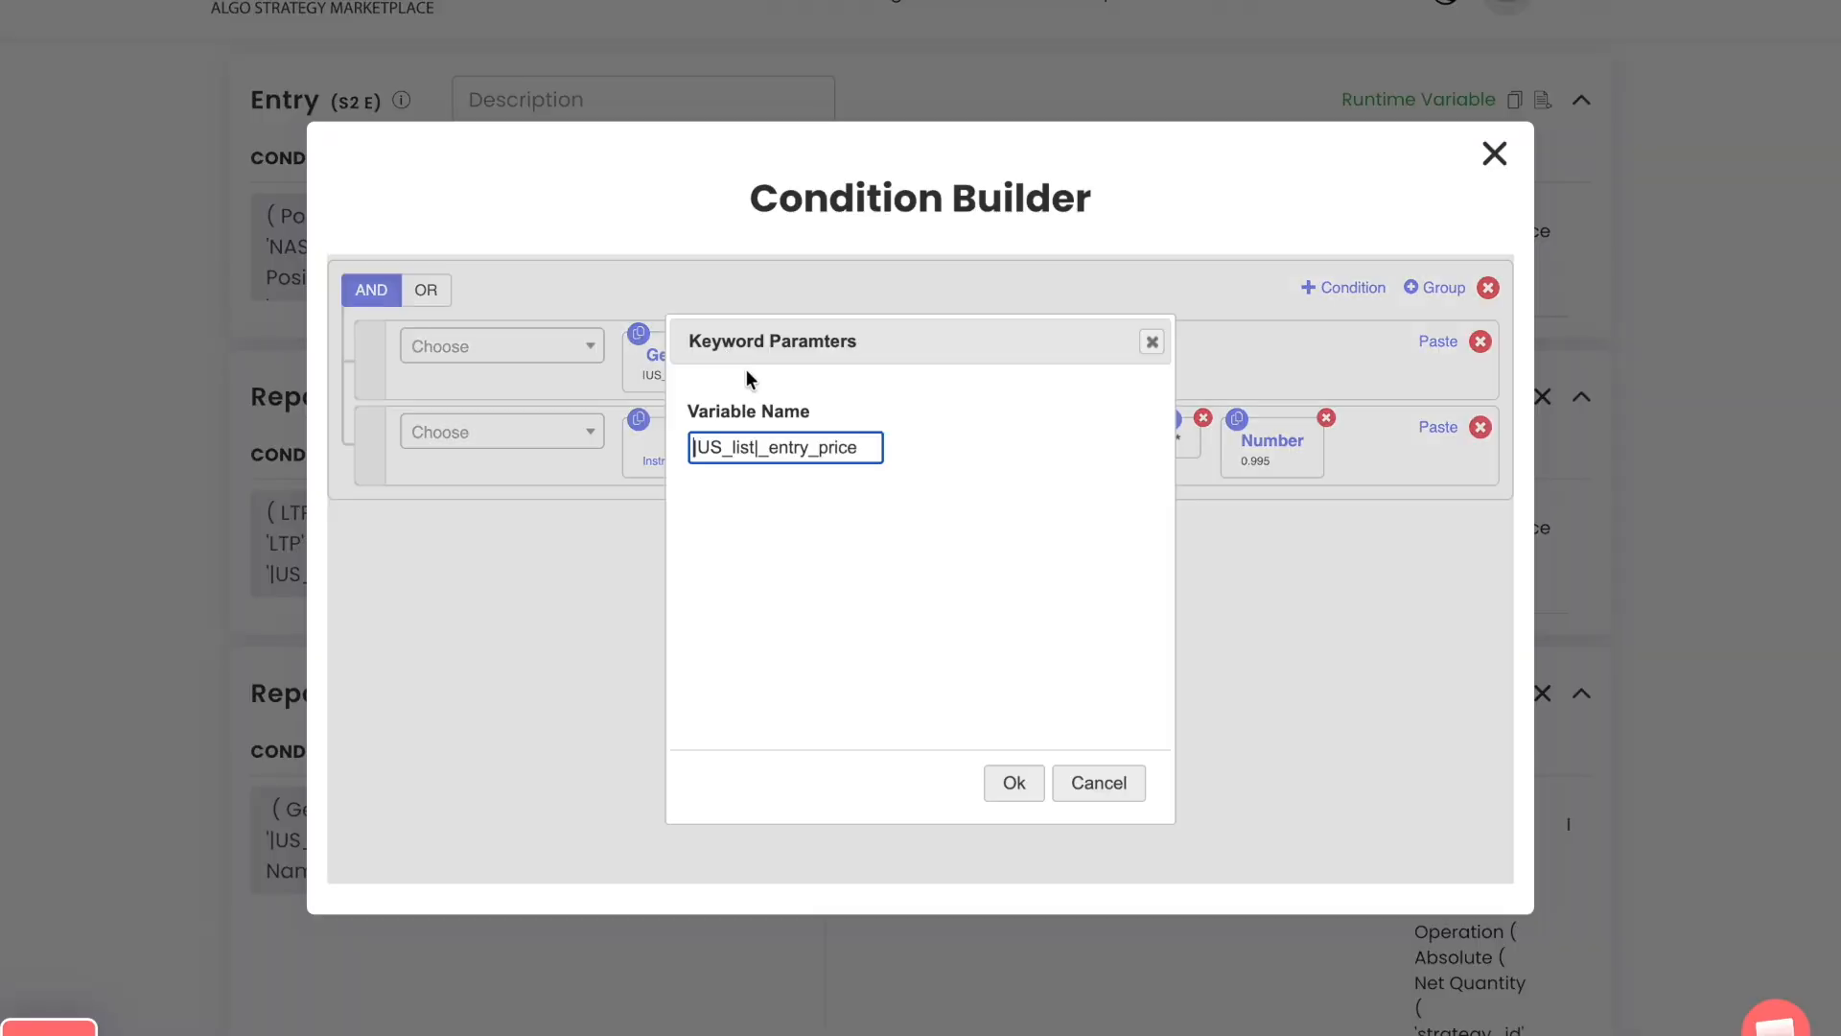
triple_click(855, 441)
key(ctrl+v)
click(1013, 782)
click(964, 571)
click(1493, 155)
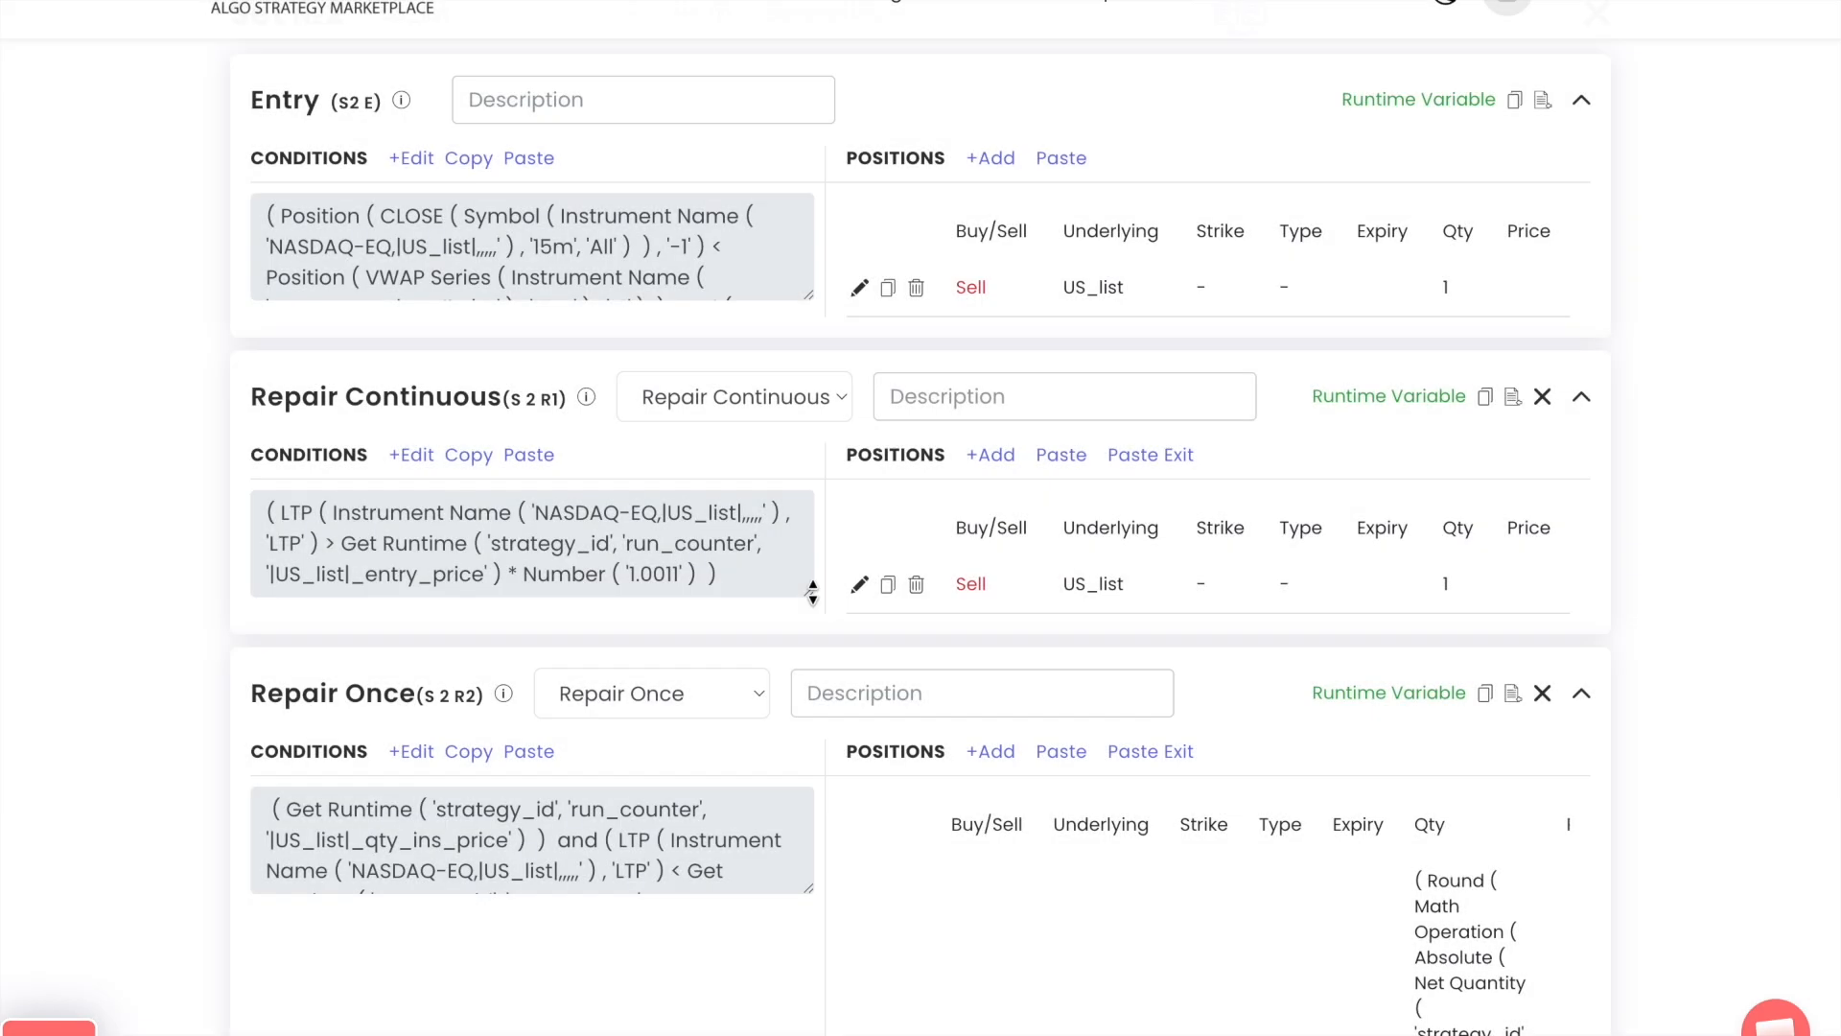
Check the S 1 R1 repair condition in the Condition Builder without changing it
scroll(146, 463, up, 15)
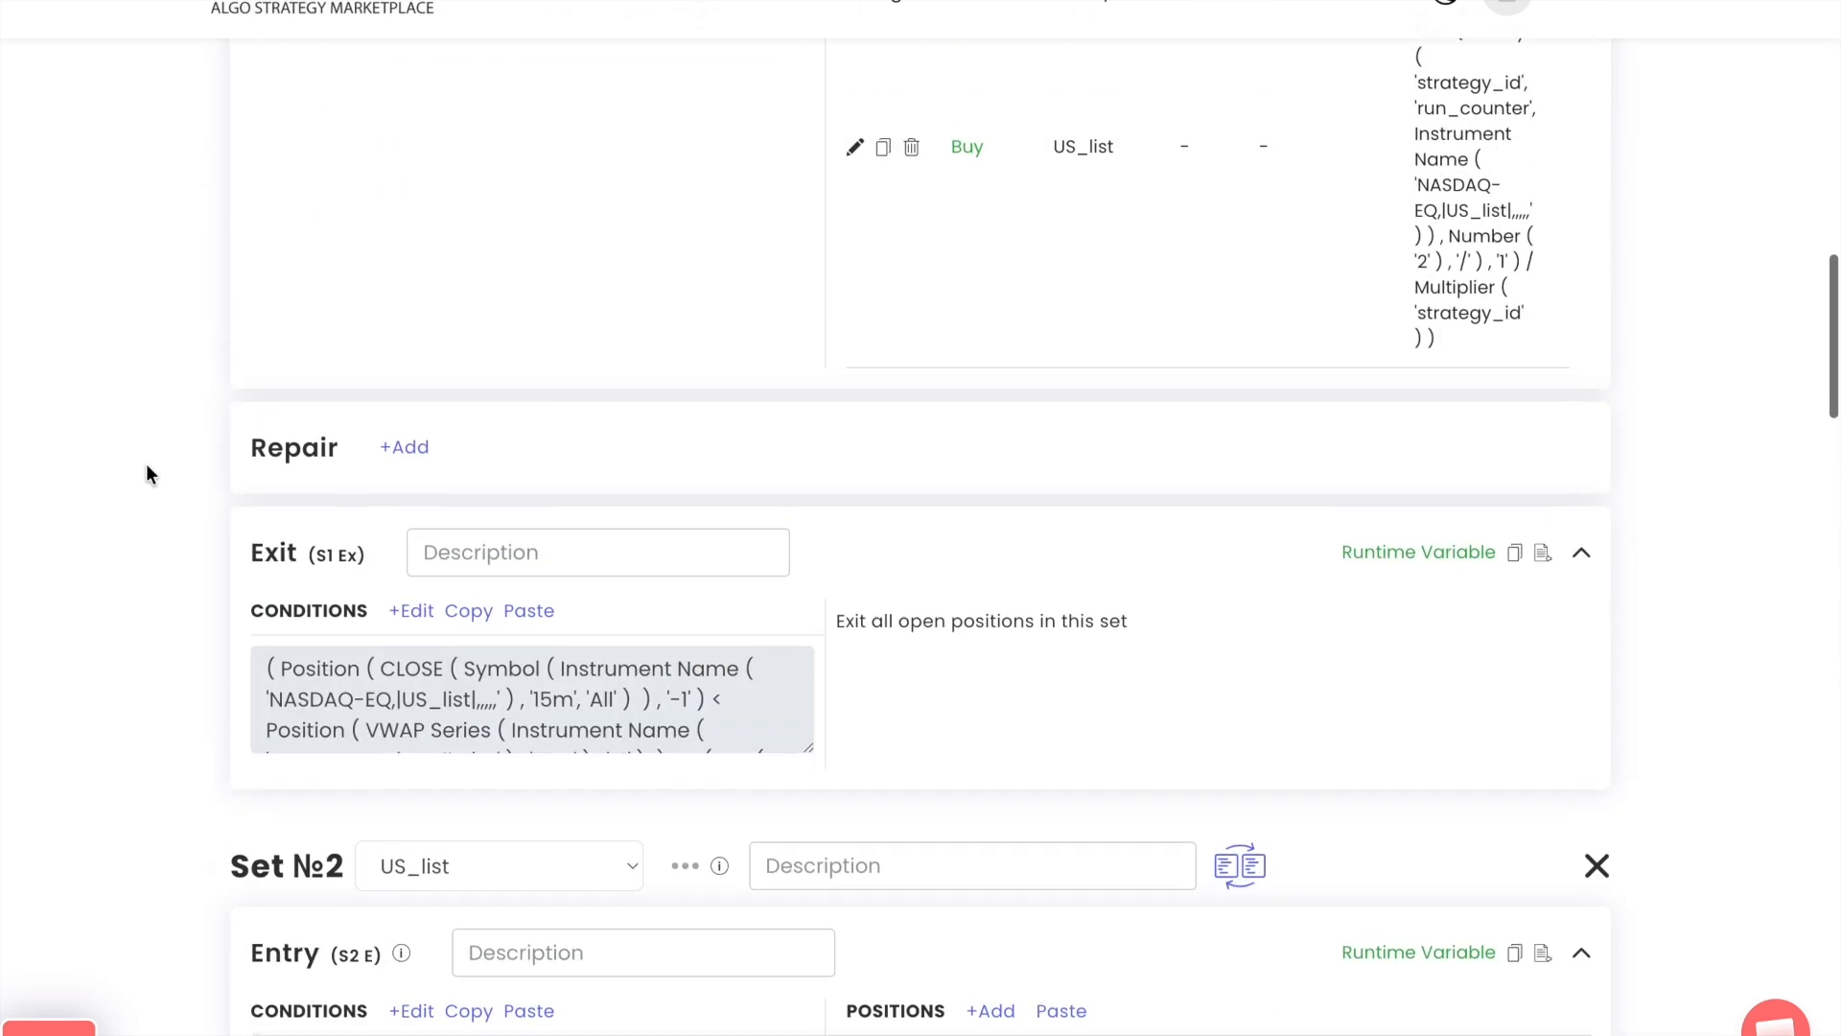
scroll(146, 463, up, 5)
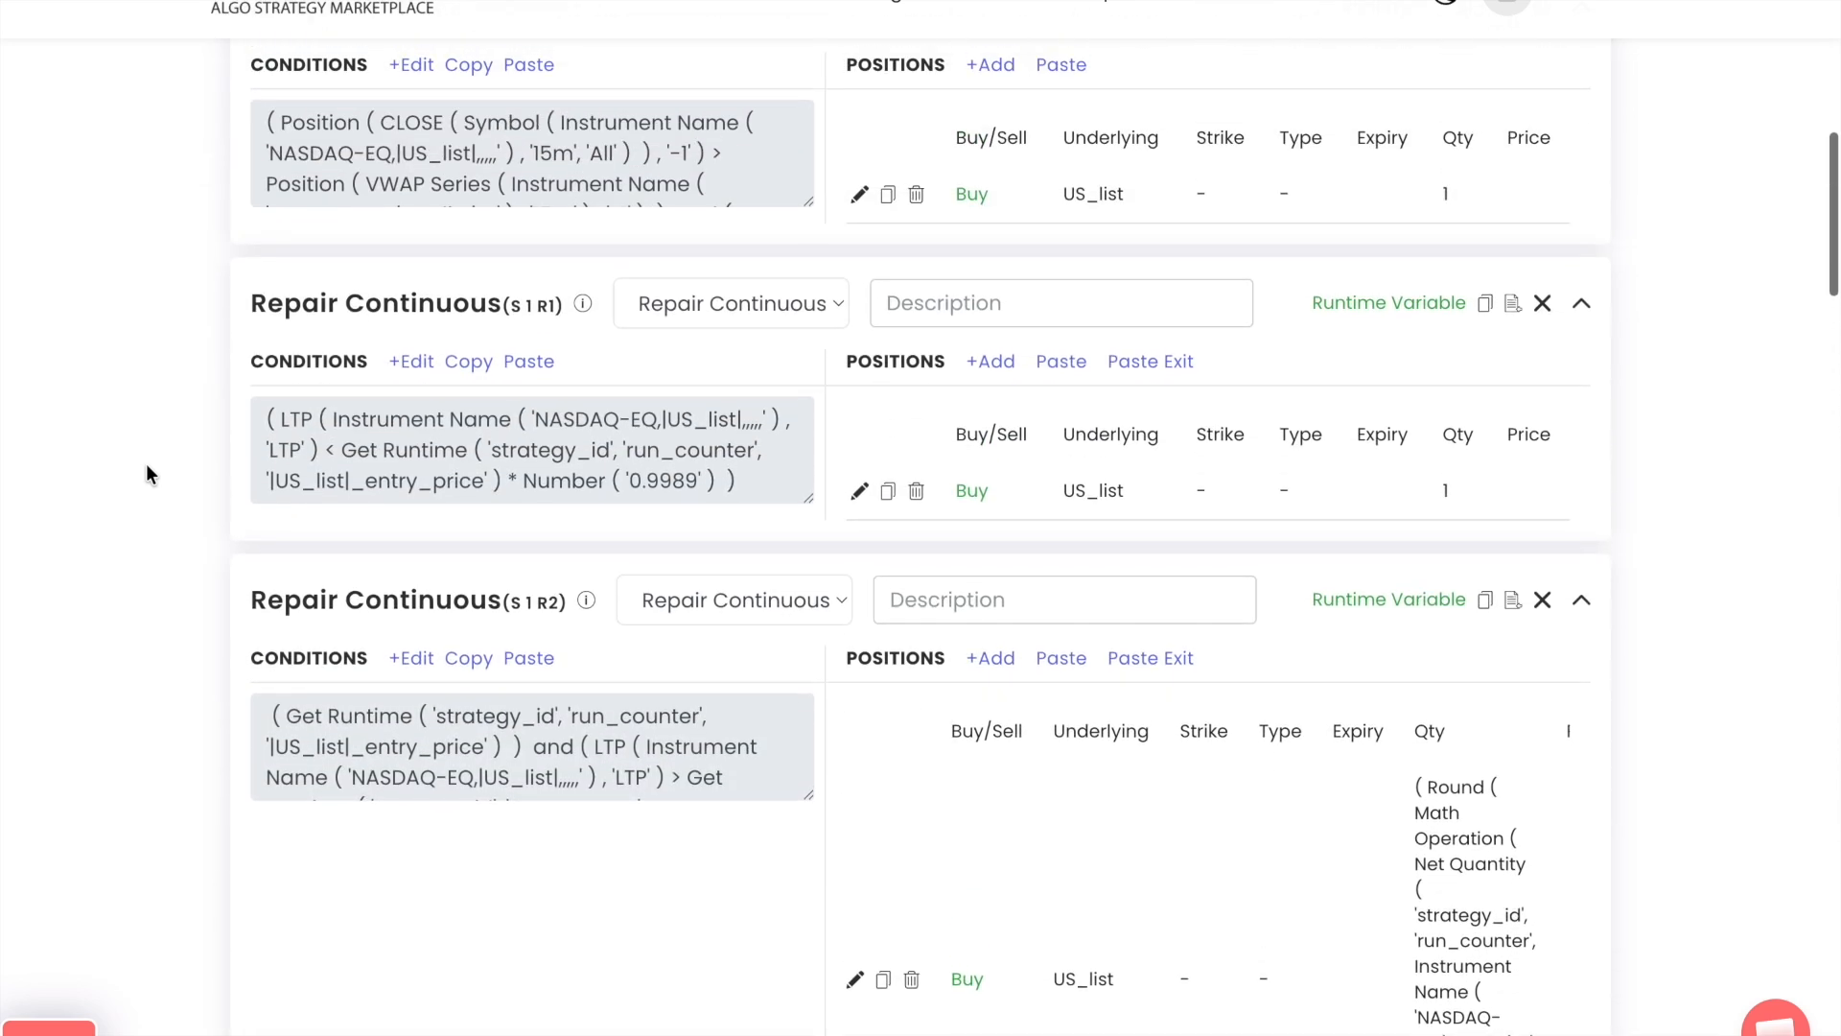
click(411, 473)
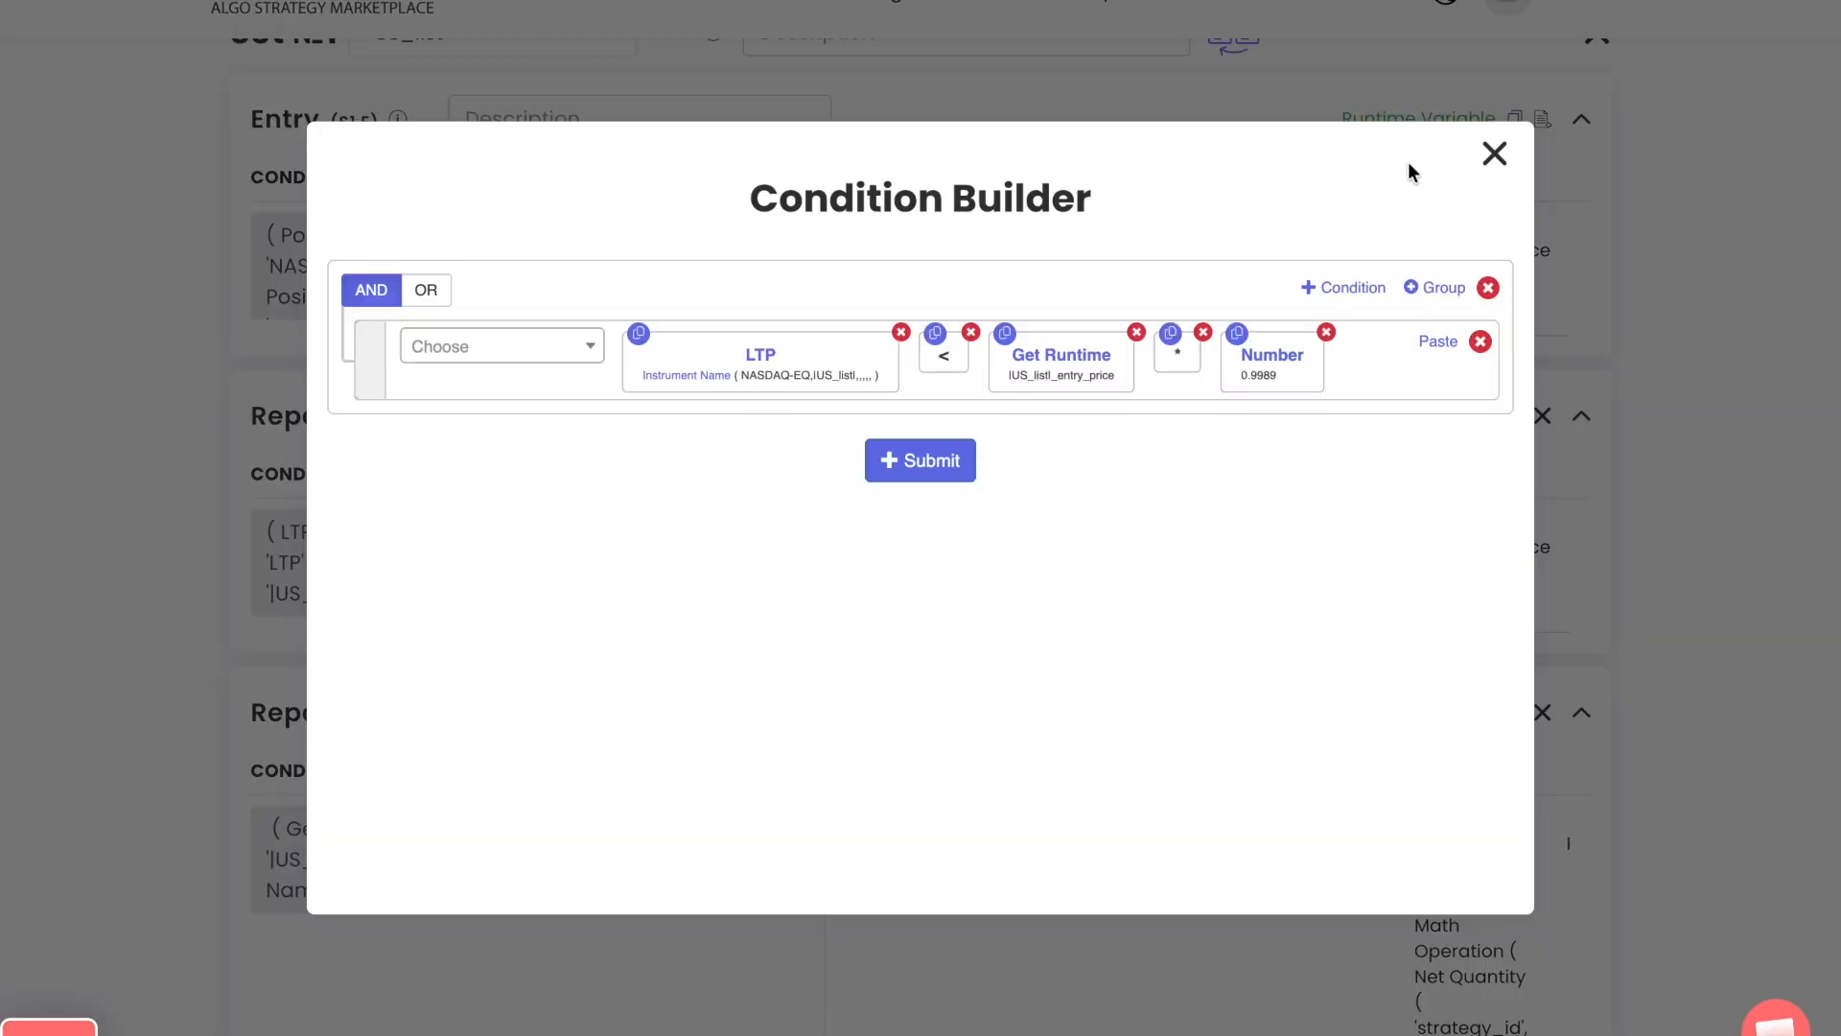
click(1494, 154)
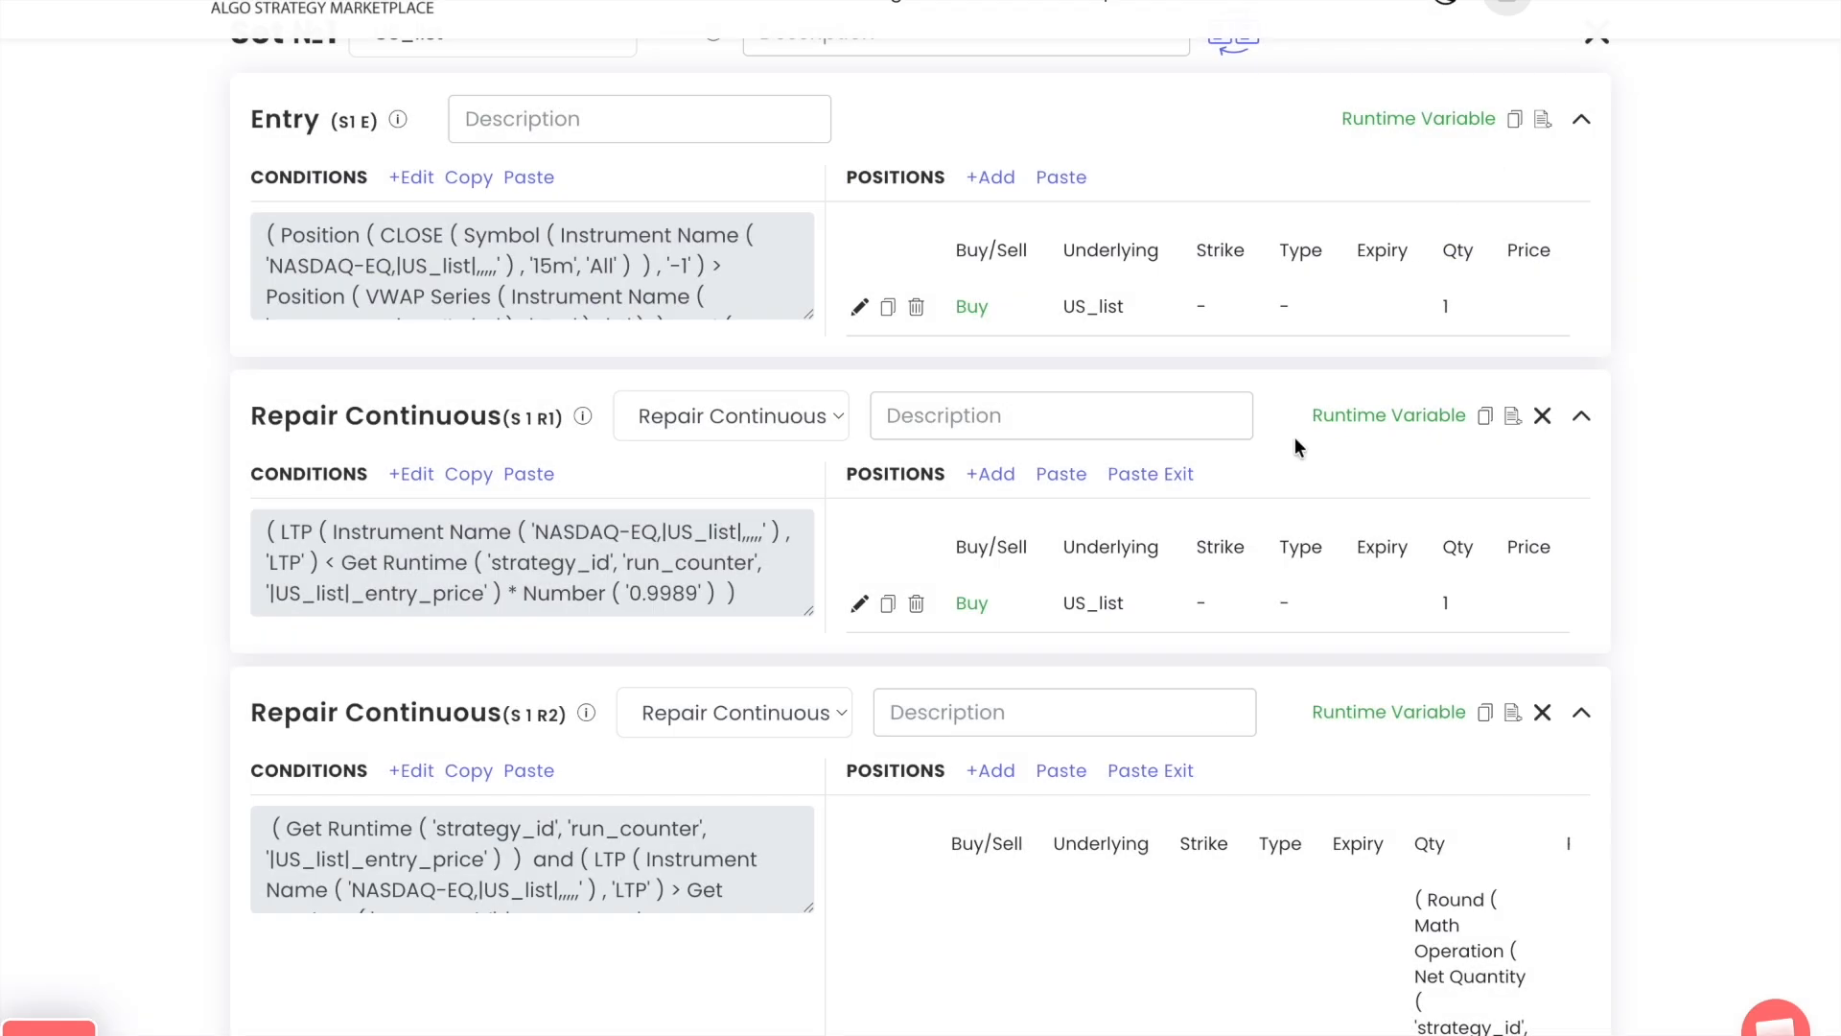
Set the Get Runtime variable in the first row of the S 1 R2 repair condition to |US_list|_qty_ins_price and submit the condition
click(410, 770)
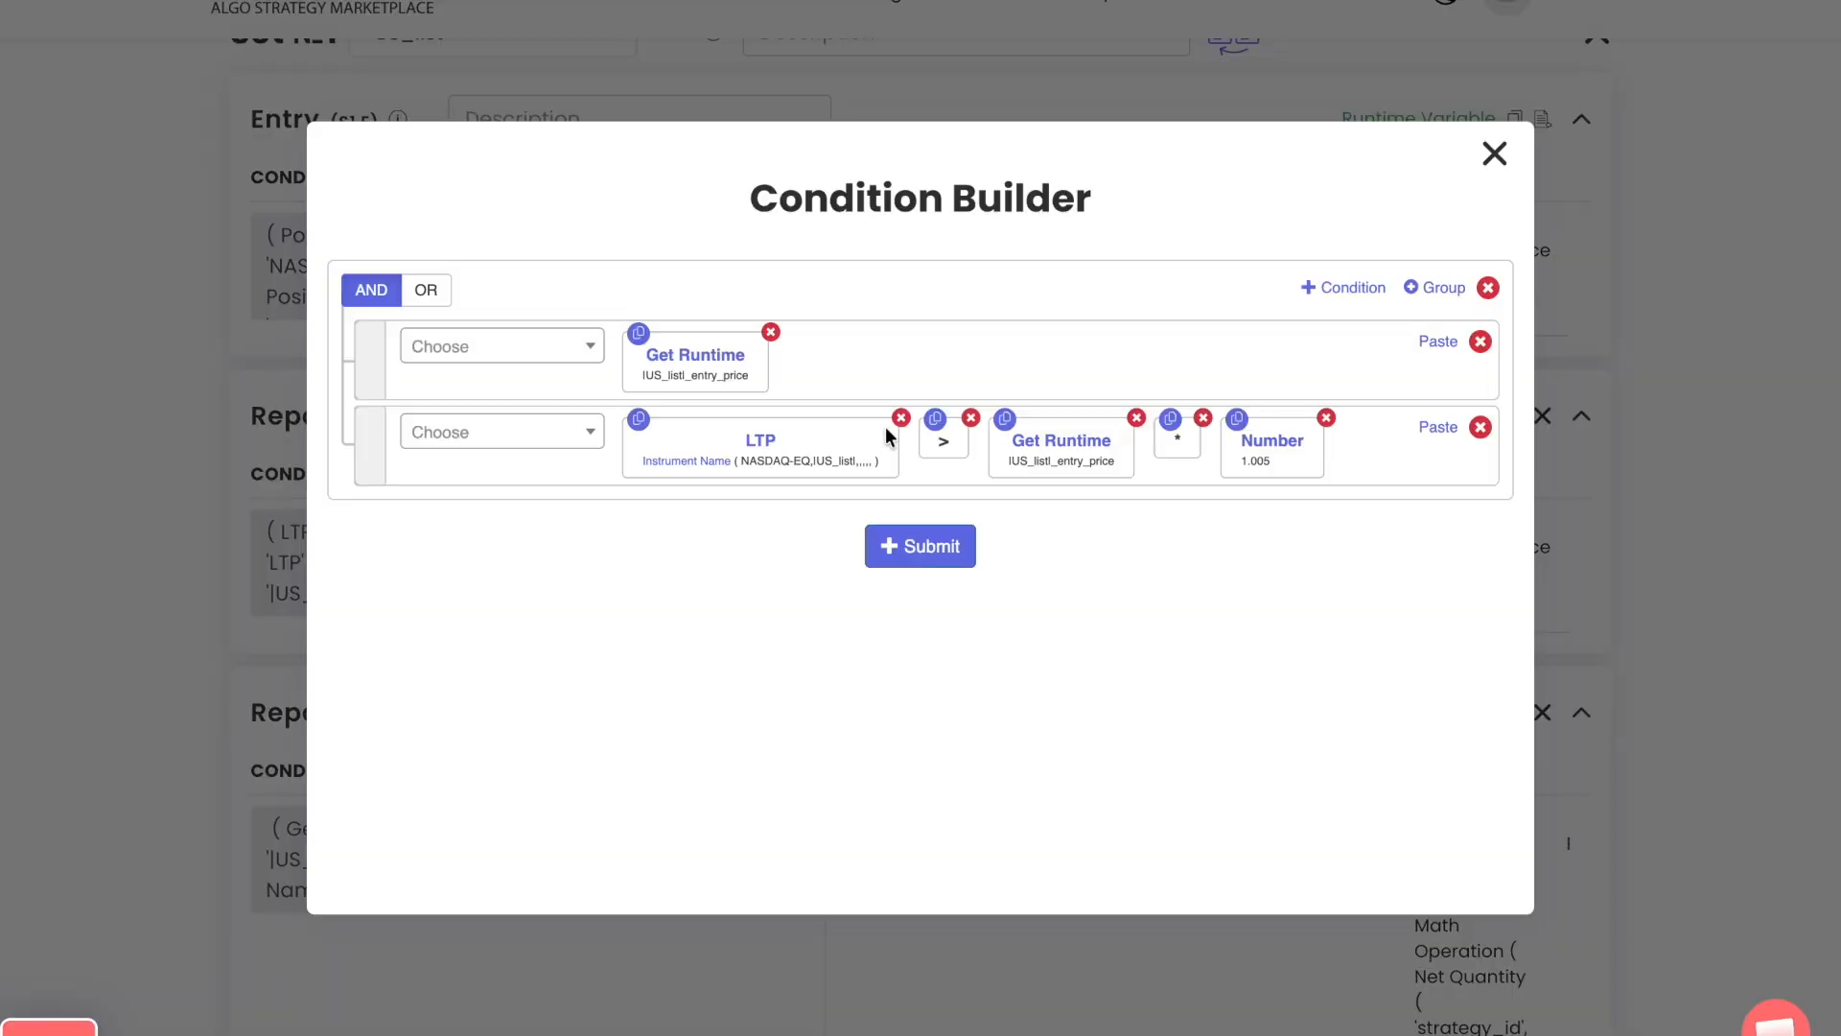
click(730, 362)
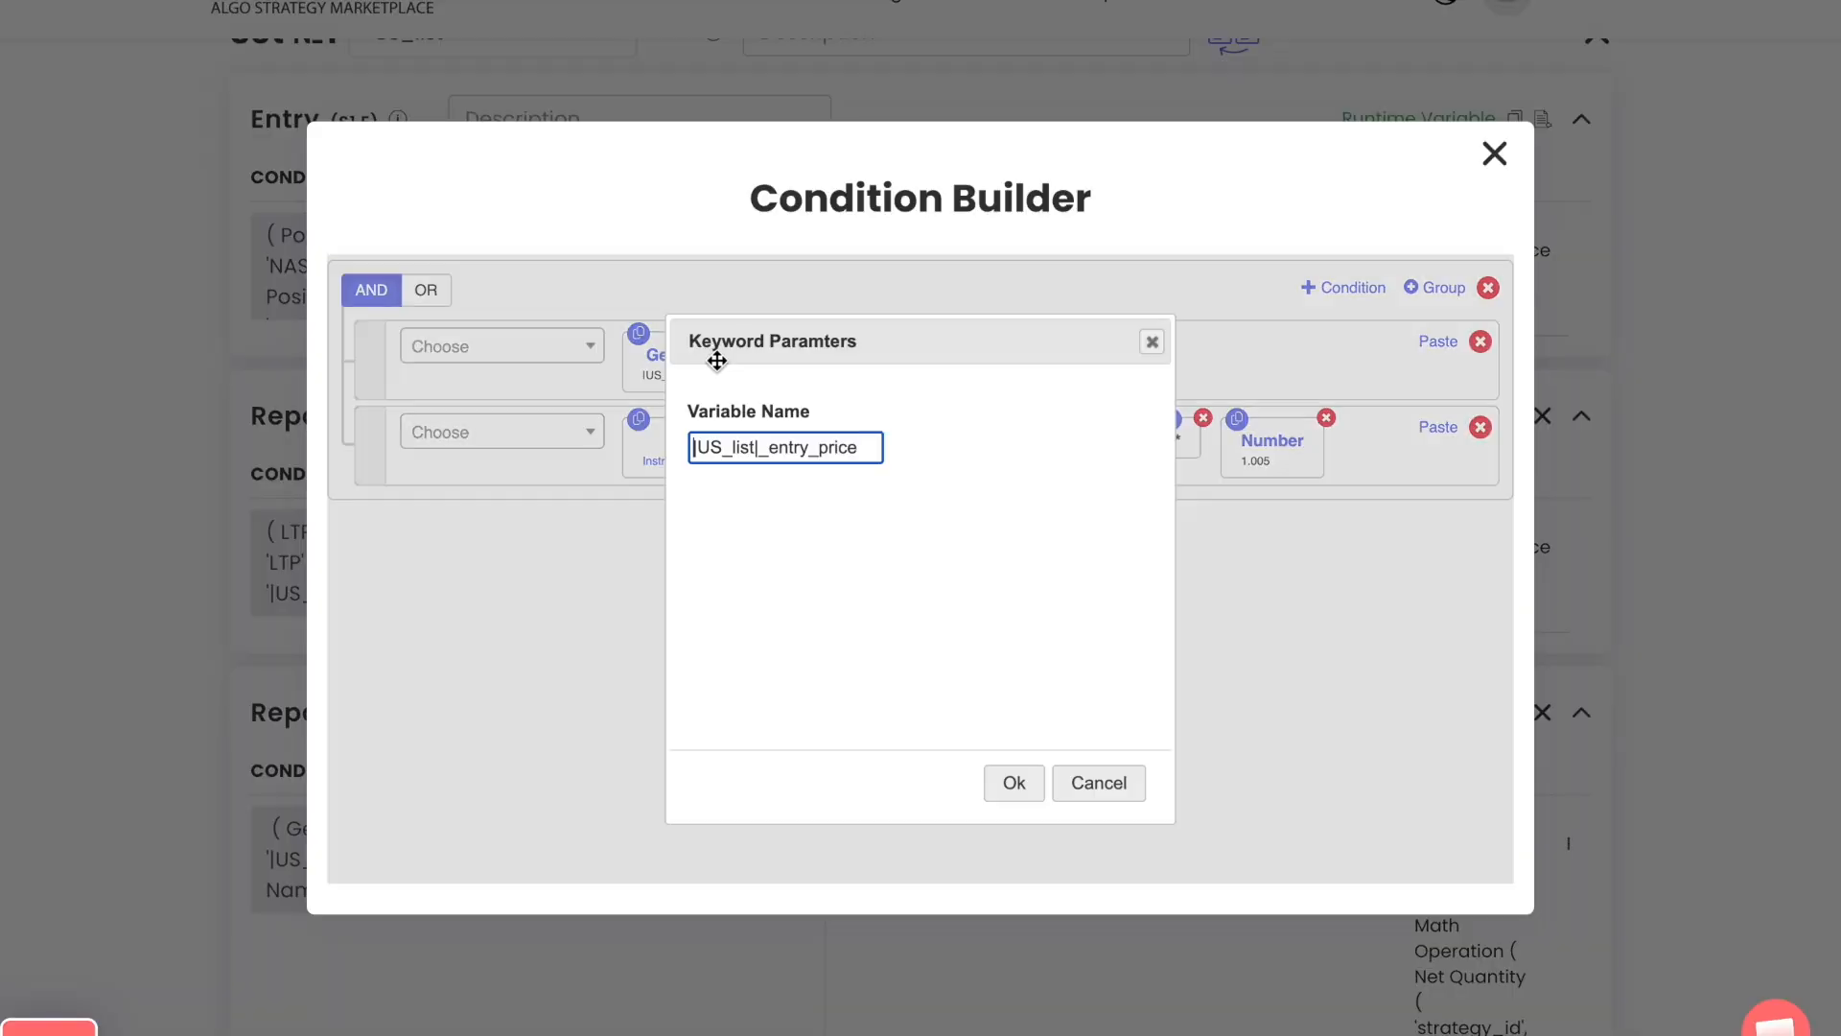
double_click(838, 449)
key(ctrl+v)
click(1002, 781)
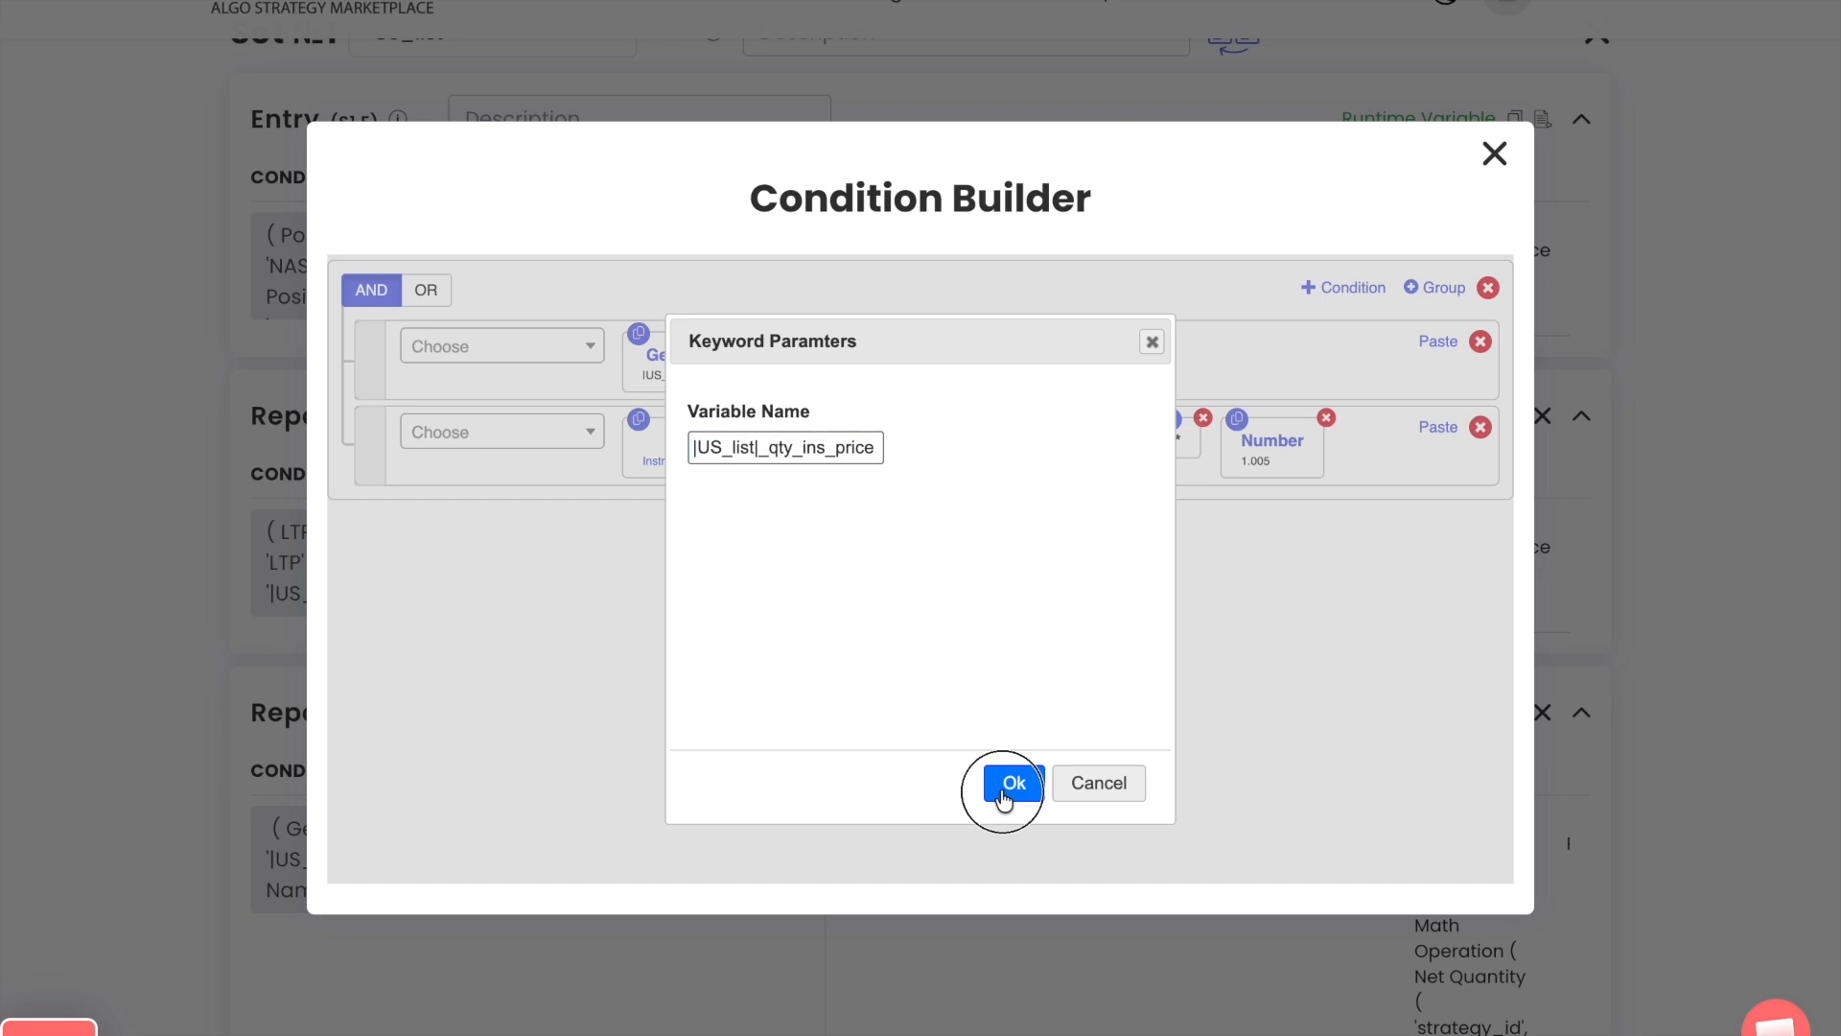
click(909, 553)
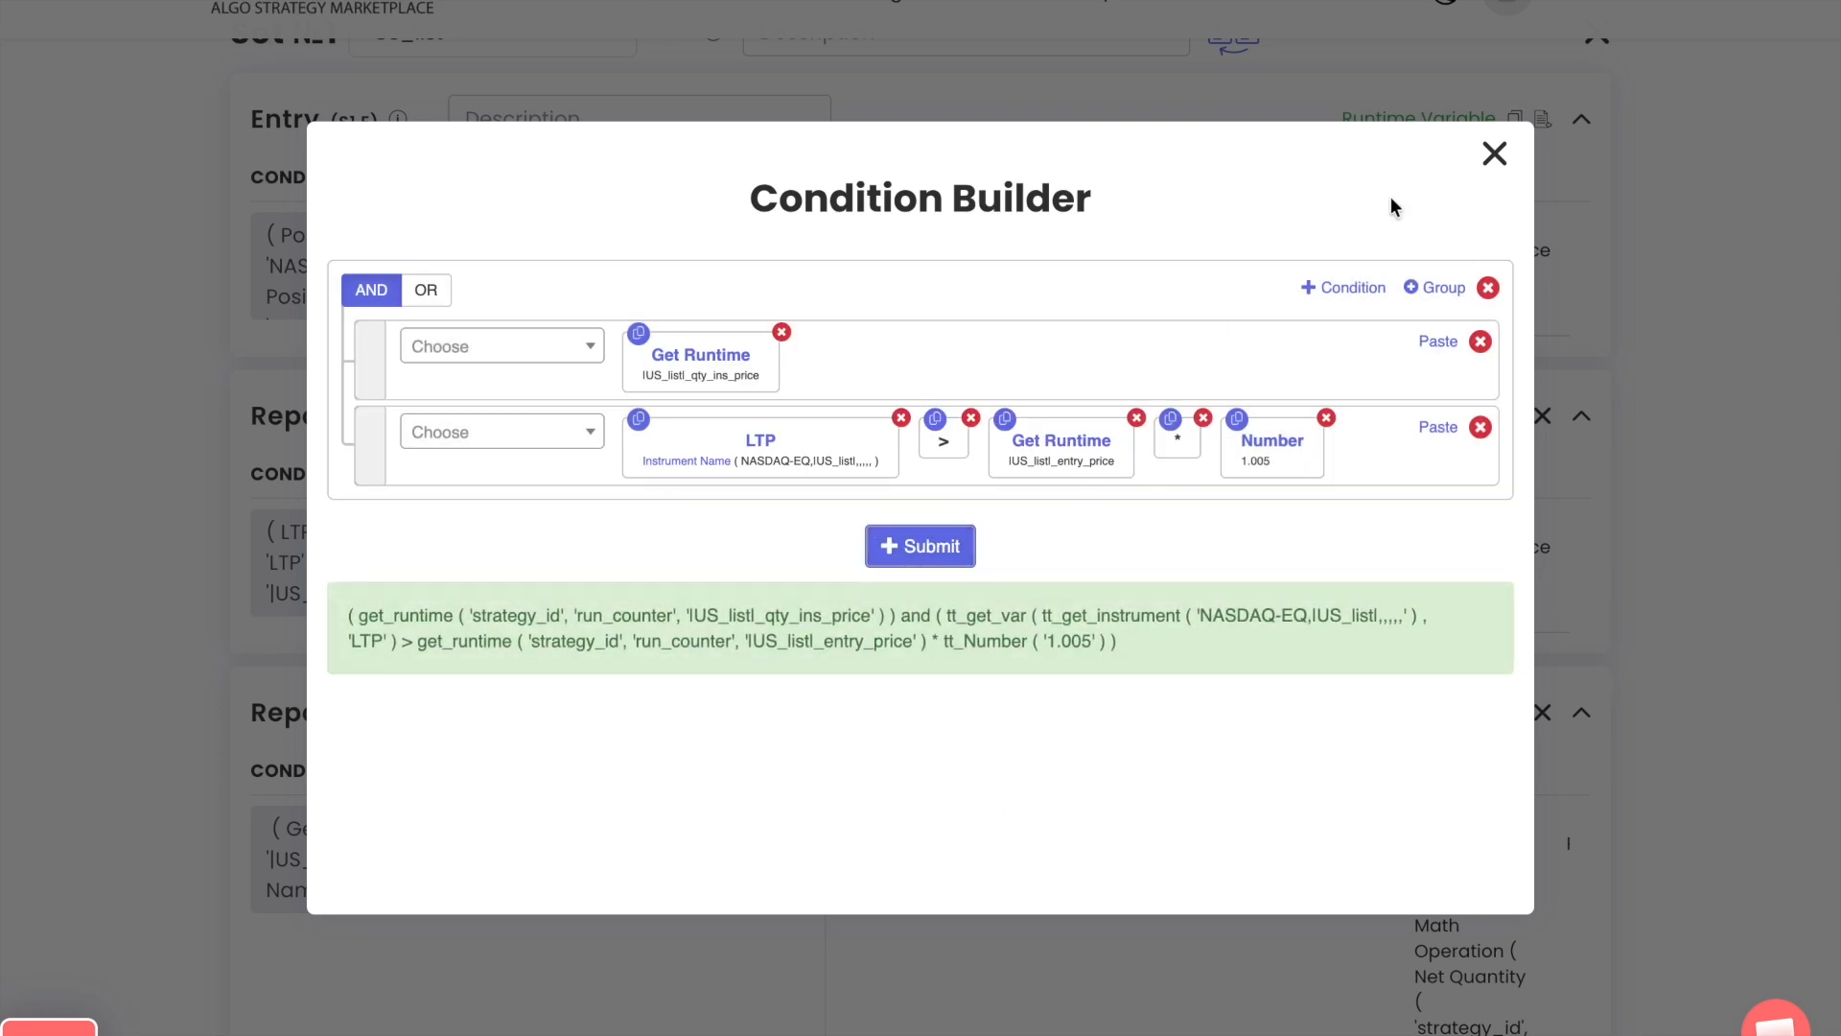
click(1495, 153)
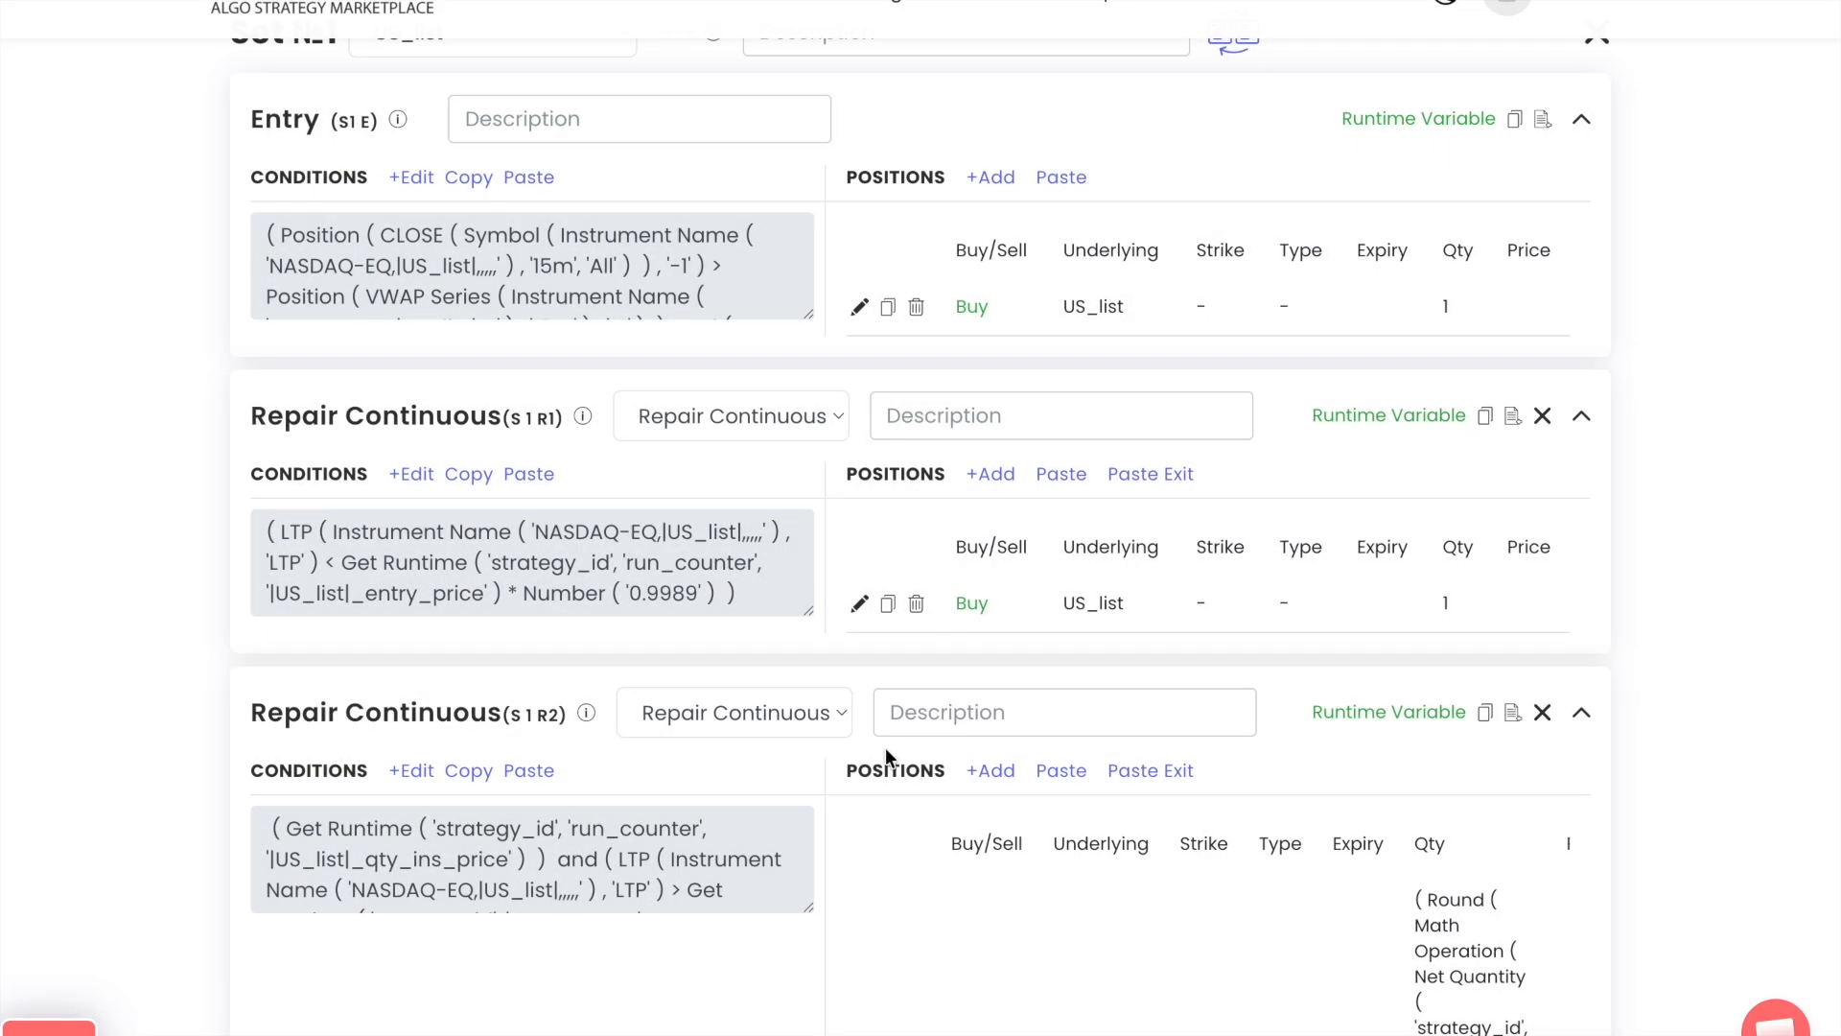
scroll(884, 746, down, 20)
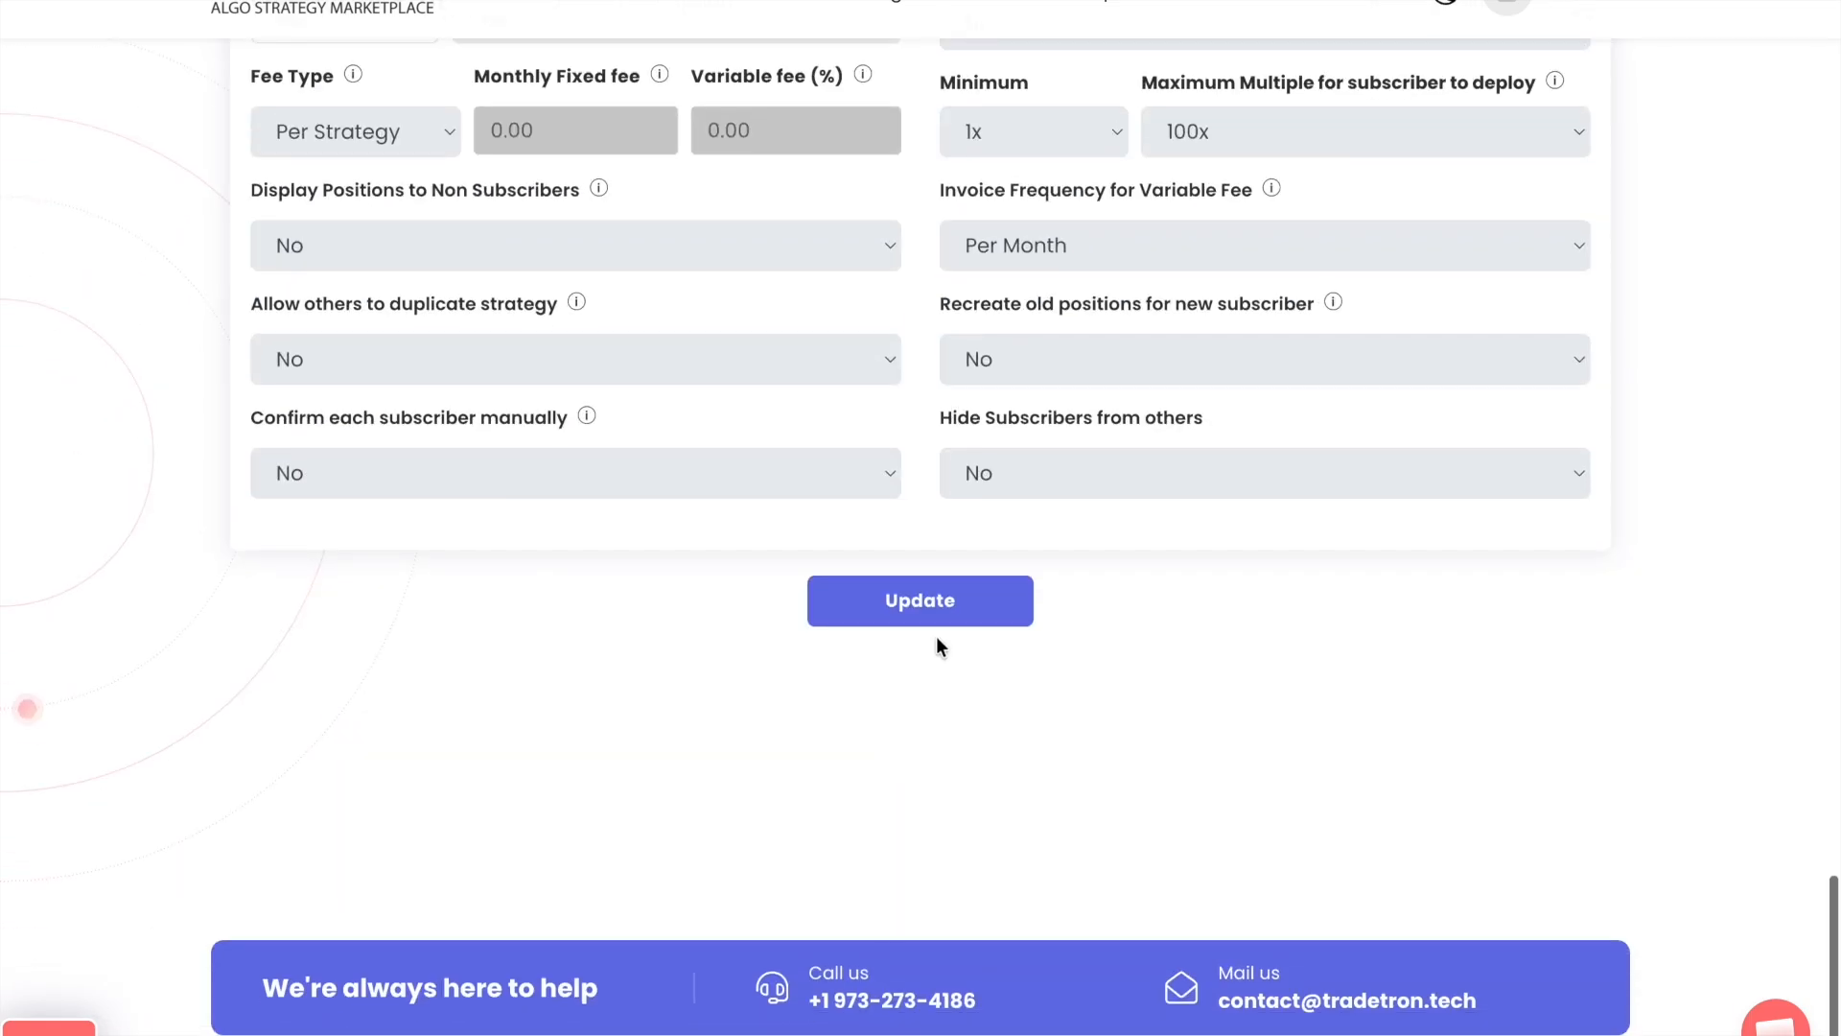
click(935, 619)
click(955, 694)
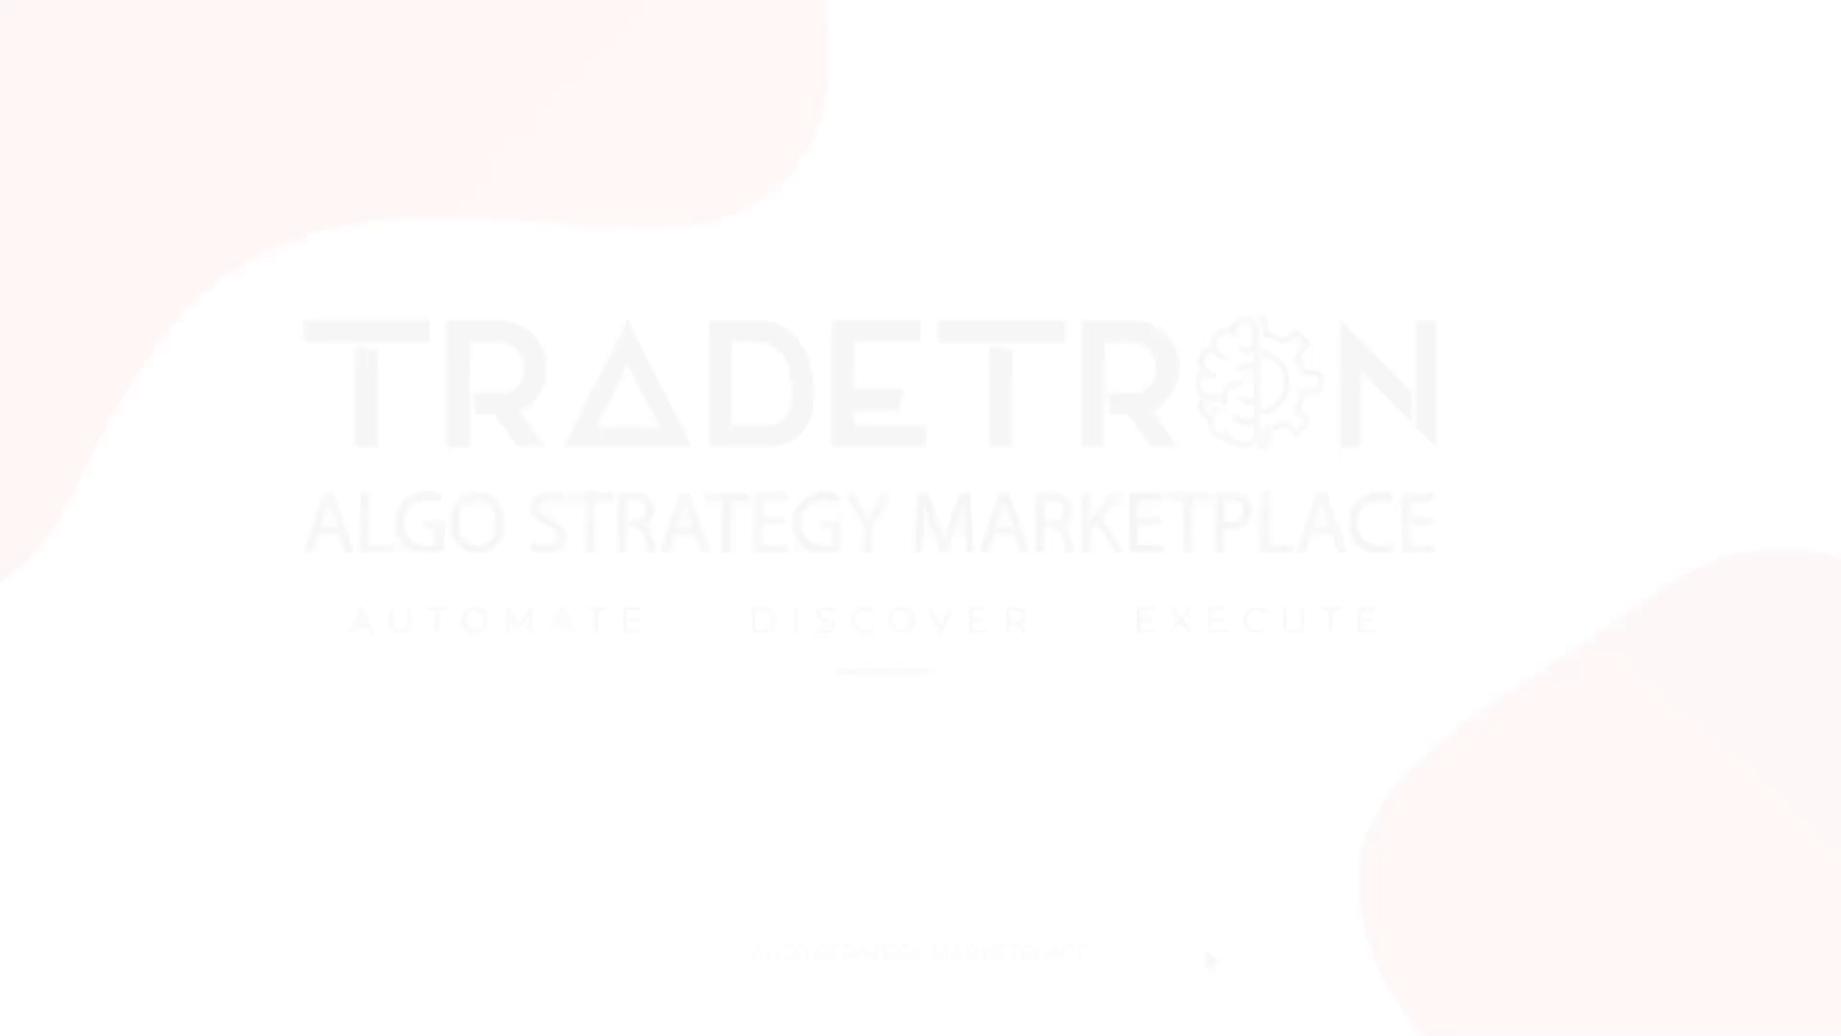